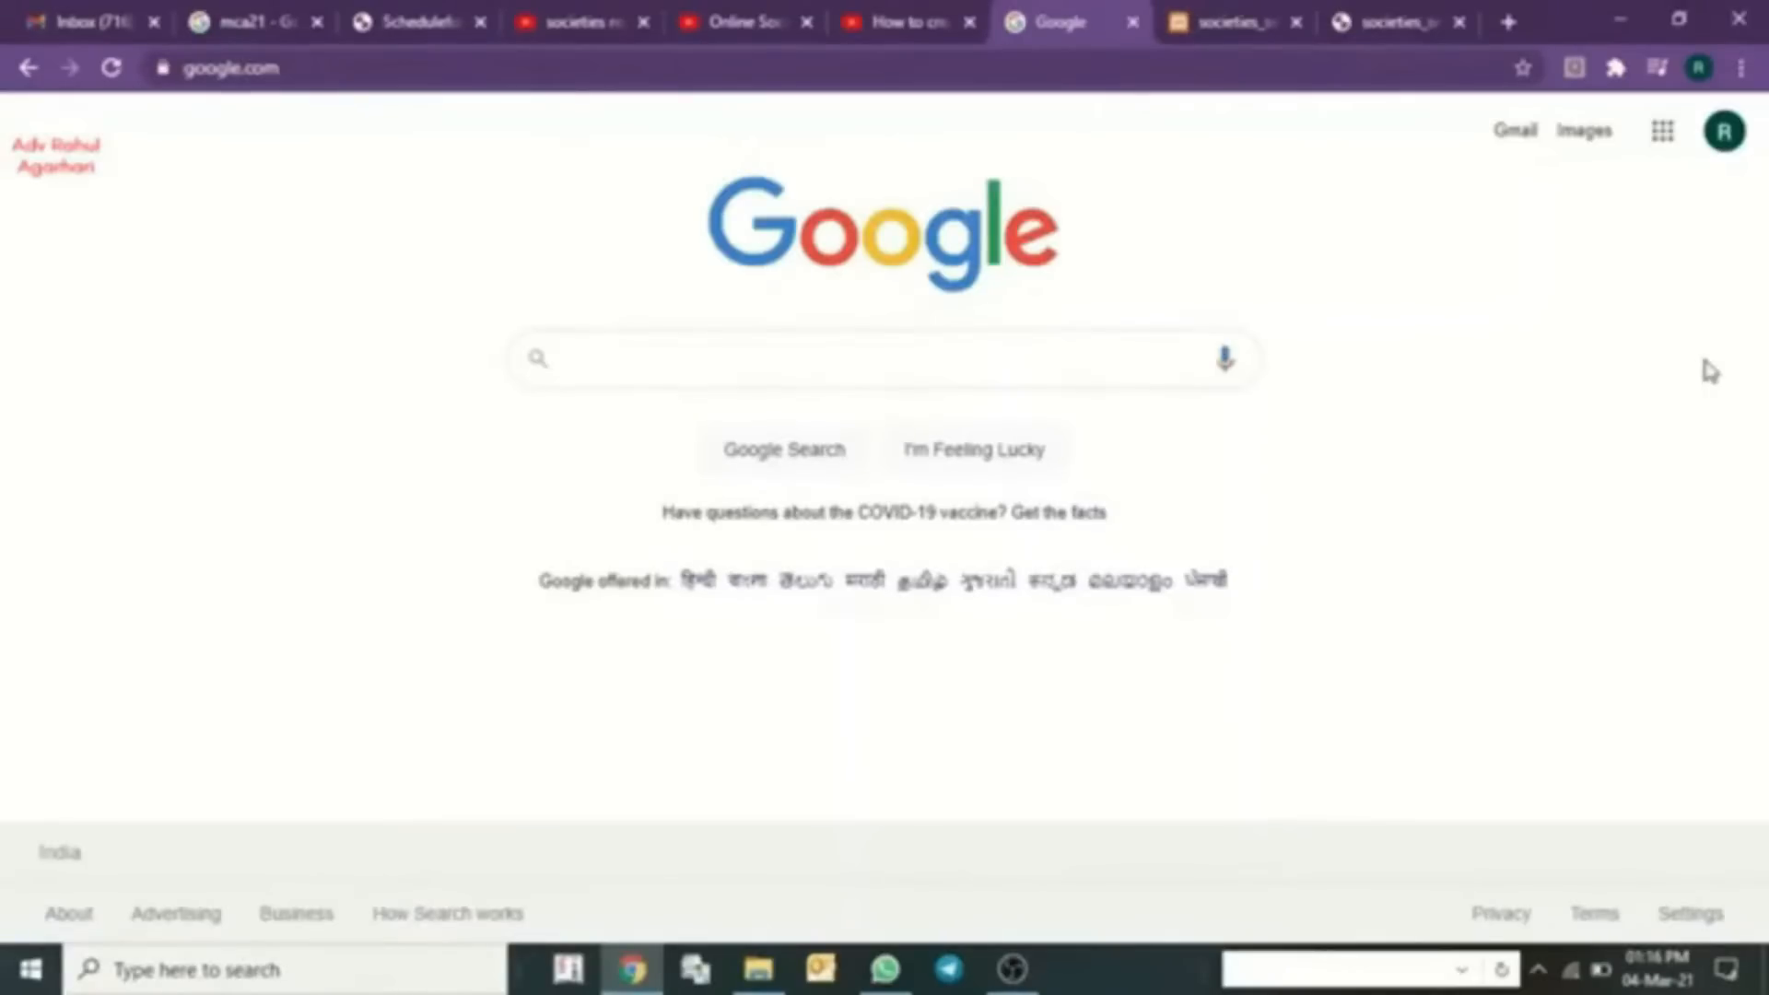
{"action": "left_click", "coordinate": [699, 353]}
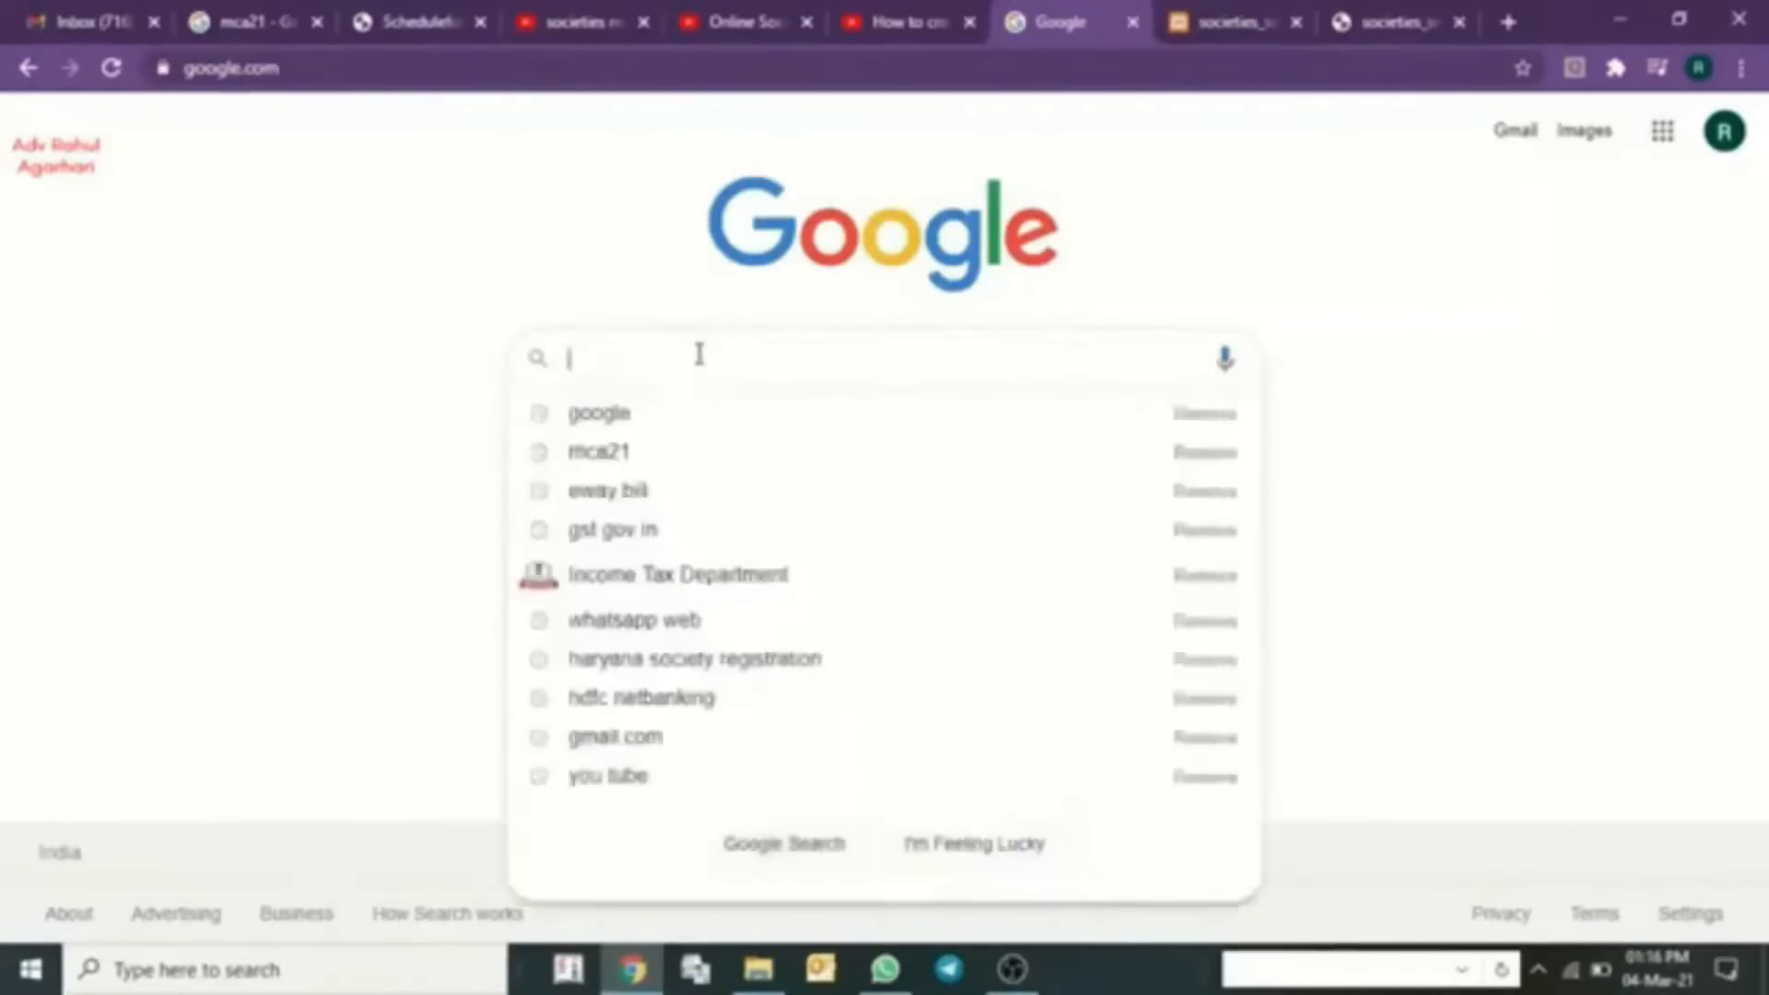
{"action": "type", "text": "https://haryanaindustries.gov.in/"}
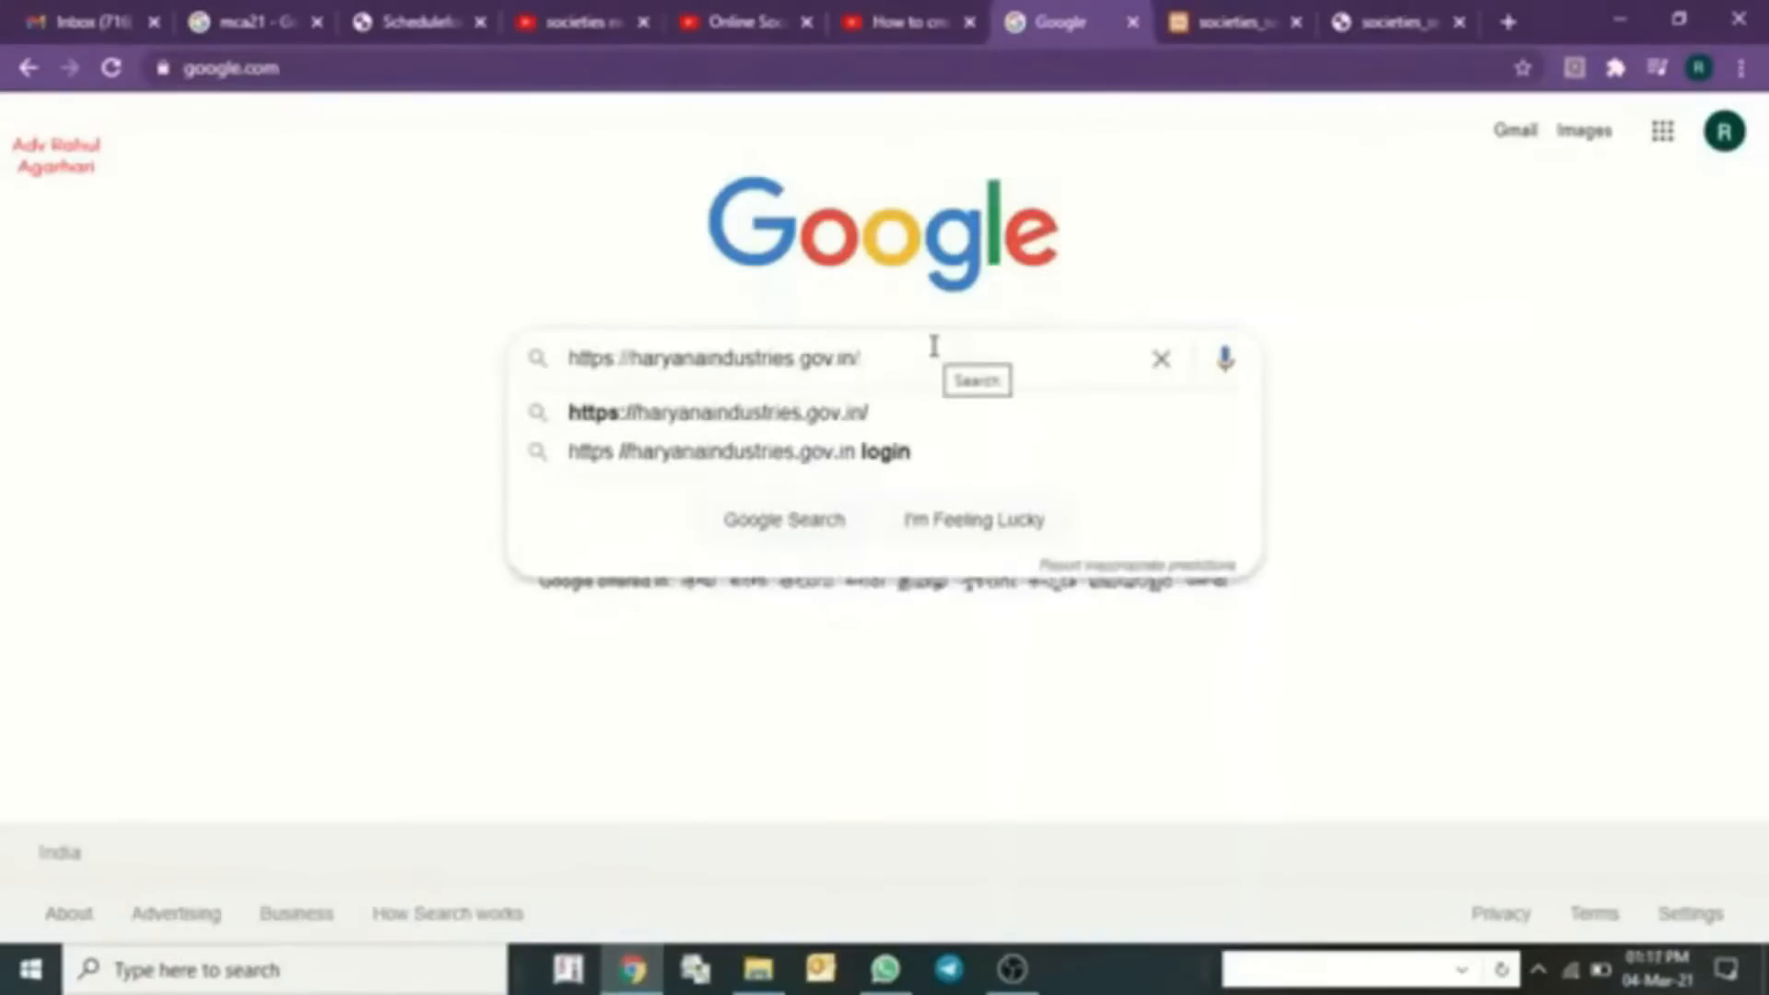
{"action": "key", "text": "Return"}
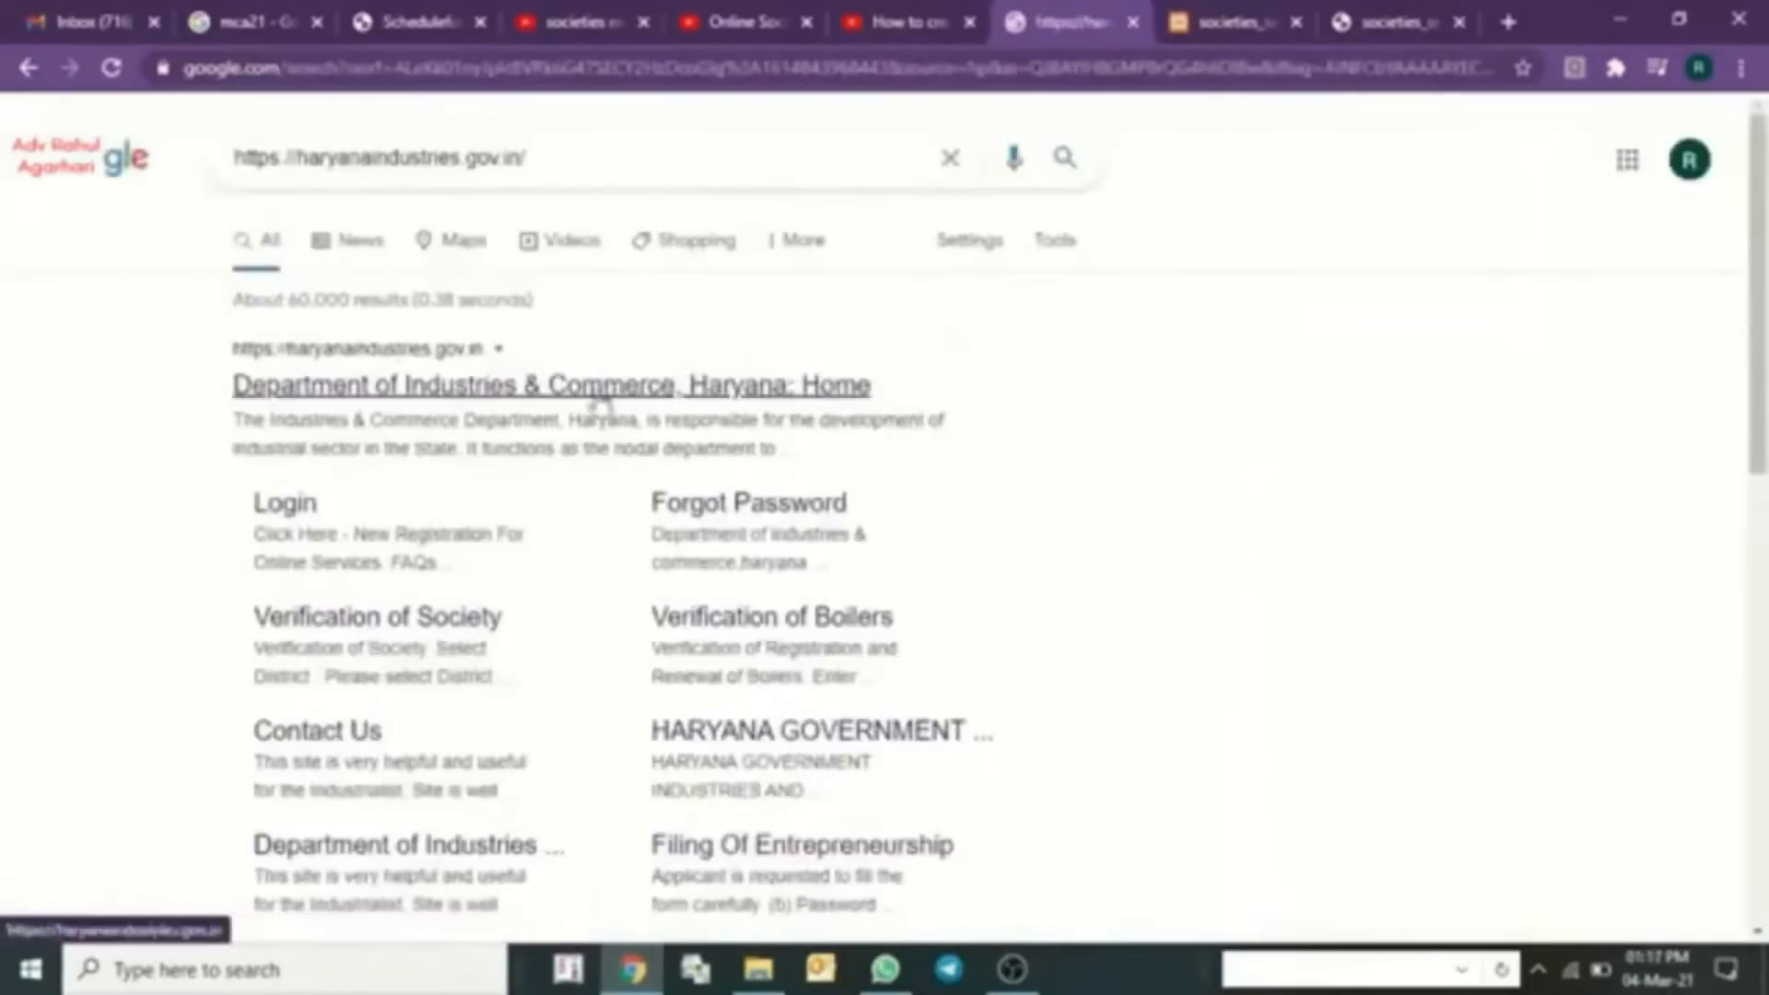
- Open the Department of Industries & Commerce homepage and go to Registration of Societies under Online Services
{"action": "left_click", "coordinate": [573, 408]}
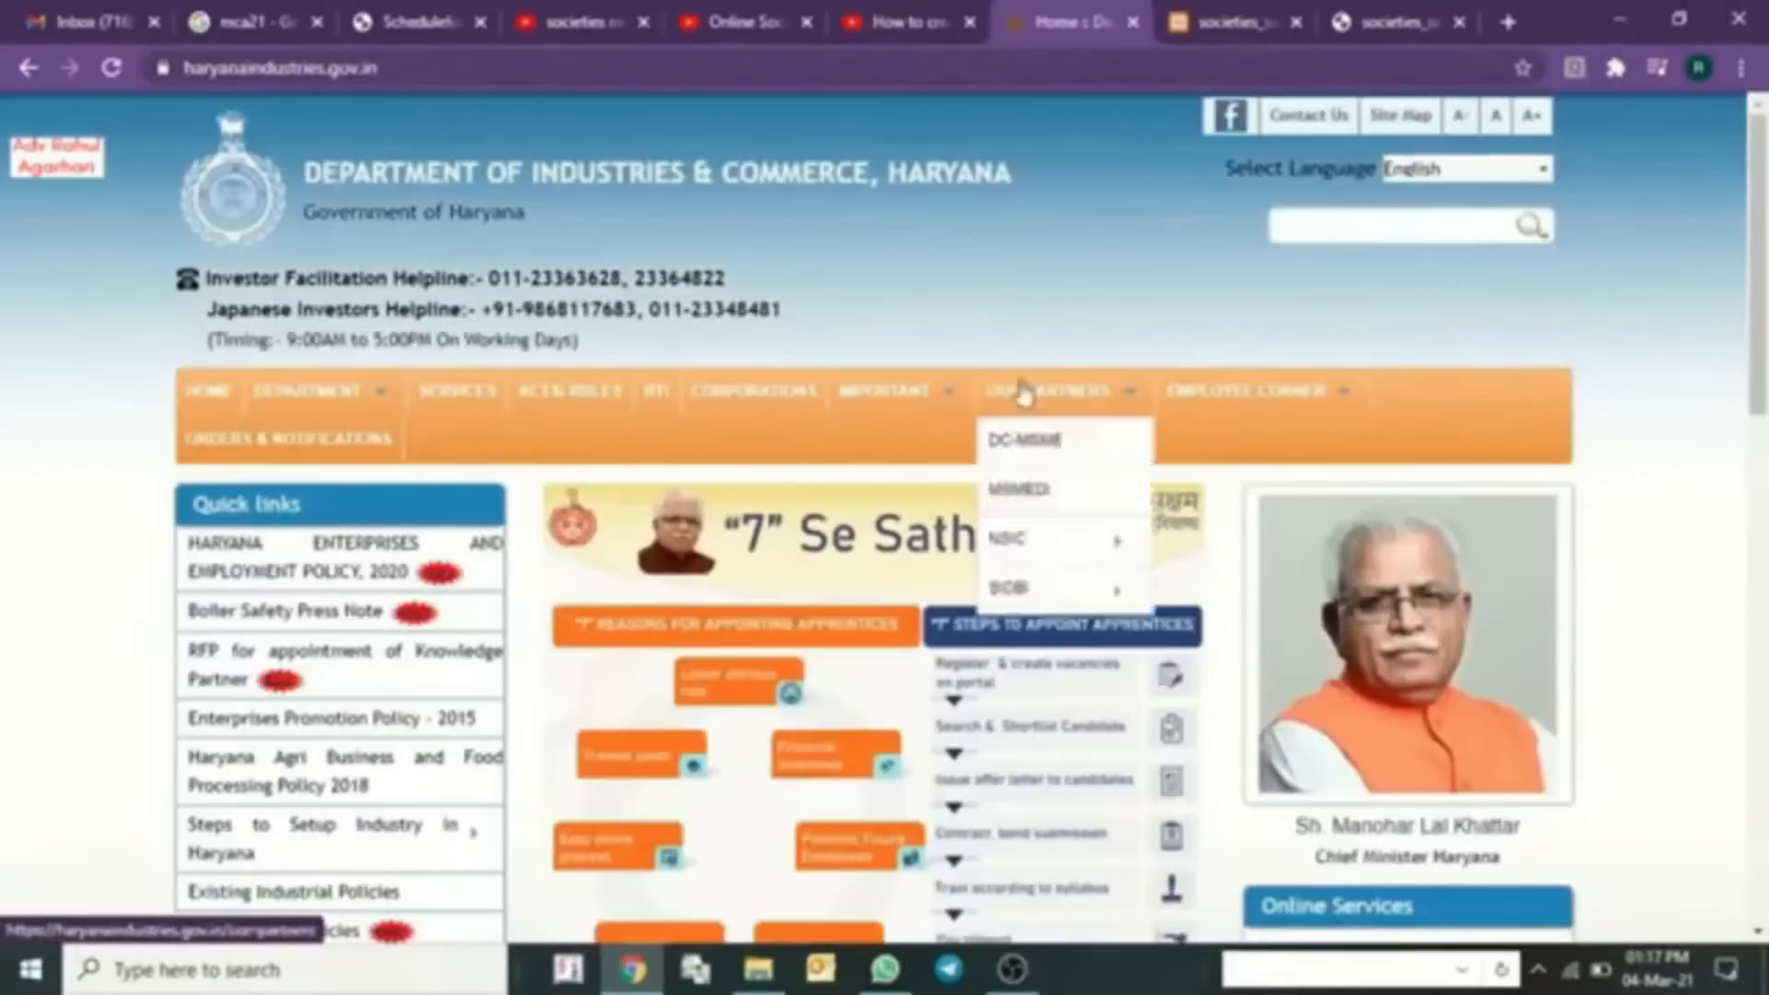
{"action": "scroll", "coordinate": [1201, 341], "scroll_direction": "down", "scroll_amount": 4}
{"action": "scroll", "coordinate": [1274, 456], "scroll_direction": "down", "scroll_amount": 2}
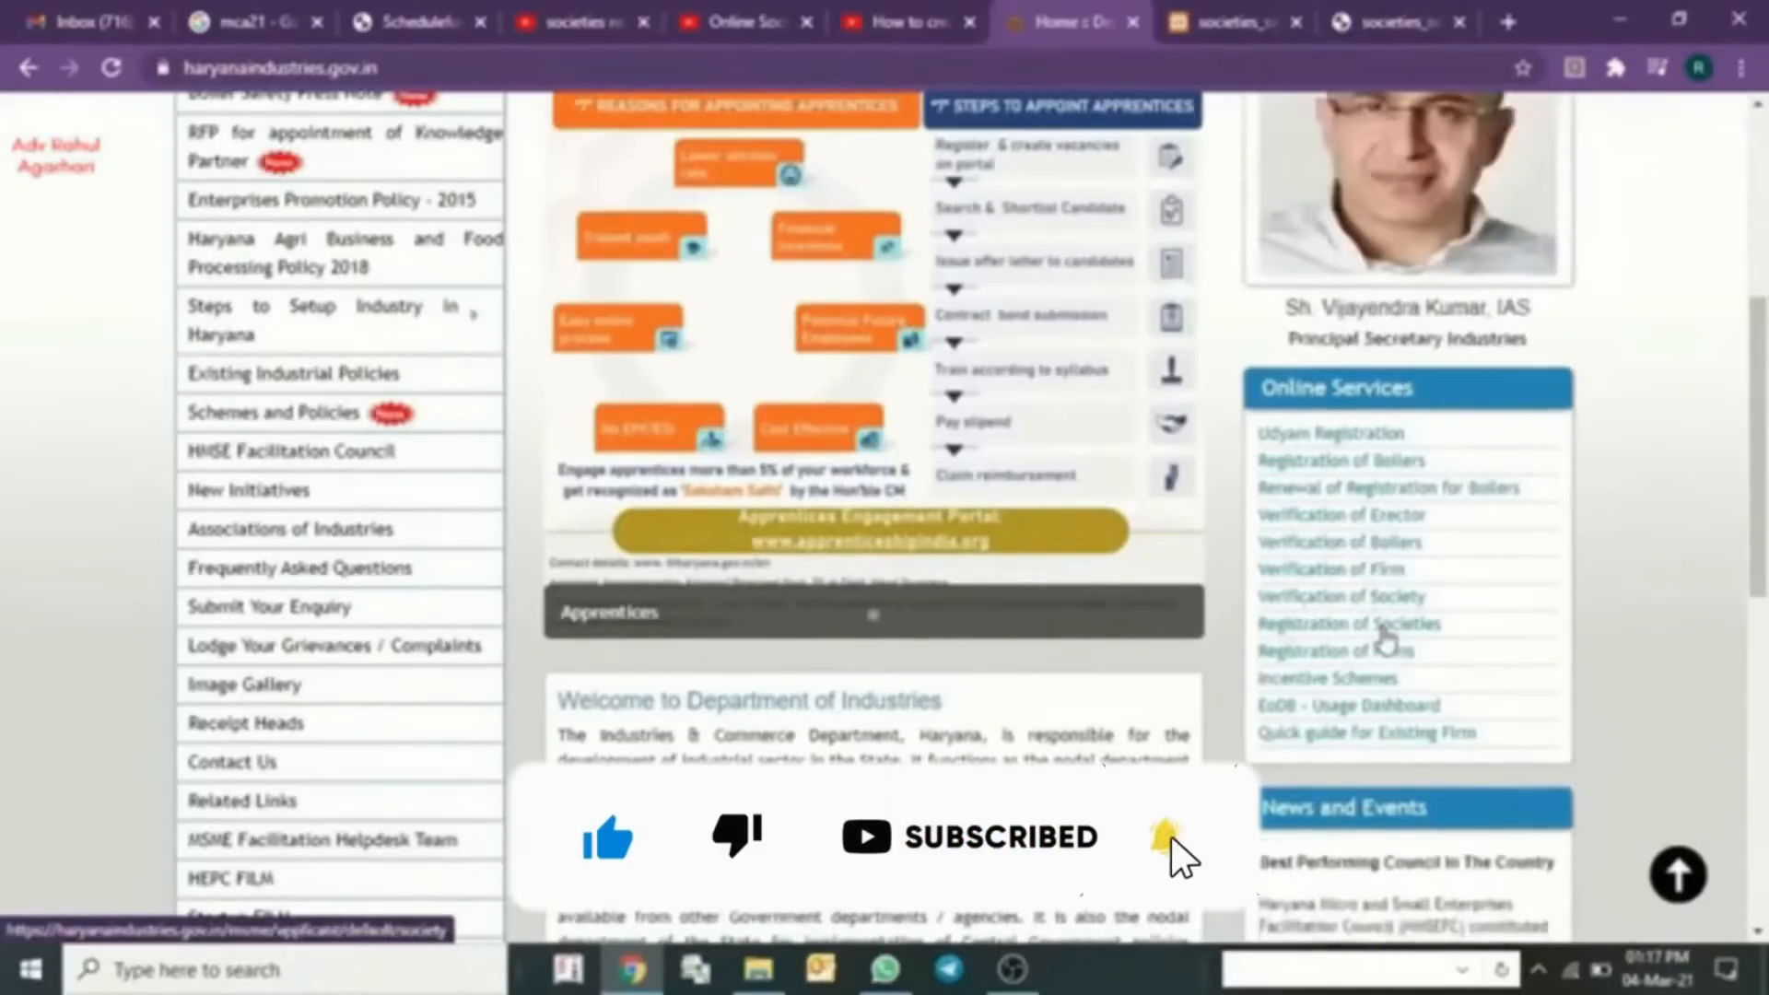
{"action": "left_click", "coordinate": [1385, 631]}
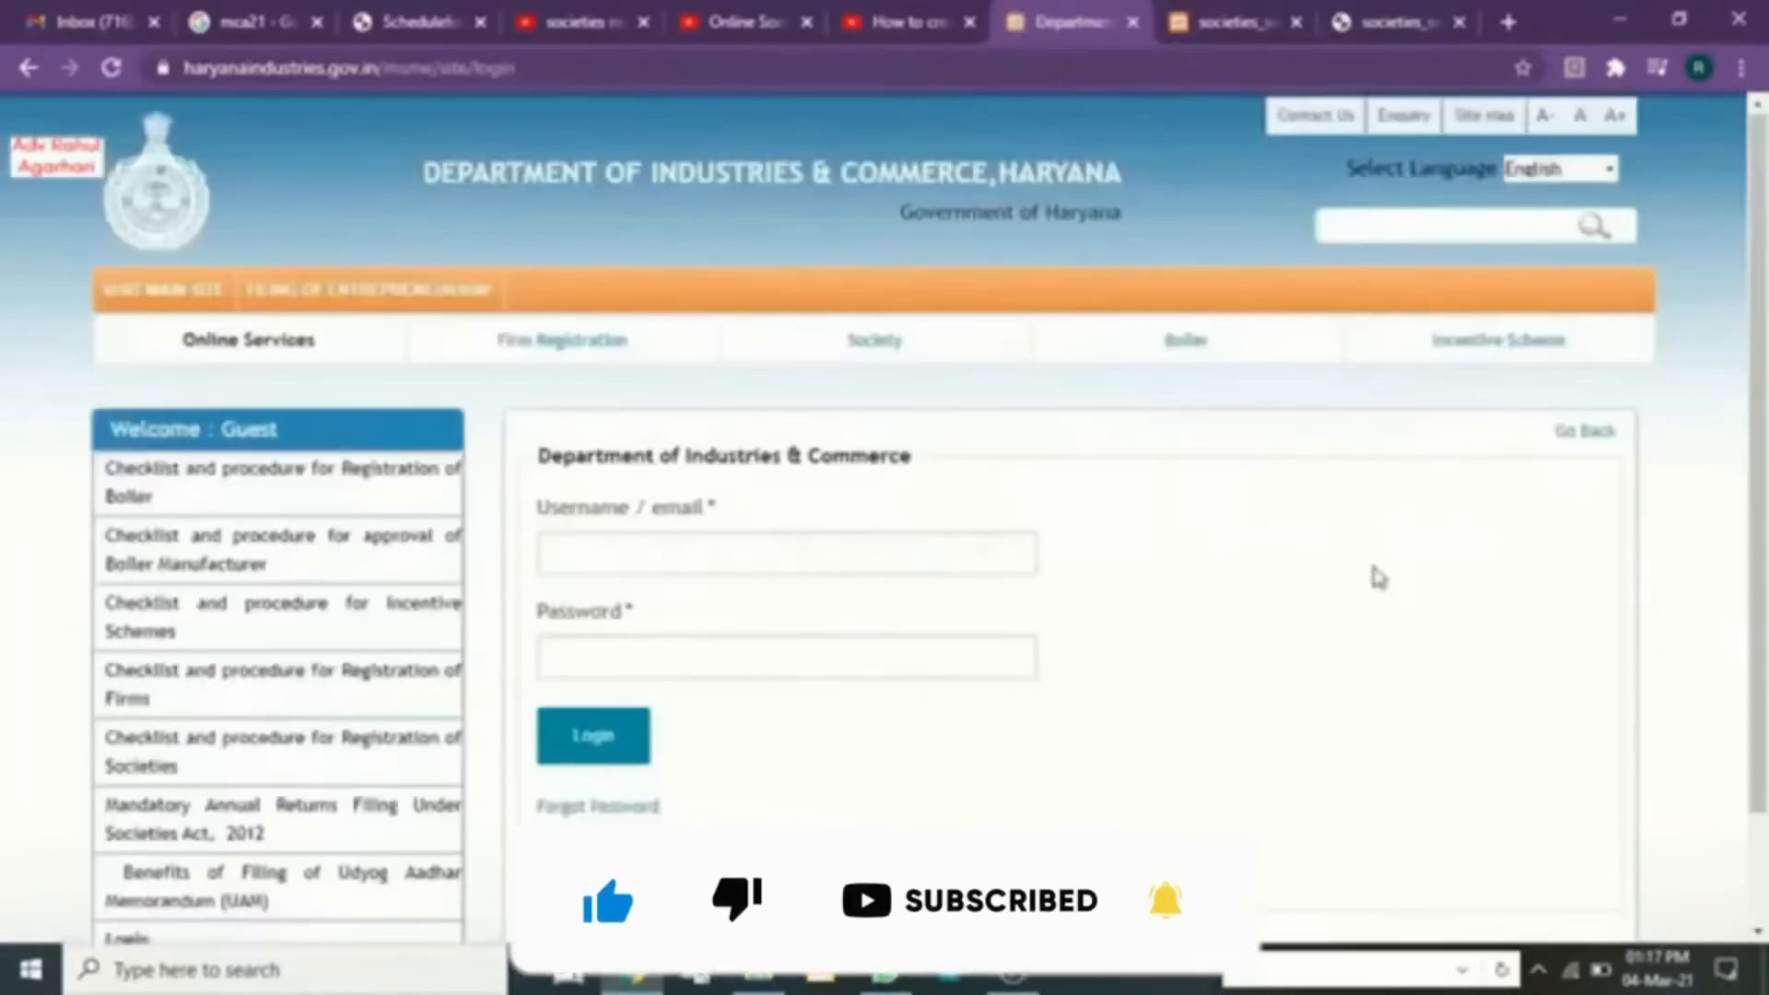
{"action": "scroll", "coordinate": [1359, 498], "scroll_direction": "down", "scroll_amount": 2}
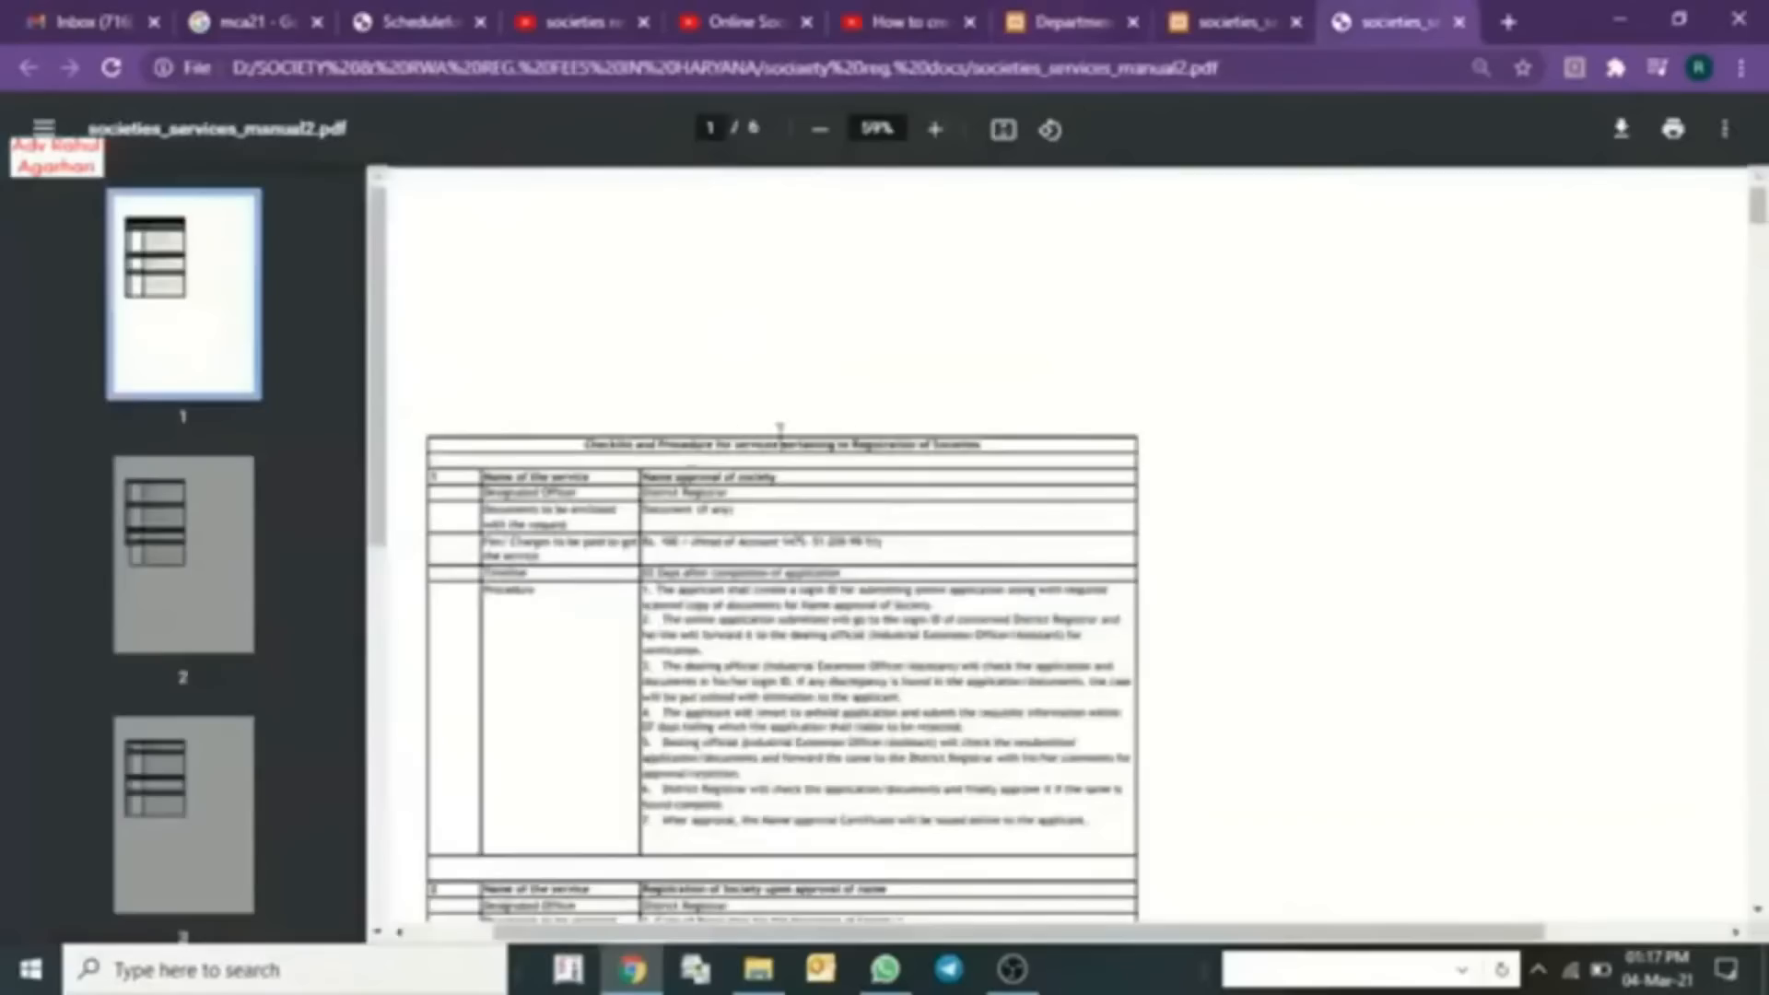
- Switch to societies_services_manual2.pdf and zoom its checklist table to about 81%
{"action": "left_click", "coordinate": [1382, 13]}
{"action": "scroll", "coordinate": [867, 429], "scroll_direction": "up", "scroll_amount": 2}
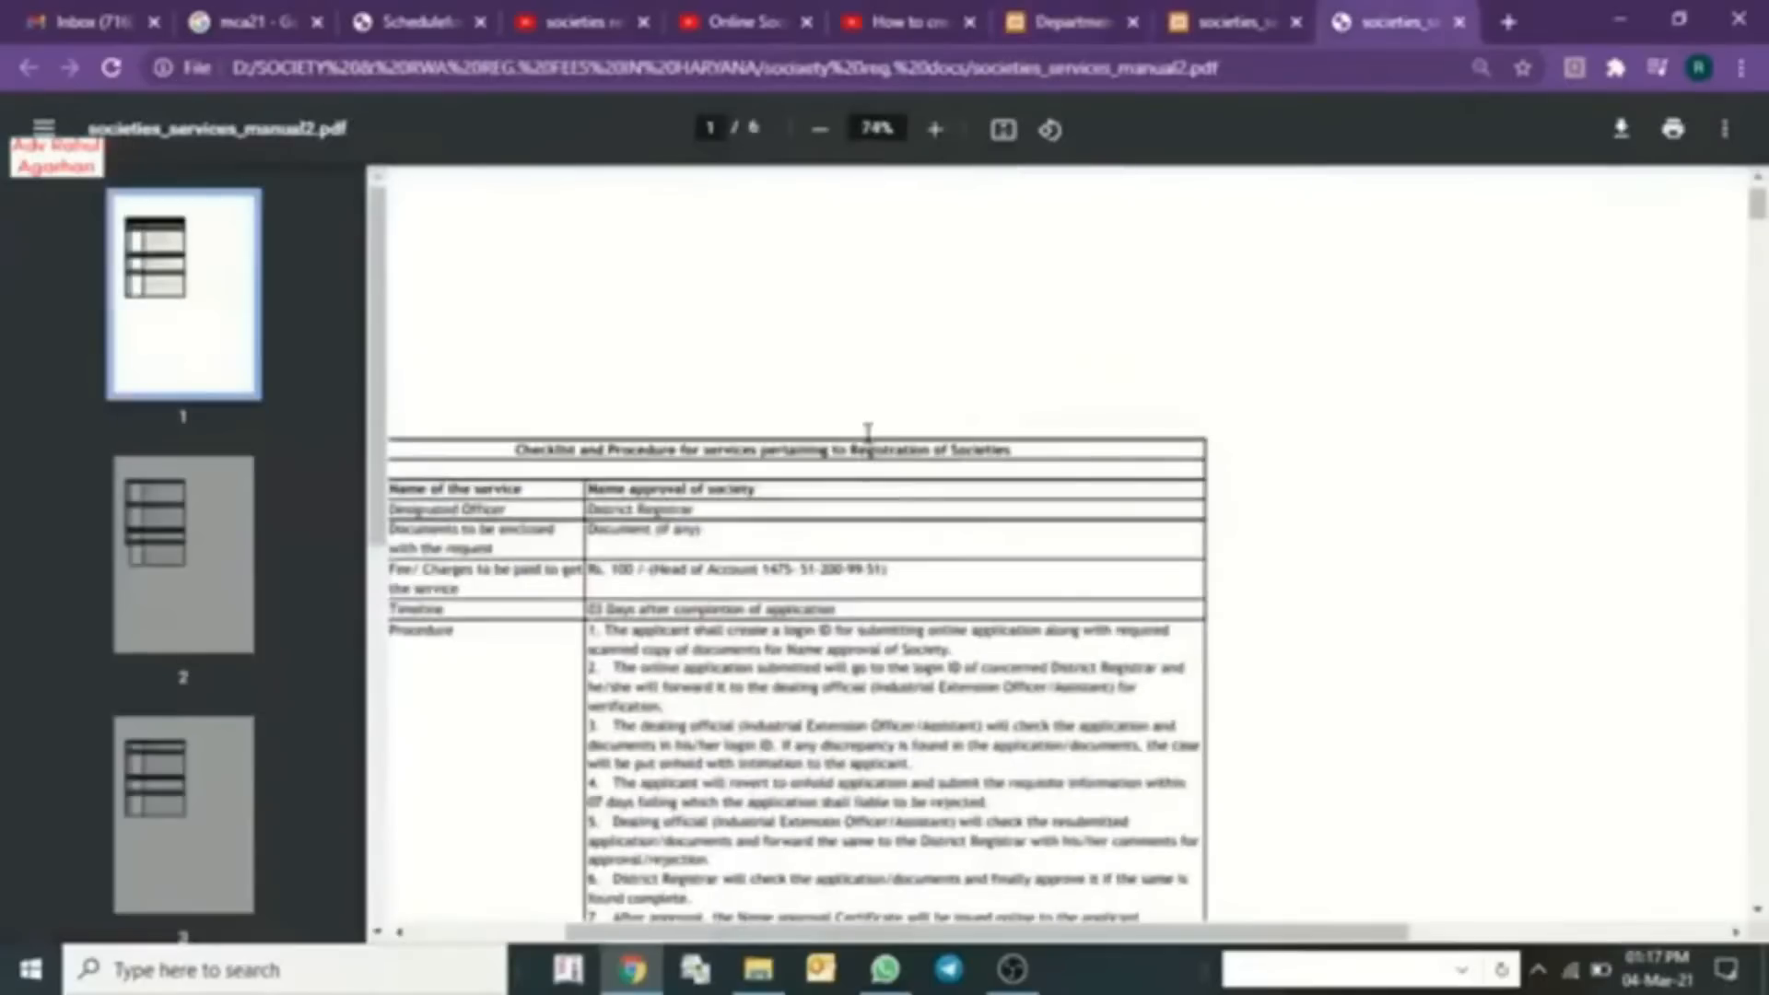
{"action": "scroll", "coordinate": [867, 428], "scroll_direction": "down", "scroll_amount": 2}
{"action": "scroll", "coordinate": [867, 433], "scroll_direction": "up", "scroll_amount": 2}
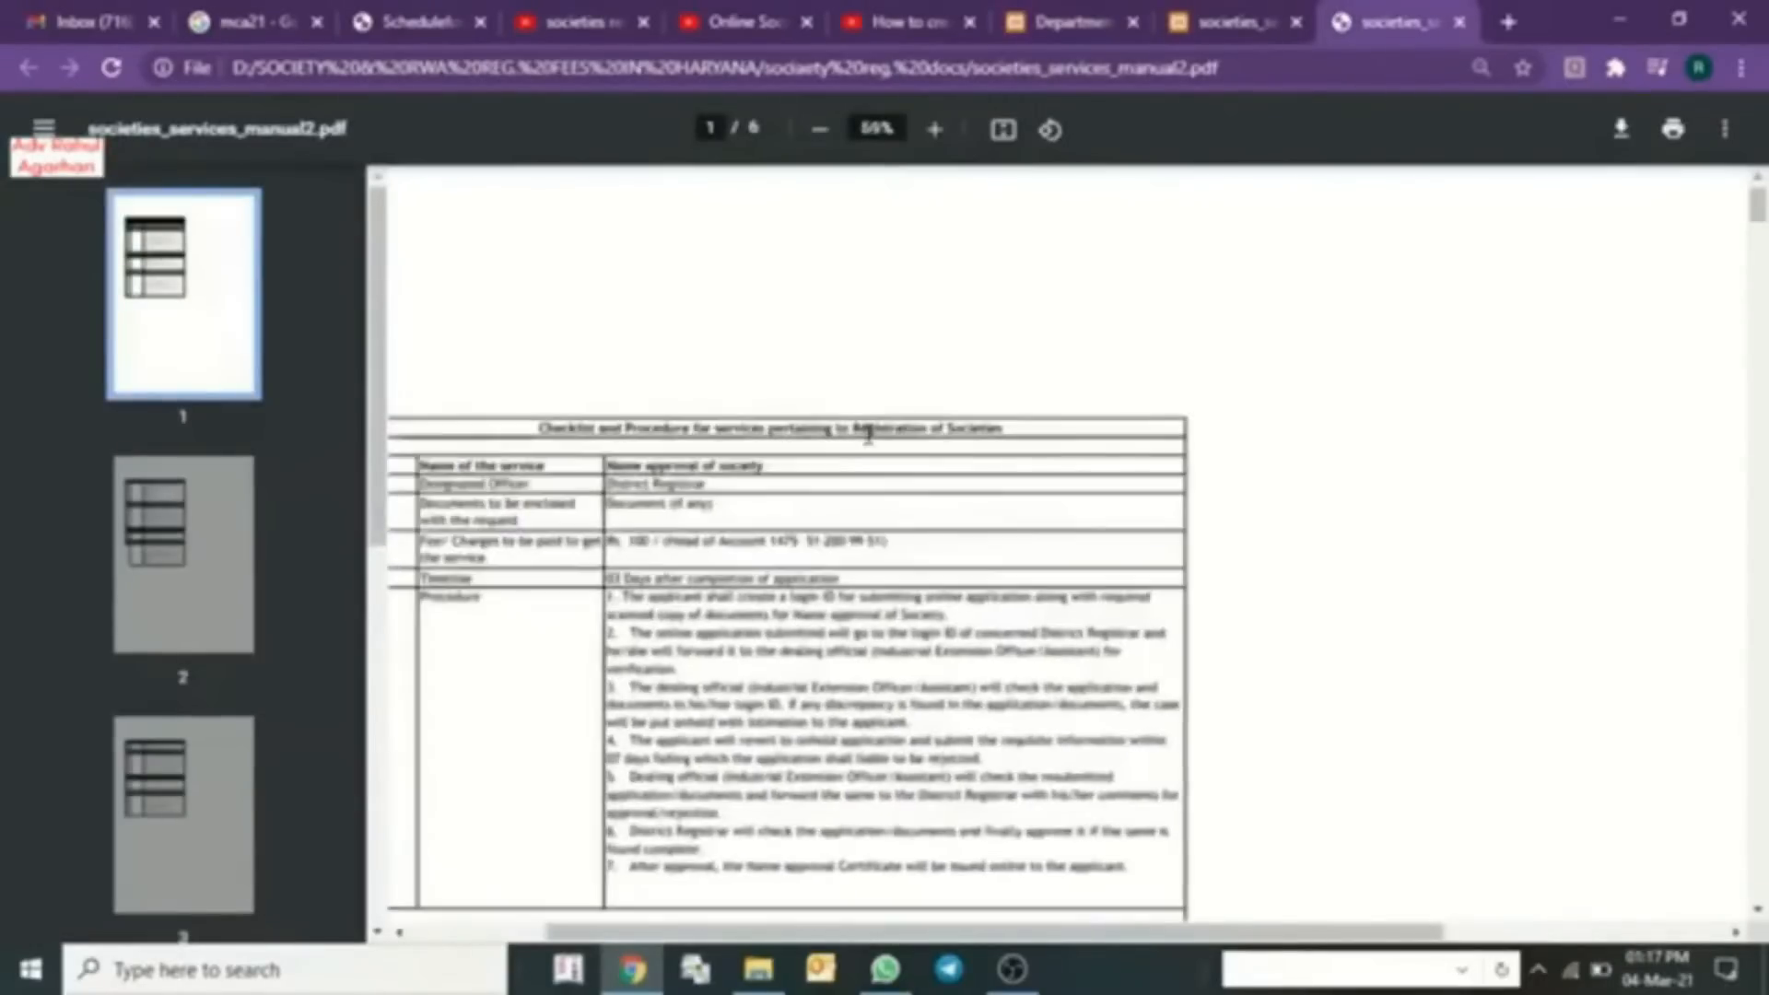
{"action": "scroll", "coordinate": [1370, 433], "scroll_direction": "down", "scroll_amount": 3}
{"action": "scroll", "coordinate": [1376, 443], "scroll_direction": "up", "scroll_amount": 3}
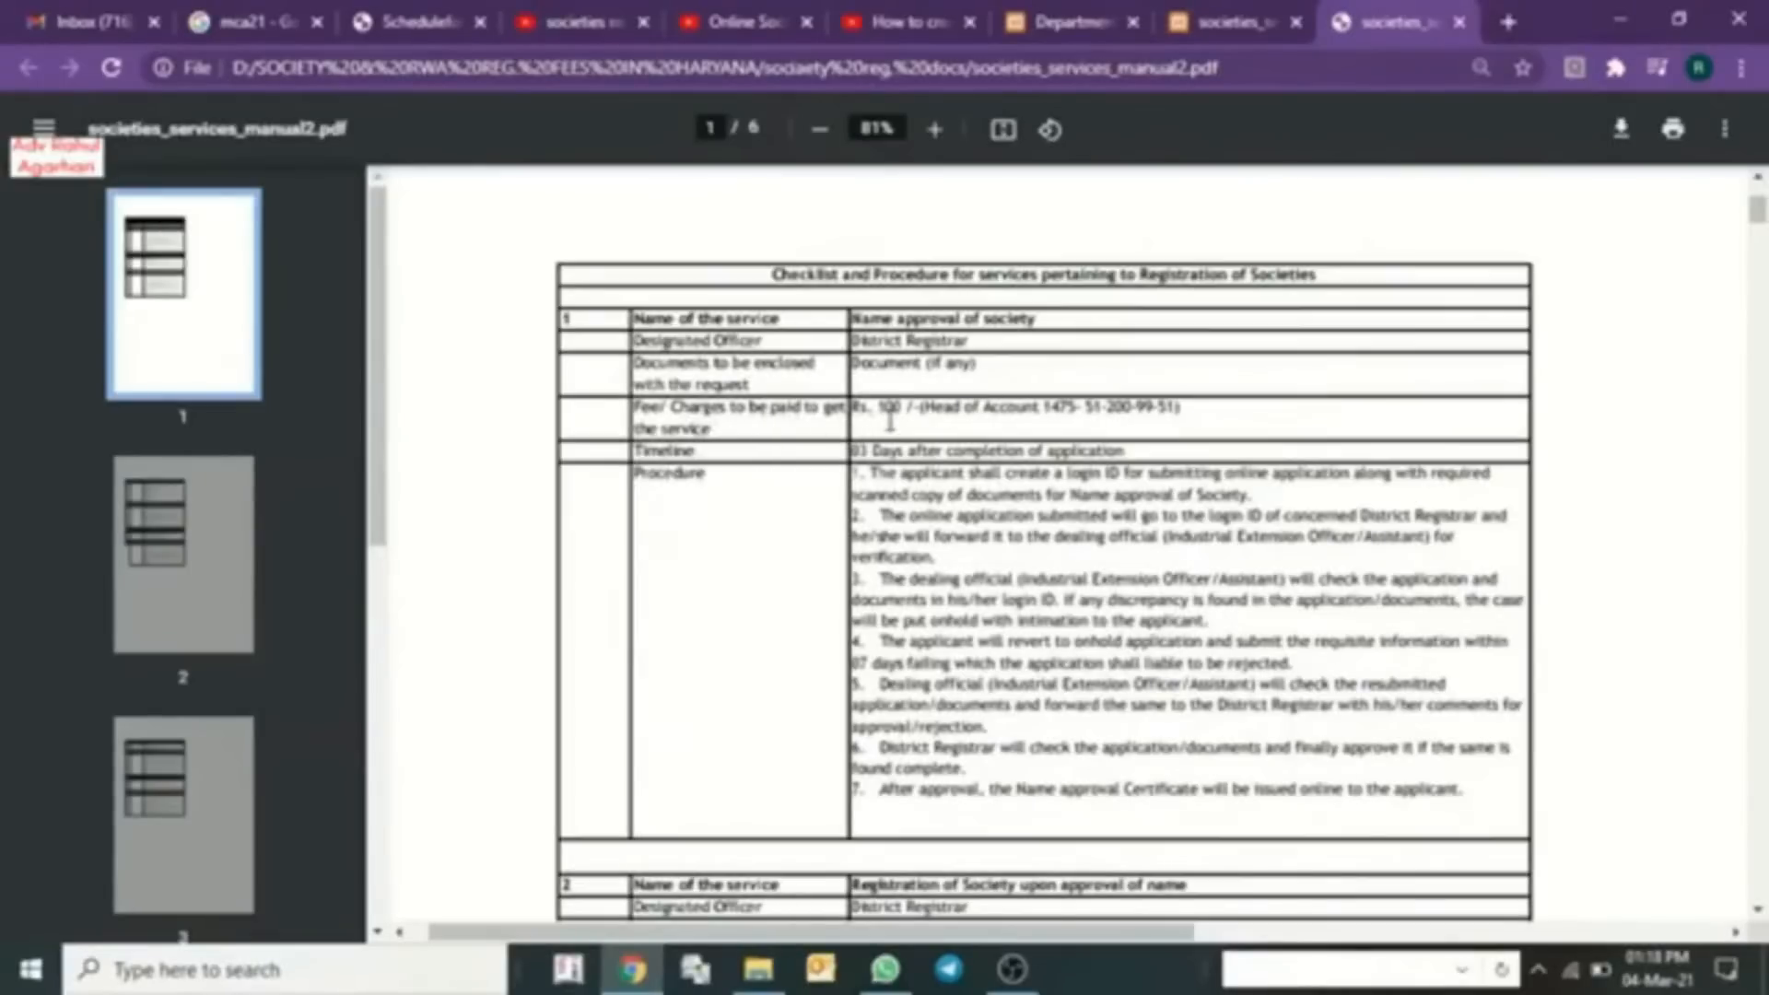
{"action": "left_click_drag", "start_coordinate": [1033, 407], "coordinate": [1160, 409]}
{"action": "left_click", "coordinate": [737, 472]}
{"action": "left_click_drag", "start_coordinate": [1060, 600], "coordinate": [1211, 601]}
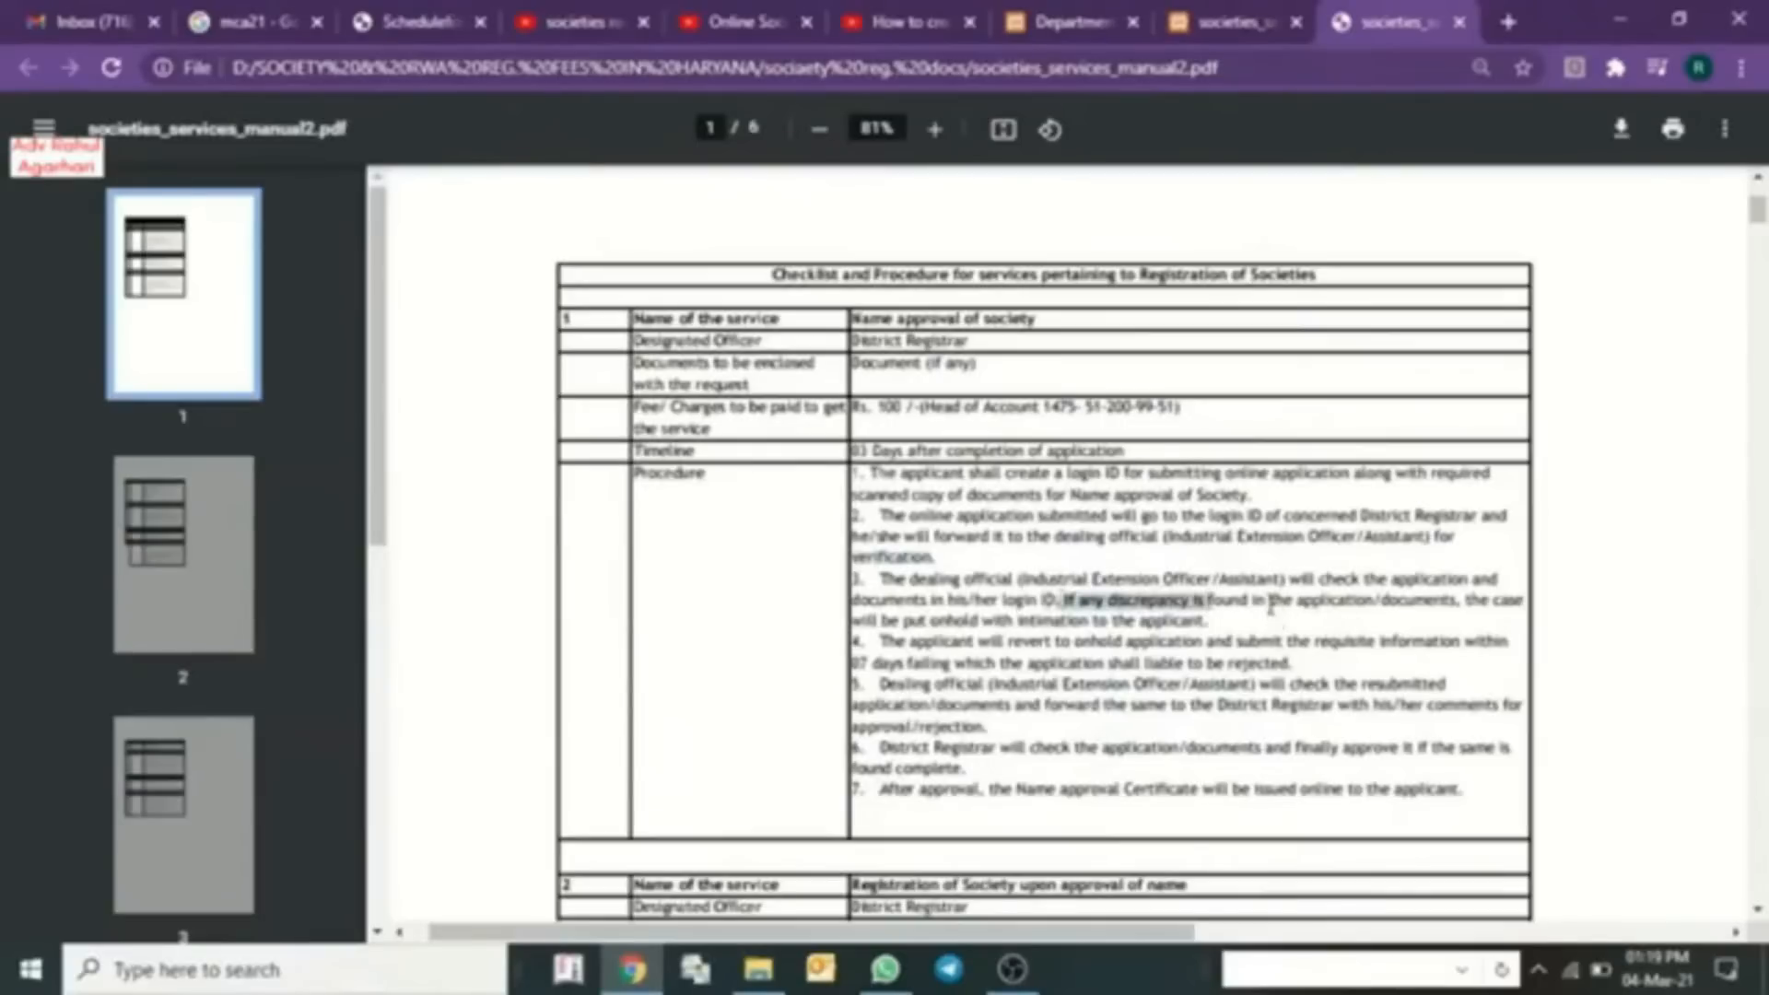
{"action": "left_click", "coordinate": [1272, 606]}
{"action": "left_click_drag", "start_coordinate": [1339, 600], "coordinate": [1390, 600]}
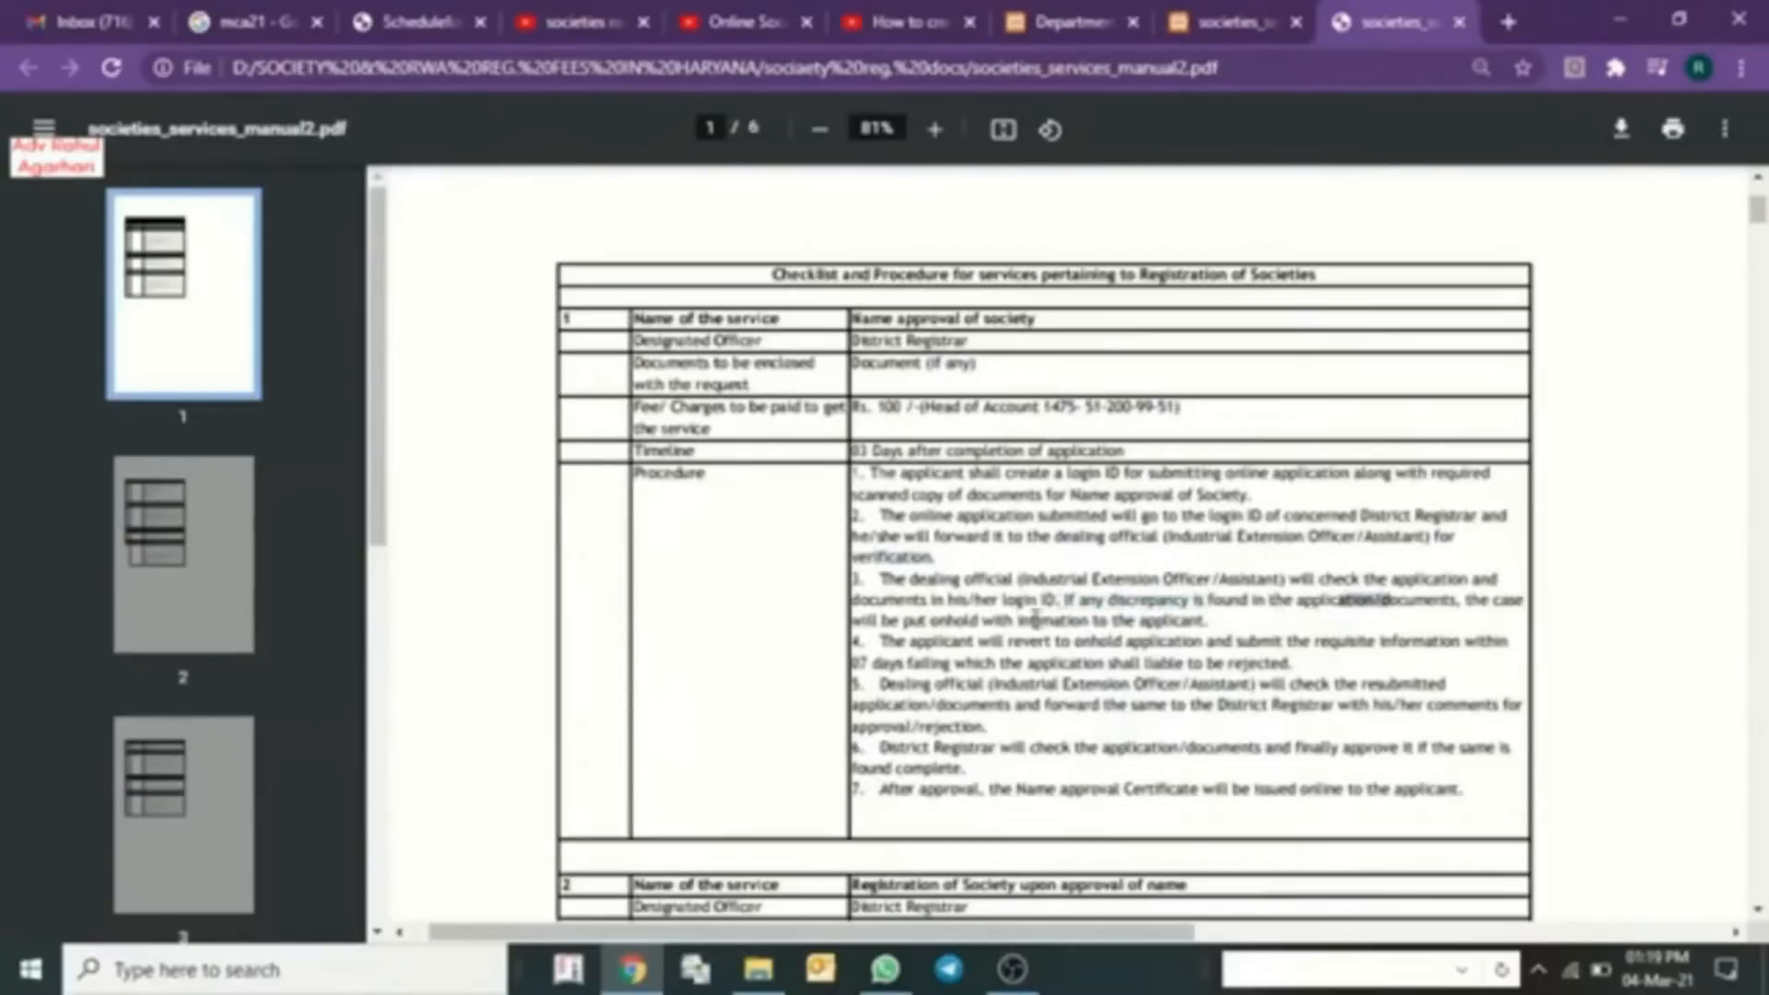
{"action": "left_click_drag", "start_coordinate": [1012, 620], "coordinate": [904, 620]}
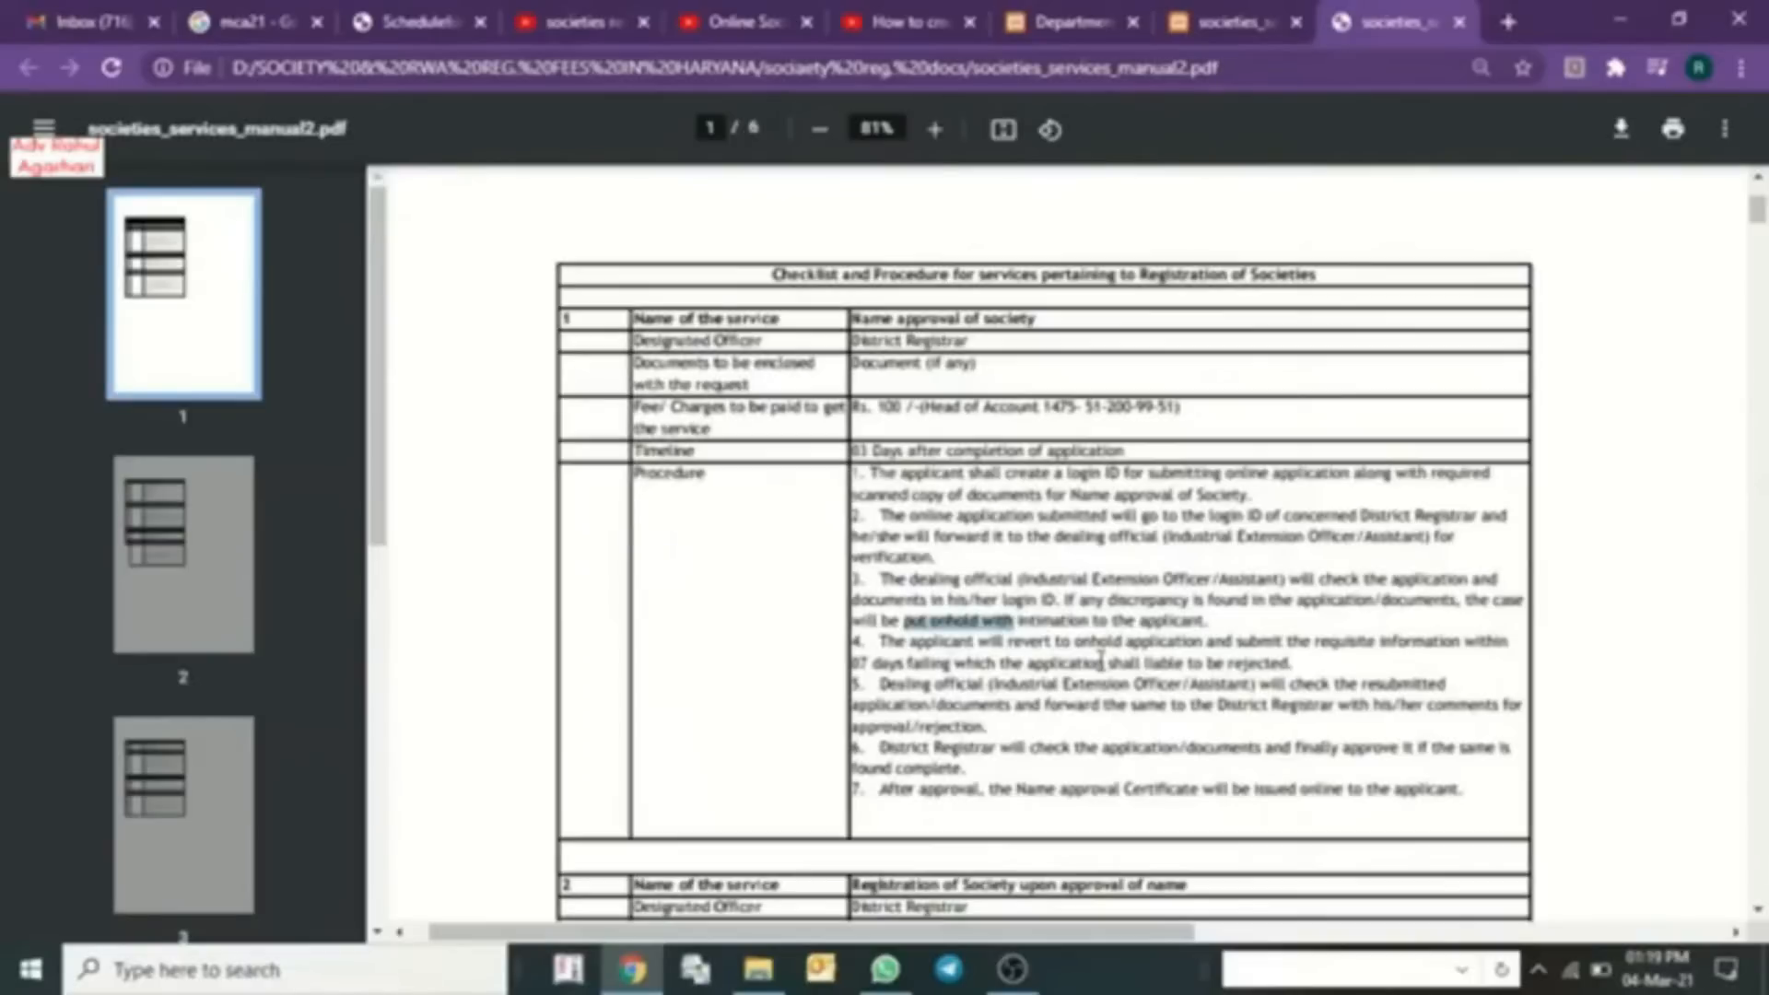
{"action": "left_click_drag", "start_coordinate": [1457, 640], "coordinate": [1302, 658]}
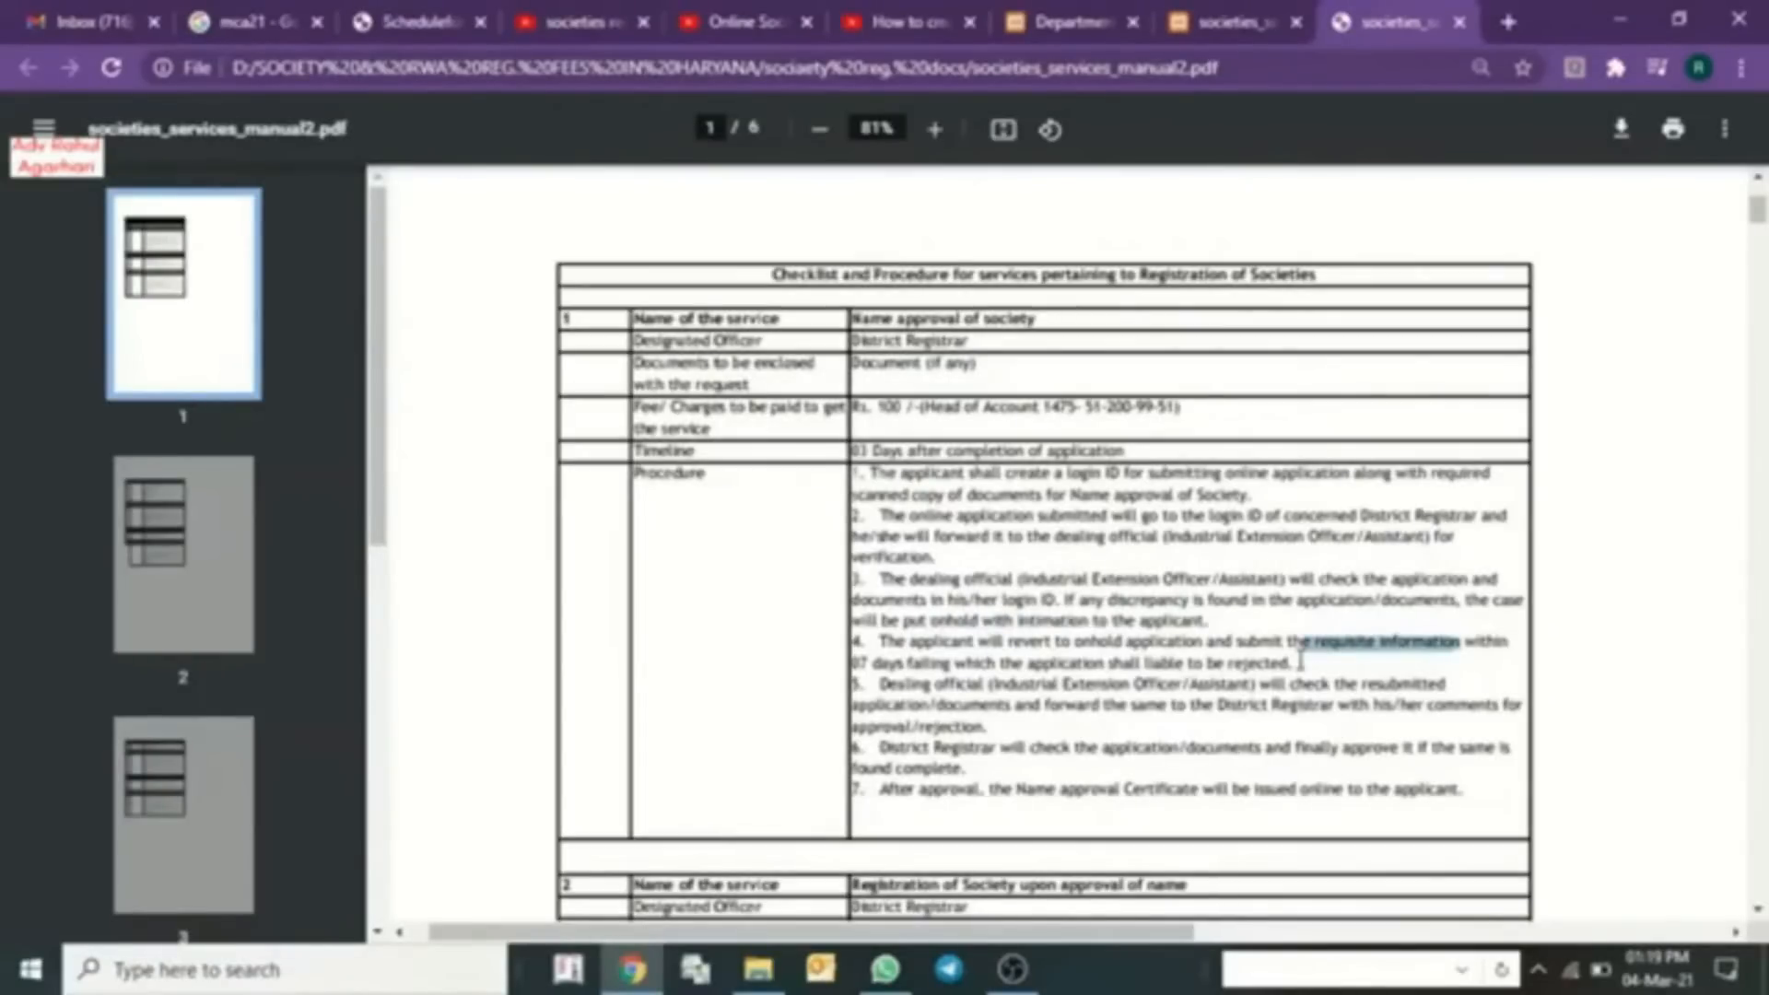
{"action": "left_click_drag", "start_coordinate": [959, 620], "coordinate": [1386, 657]}
{"action": "left_click", "coordinate": [1182, 648]}
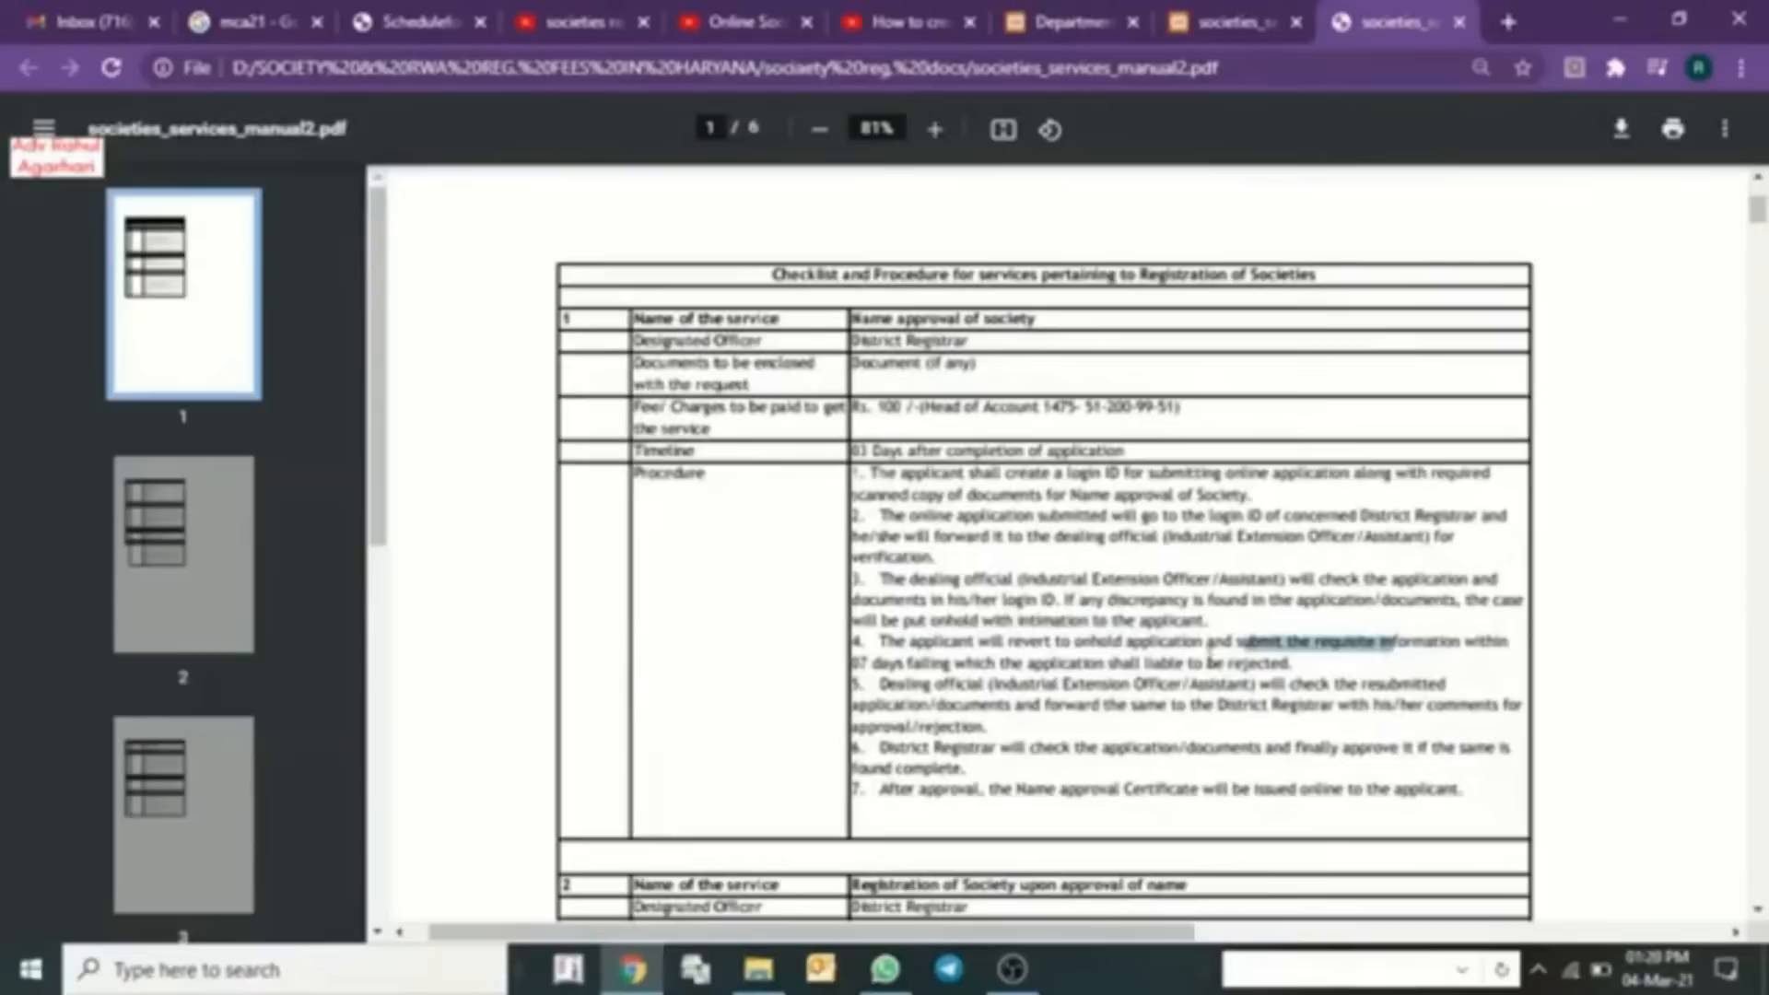
{"action": "left_click_drag", "start_coordinate": [875, 664], "coordinate": [949, 662]}
{"action": "left_click", "coordinate": [951, 693]}
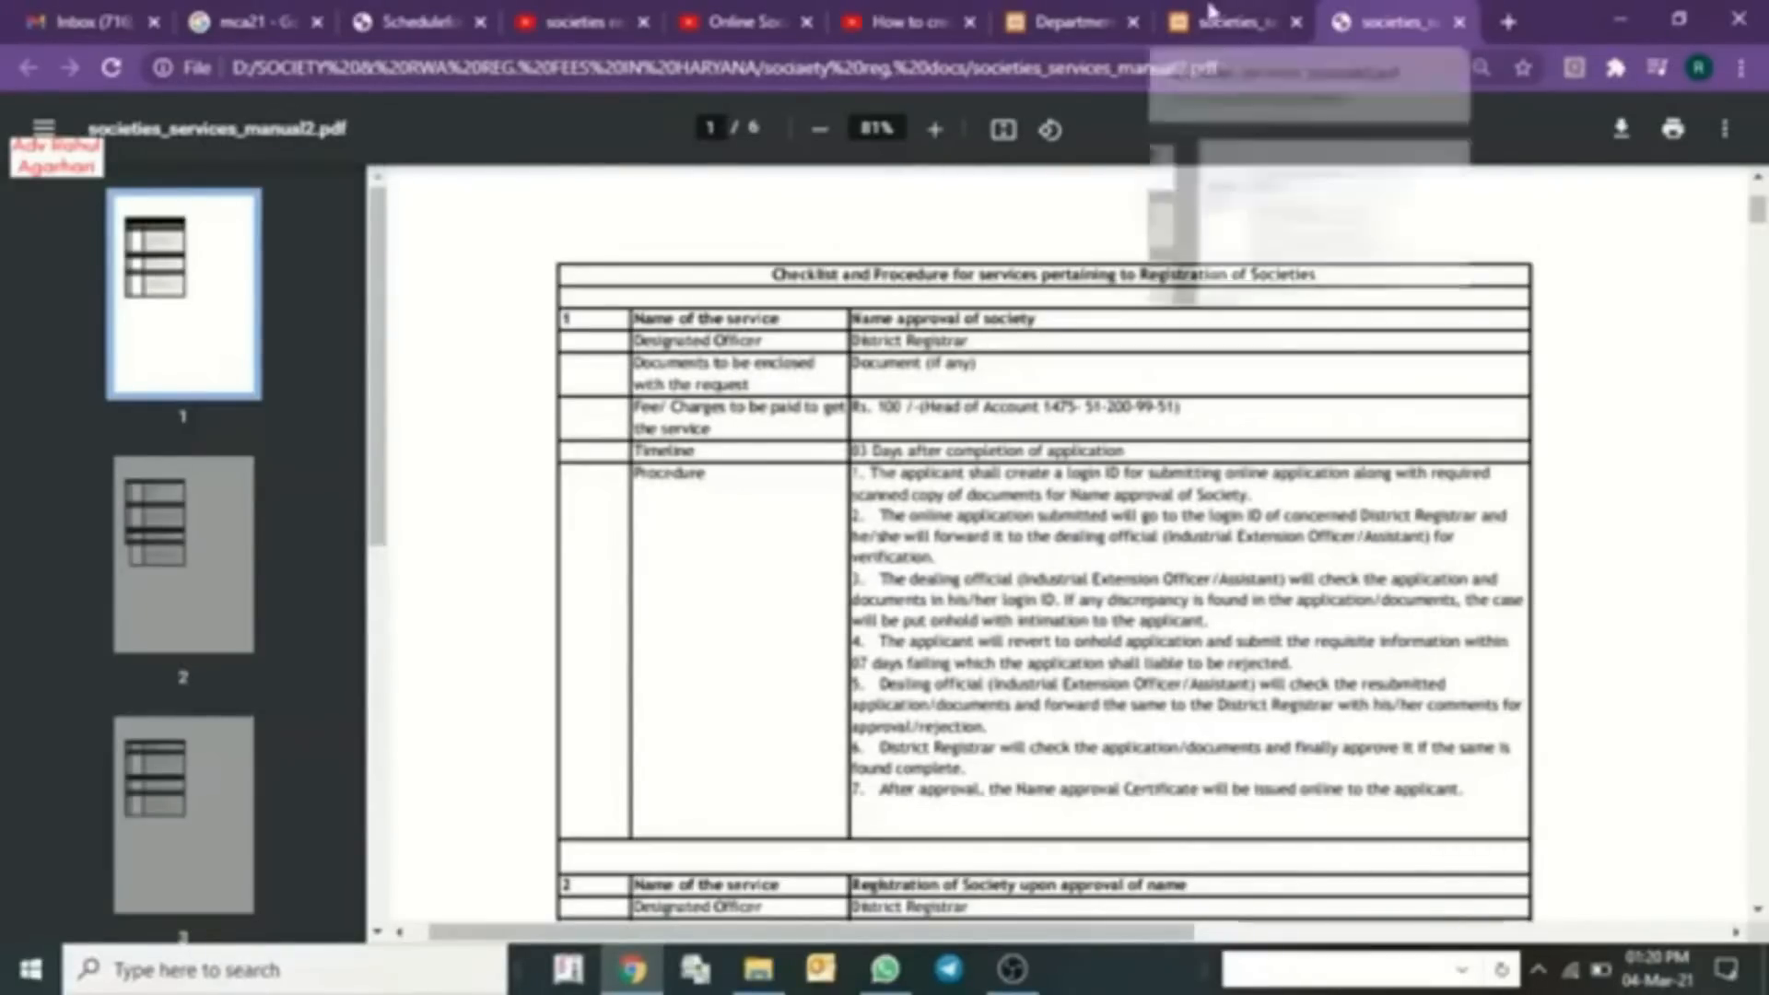
- Return to the portal login page and follow the New Registration For Online Services link
{"action": "left_click", "coordinate": [1069, 21]}
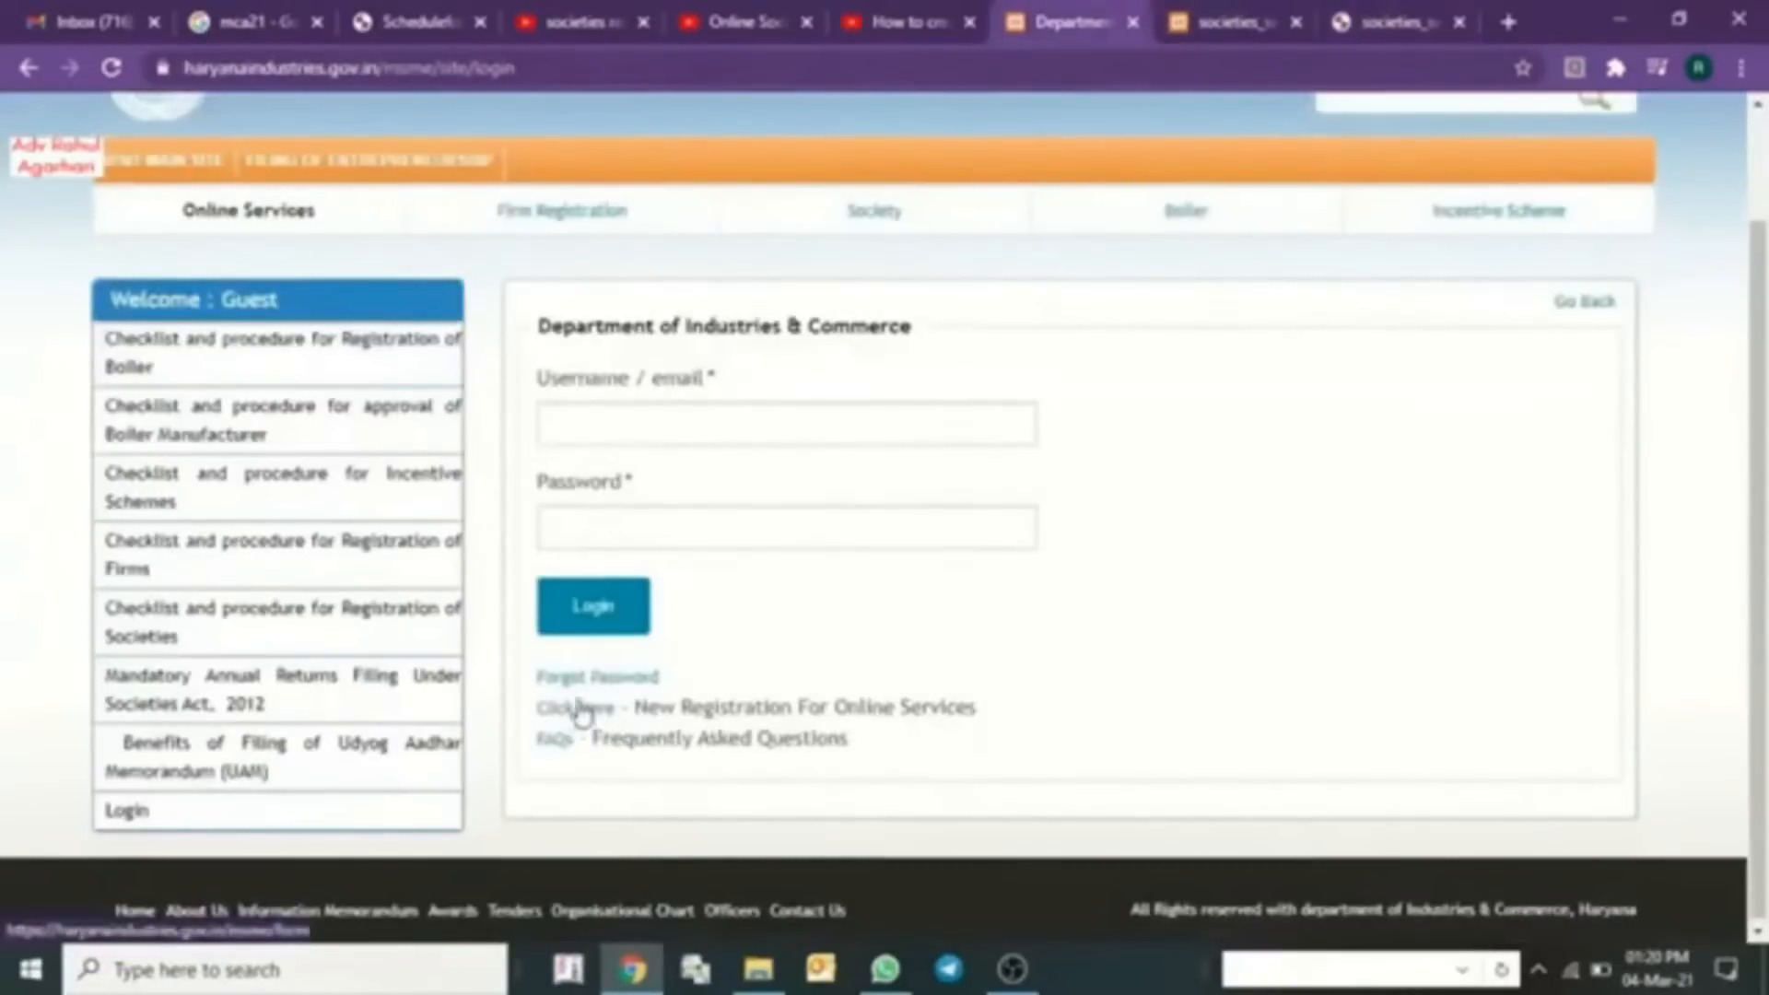
{"action": "left_click", "coordinate": [578, 709]}
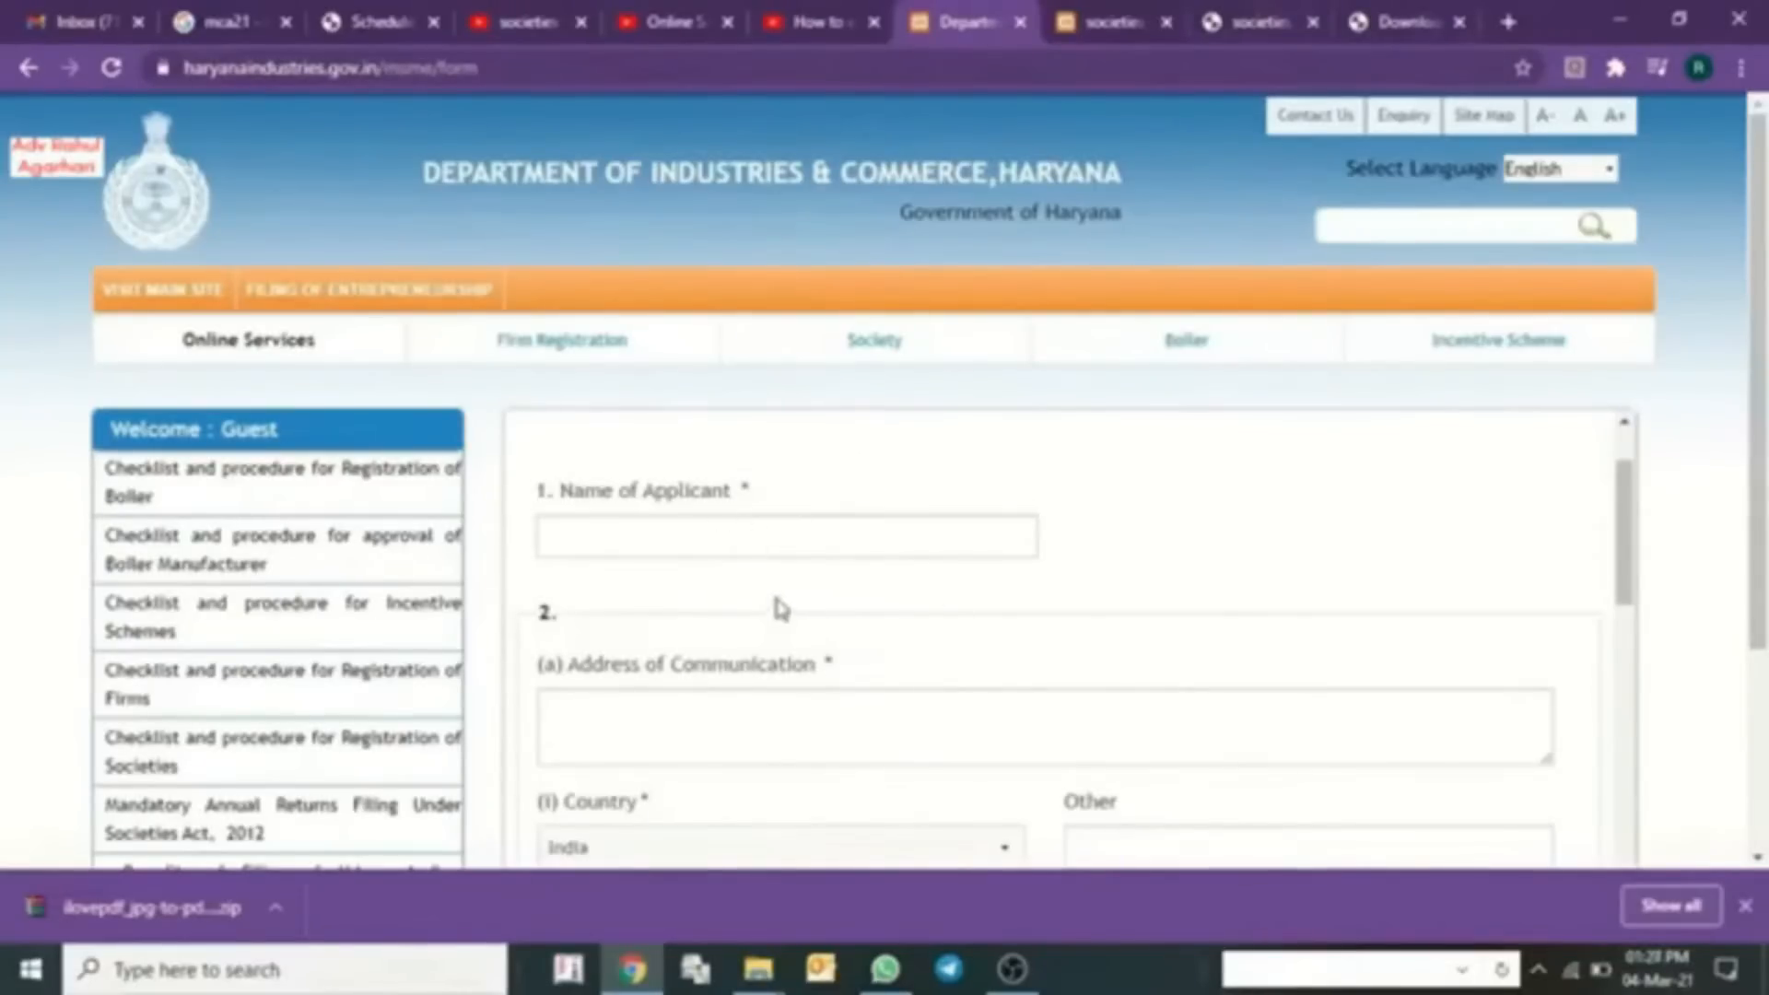
- Enter the applicant's name, state Haryana, district Faridabad and the PIN code
{"action": "left_click", "coordinate": [790, 531]}
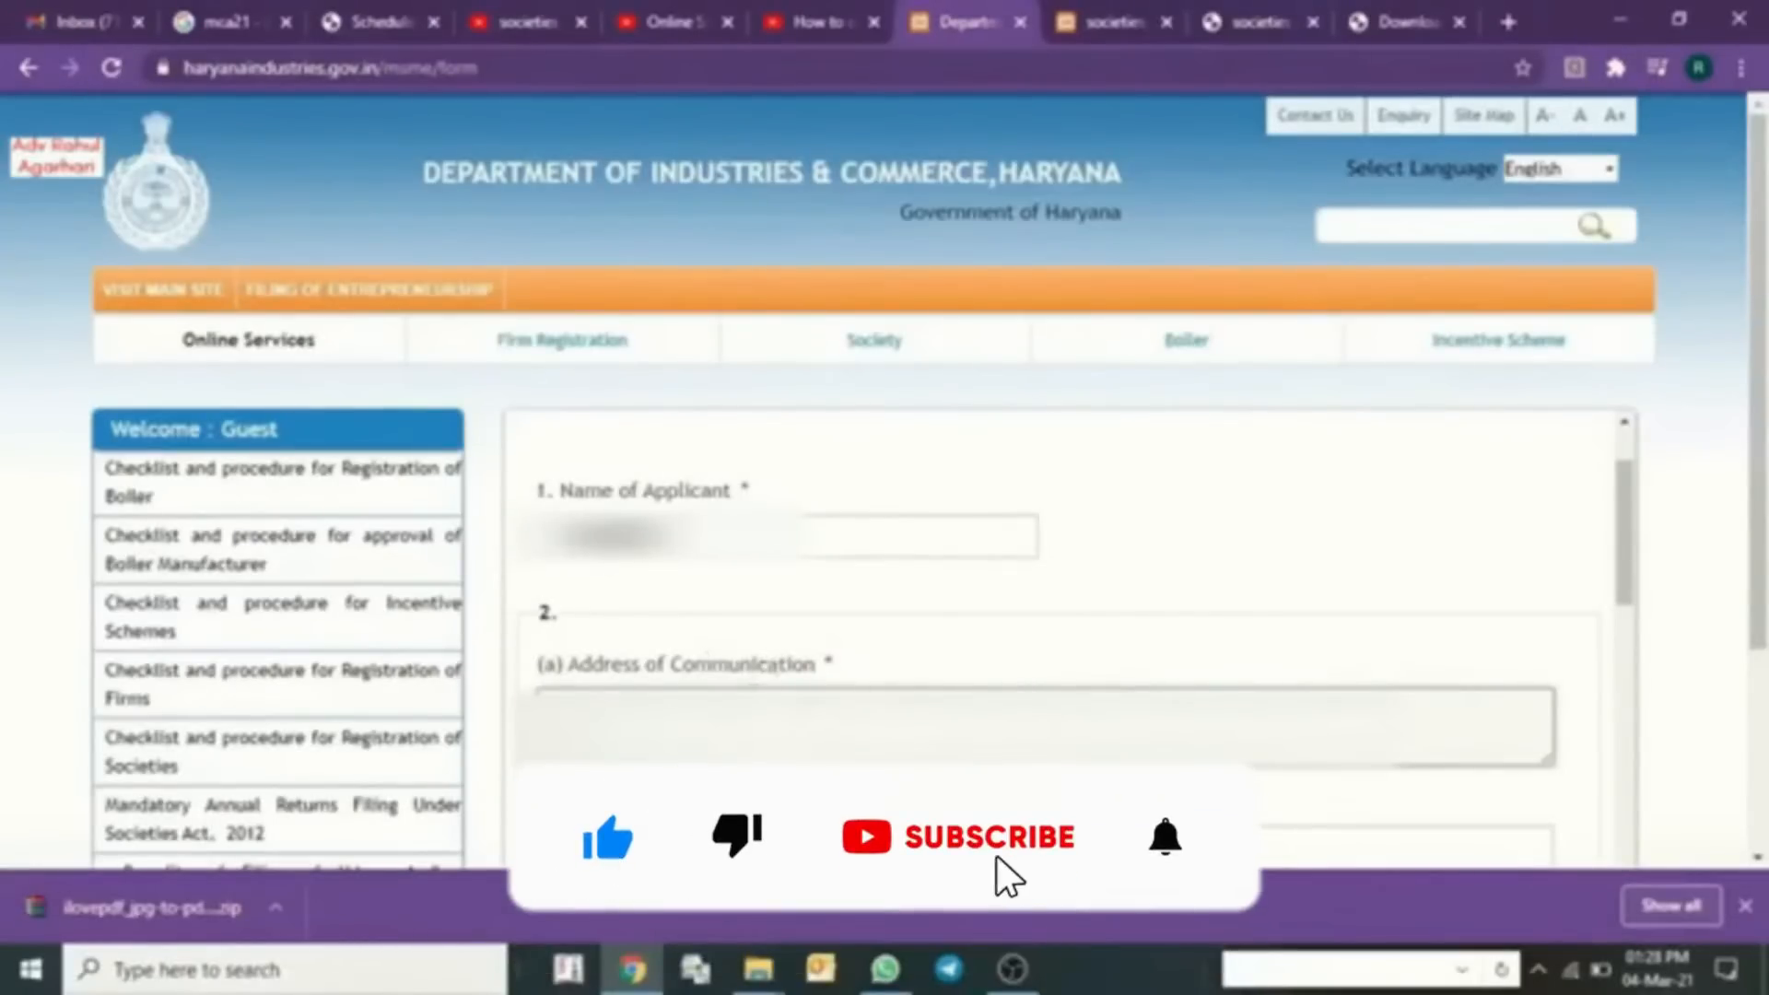
{"action": "scroll", "coordinate": [862, 731], "scroll_direction": "down", "scroll_amount": 4}
{"action": "scroll", "coordinate": [921, 672], "scroll_direction": "up", "scroll_amount": 1}
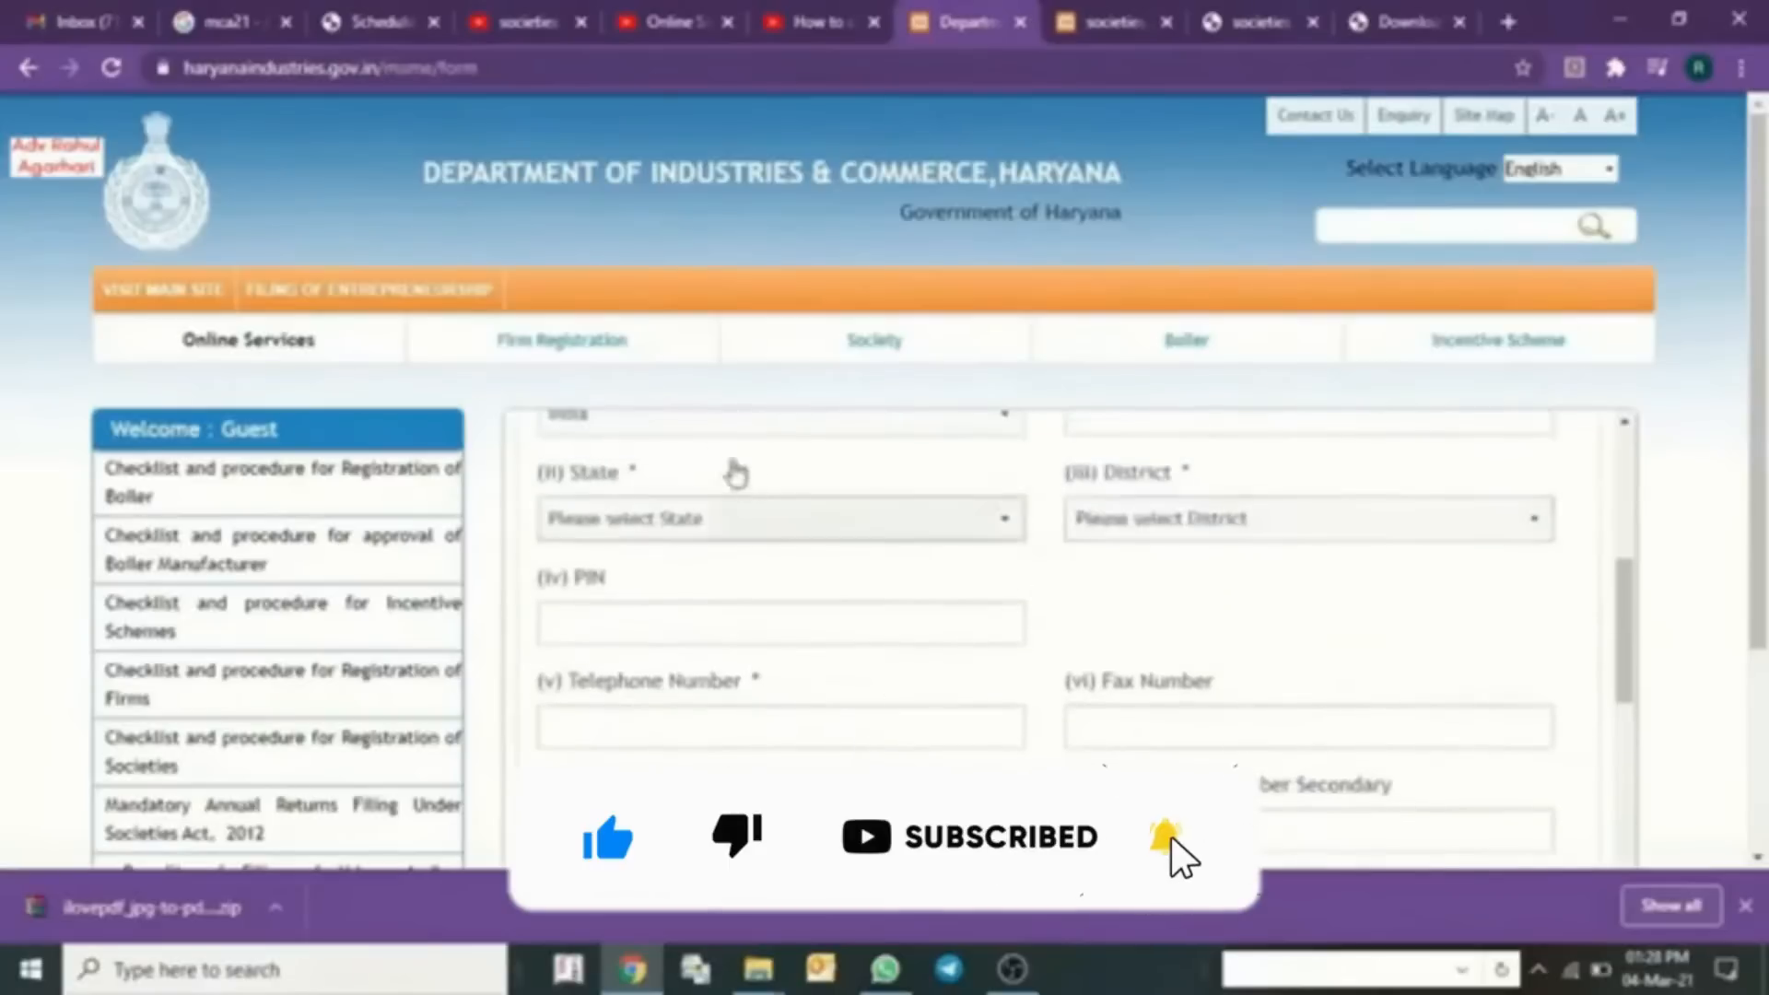
{"action": "left_click", "coordinate": [718, 520]}
{"action": "key", "text": "h"}
{"action": "left_click", "coordinate": [722, 527]}
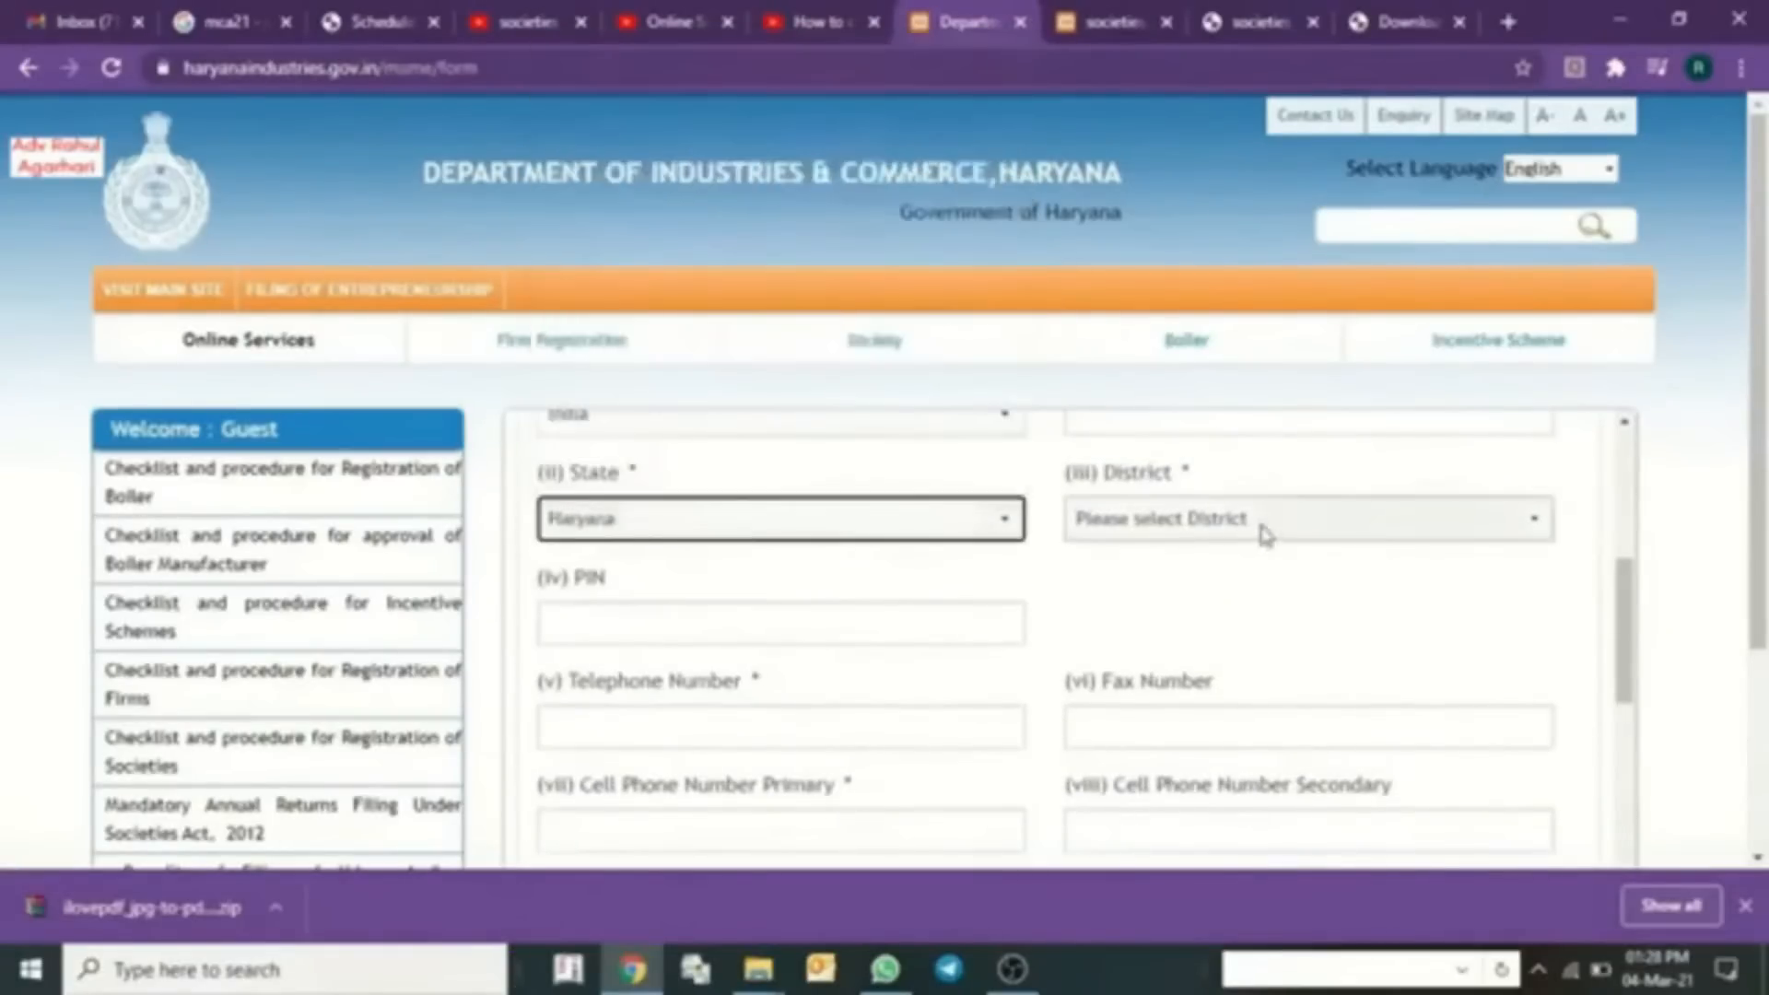
{"action": "left_click", "coordinate": [1263, 527]}
{"action": "key", "text": "f"}
{"action": "left_click", "coordinate": [1263, 531]}
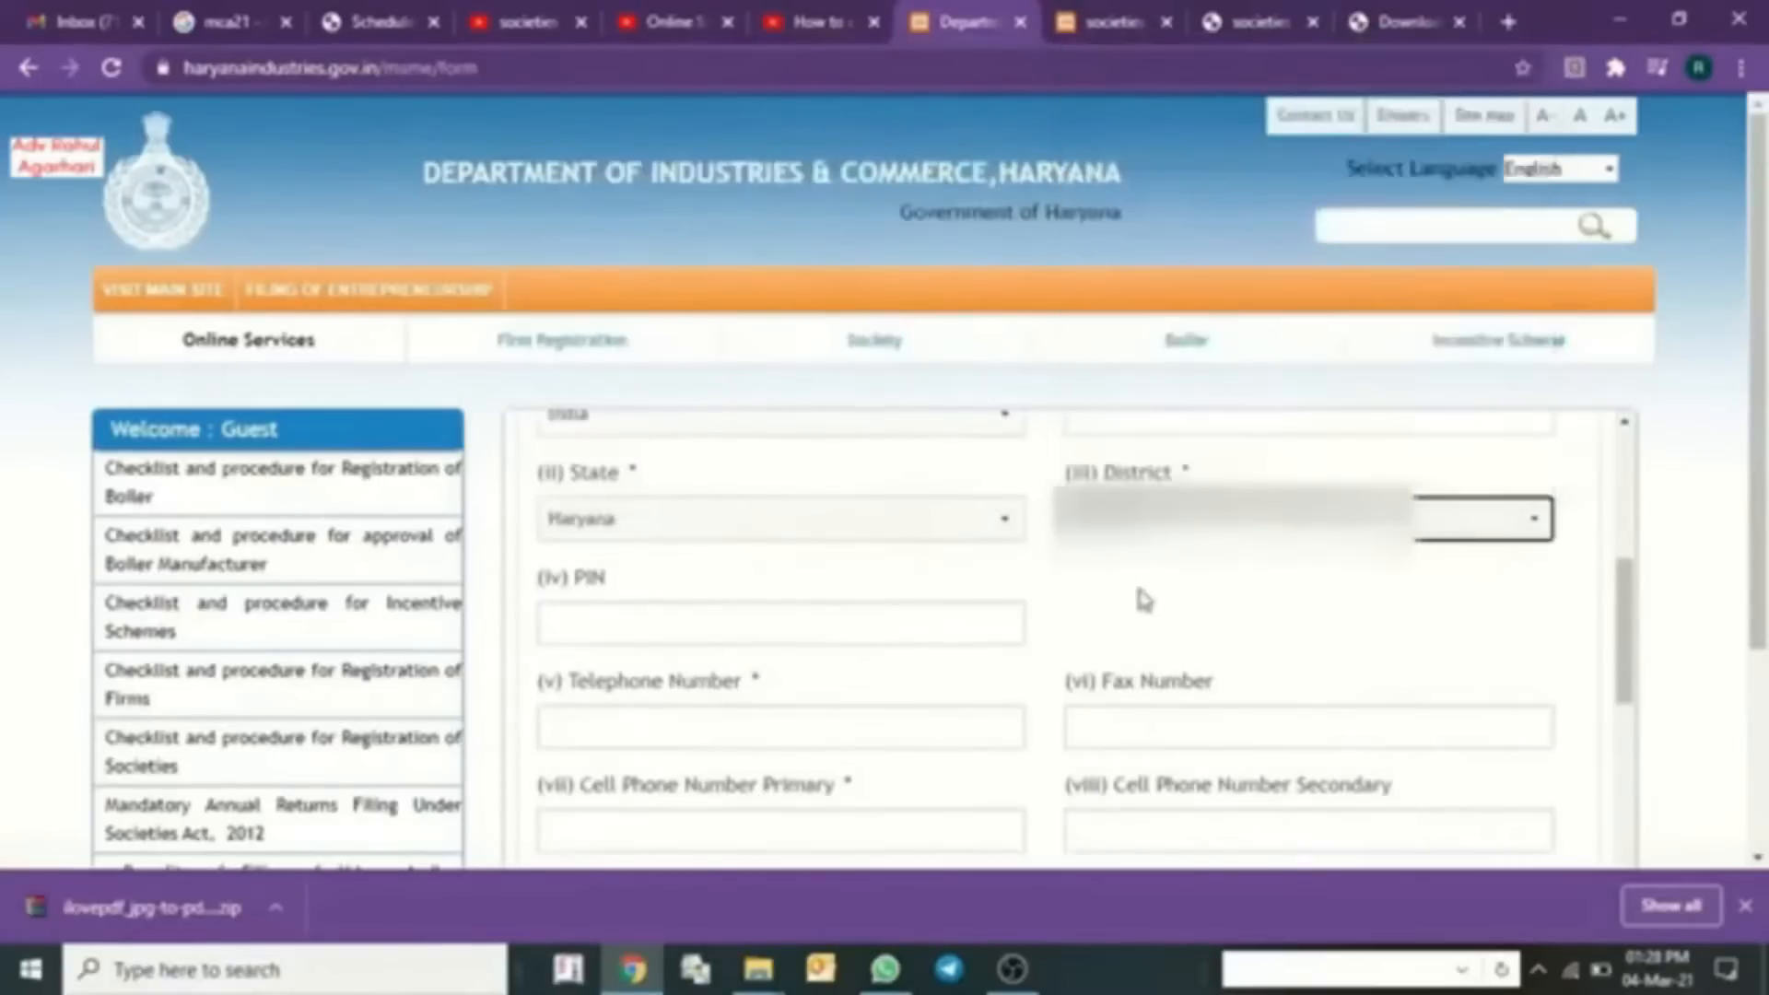
{"action": "left_click", "coordinate": [751, 625]}
{"action": "type", "text": "121"}
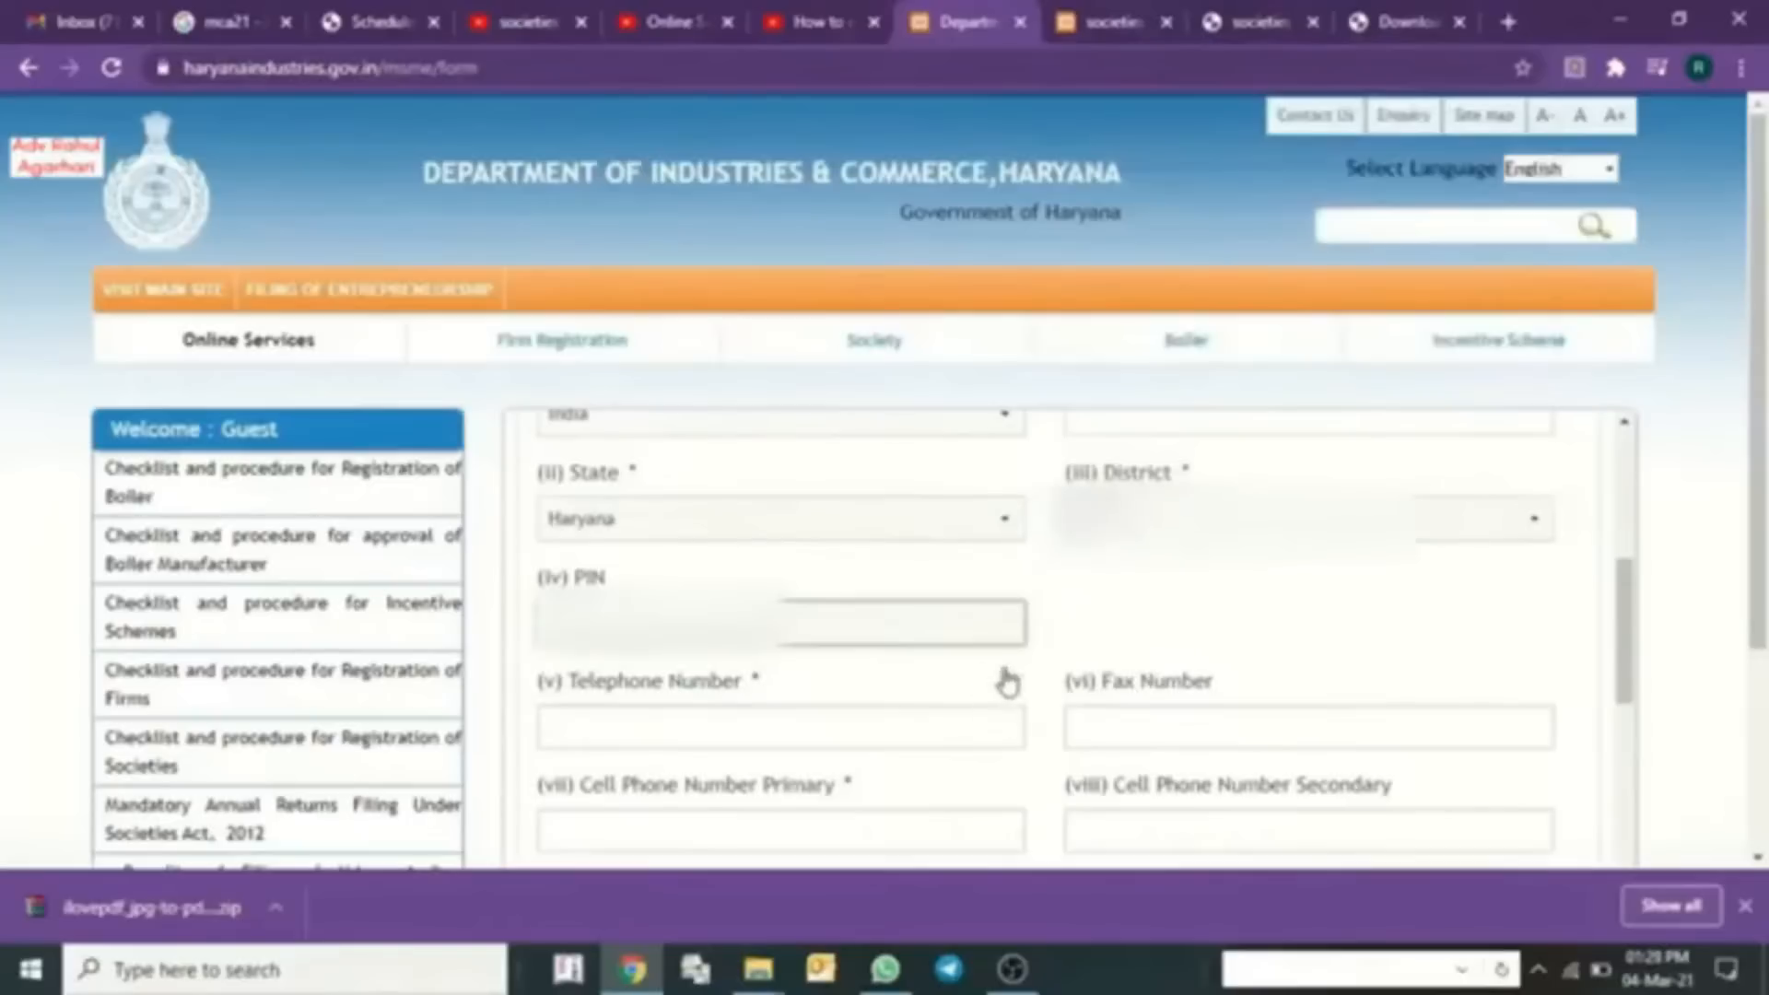
- Fill in telephone, cell phone numbers and e-mail, and copy the communication address as permanent address
{"action": "left_click", "coordinate": [774, 727]}
{"action": "type", "text": "9"}
{"action": "left_click", "coordinate": [708, 832]}
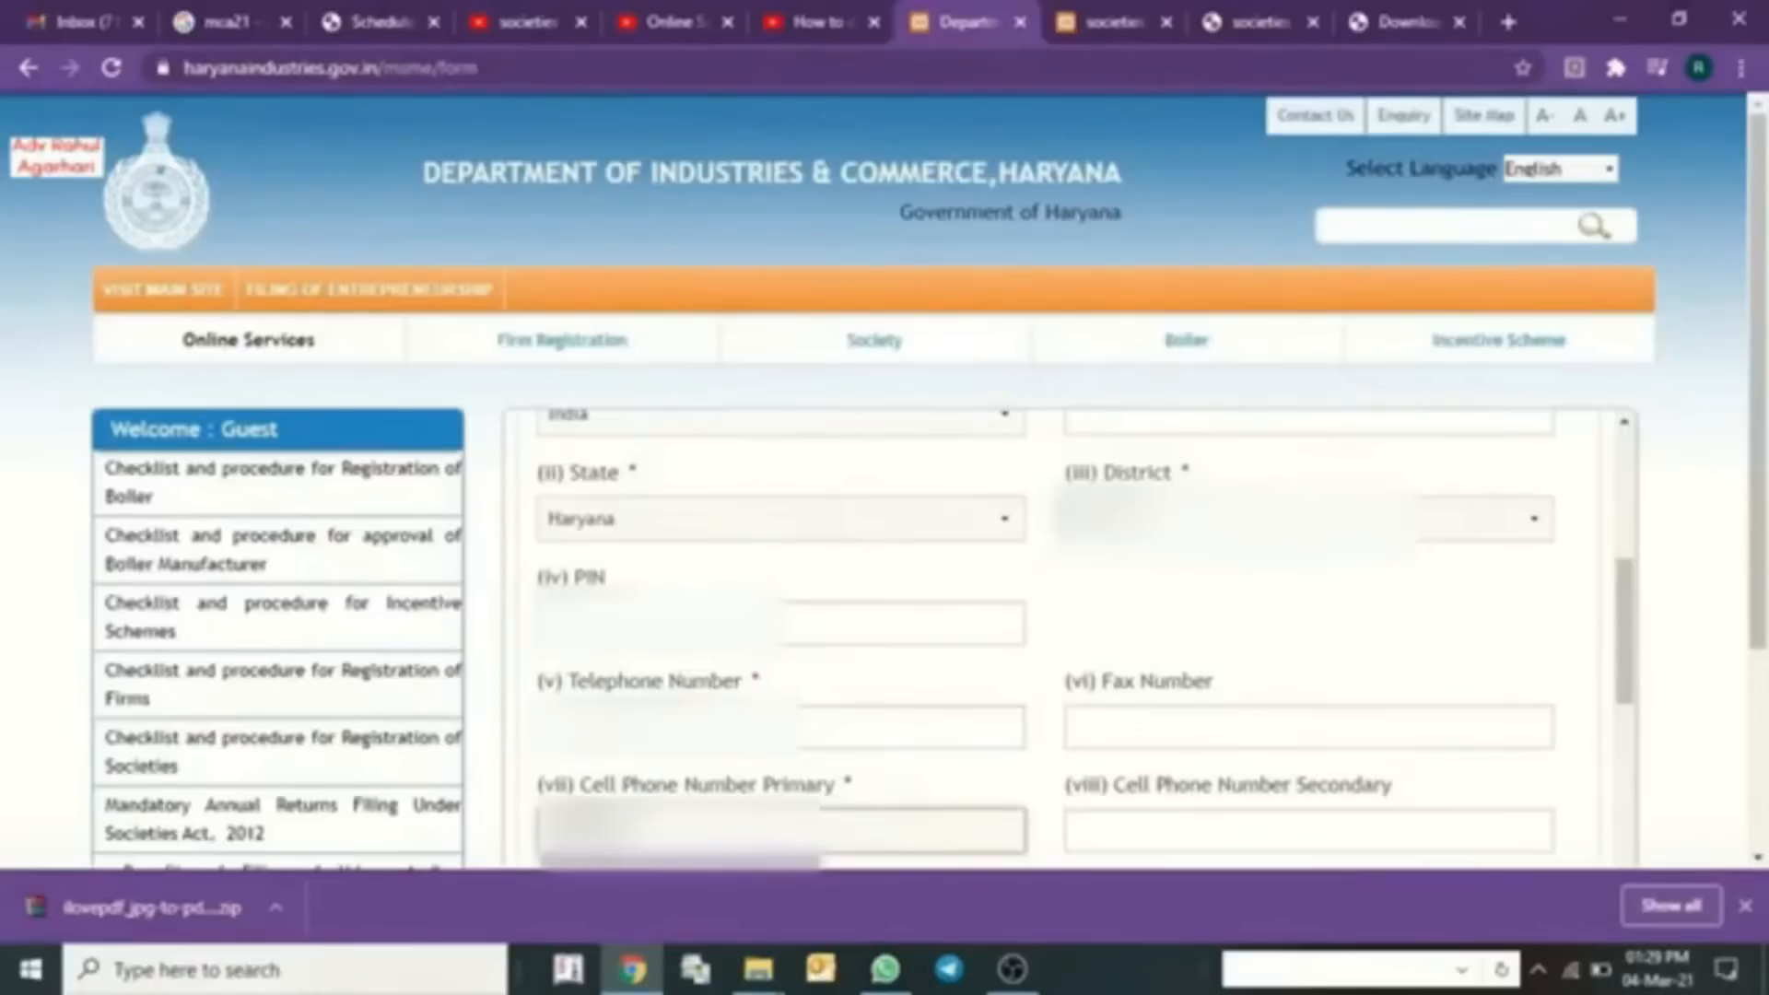
{"action": "left_click", "coordinate": [1155, 832]}
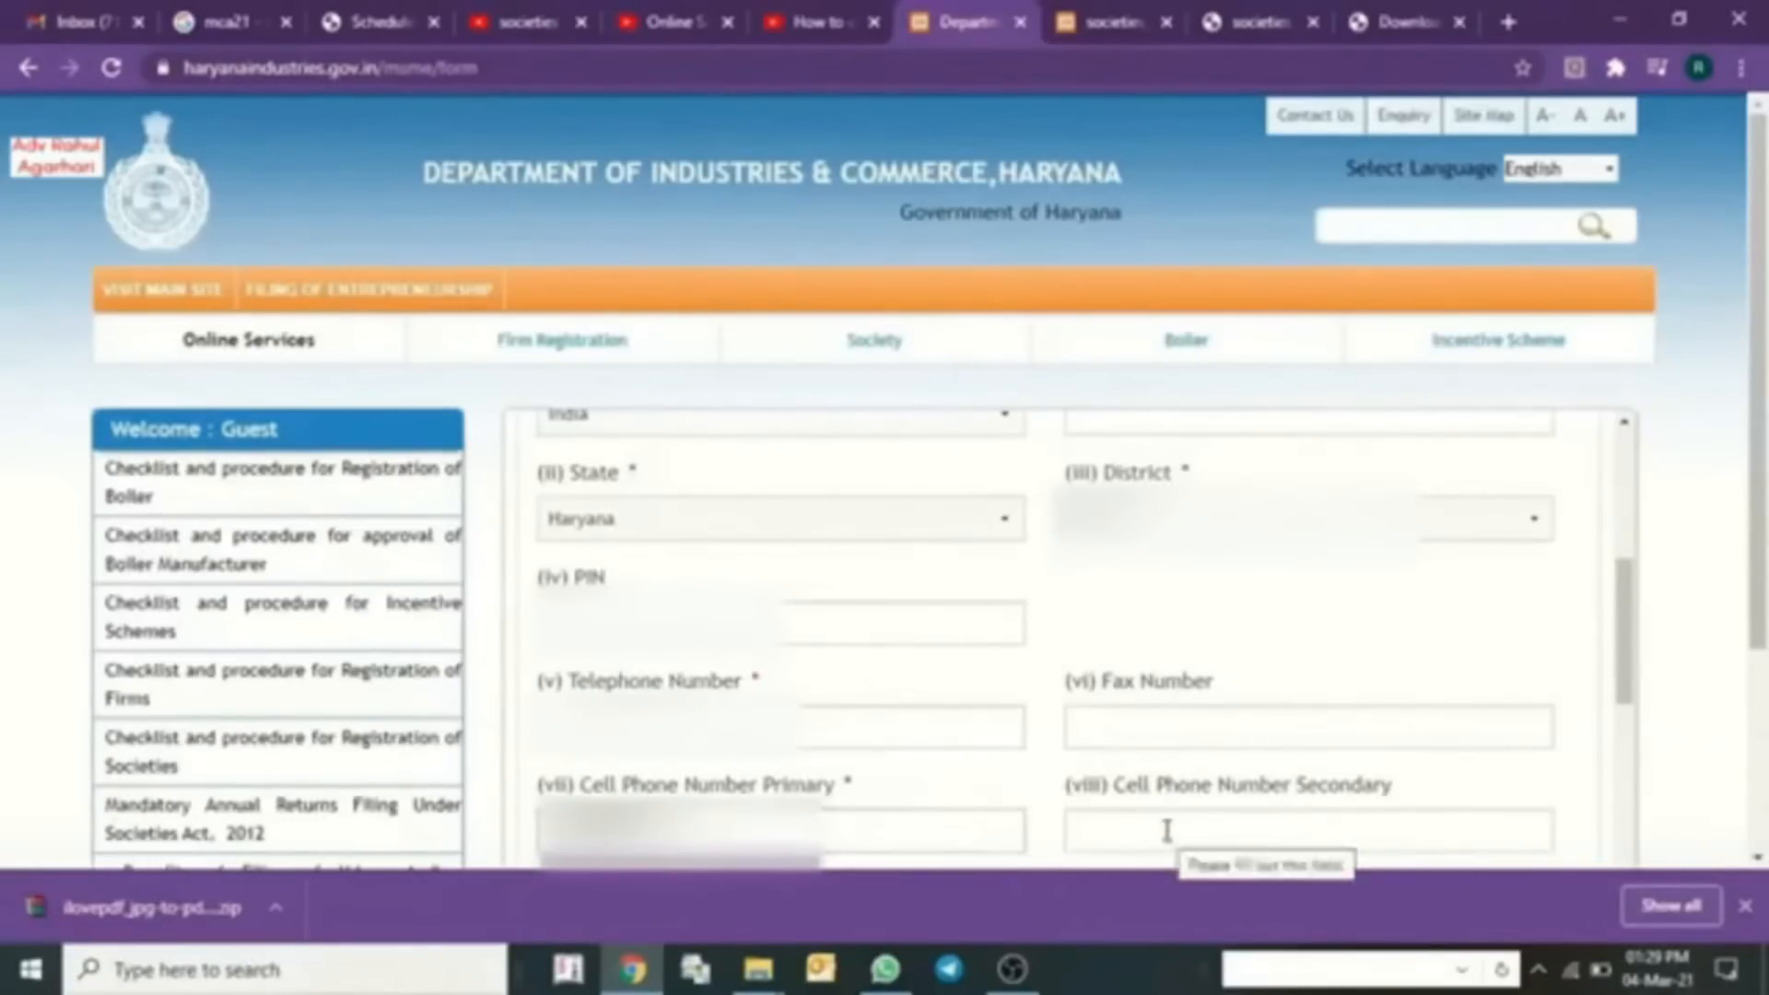
{"action": "scroll", "coordinate": [691, 620], "scroll_direction": "down", "scroll_amount": 3}
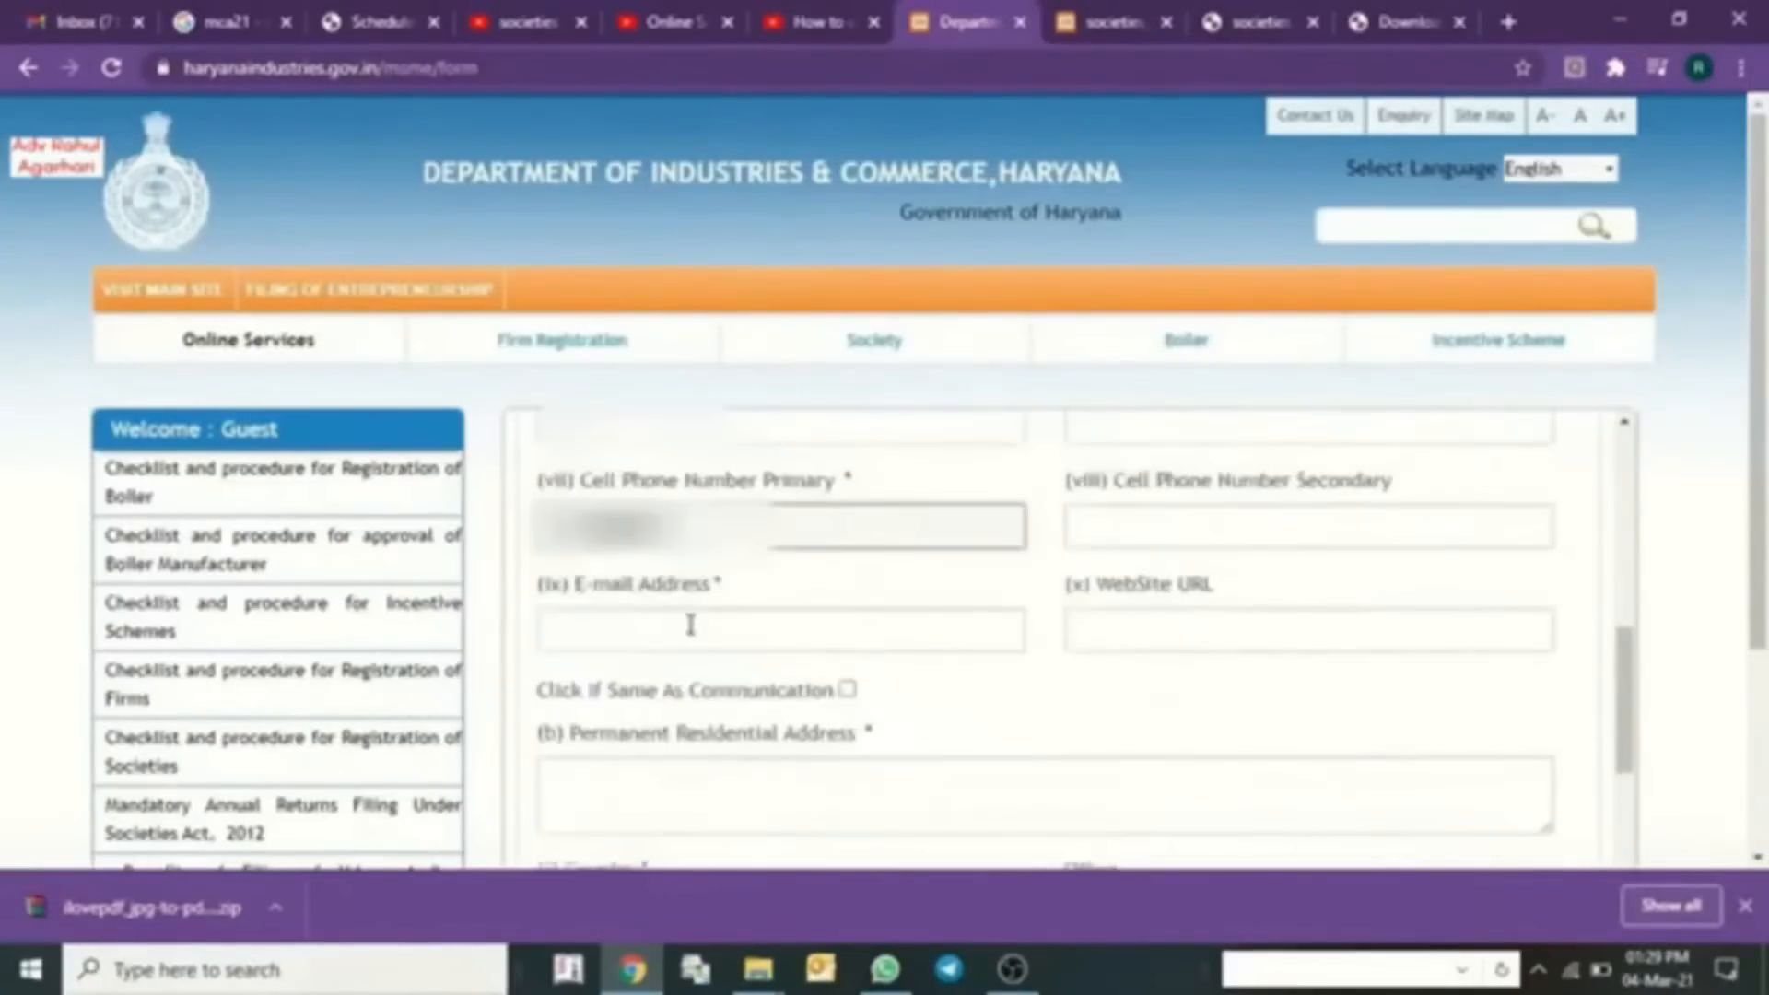
{"action": "left_click", "coordinate": [690, 625]}
{"action": "key", "text": "ctrl+v"}
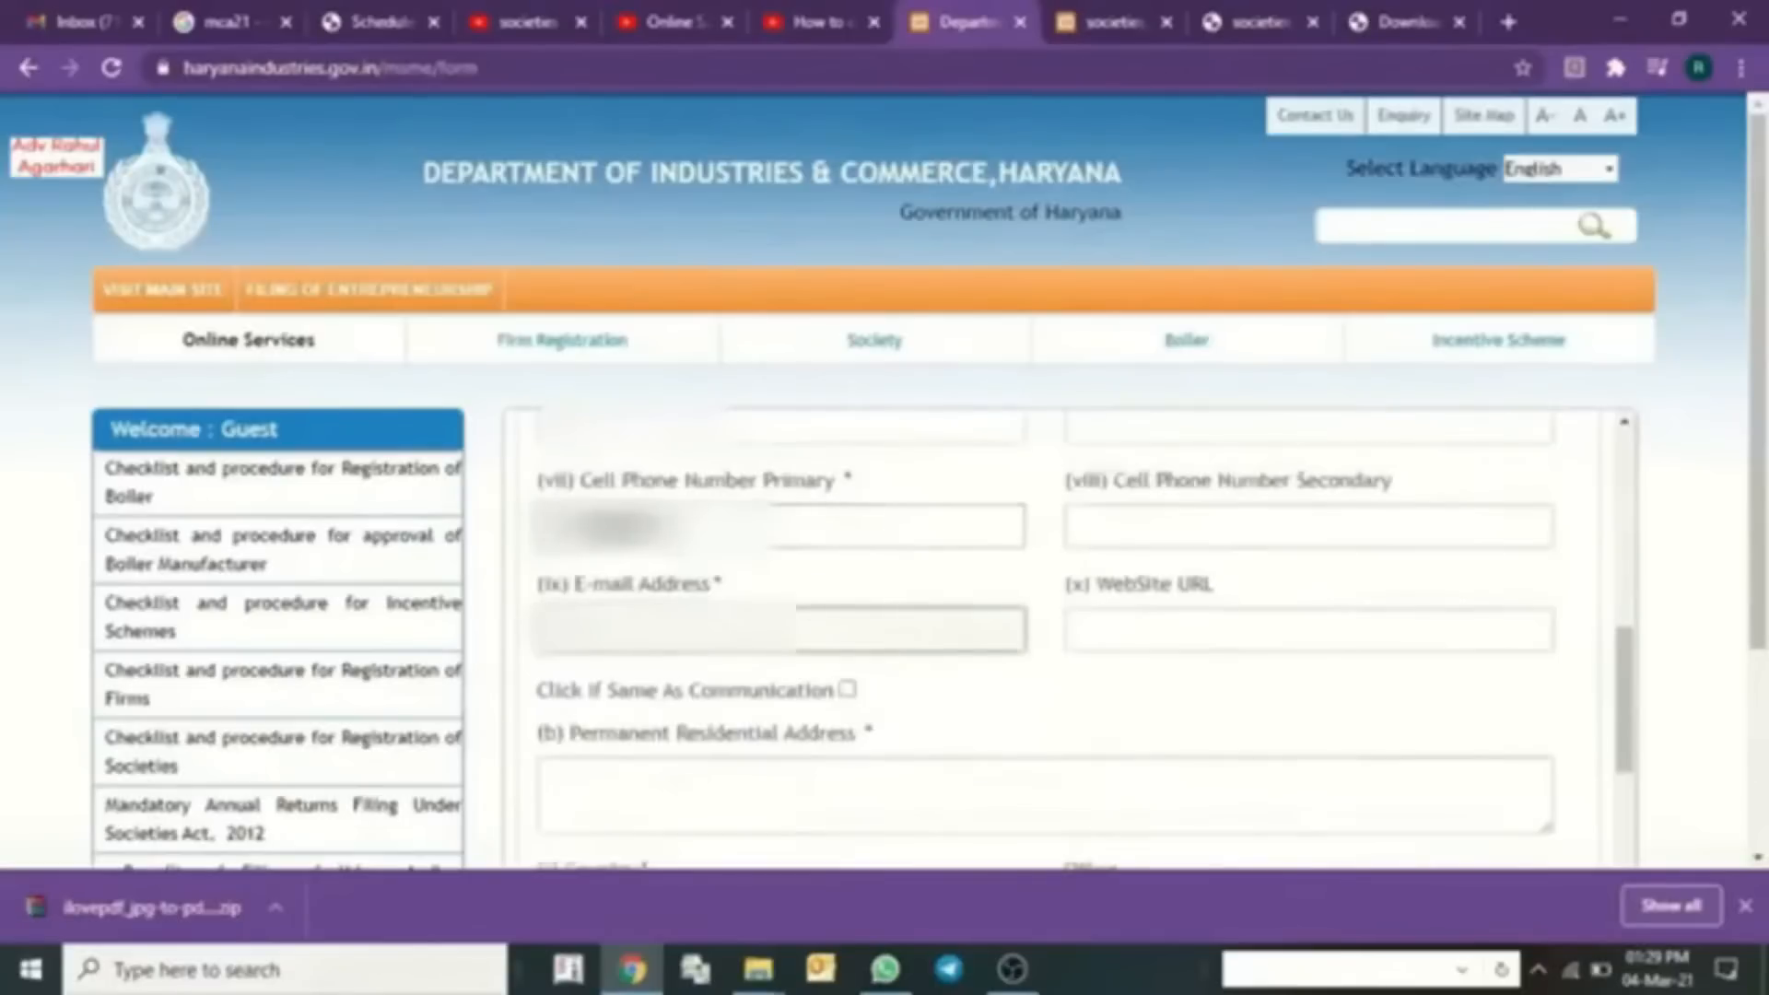
{"action": "key", "text": "Tab"}
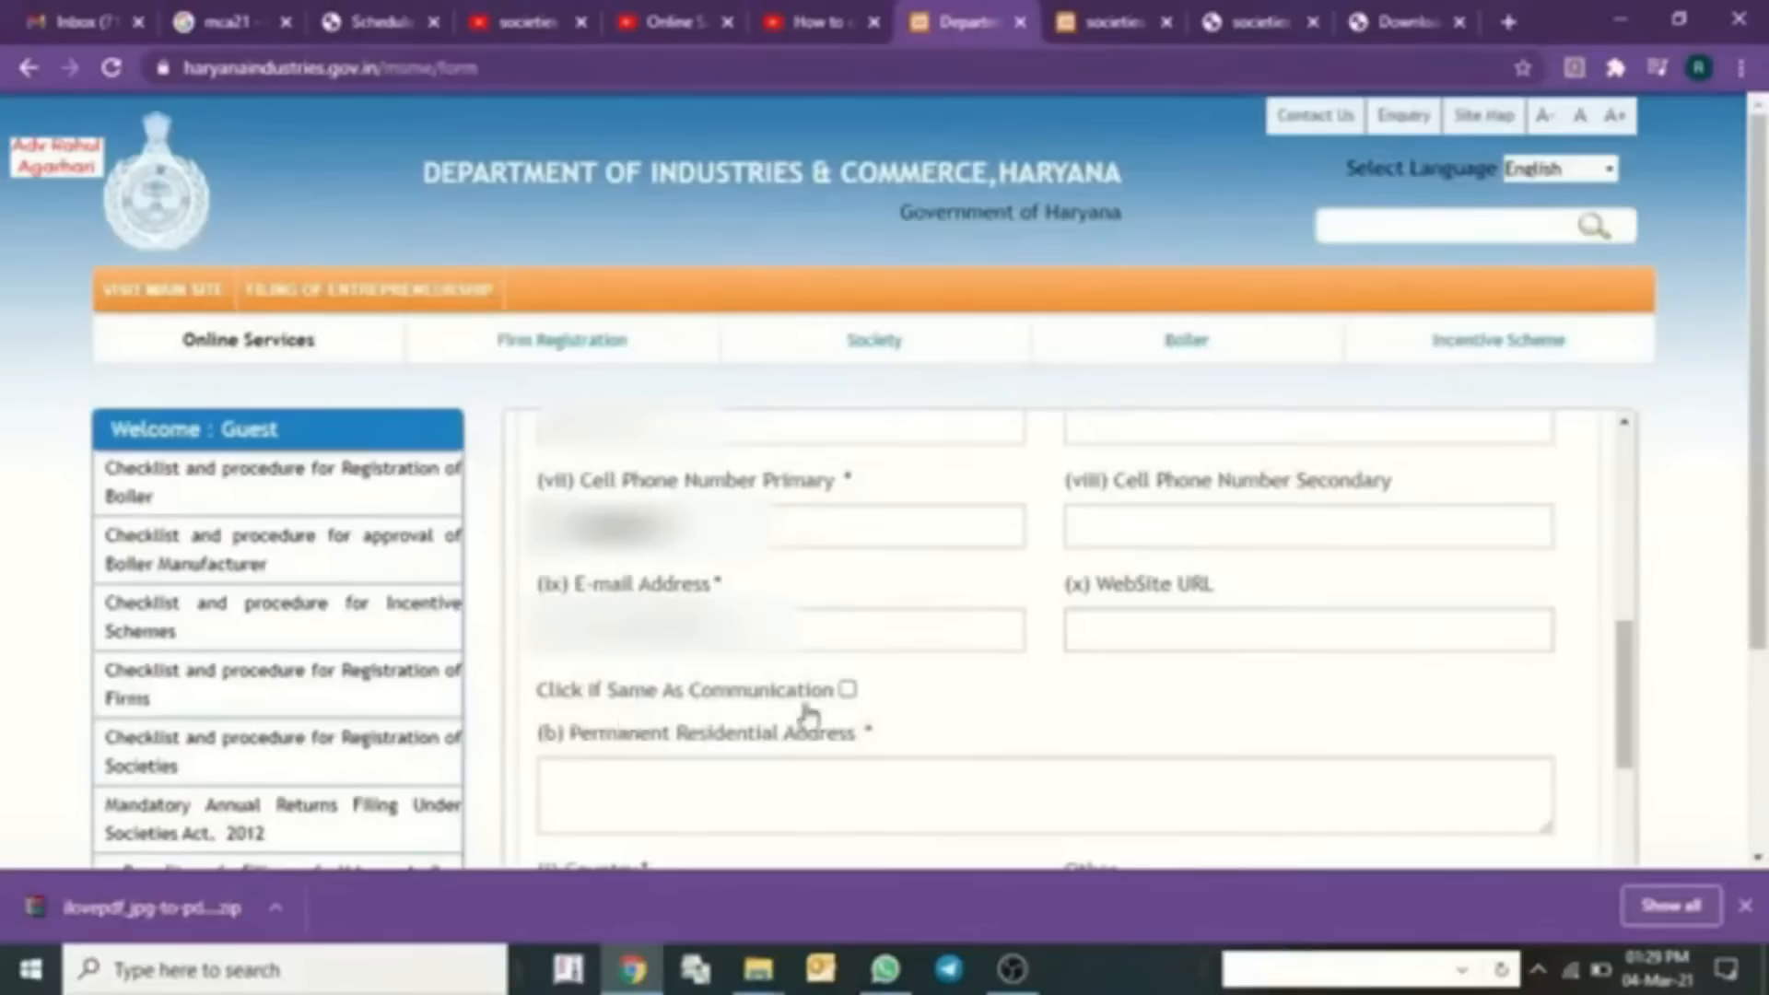
{"action": "left_click", "coordinate": [848, 689]}
{"action": "scroll", "coordinate": [1067, 719], "scroll_direction": "down", "scroll_amount": 2}
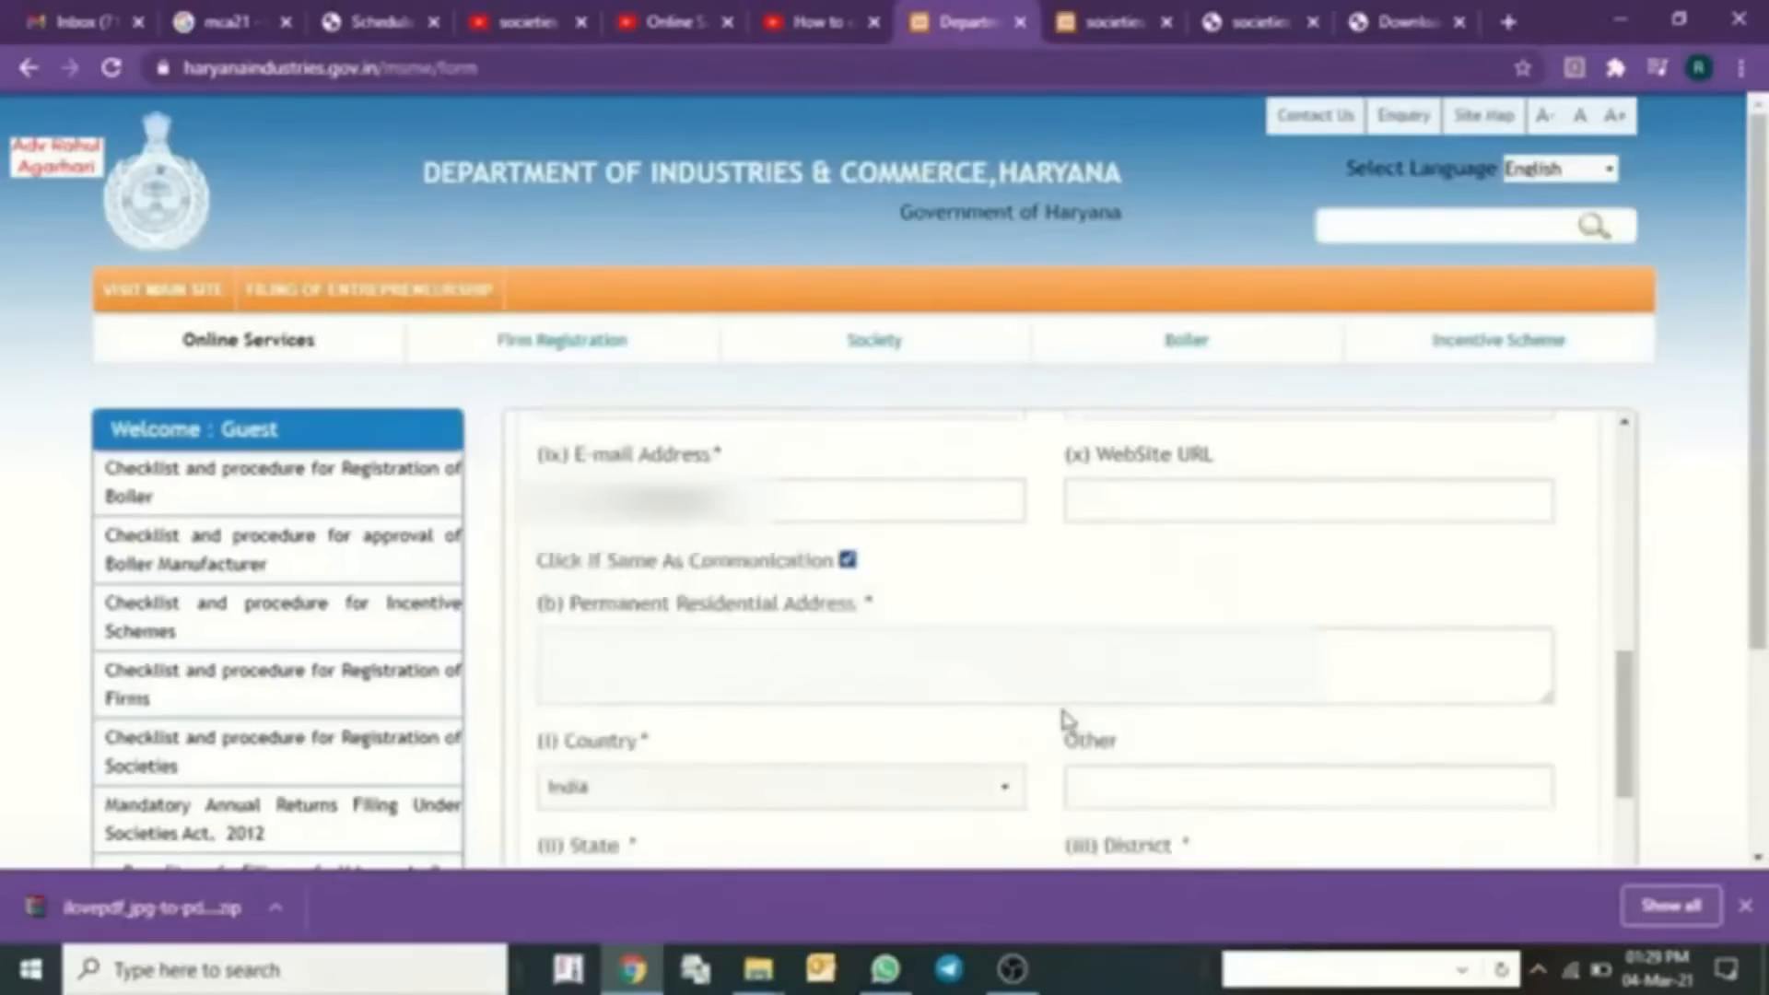
{"action": "scroll", "coordinate": [1064, 718], "scroll_direction": "down", "scroll_amount": 5}
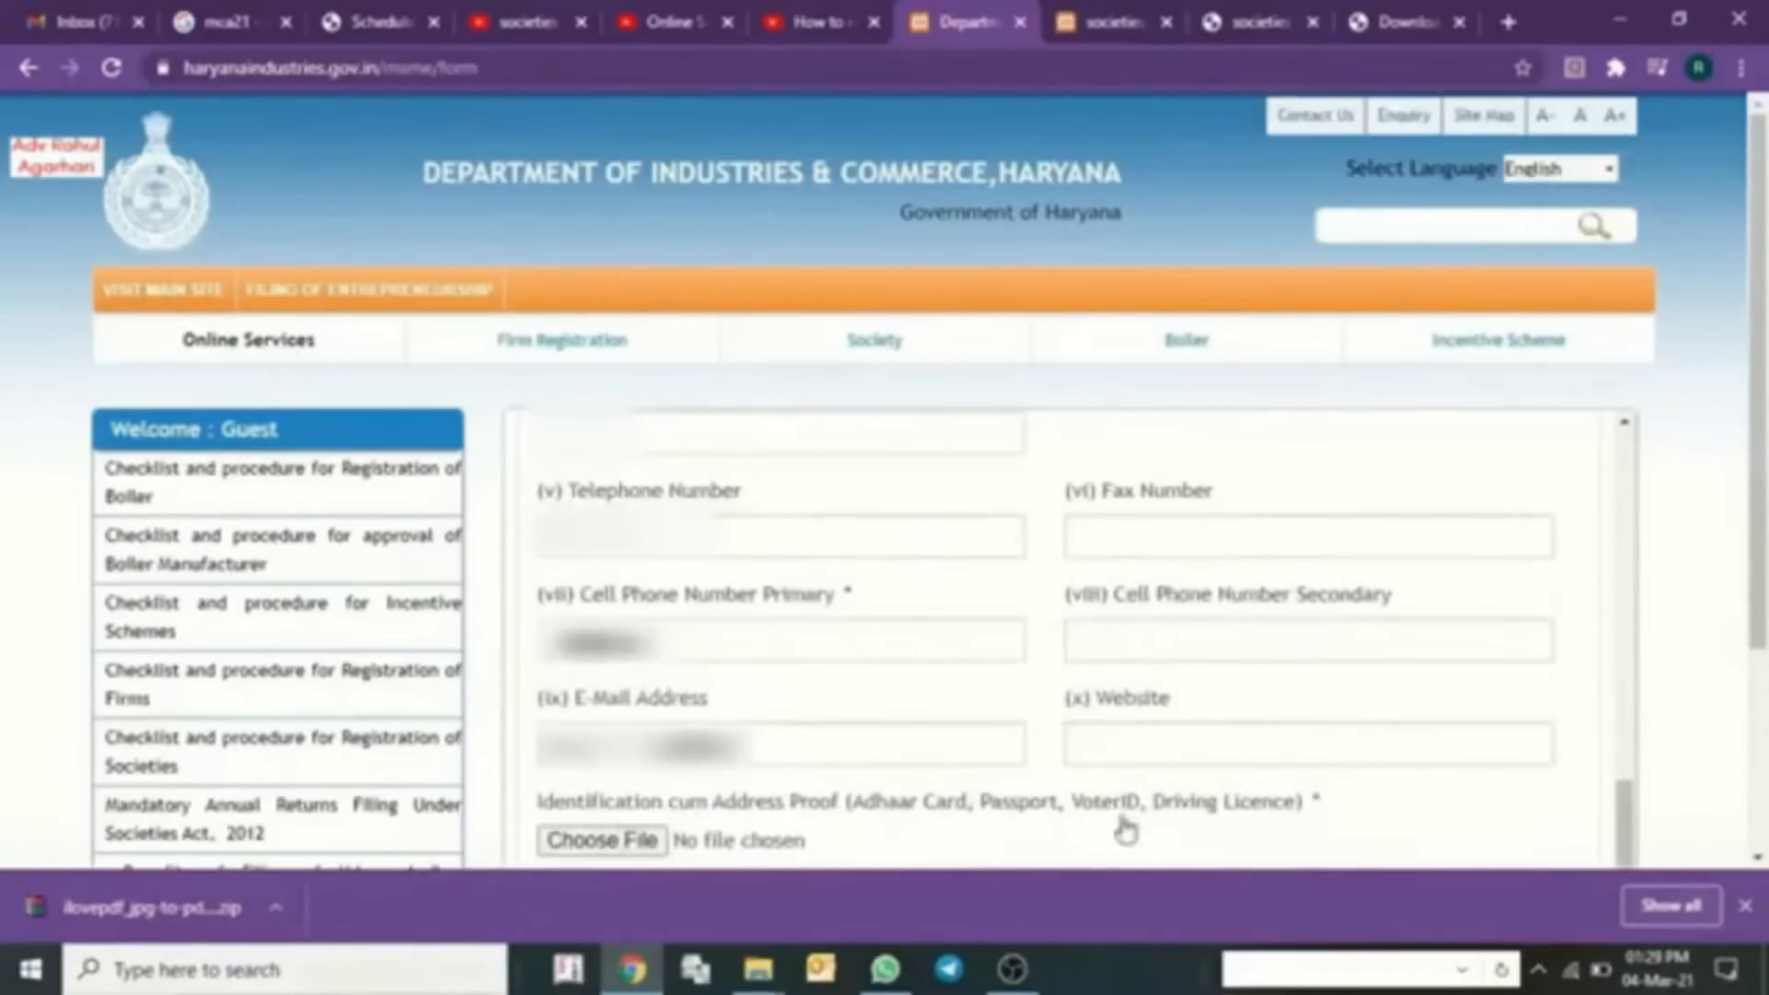
- Attach AADHAR CARD OF AA.pdf as the ID and address proof
{"action": "left_click", "coordinate": [604, 840]}
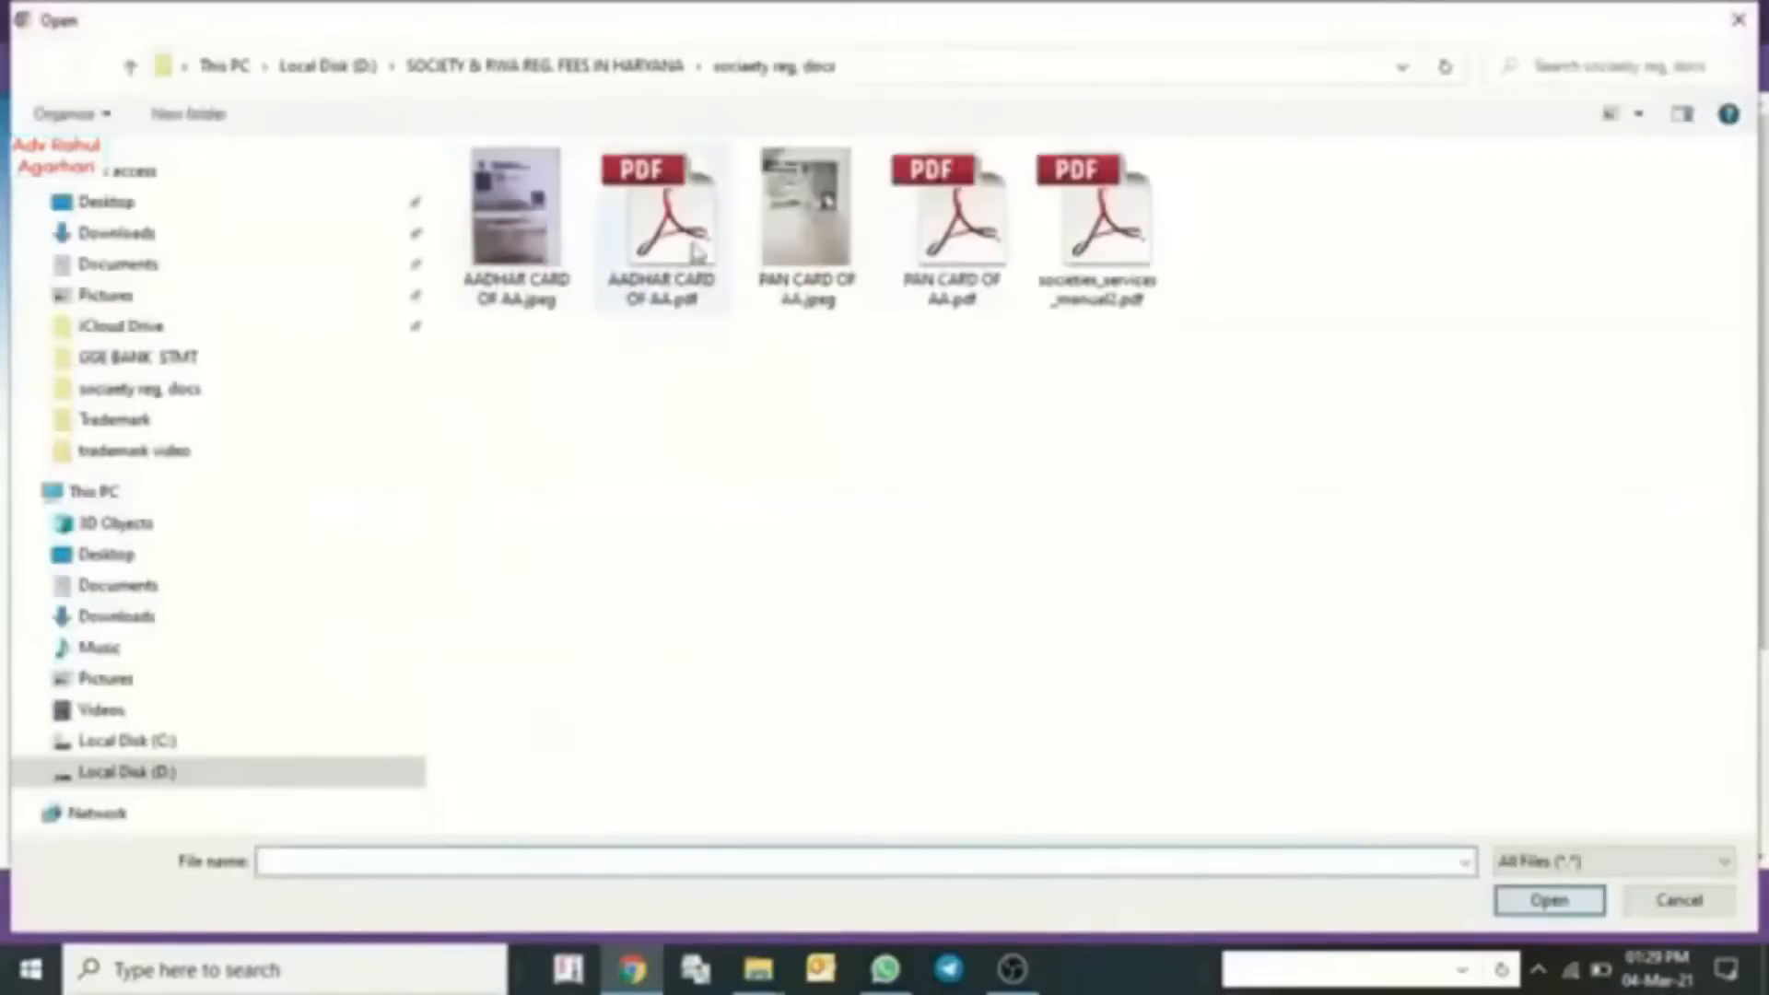
{"action": "left_click", "coordinate": [697, 254]}
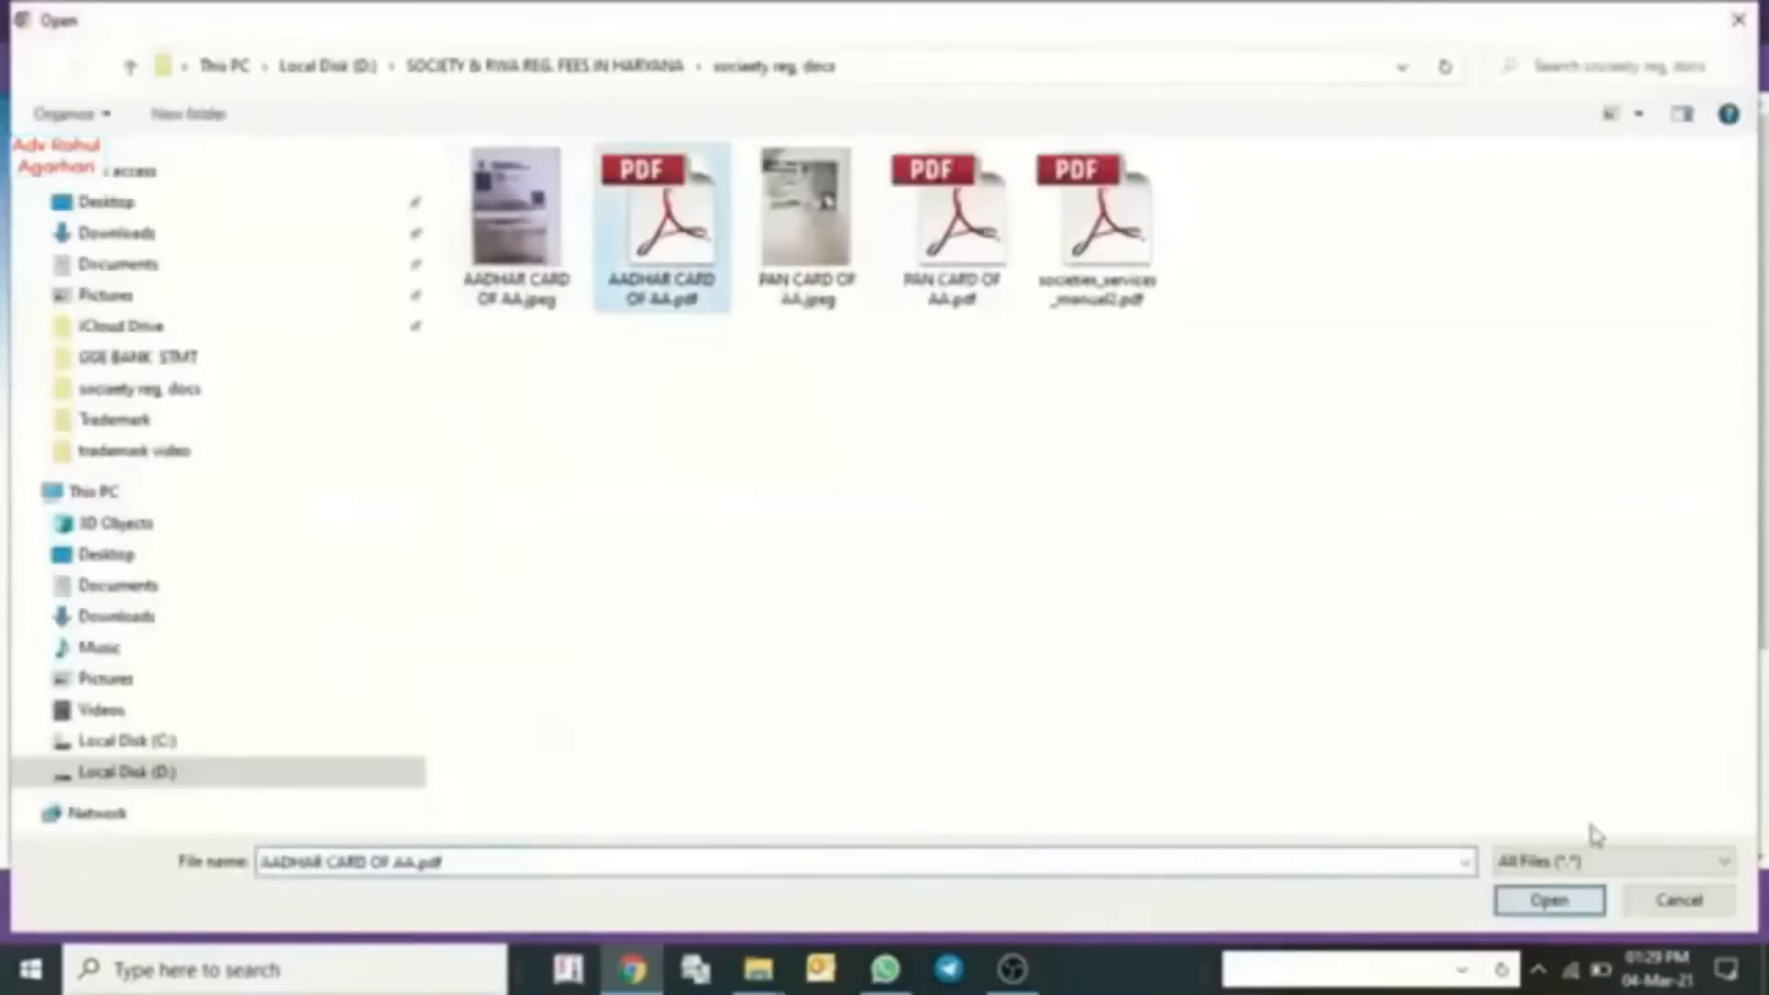
{"action": "left_click", "coordinate": [1557, 900]}
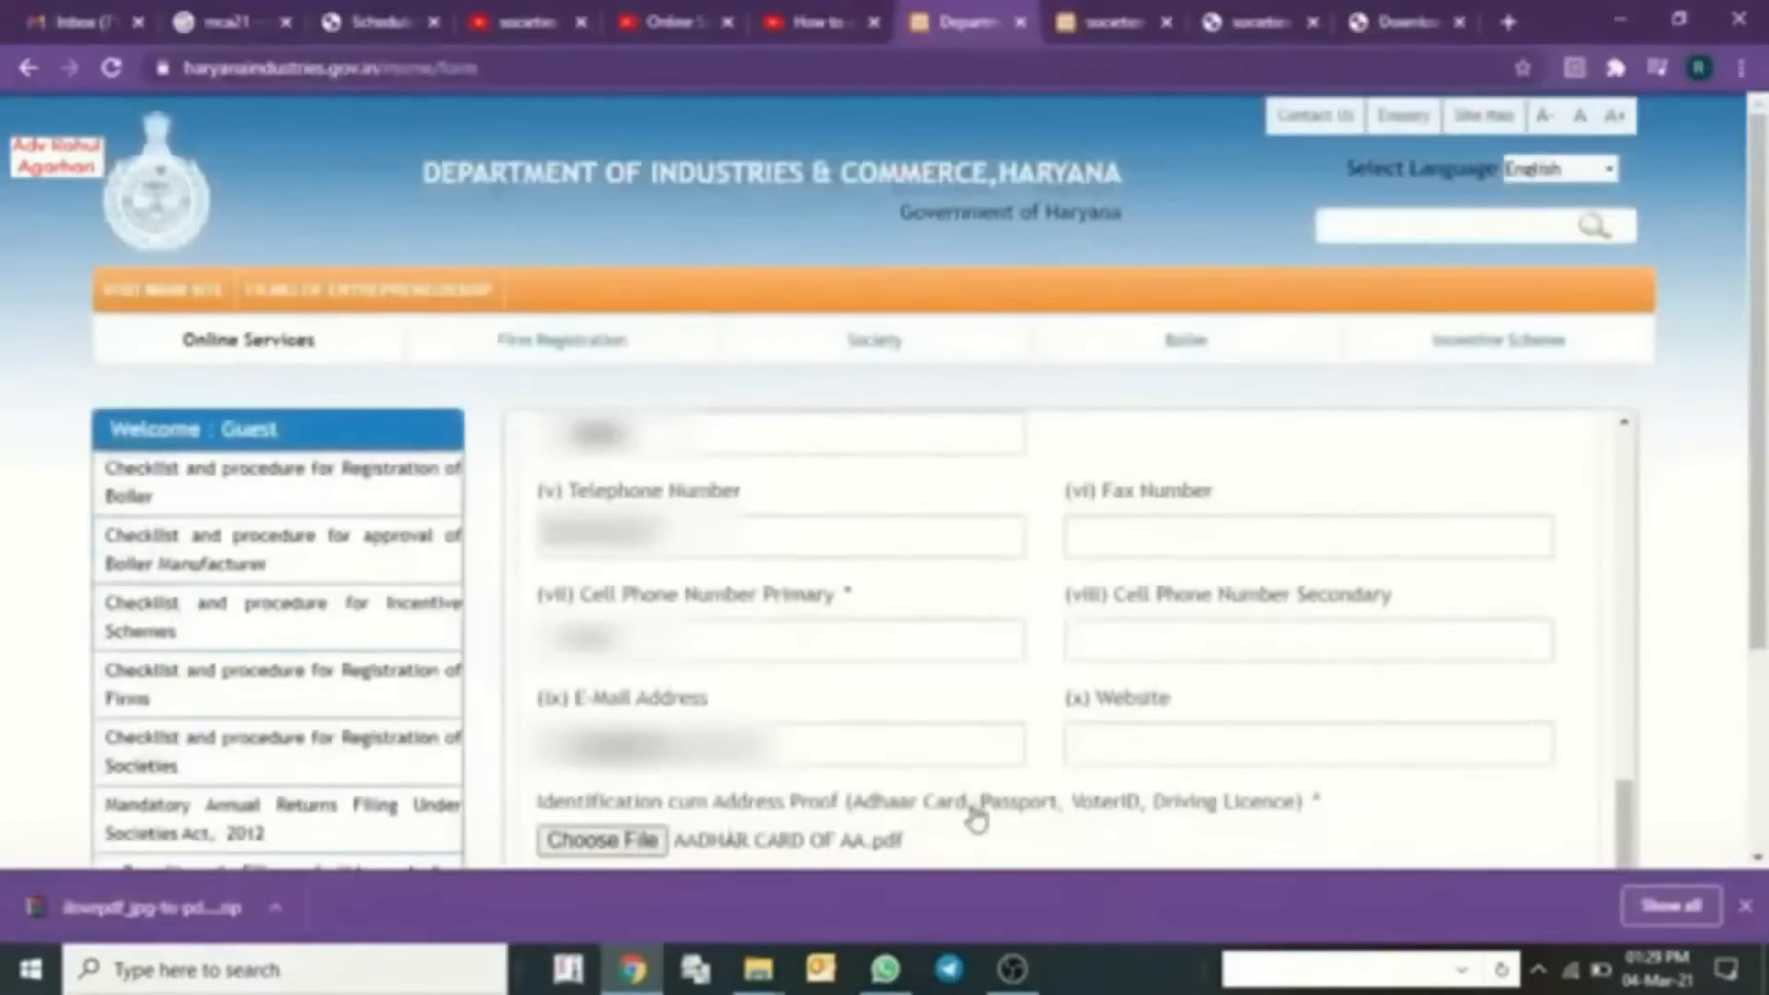
{"action": "scroll", "coordinate": [1014, 829], "scroll_direction": "down", "scroll_amount": 5}
{"action": "scroll", "coordinate": [1014, 827], "scroll_direction": "up", "scroll_amount": 2}
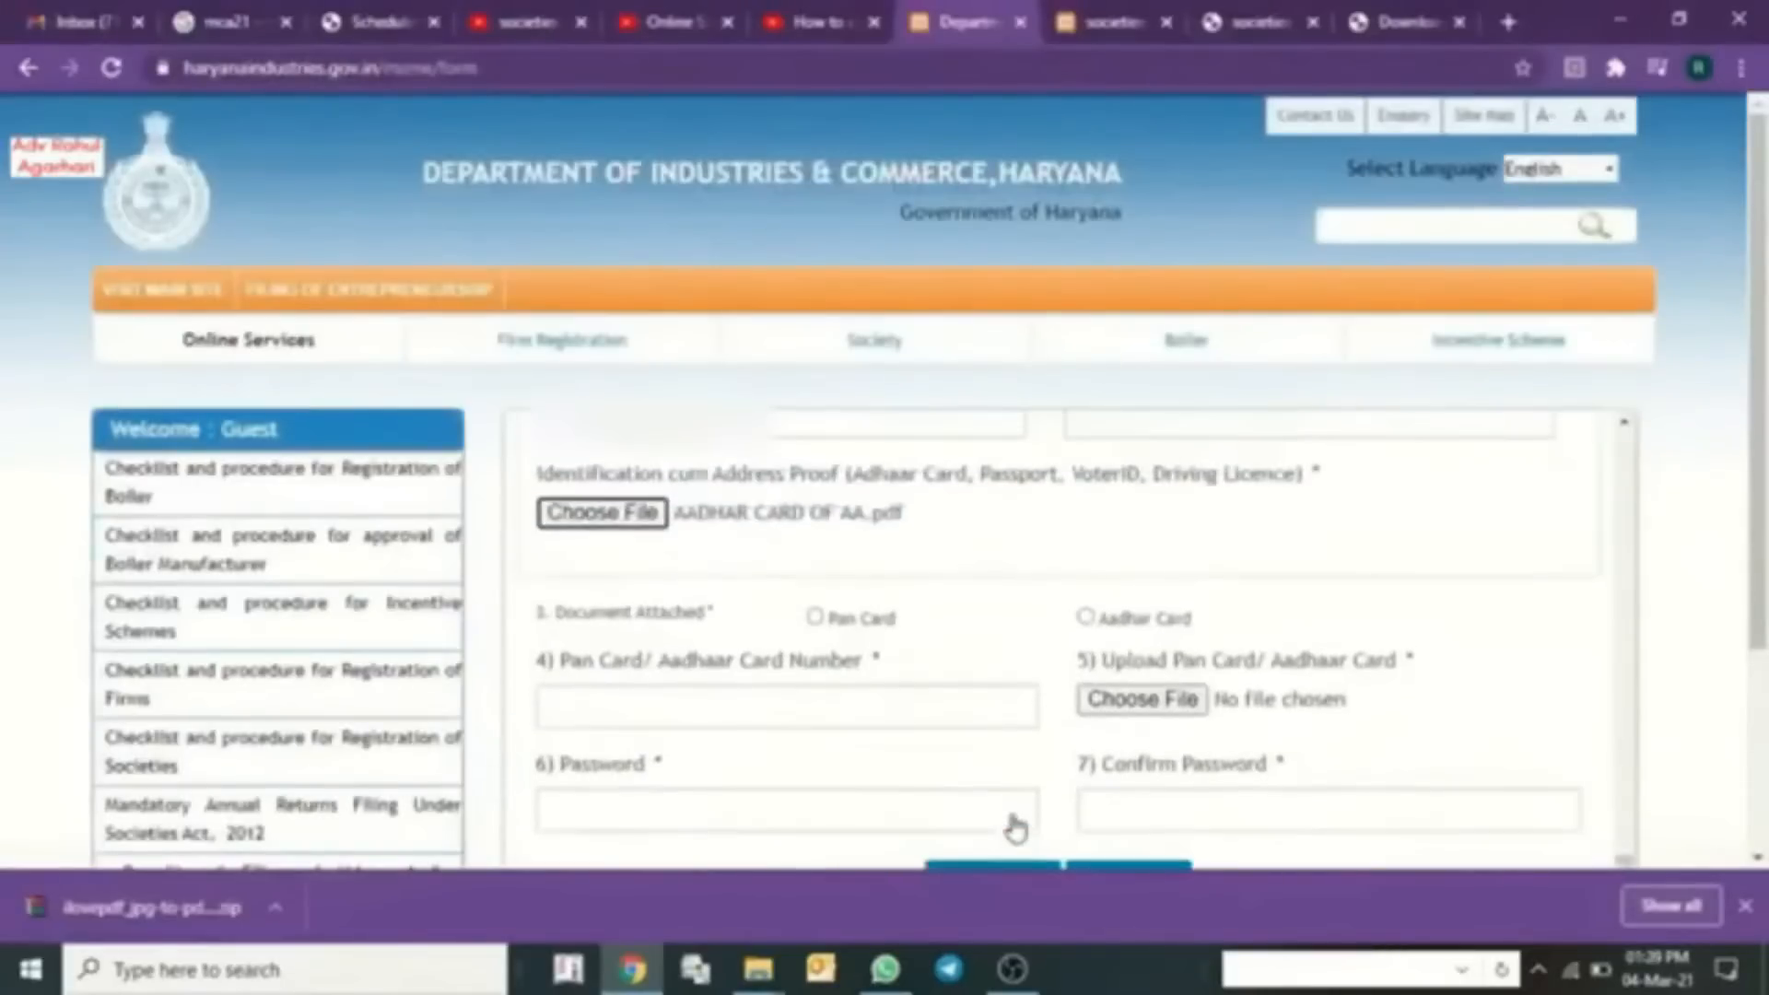
- Choose Pan Card, enter the PAN number and upload PAN CARD OF AA.pdf
{"action": "left_click", "coordinate": [832, 627]}
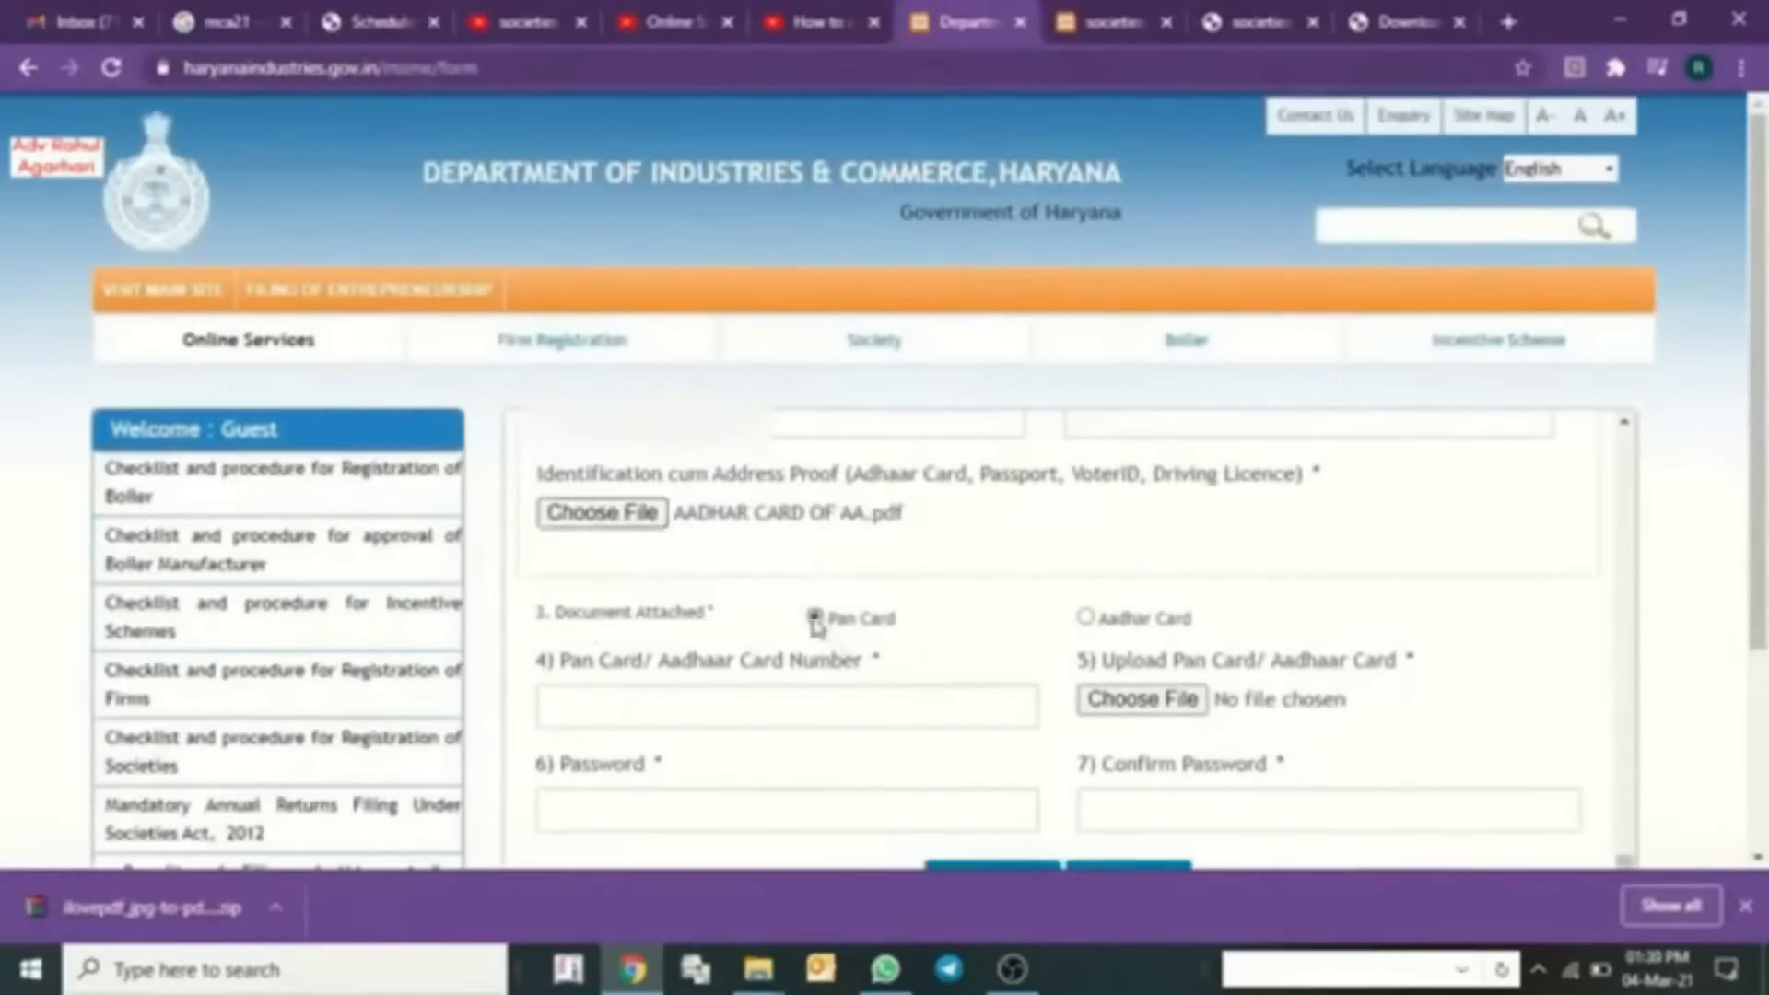
{"action": "left_click", "coordinate": [595, 707]}
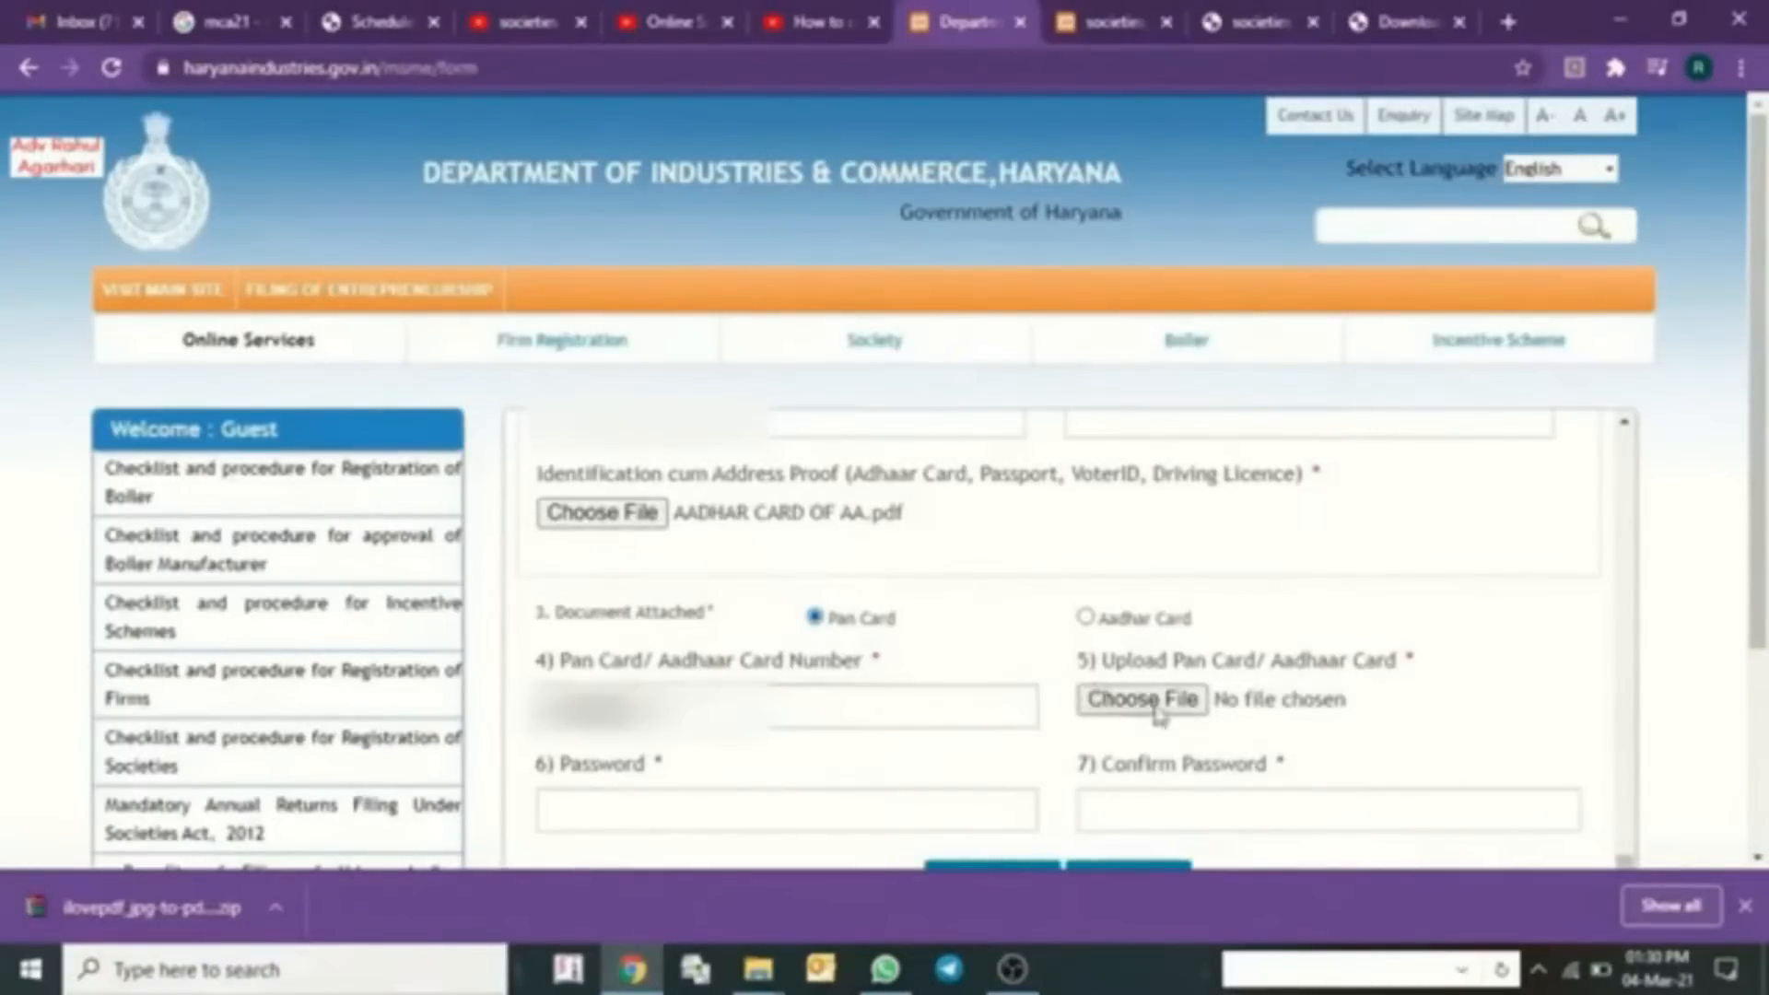
{"action": "left_click", "coordinate": [1156, 709]}
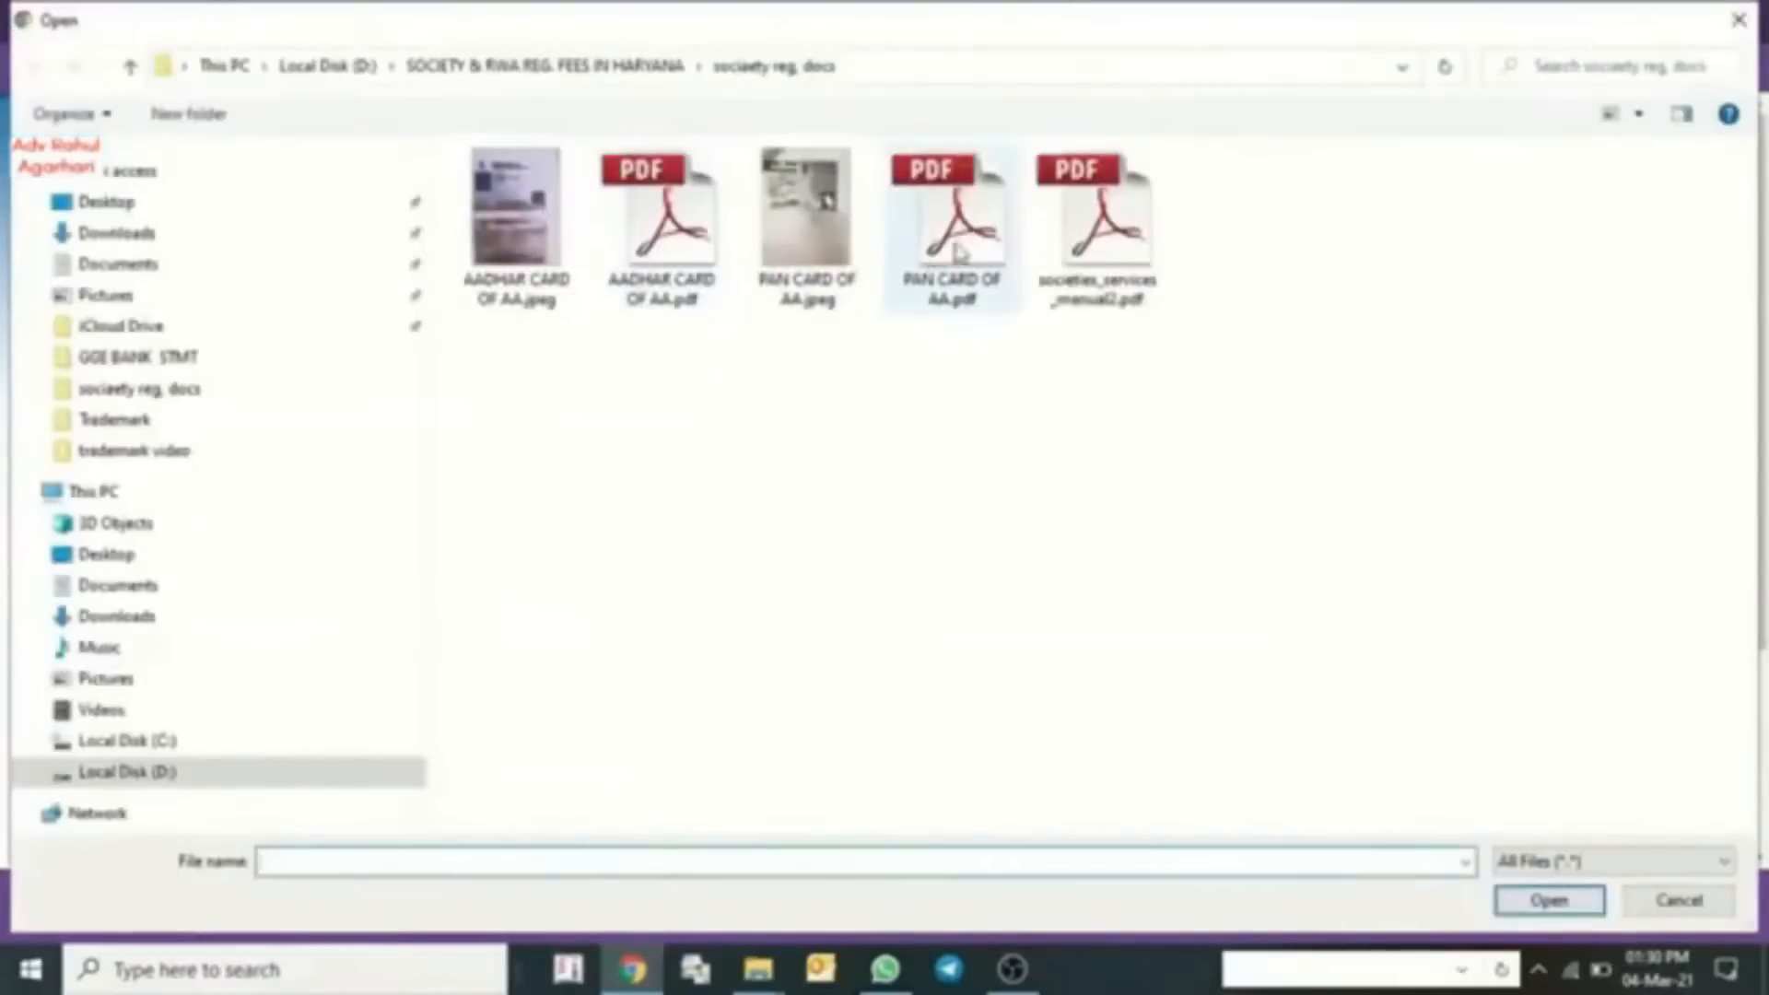
{"action": "double_click", "coordinate": [958, 254]}
- Set and confirm the account password, then submit the registration
{"action": "left_click", "coordinate": [842, 801]}
{"action": "type", "text": "••"}
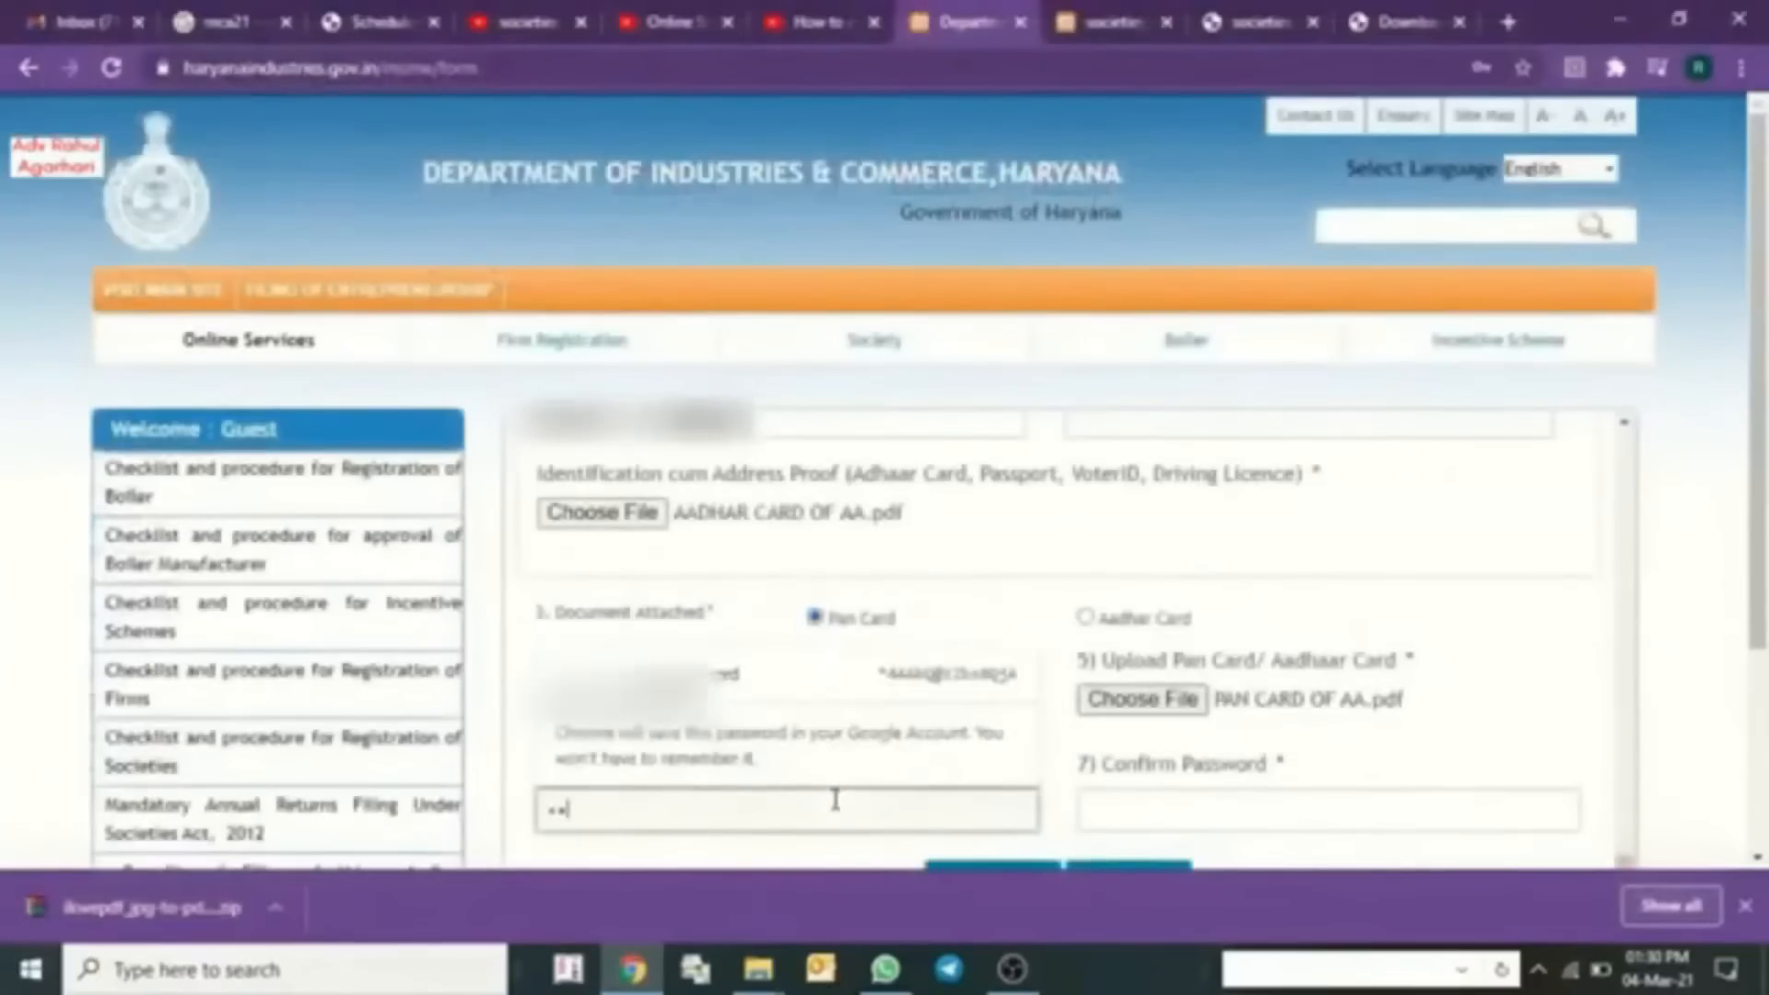
{"action": "type", "text": "•••••••••"}
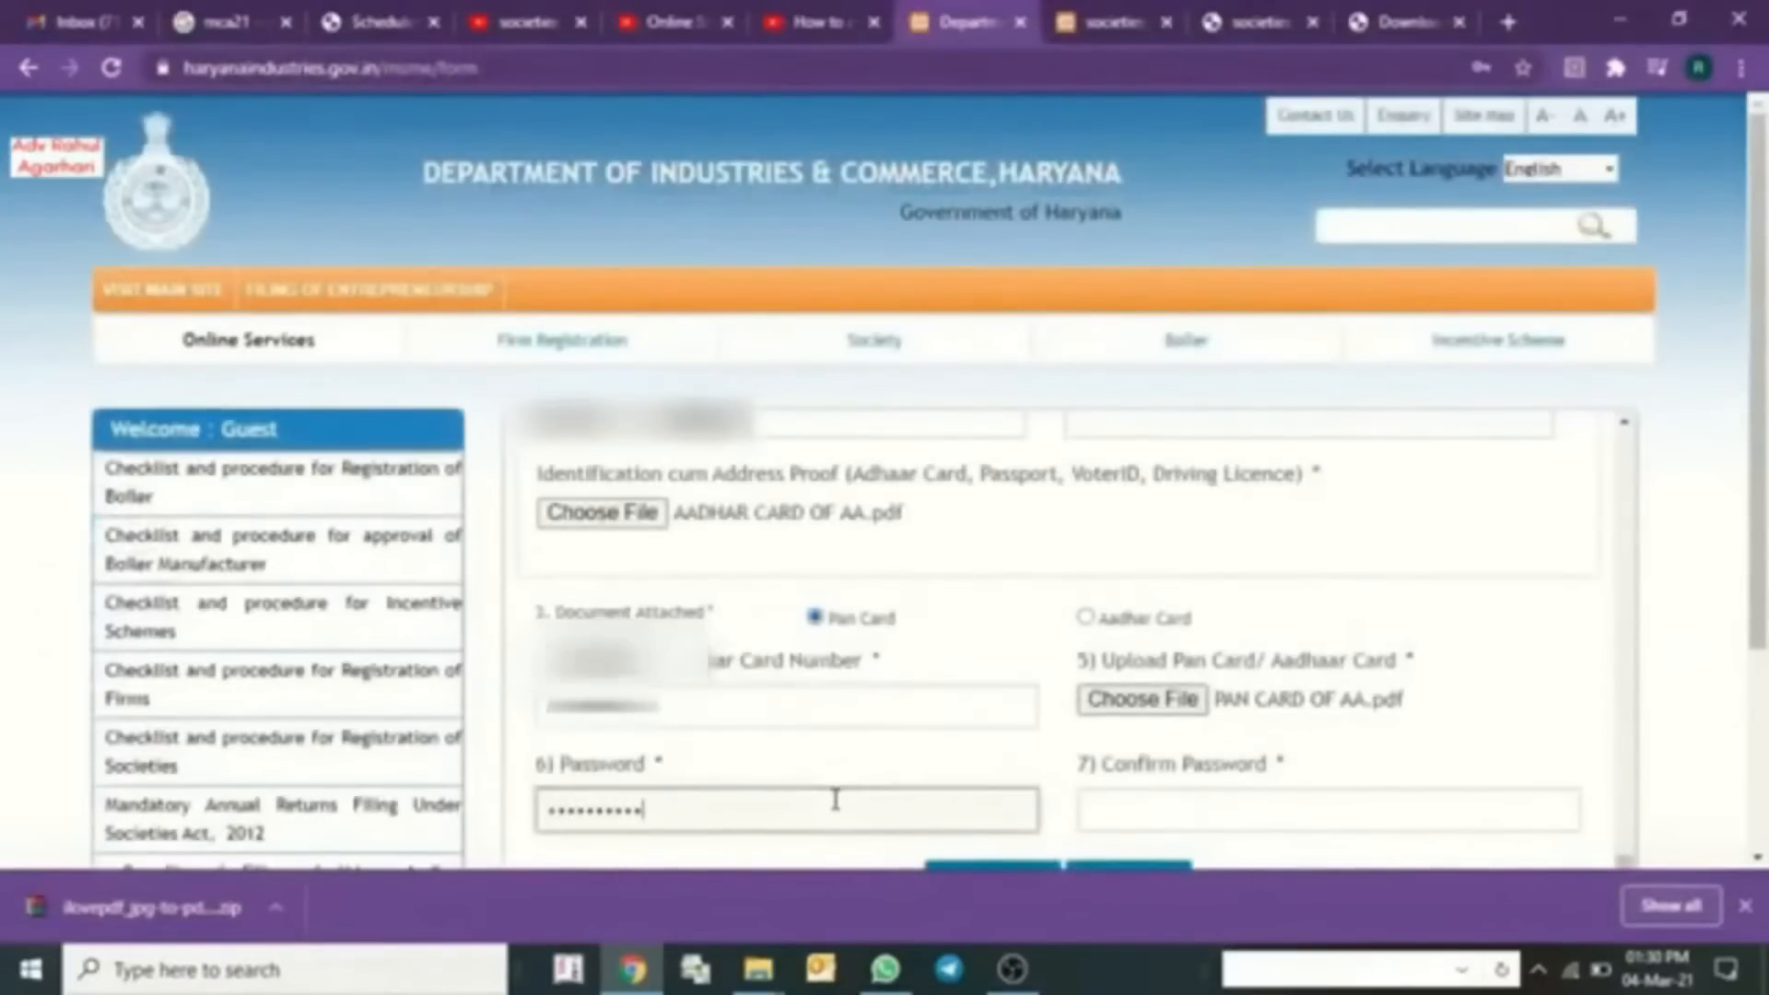
{"action": "key", "text": "Tab"}
{"action": "type", "text": "•••••••••••"}
{"action": "left_click", "coordinate": [995, 867]}
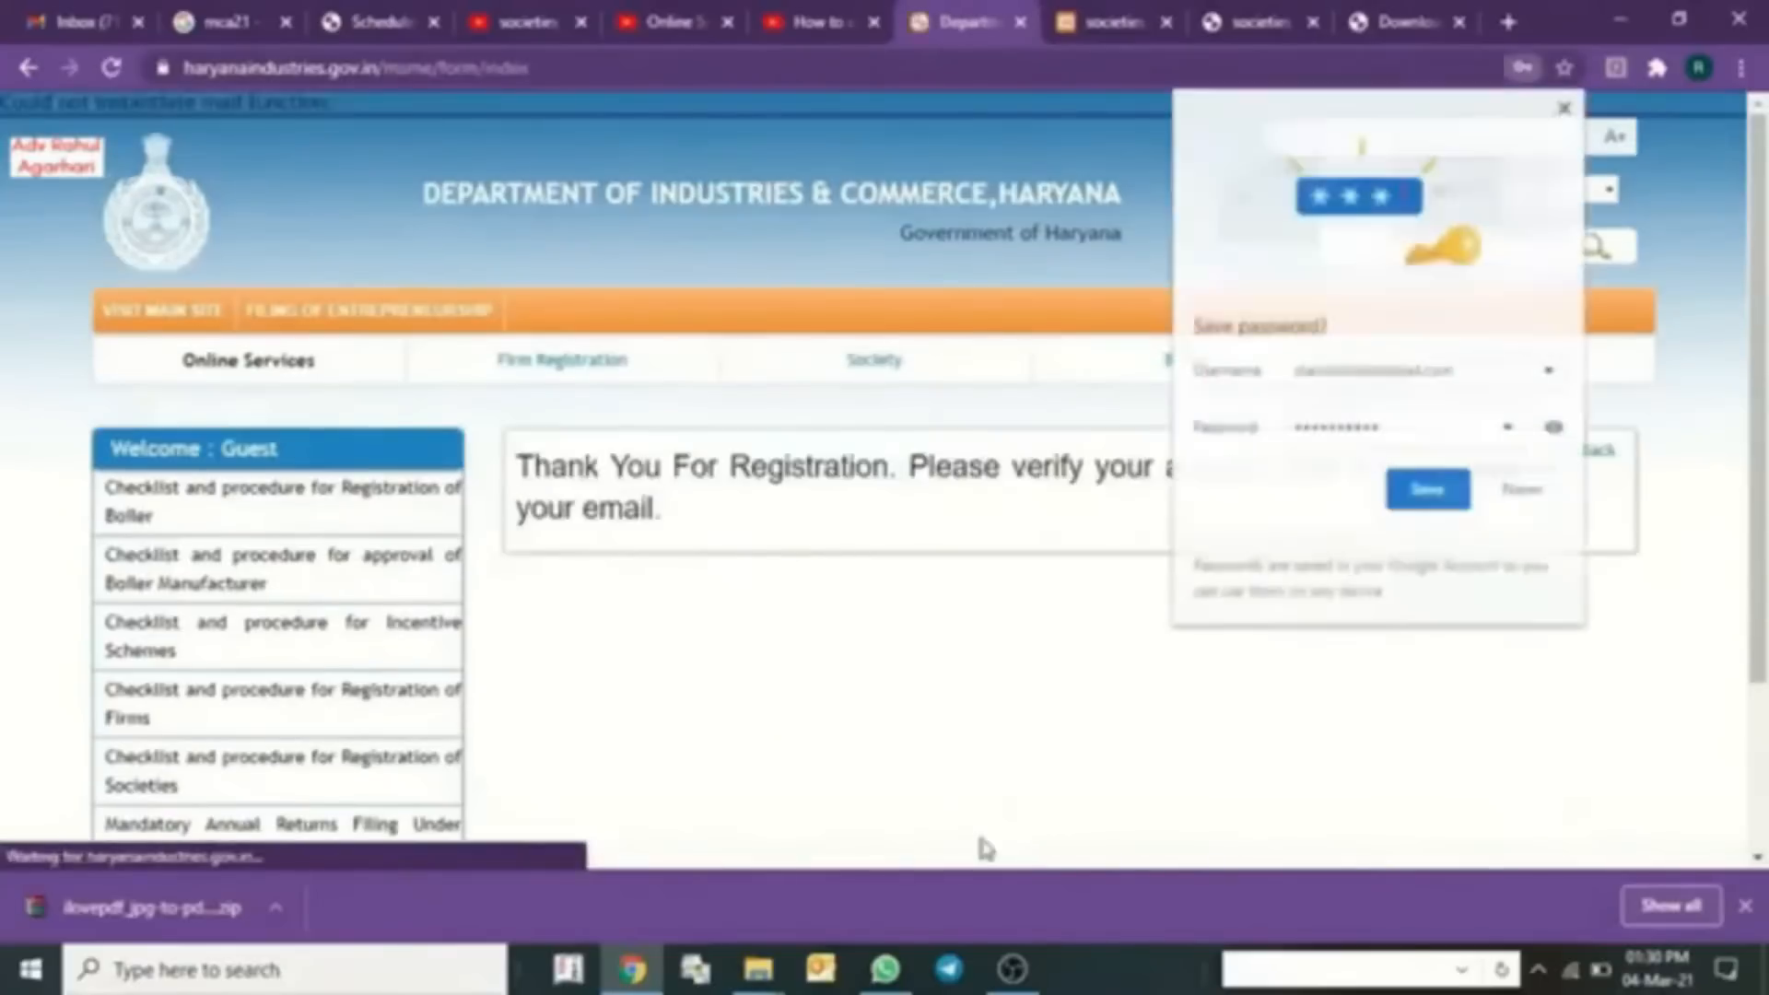
- Decline Chrome's password saving, then log in with the new account's username and password
{"action": "left_click", "coordinate": [1525, 491]}
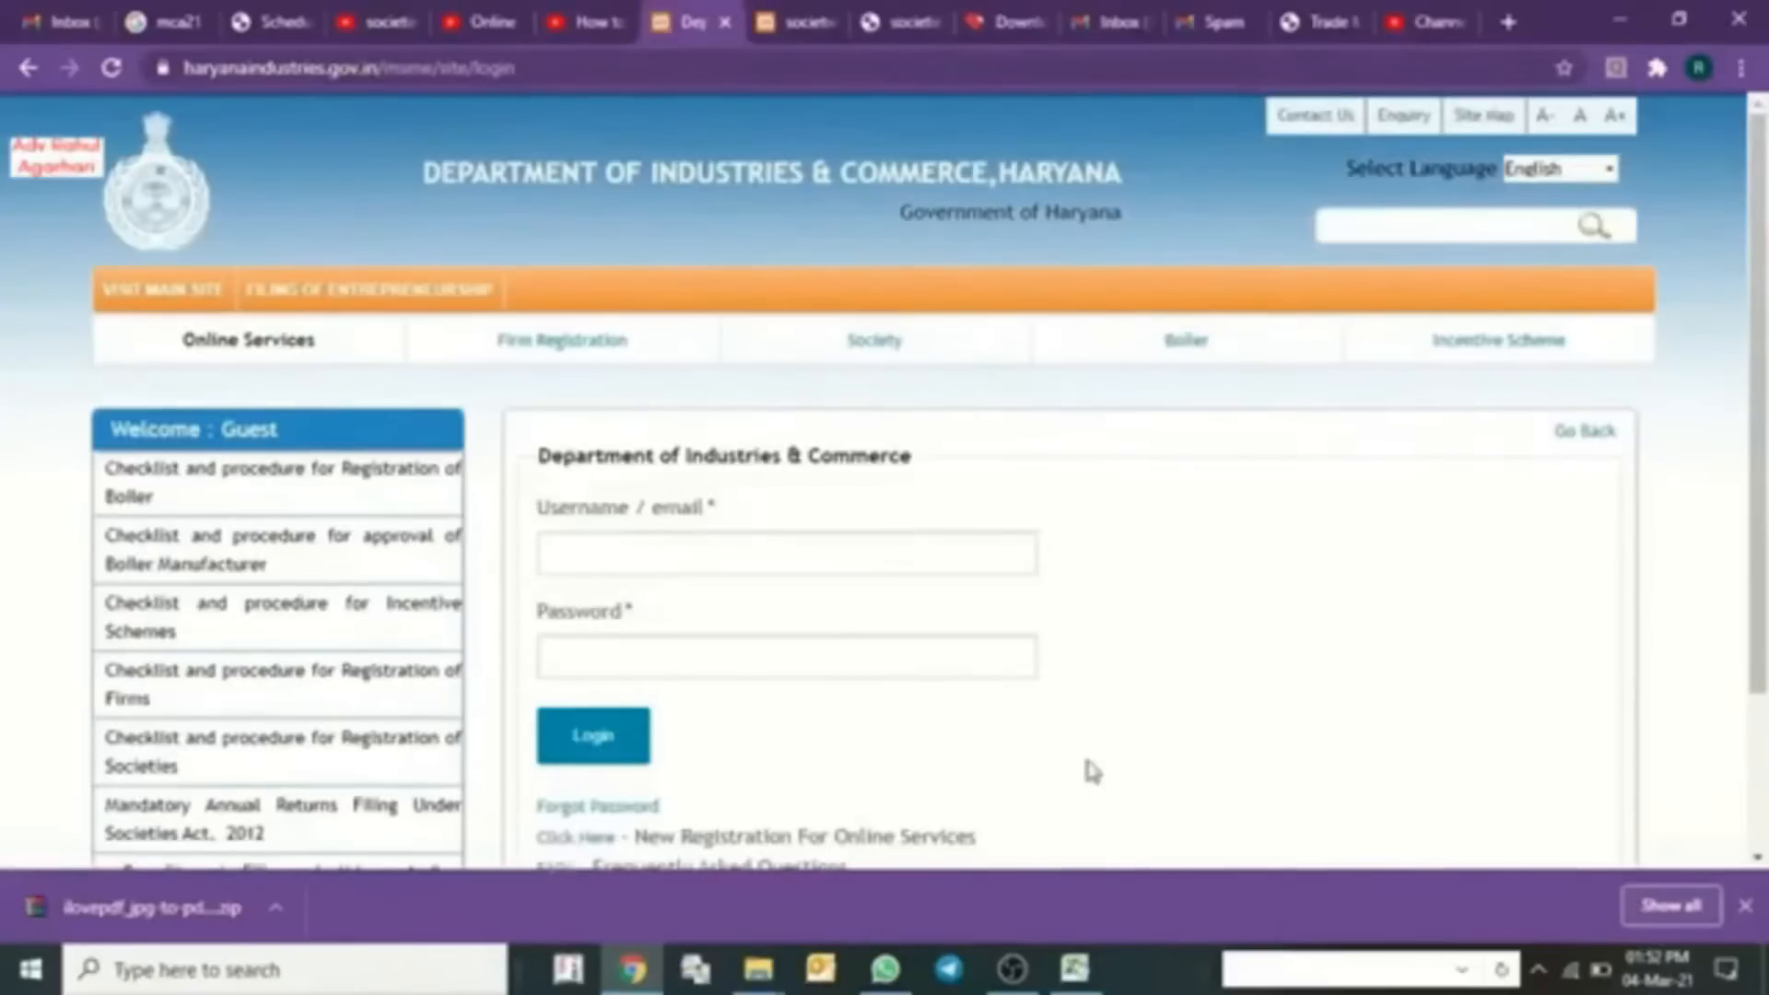
{"action": "left_click", "coordinate": [642, 554]}
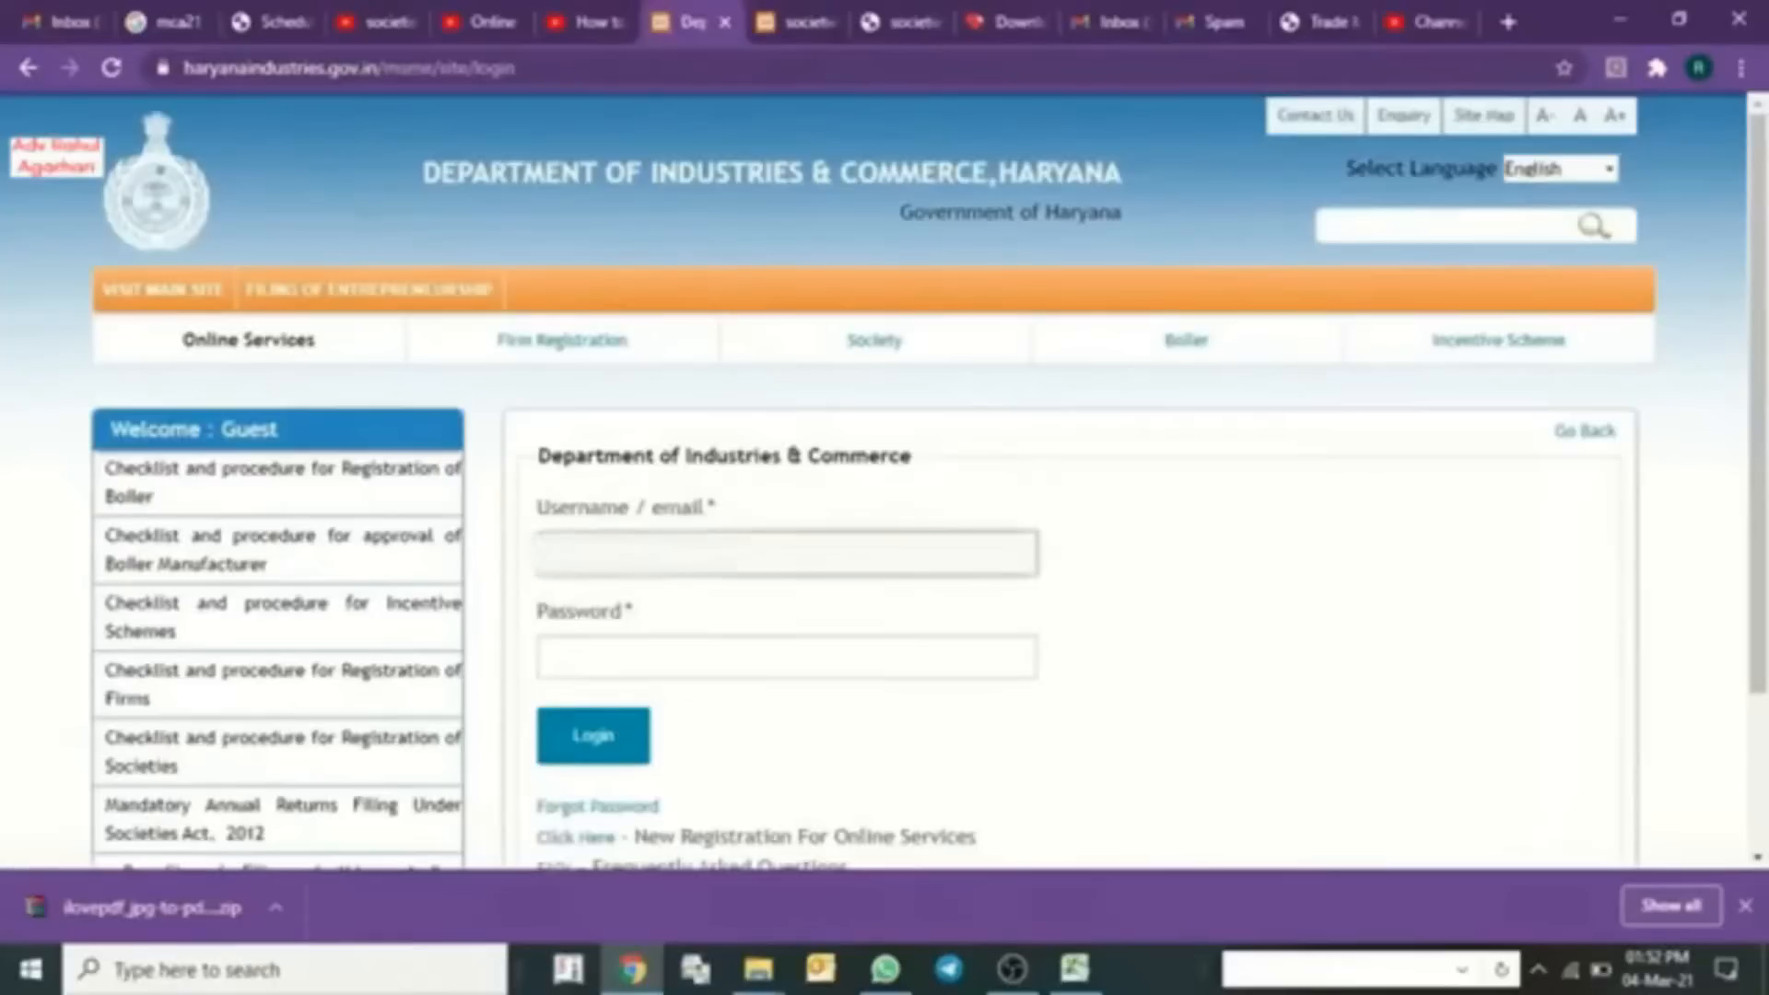
{"action": "type", "text": "username"}
{"action": "key", "text": "Tab"}
{"action": "type", "text": "pa"}
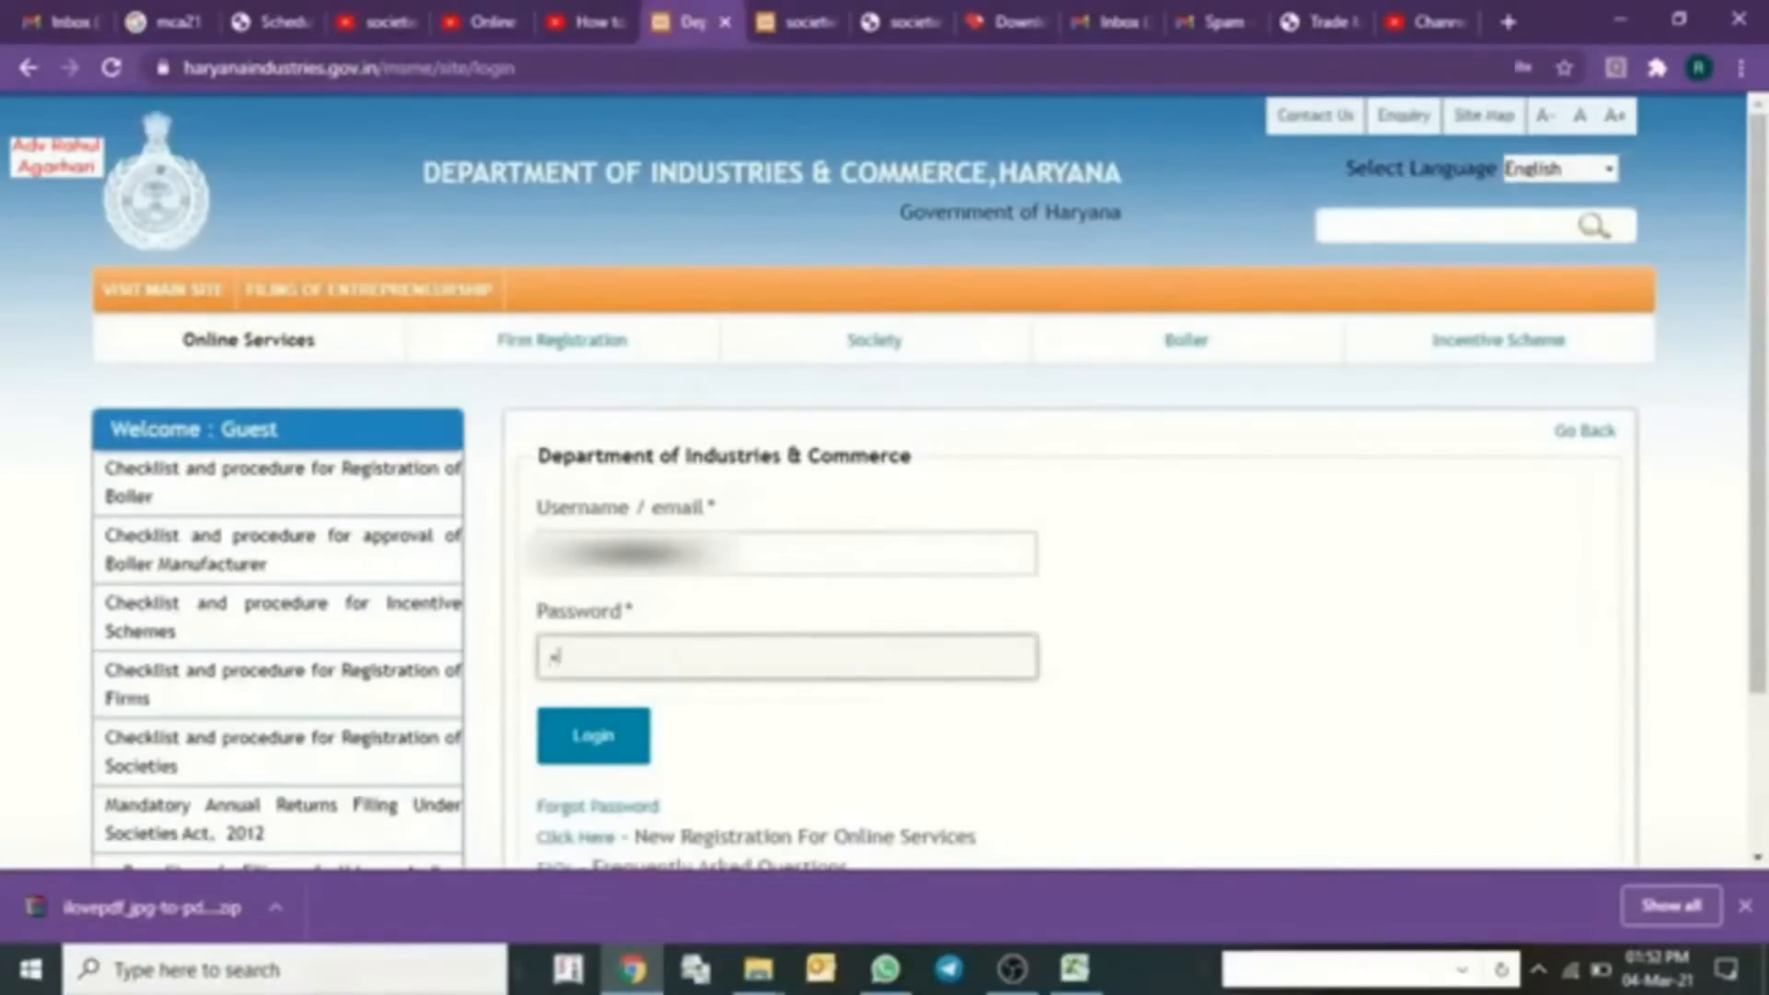
{"action": "left_click", "coordinate": [597, 741]}
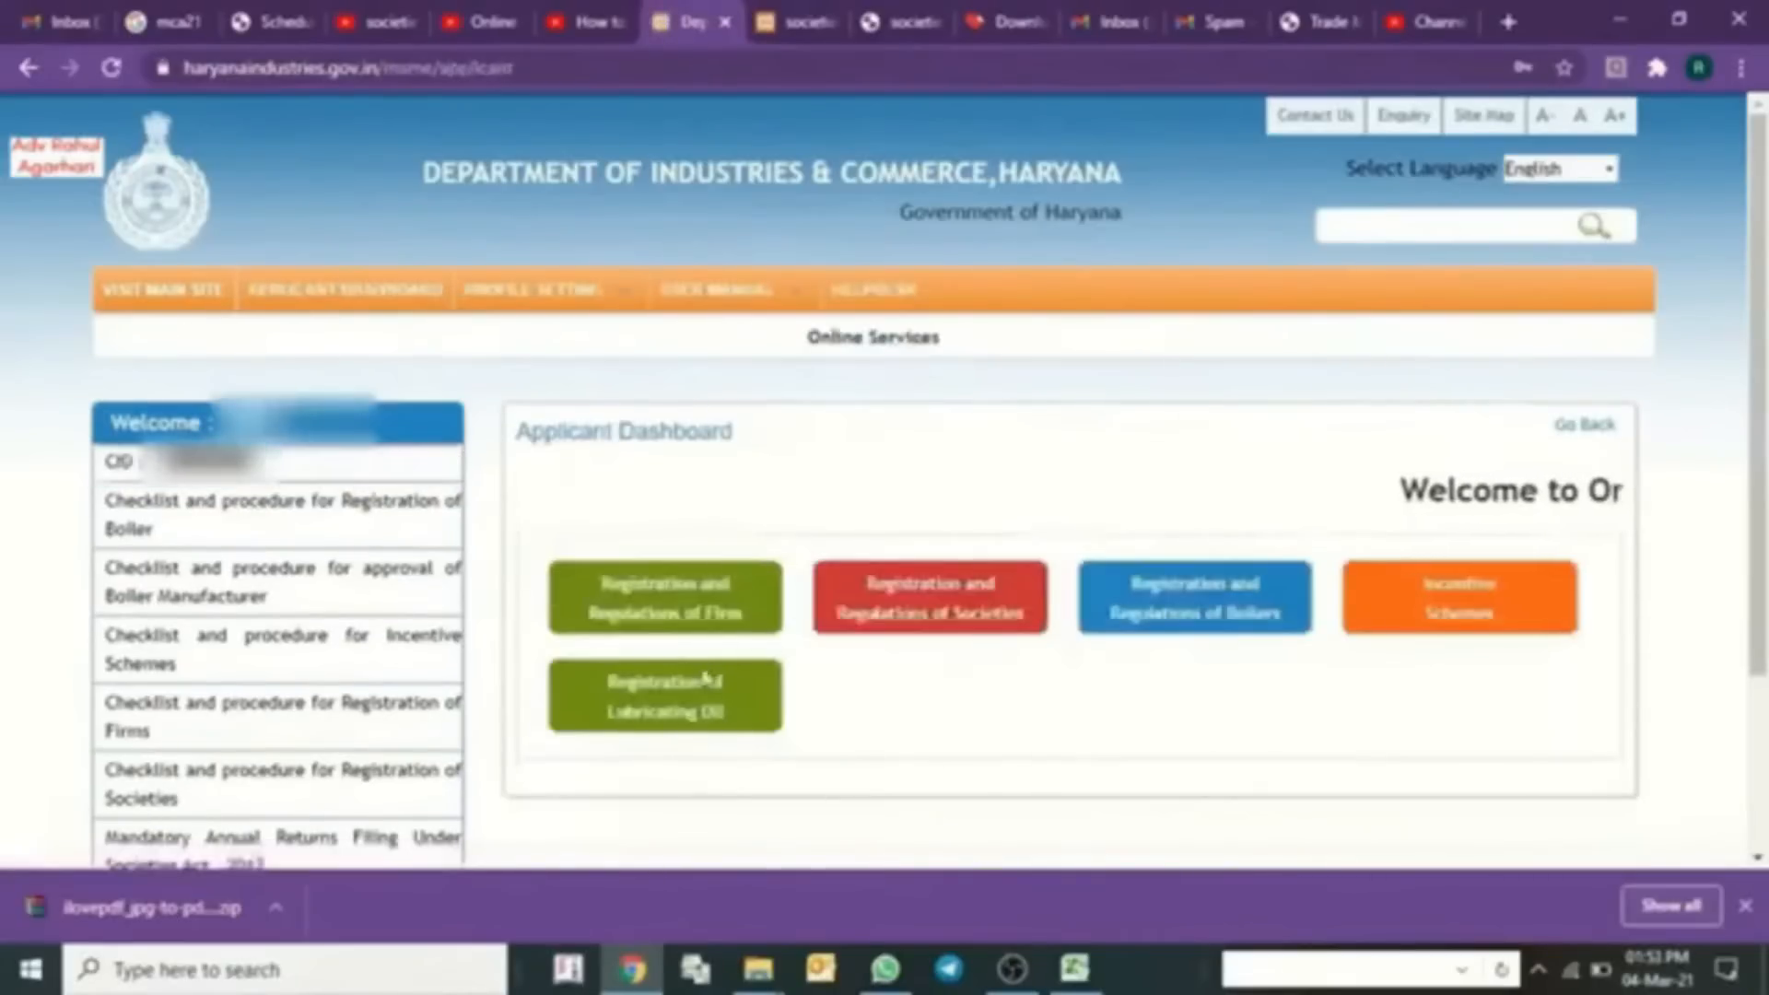
- Open Registration and Regulations of Societies and choose 'Register for the Approval of Name of a Society'
{"action": "left_click", "coordinate": [935, 629]}
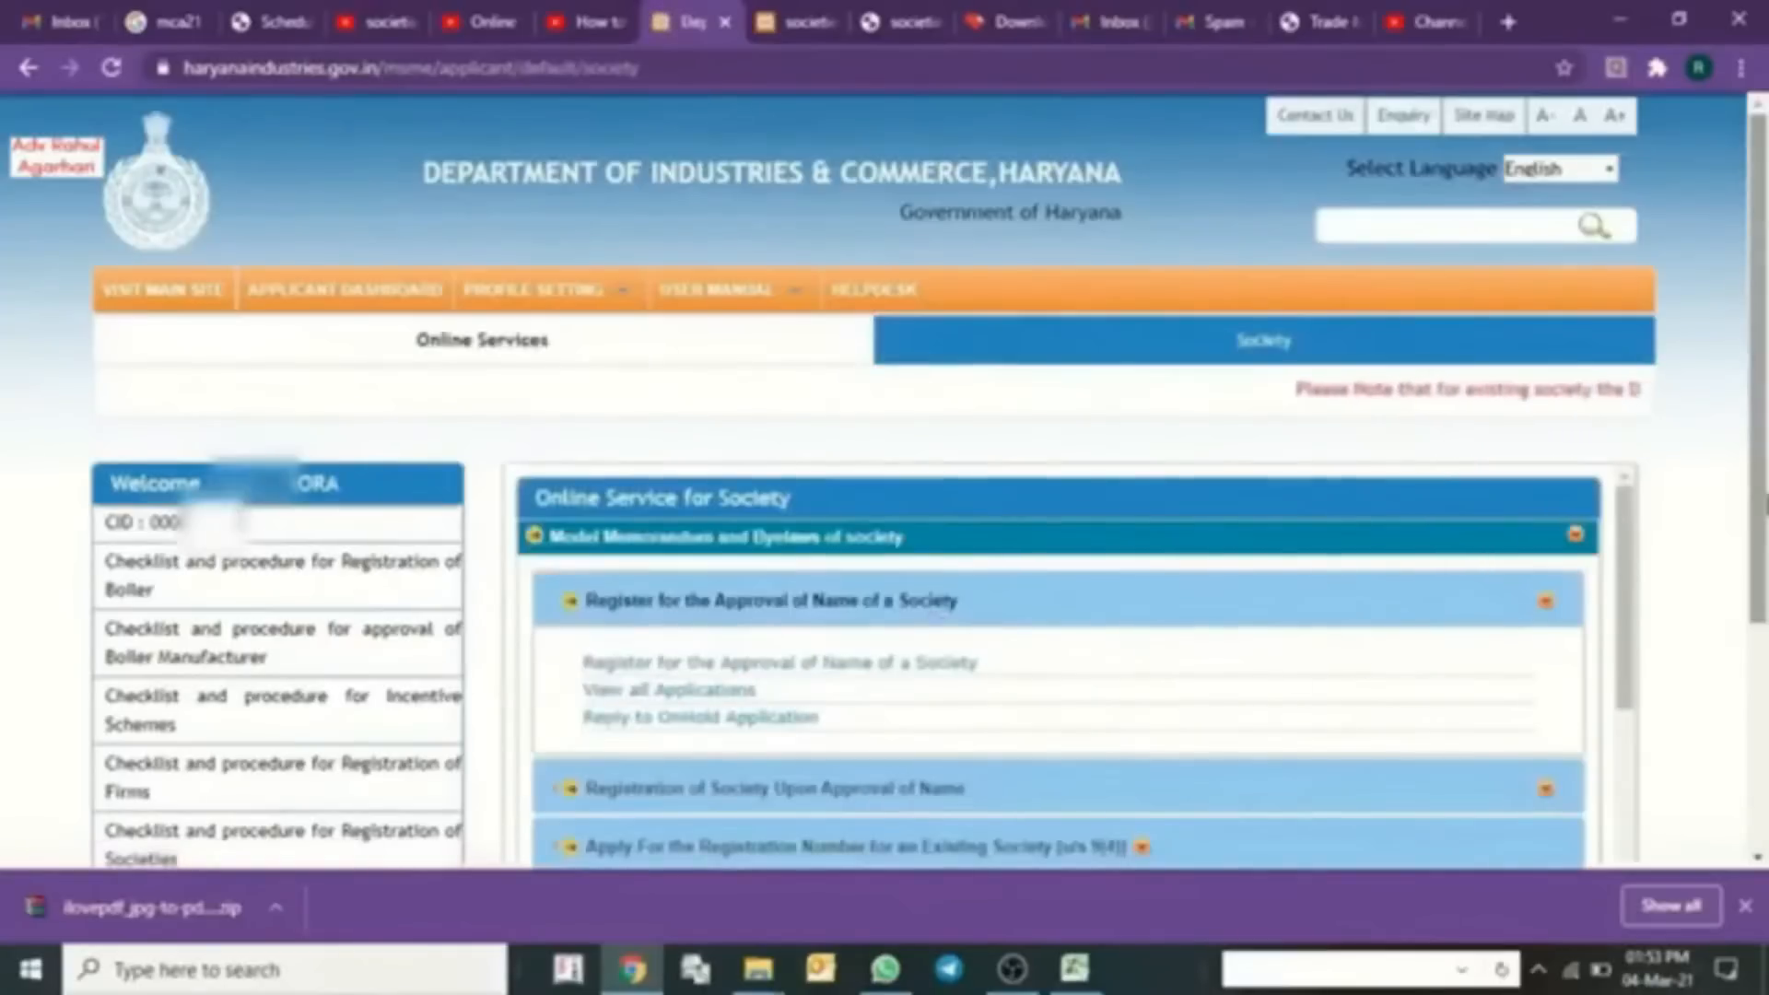
{"action": "scroll", "coordinate": [697, 341], "scroll_direction": "down", "scroll_amount": 4}
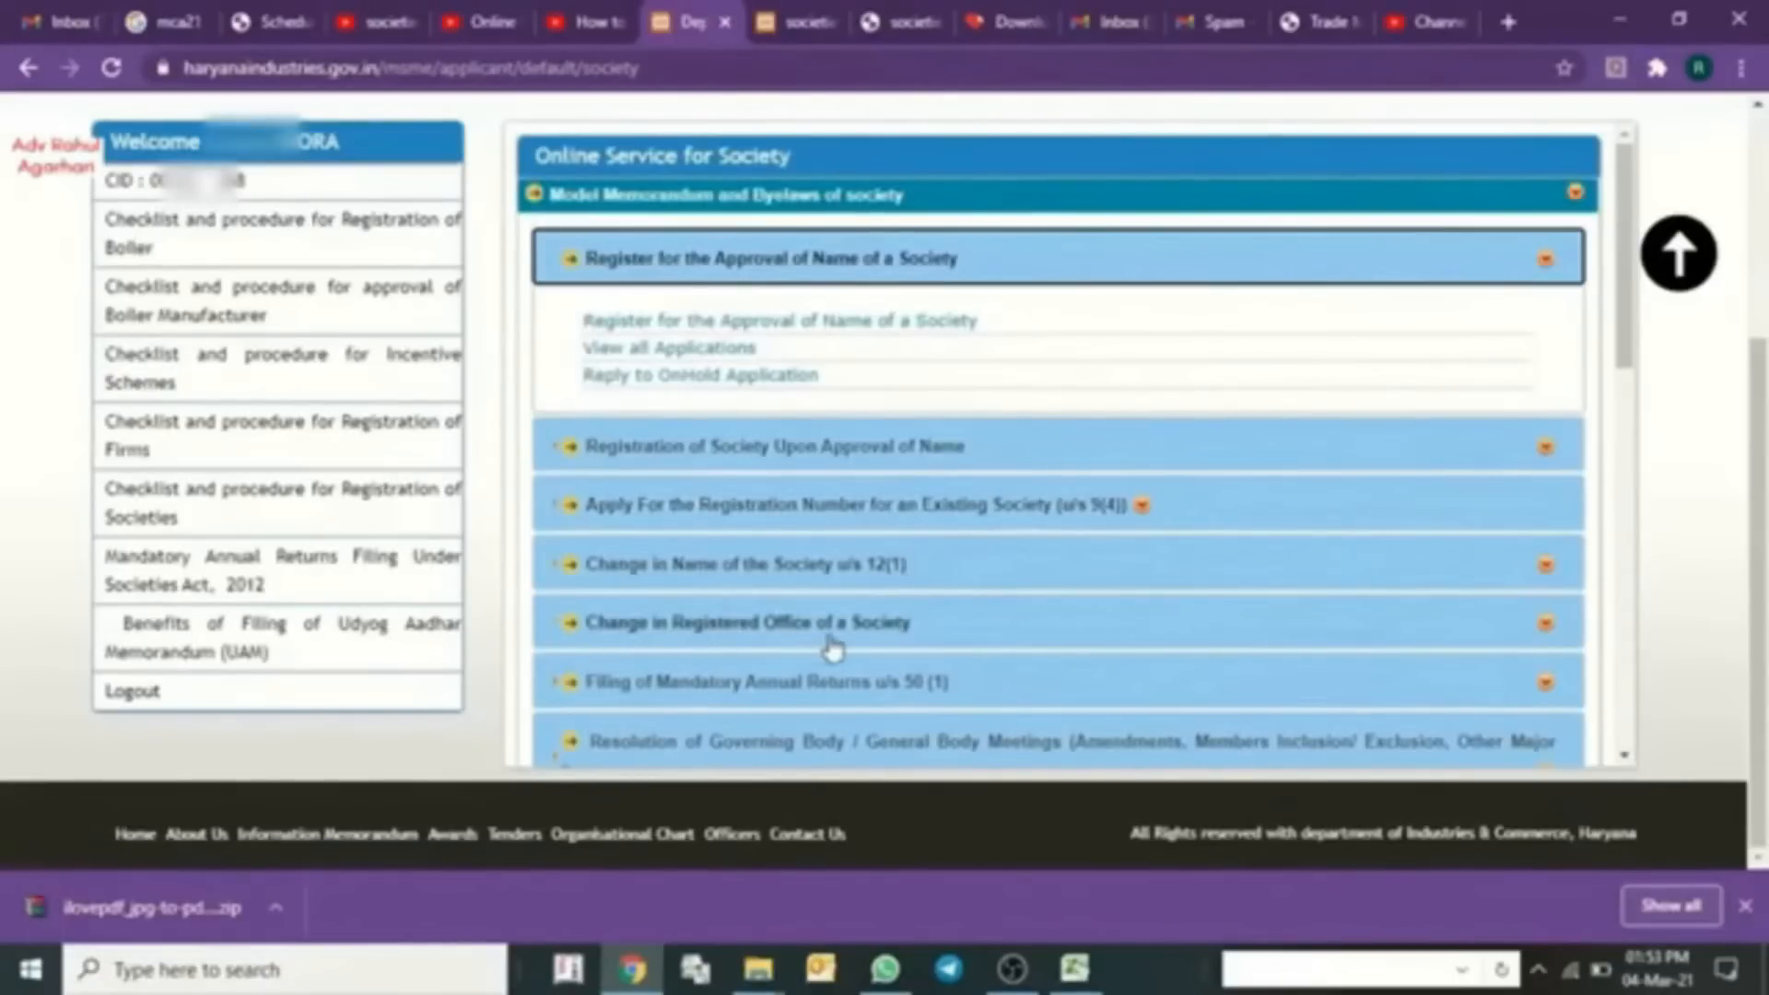
{"action": "scroll", "coordinate": [719, 705], "scroll_direction": "down", "scroll_amount": 4}
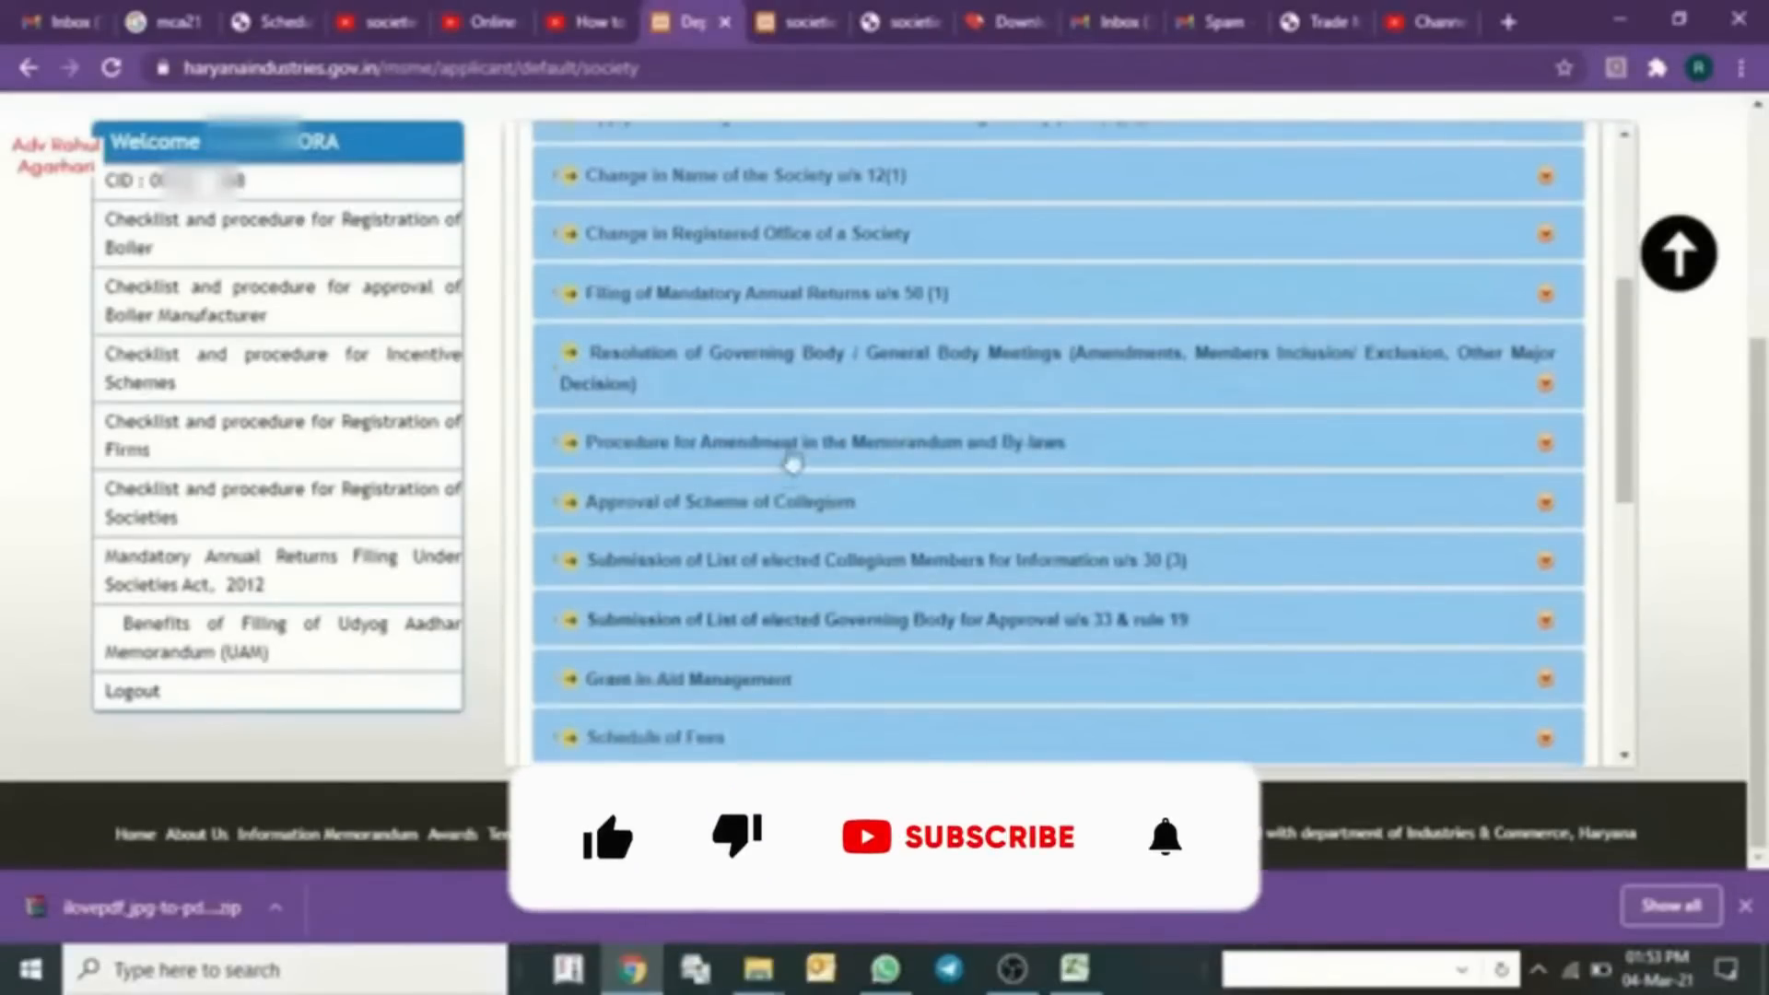
{"action": "scroll", "coordinate": [790, 458], "scroll_direction": "down", "scroll_amount": 3}
{"action": "scroll", "coordinate": [781, 489], "scroll_direction": "up", "scroll_amount": 7}
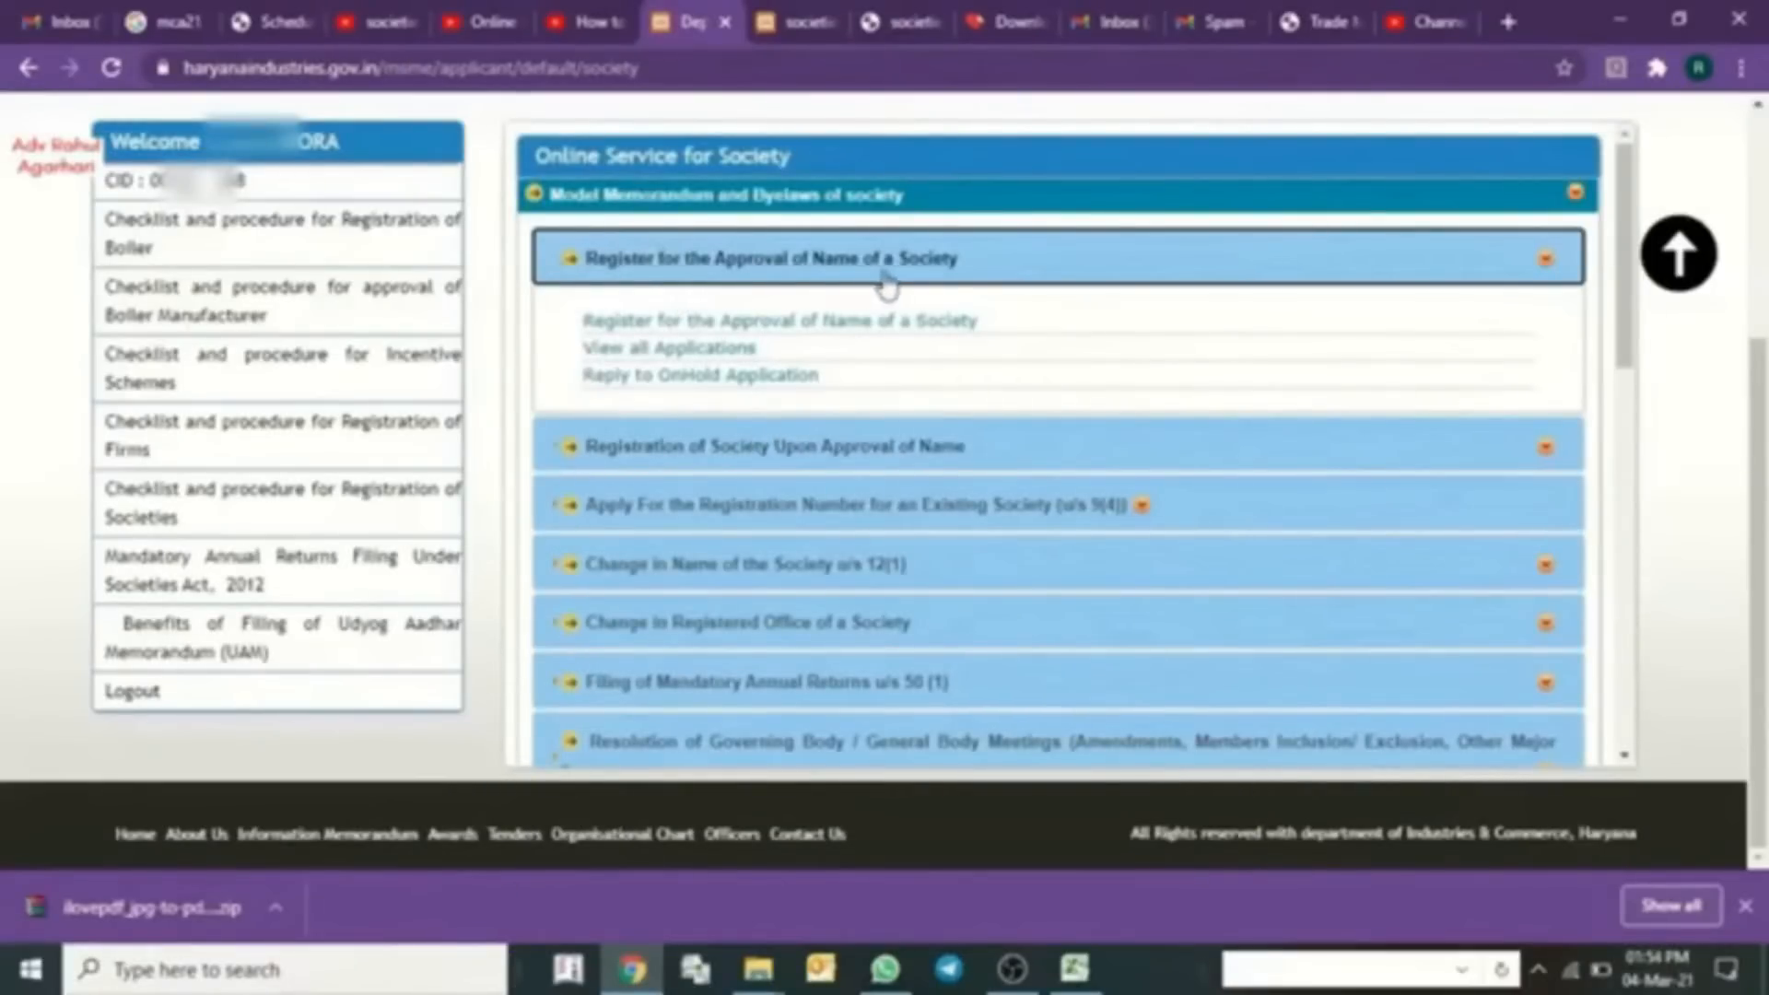
{"action": "left_click", "coordinate": [657, 323]}
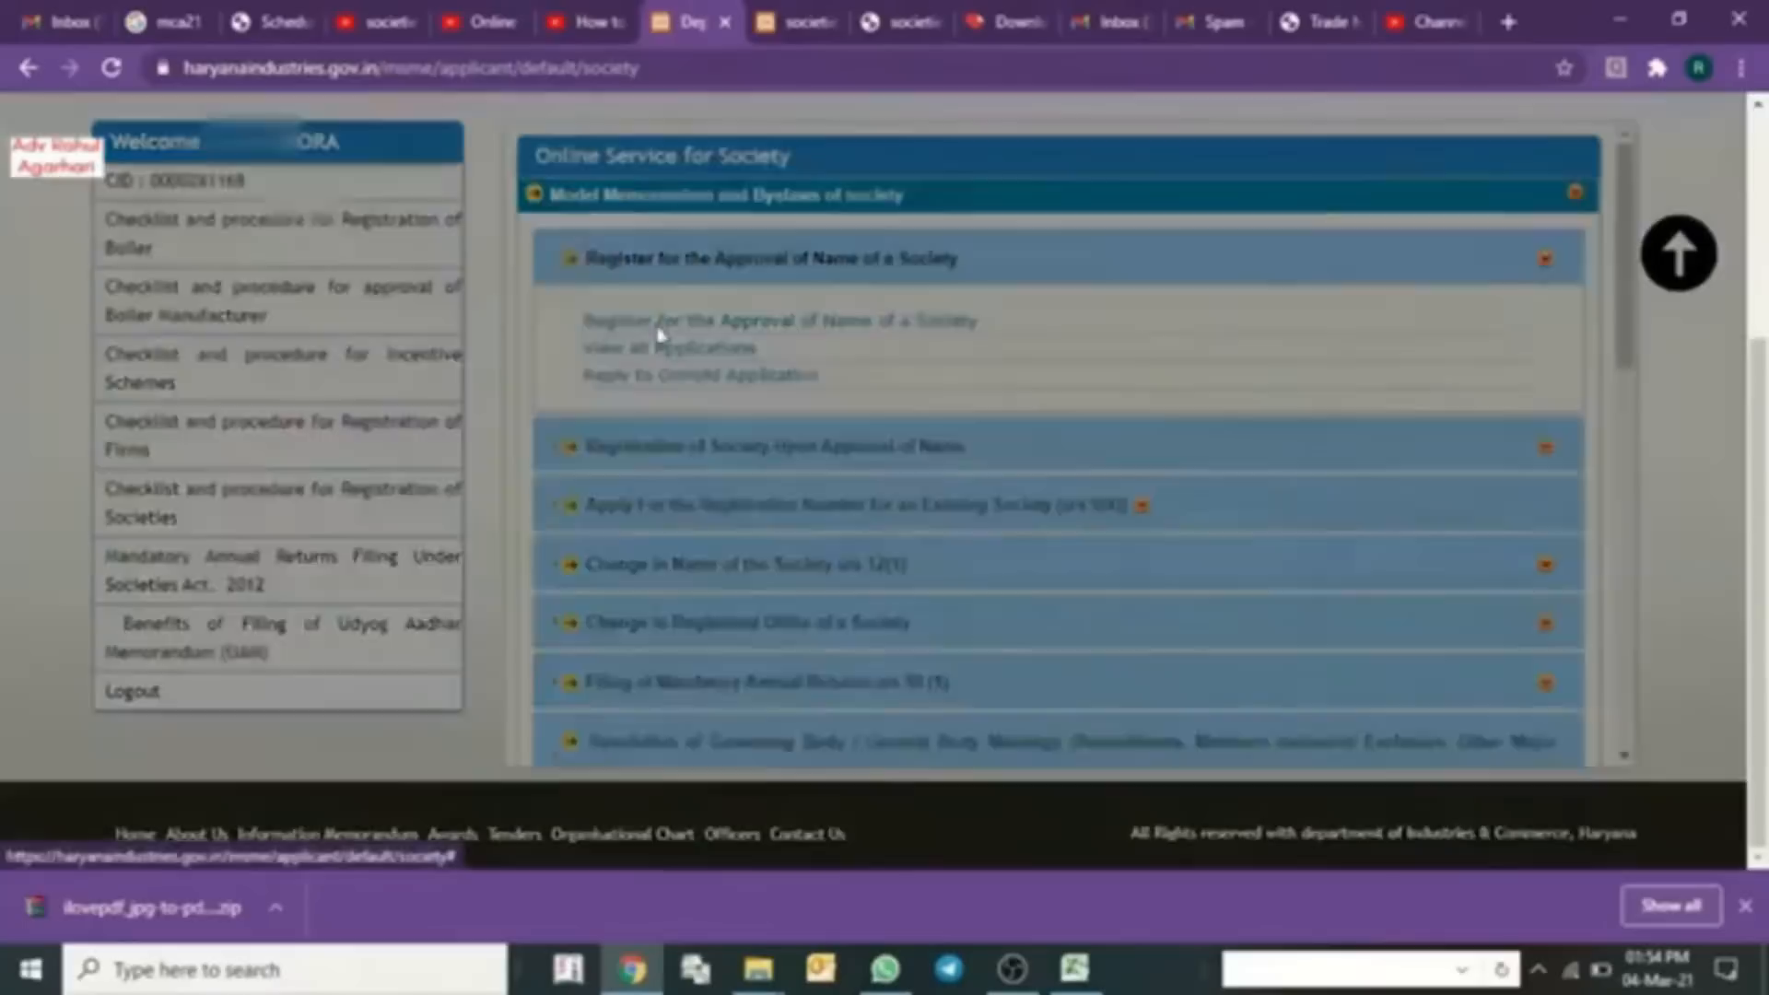
{"action": "scroll", "coordinate": [832, 424], "scroll_direction": "down", "scroll_amount": 1}
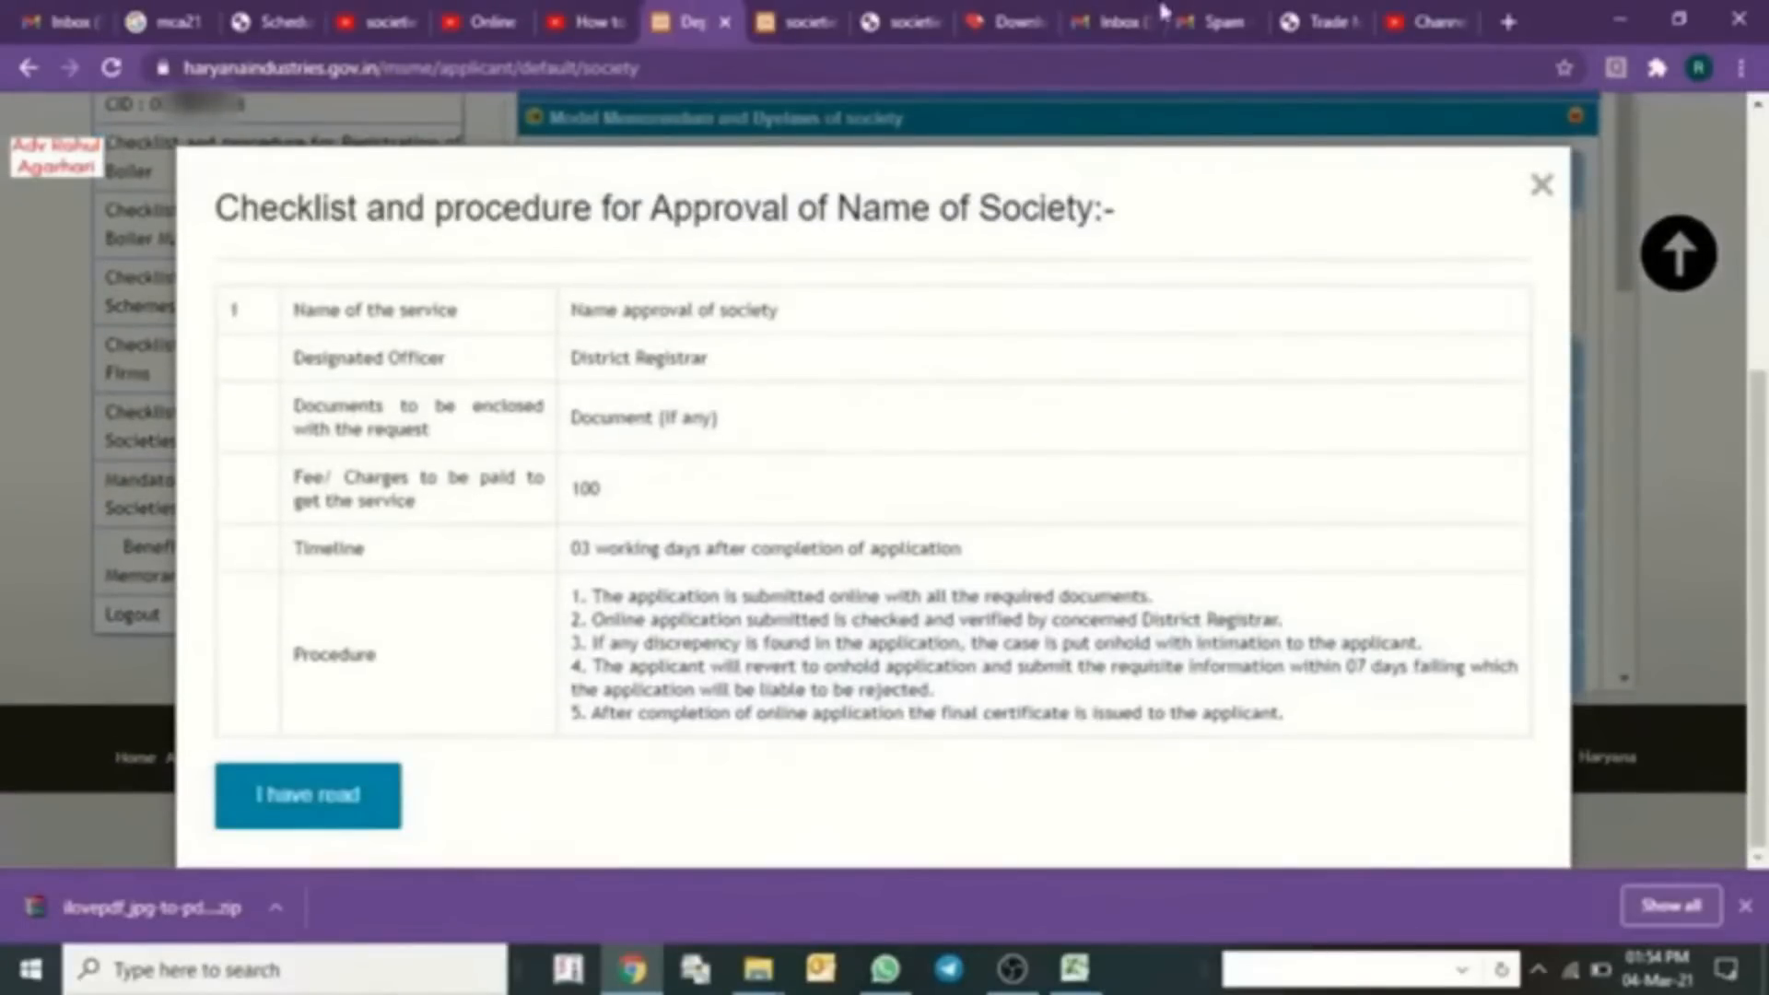
- Glance at the services manual PDF, then confirm 'I have read' on the name-approval checklist
{"action": "left_click", "coordinate": [898, 21]}
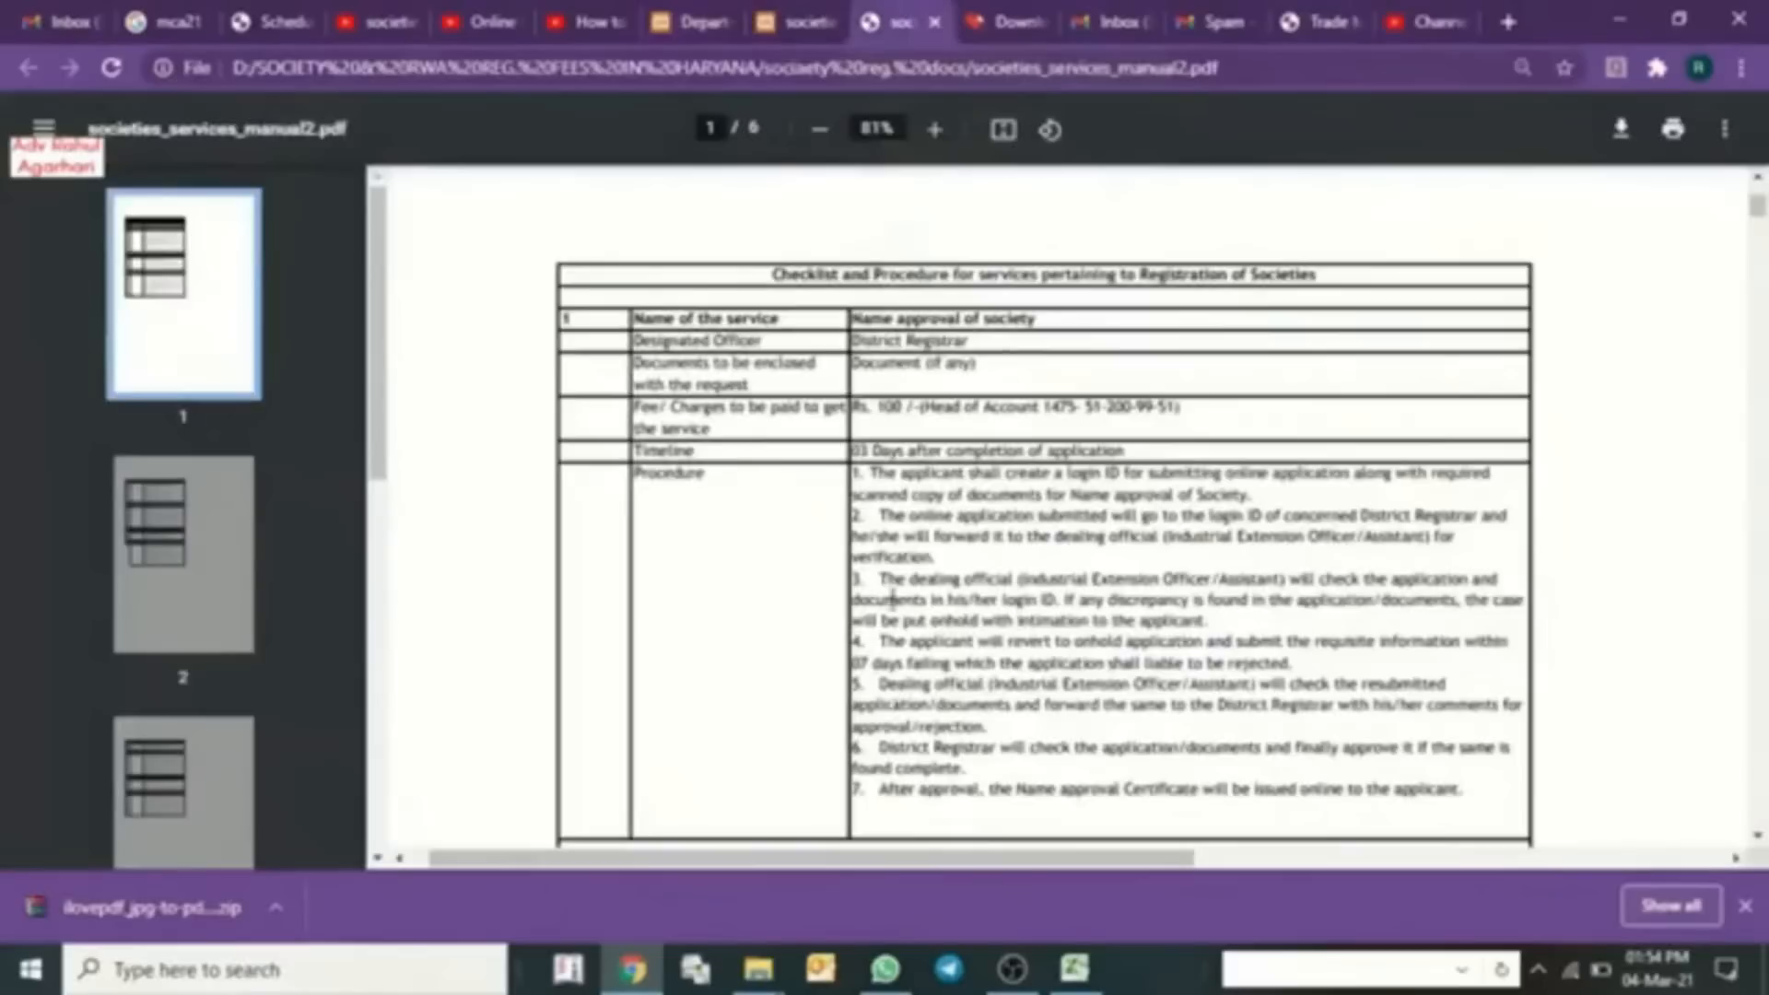
{"action": "left_click", "coordinate": [705, 20]}
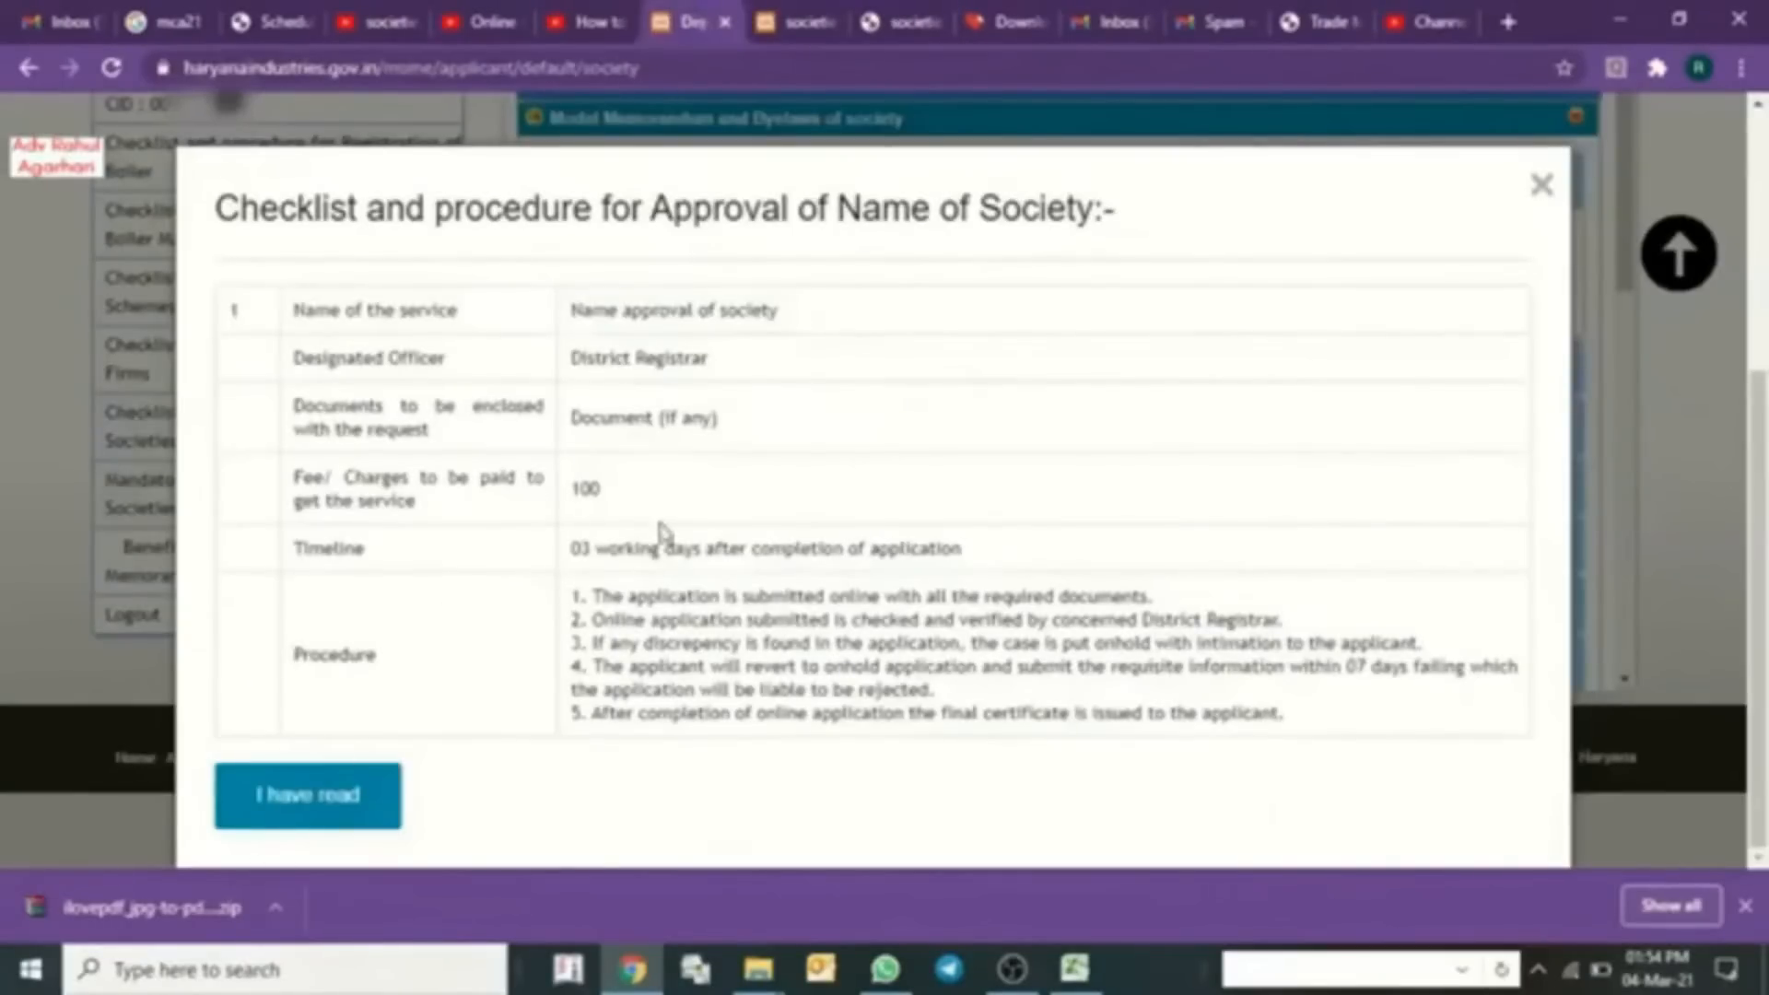
{"action": "left_click", "coordinate": [308, 818]}
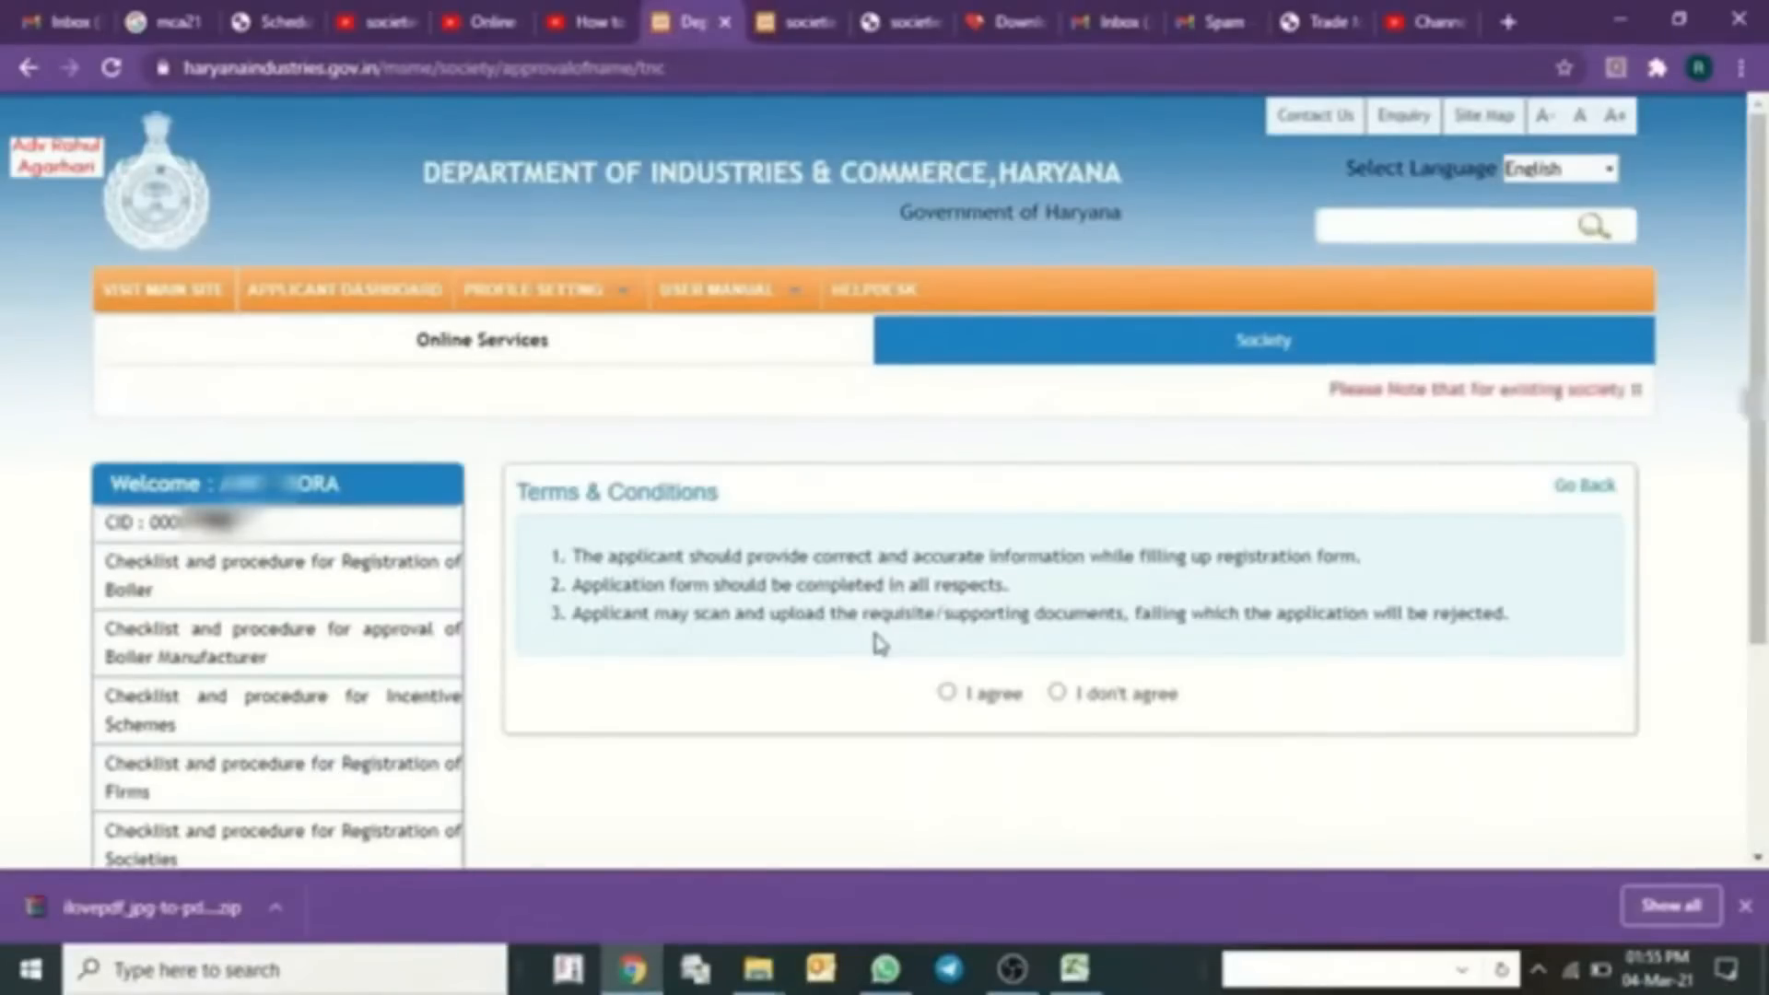
- Accept the terms, choose Private Controlled as the society category, and view the reserved words list
{"action": "left_click", "coordinate": [946, 693]}
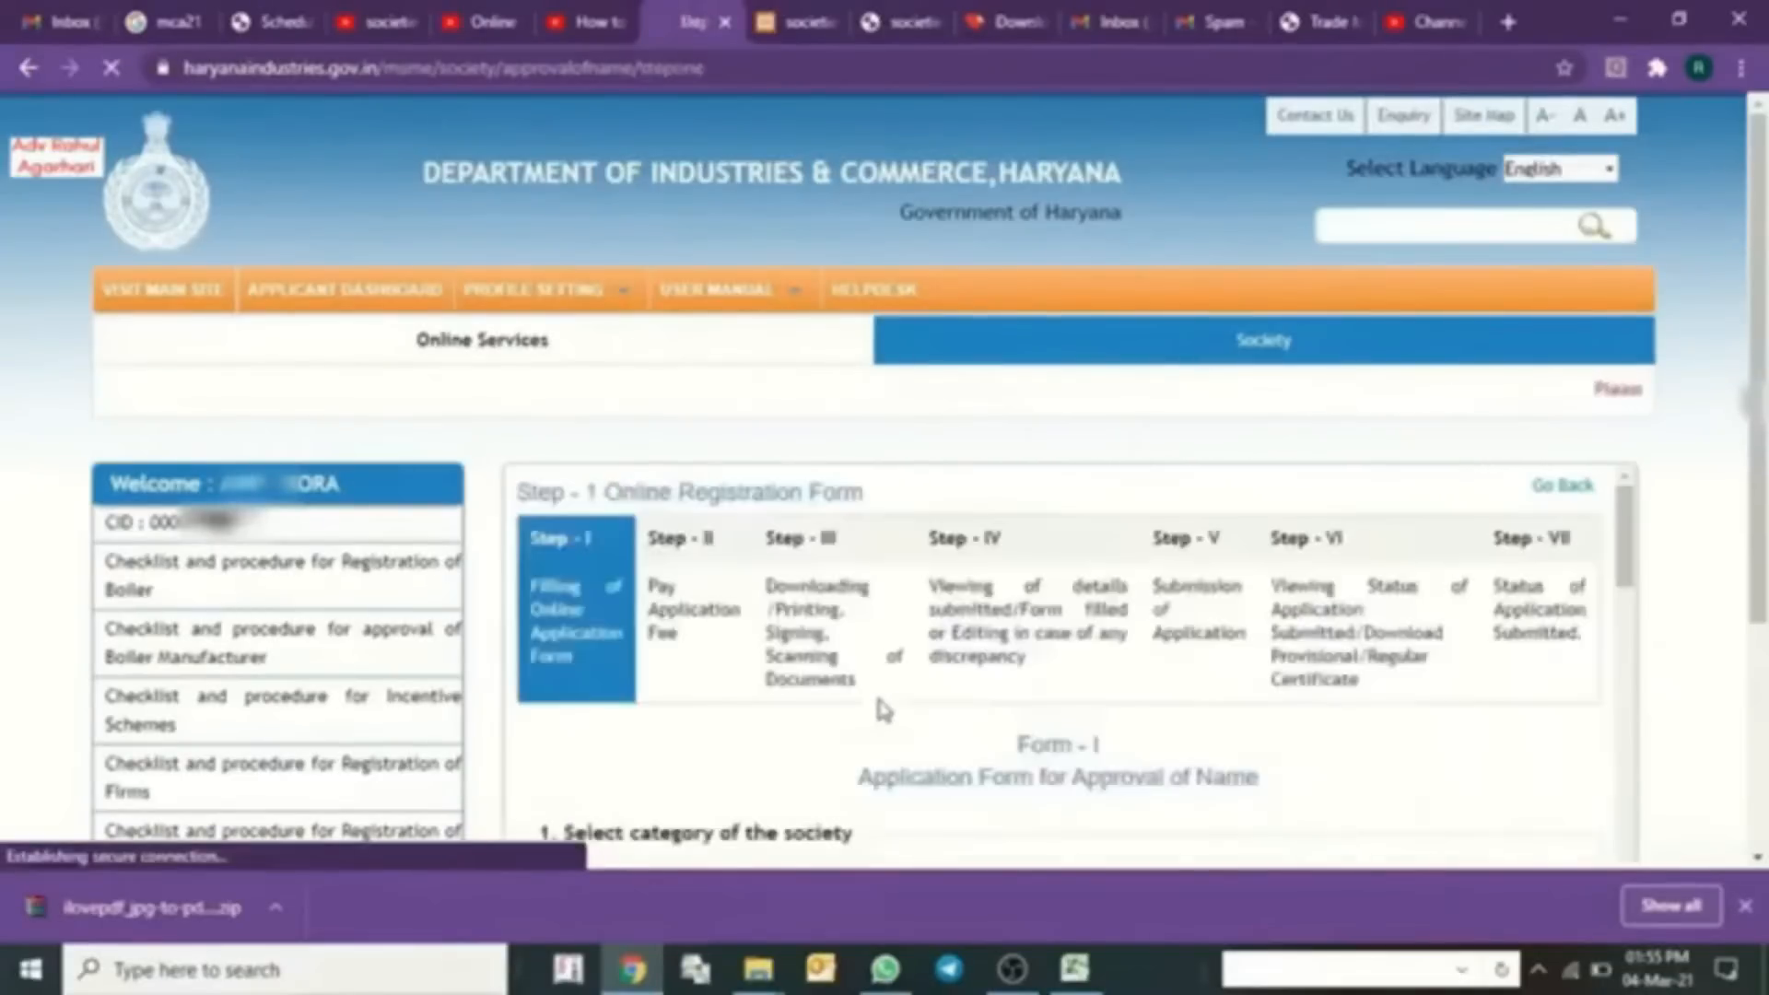
{"action": "scroll", "coordinate": [831, 650], "scroll_direction": "down", "scroll_amount": 2}
{"action": "scroll", "coordinate": [831, 651], "scroll_direction": "up", "scroll_amount": 1}
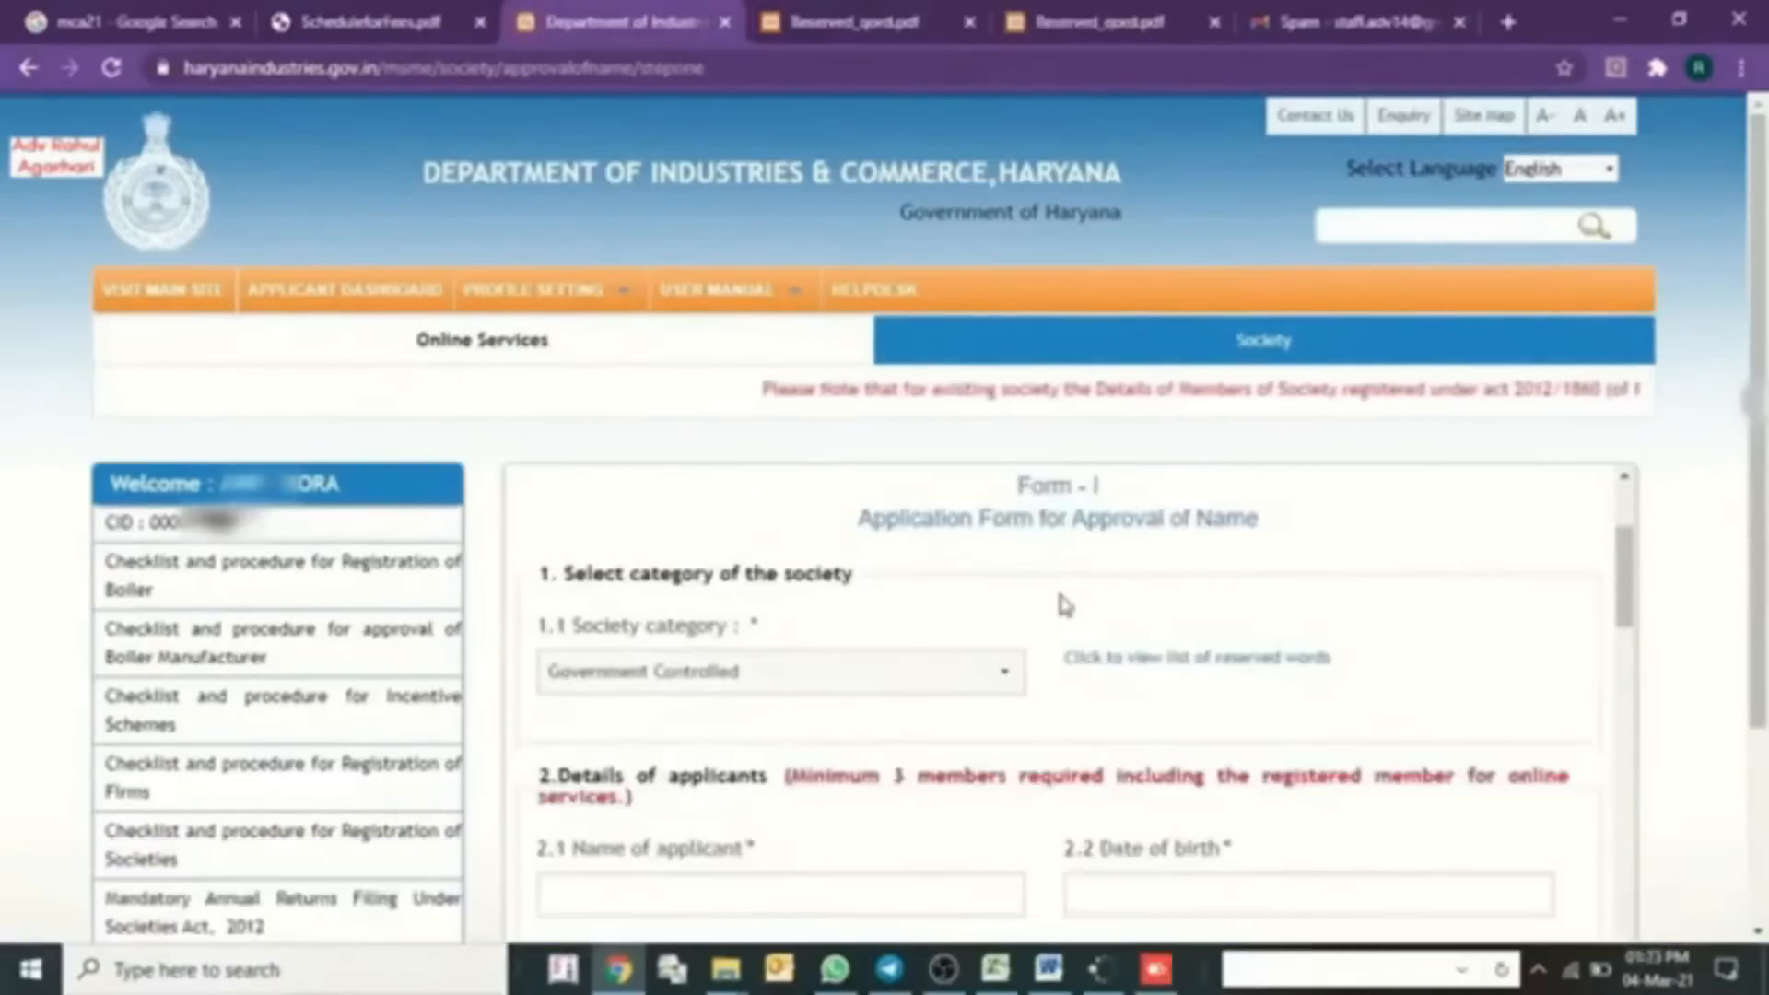
{"action": "scroll", "coordinate": [1066, 606], "scroll_direction": "up", "scroll_amount": 3}
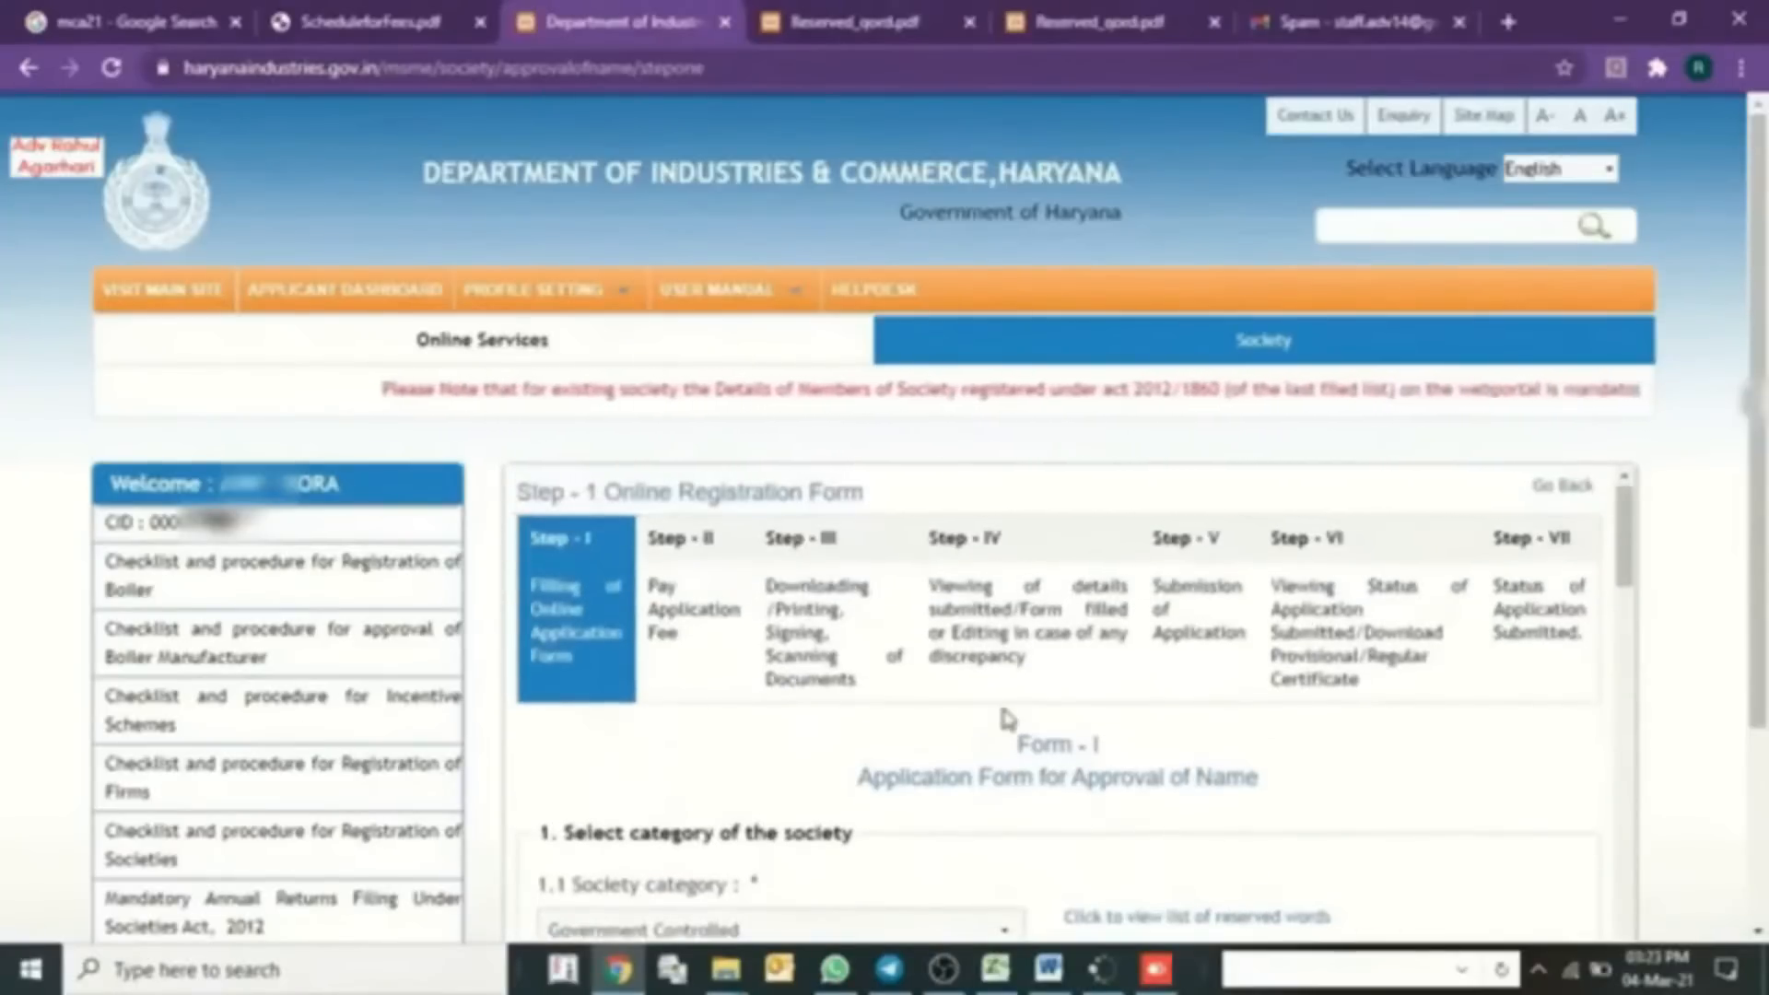
{"action": "scroll", "coordinate": [693, 828], "scroll_direction": "down", "scroll_amount": 1}
{"action": "left_click", "coordinate": [691, 820]}
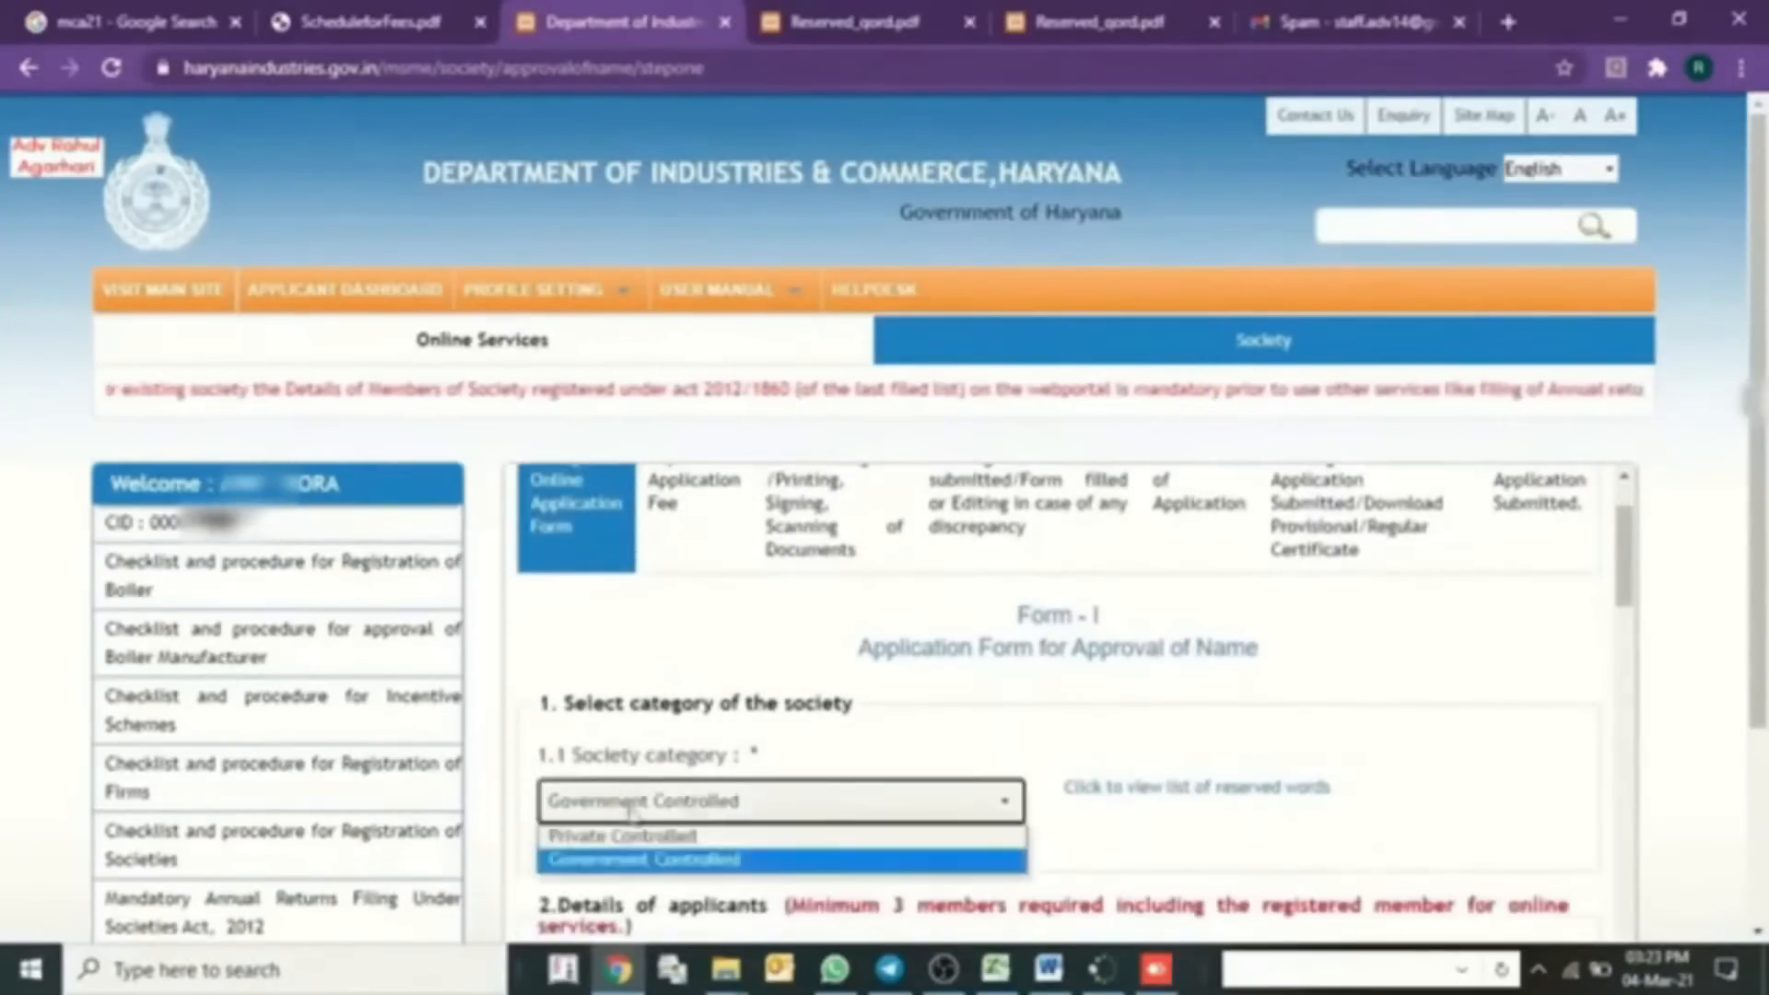
{"action": "left_click", "coordinate": [665, 839]}
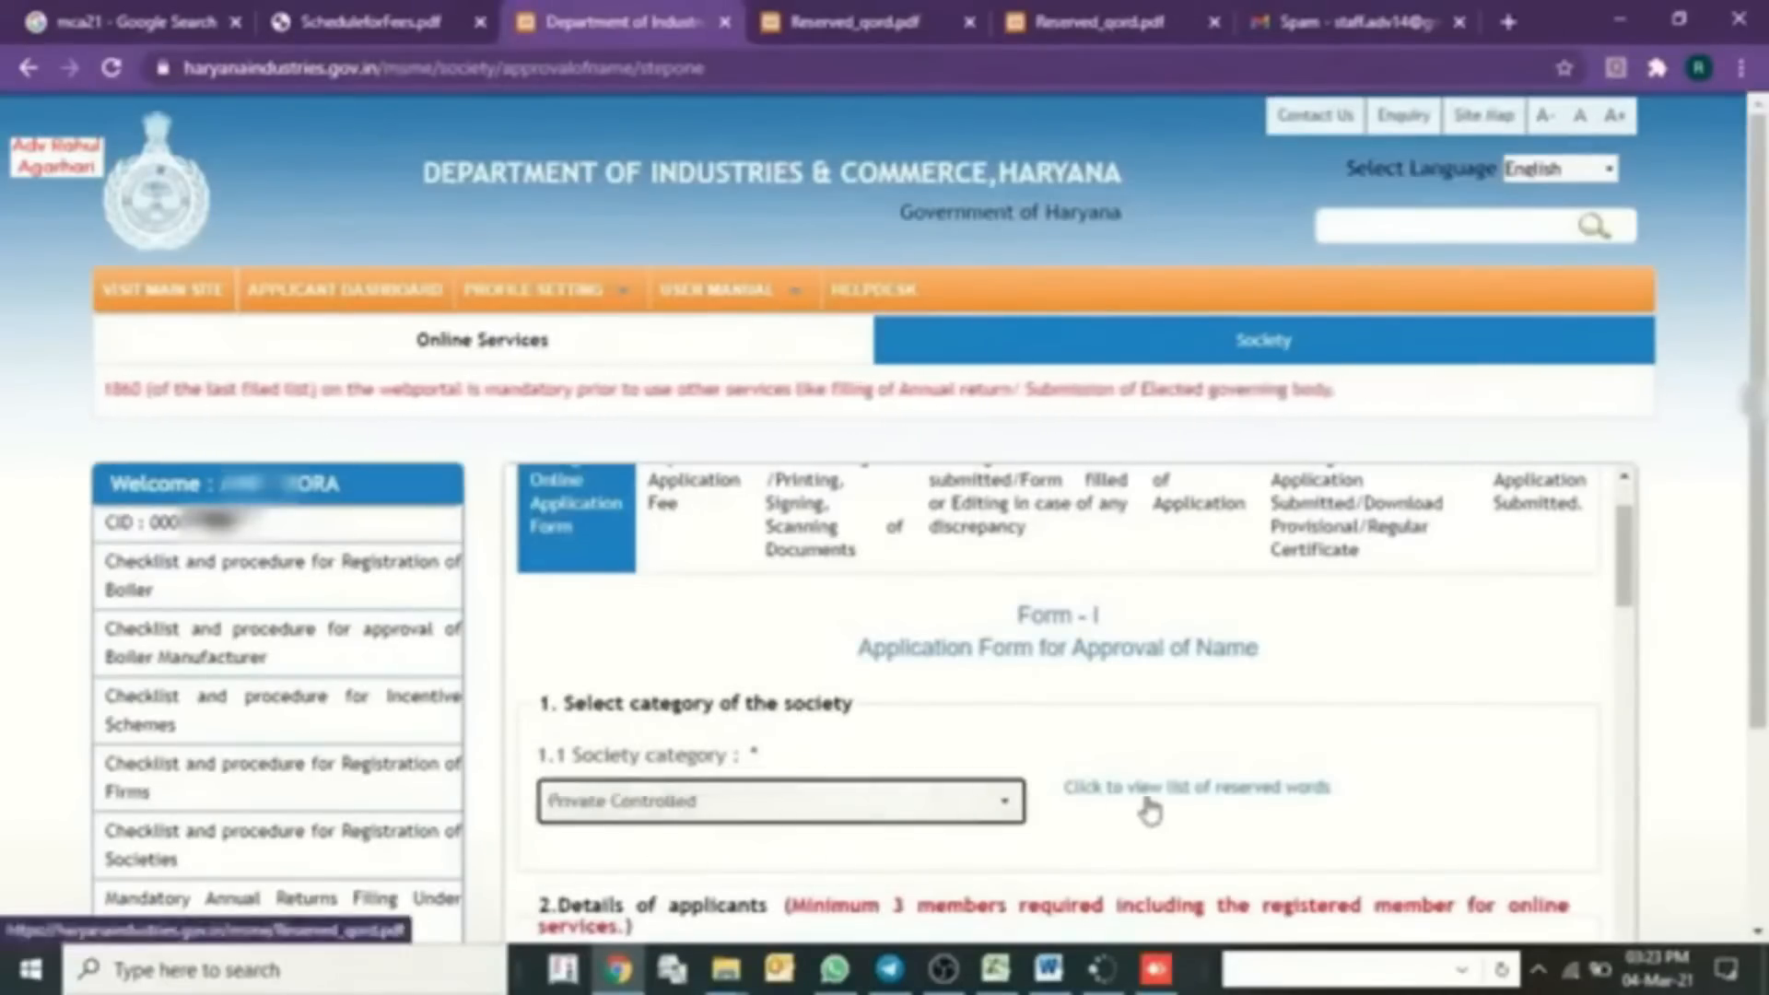
{"action": "left_click", "coordinate": [1205, 789]}
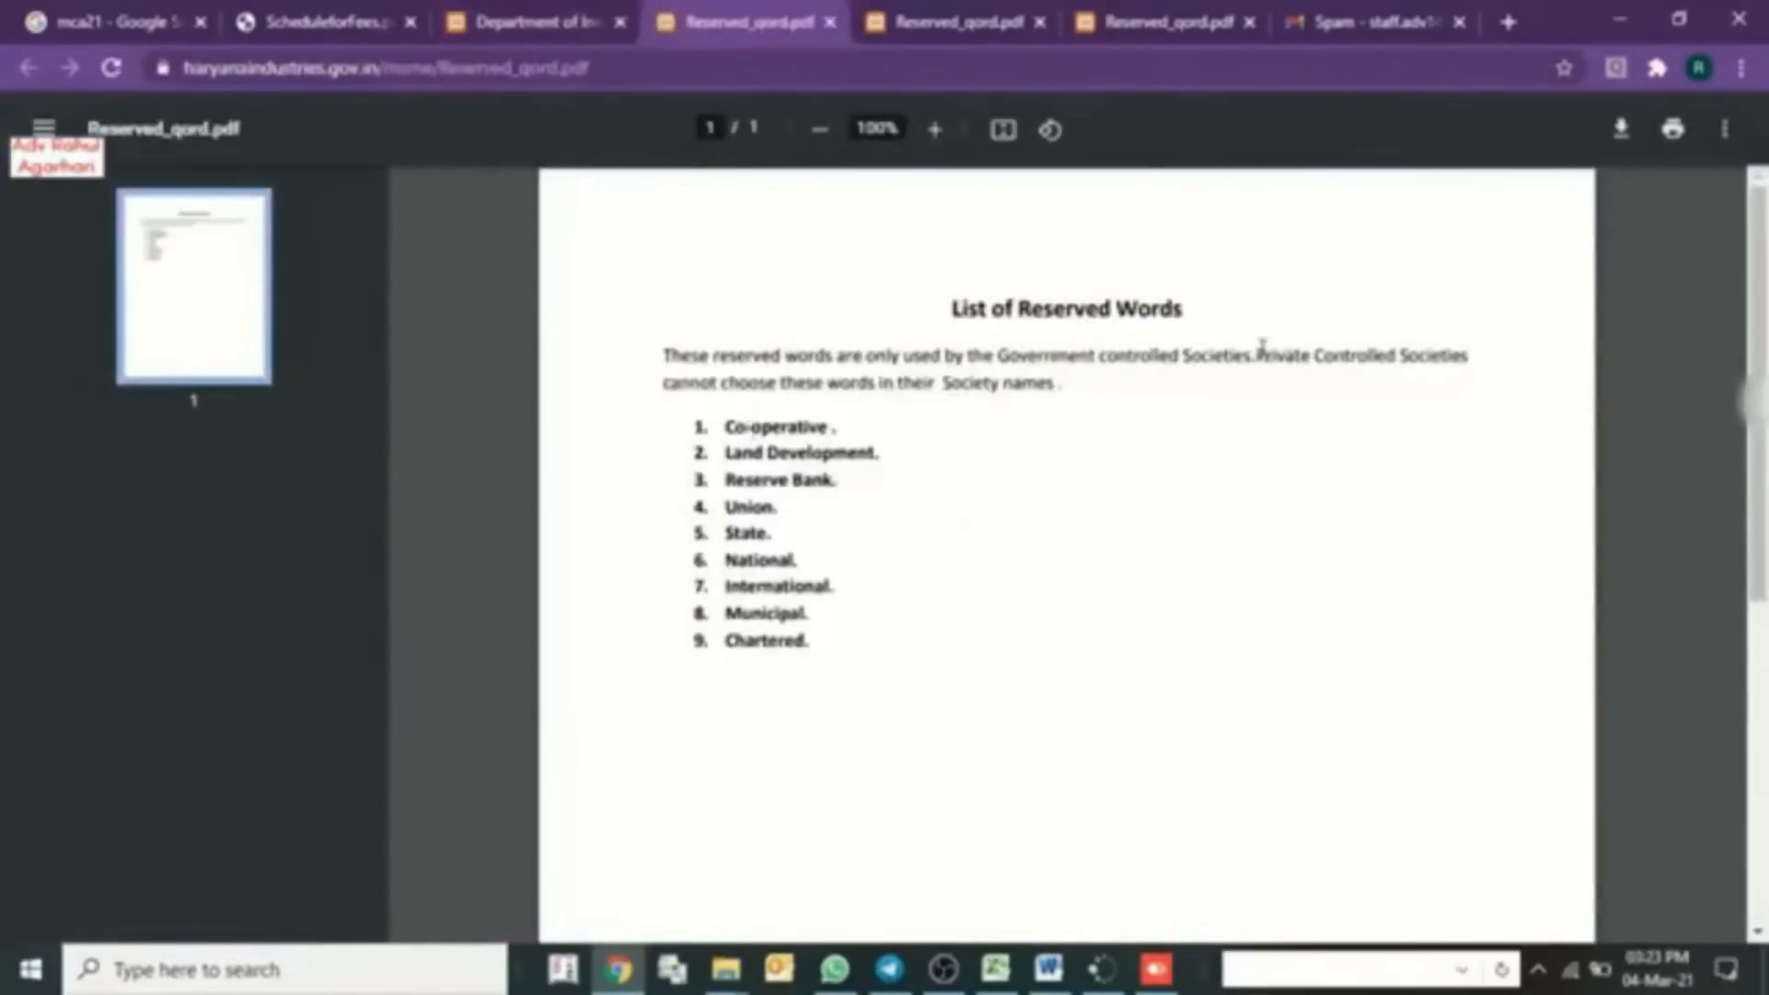
- Highlight the Private Controlled Societies rule in the reserved-words PDF, then go back to Form-I
{"action": "left_click_drag", "start_coordinate": [1259, 355], "coordinate": [958, 392]}
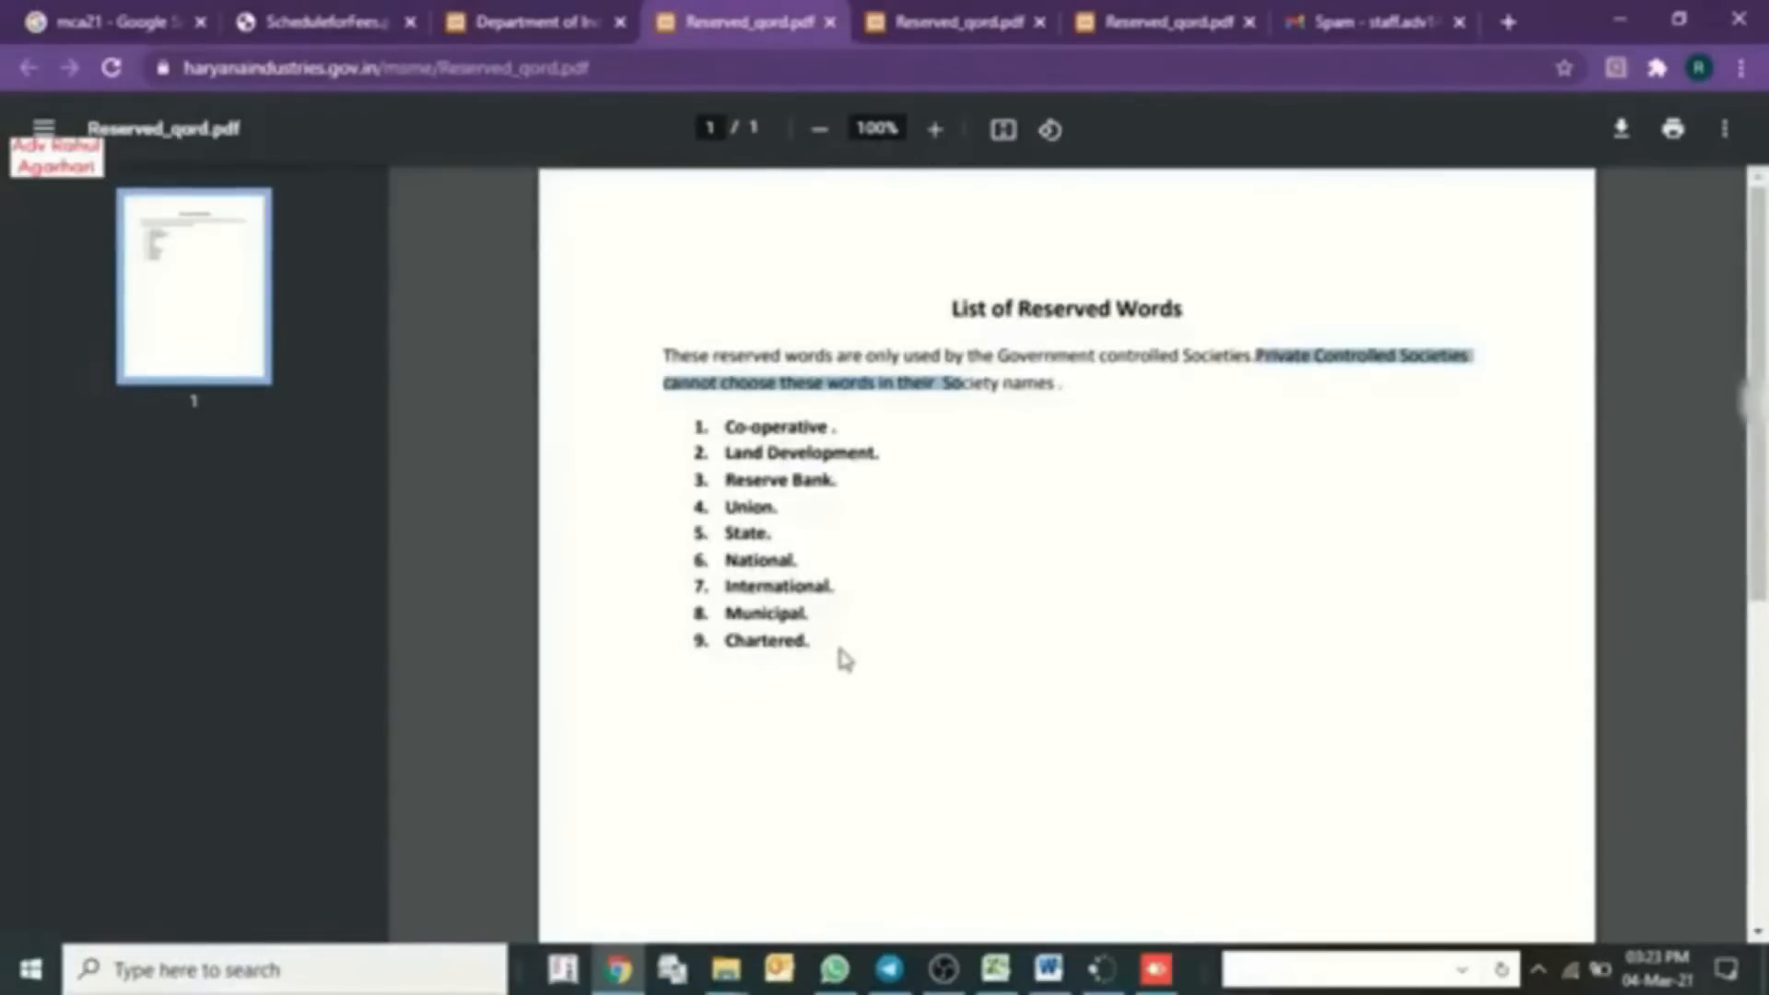
{"action": "left_click", "coordinate": [543, 20]}
{"action": "scroll", "coordinate": [670, 741], "scroll_direction": "down", "scroll_amount": 1}
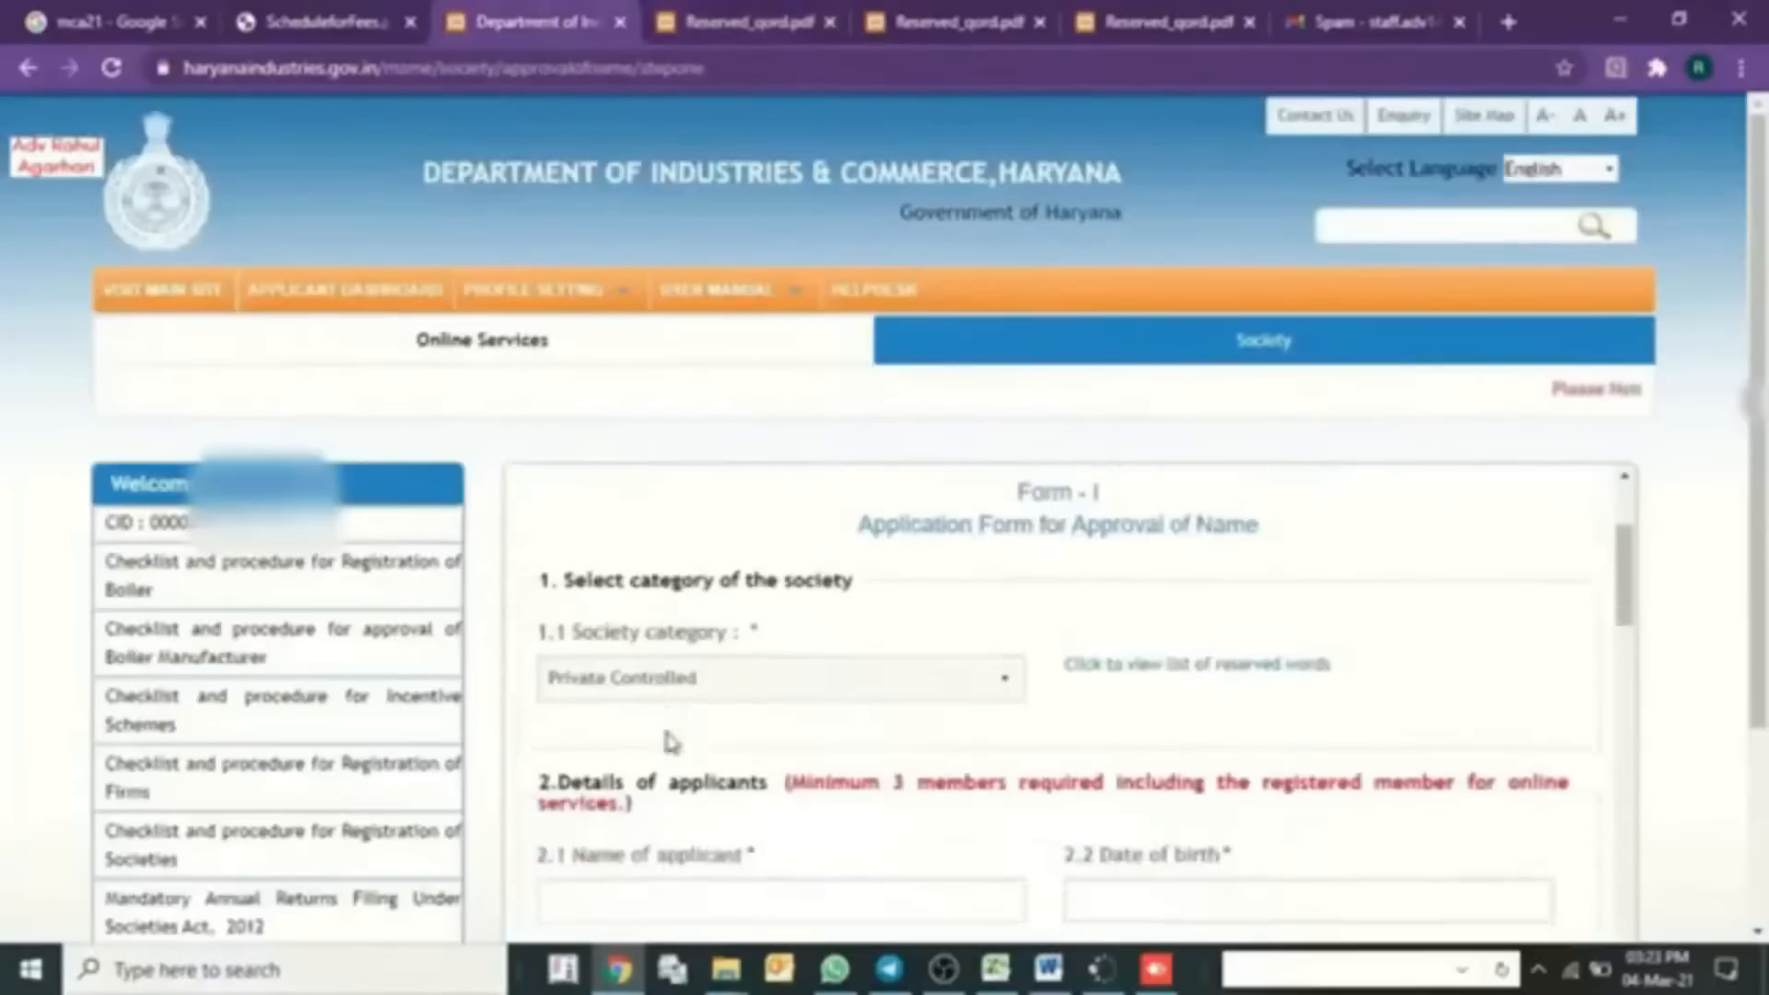
- Enter the applicant's name and personal details in the applicant section
{"action": "scroll", "coordinate": [670, 742], "scroll_direction": "down", "scroll_amount": 1}
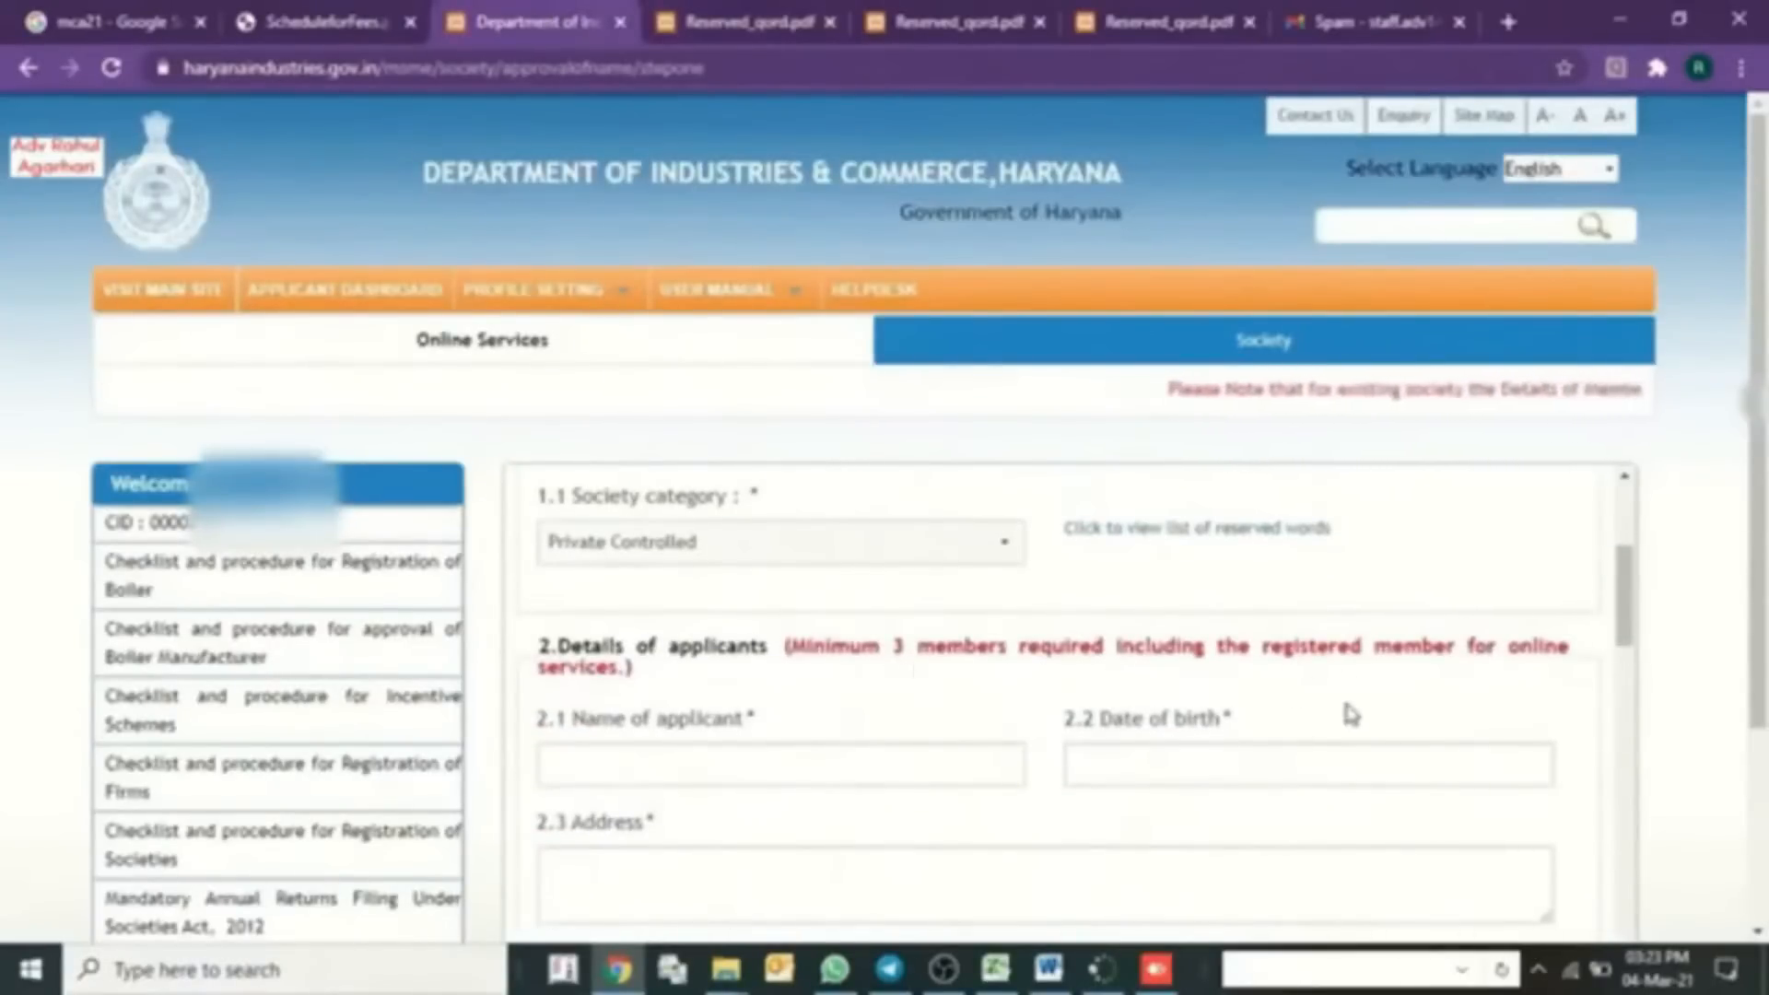
{"action": "left_click", "coordinate": [747, 757]}
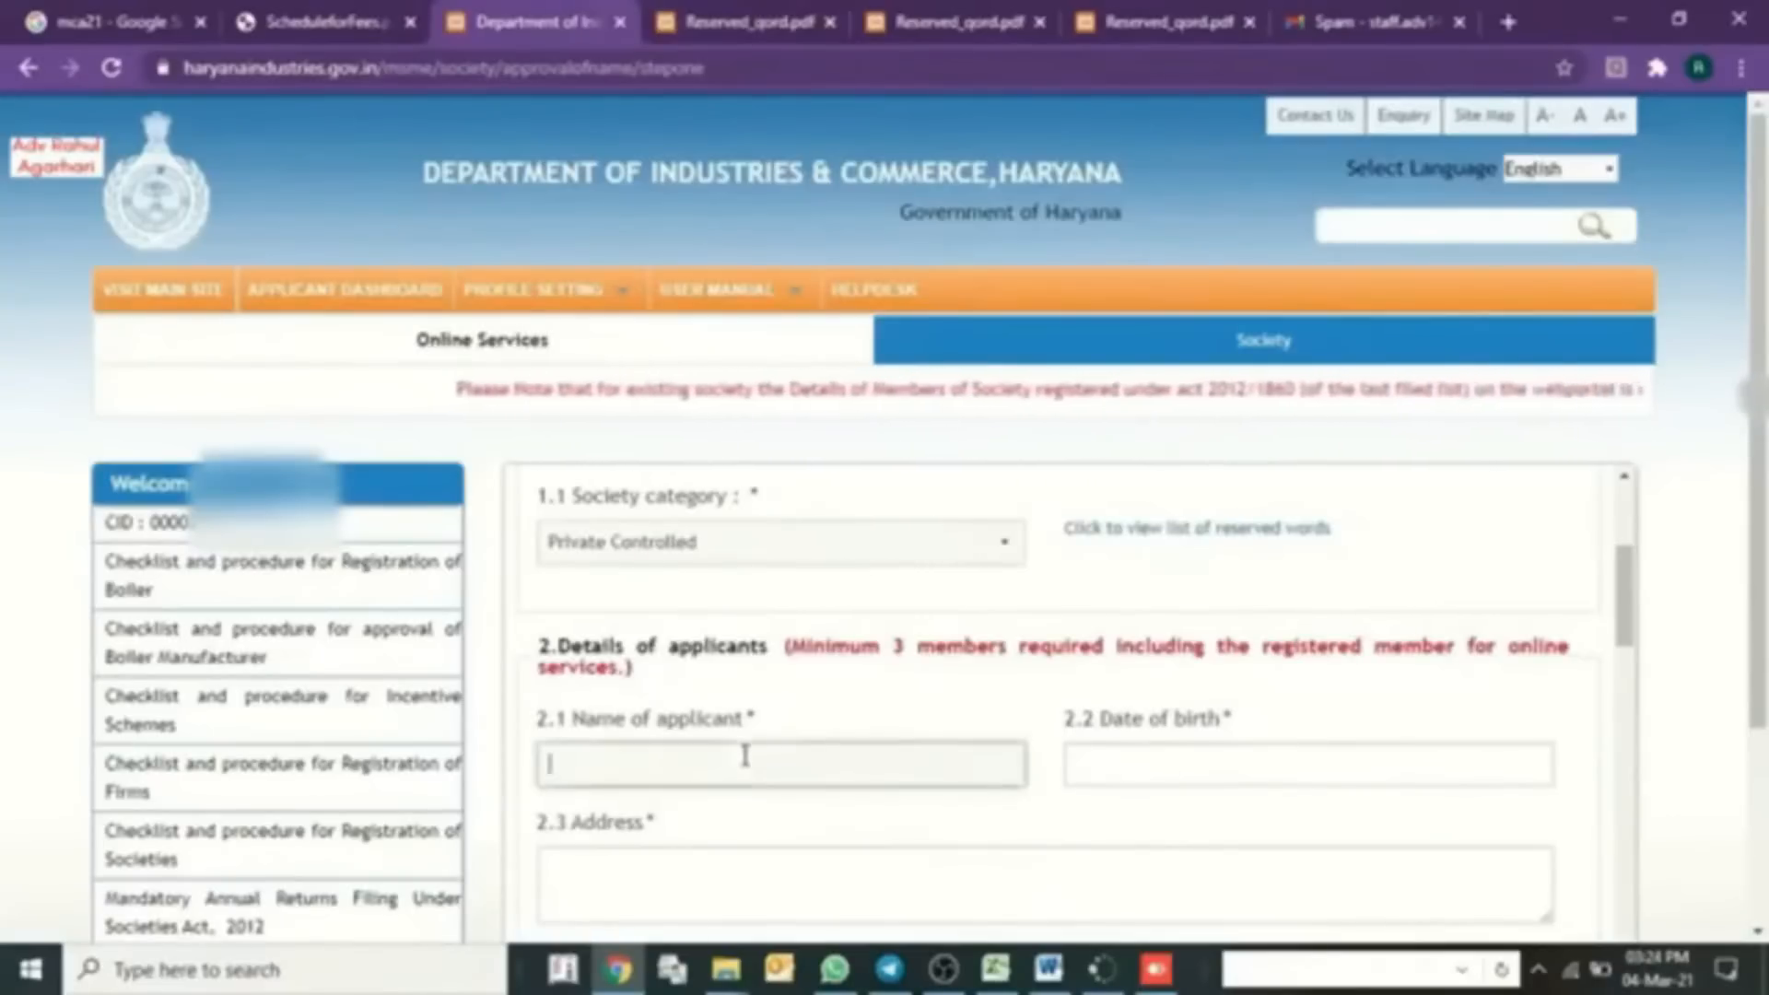
{"action": "scroll", "coordinate": [788, 720], "scroll_direction": "down", "scroll_amount": 1}
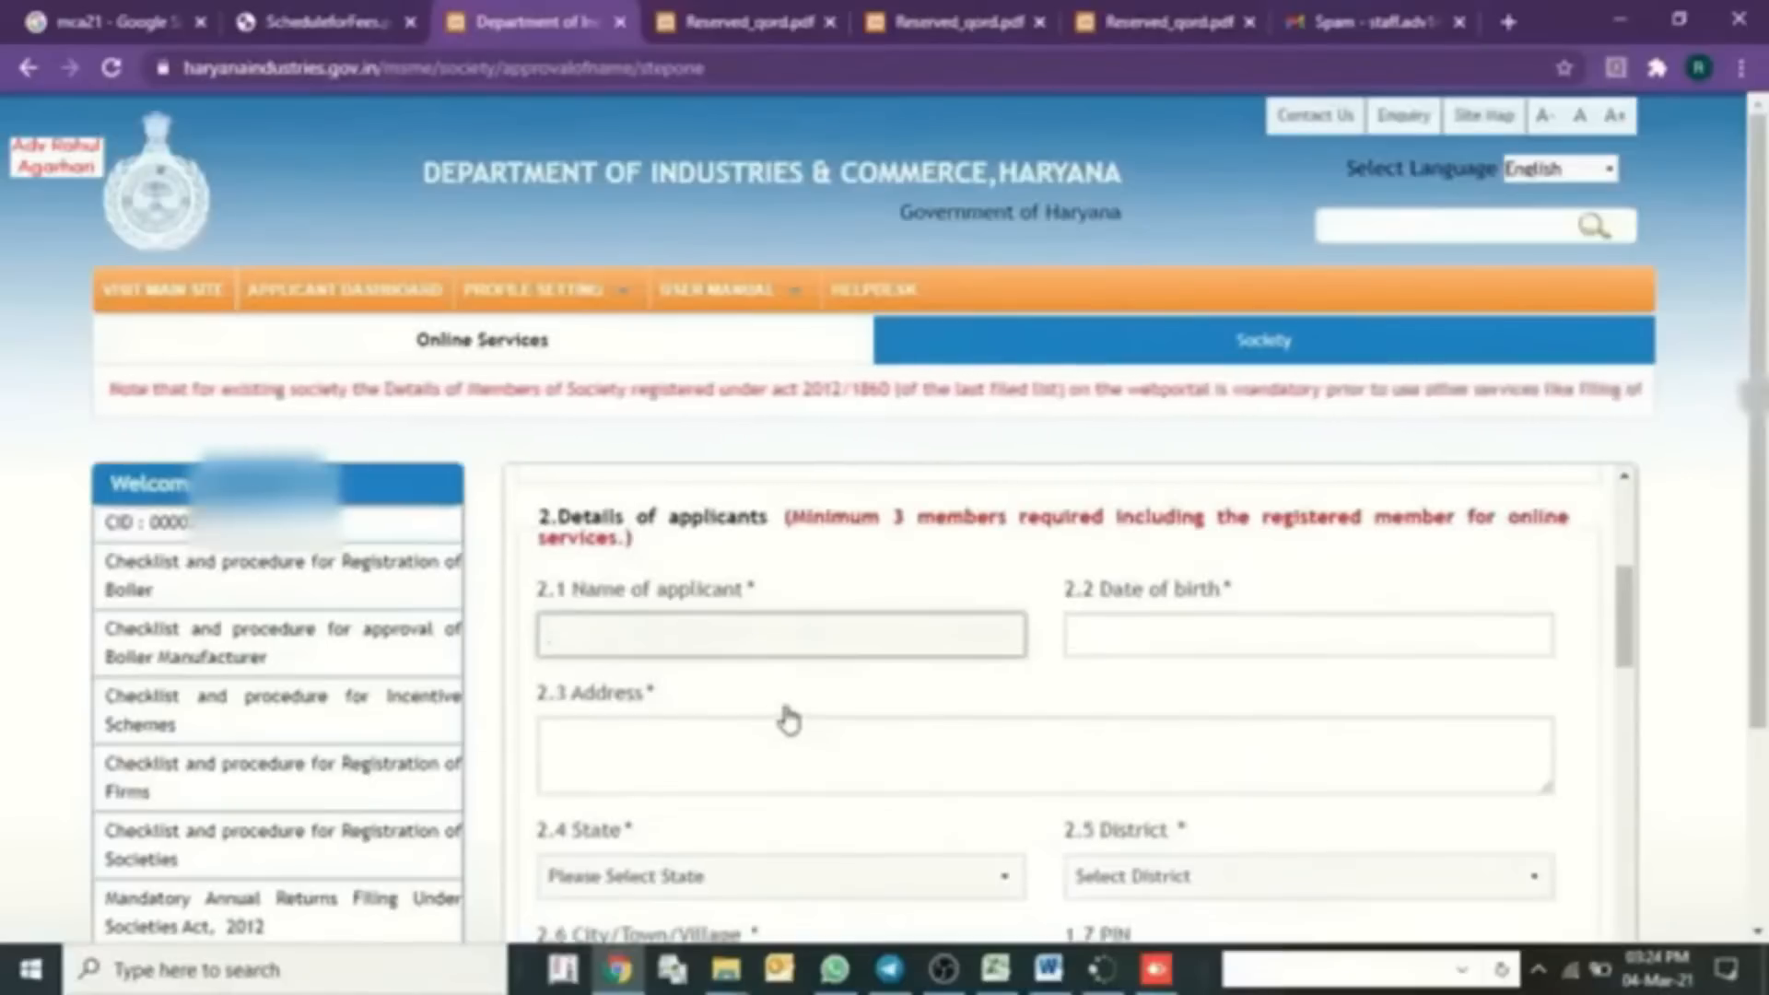
{"action": "scroll", "coordinate": [788, 720], "scroll_direction": "down", "scroll_amount": 1}
{"action": "scroll", "coordinate": [810, 611], "scroll_direction": "up", "scroll_amount": 1}
{"action": "scroll", "coordinate": [1101, 640], "scroll_direction": "up", "scroll_amount": 1}
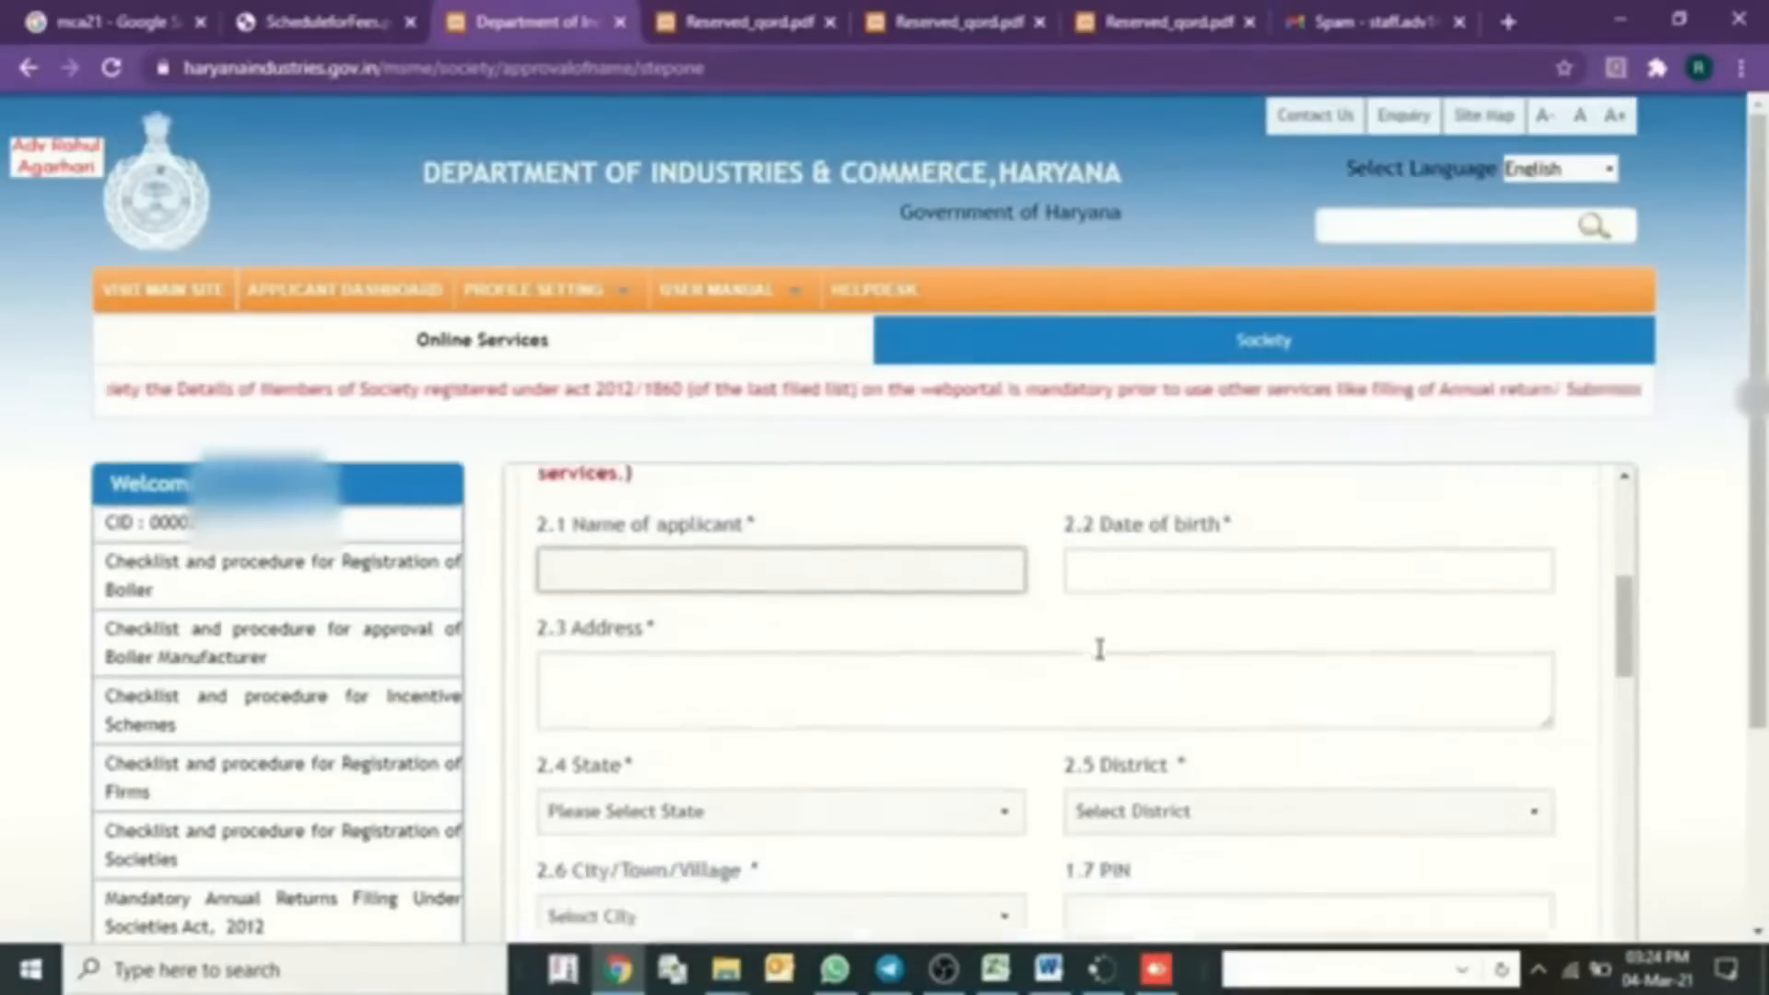
{"action": "scroll", "coordinate": [769, 673], "scroll_direction": "down", "scroll_amount": 3}
{"action": "scroll", "coordinate": [808, 703], "scroll_direction": "down", "scroll_amount": 1}
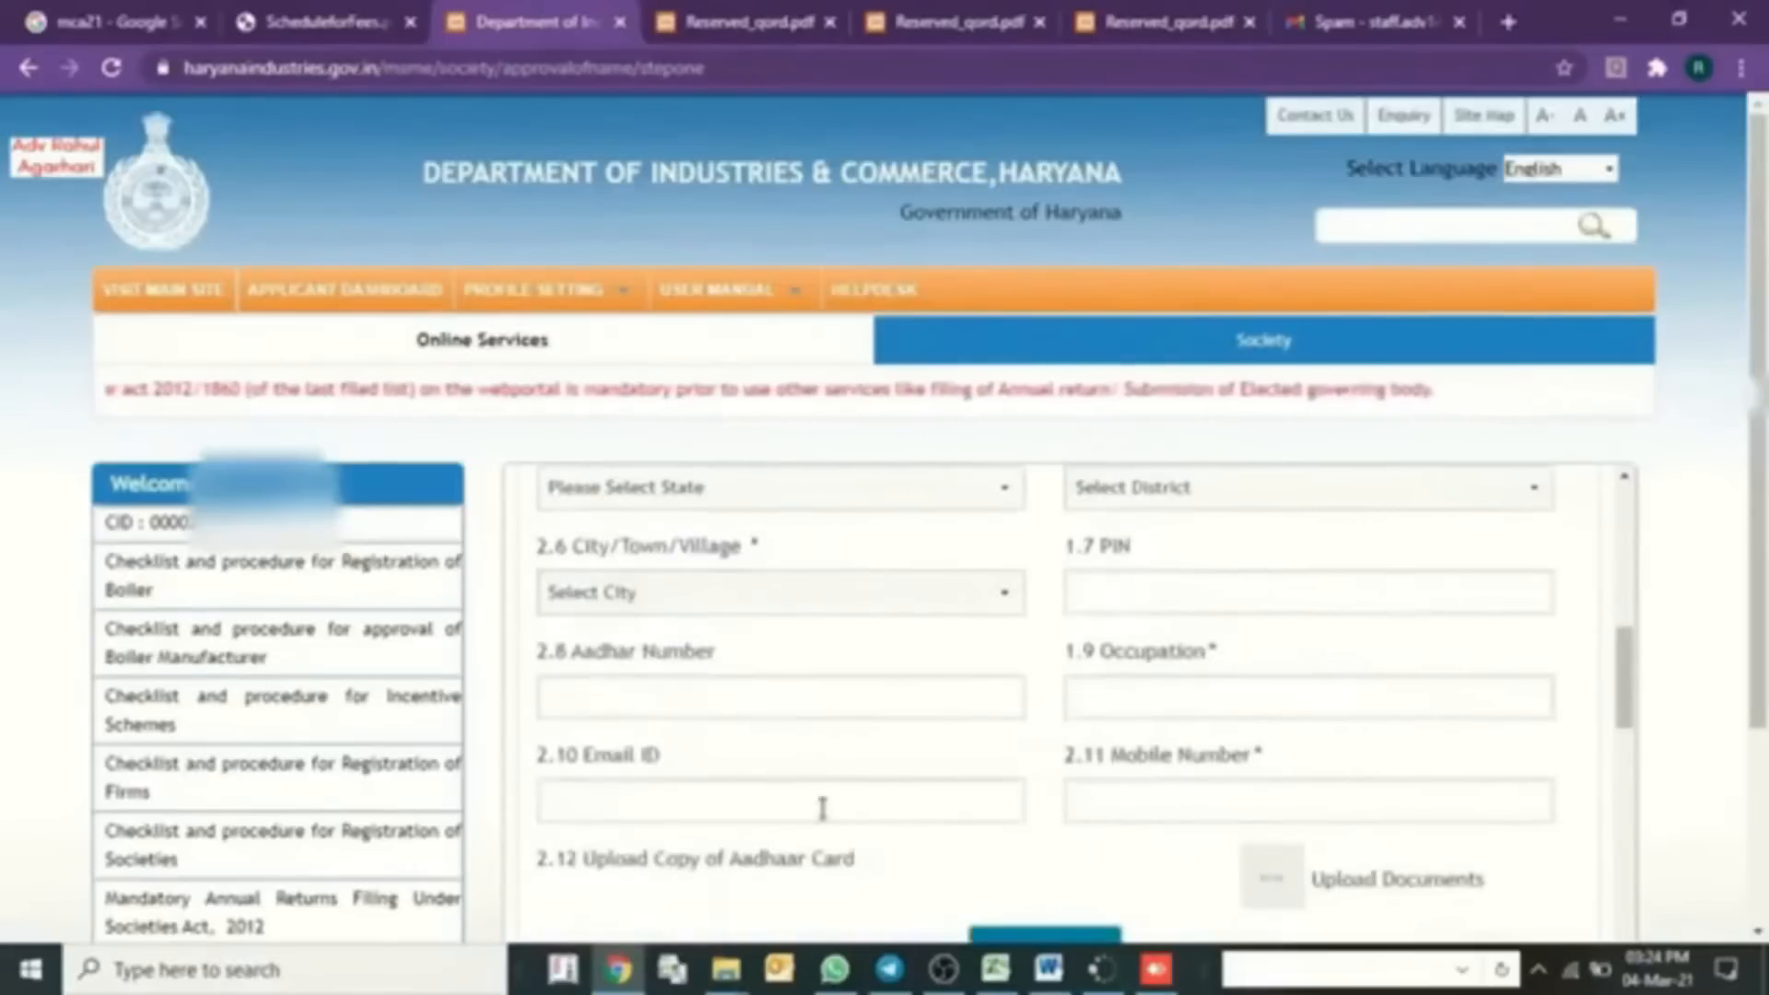
{"action": "scroll", "coordinate": [820, 806], "scroll_direction": "down", "scroll_amount": 1}
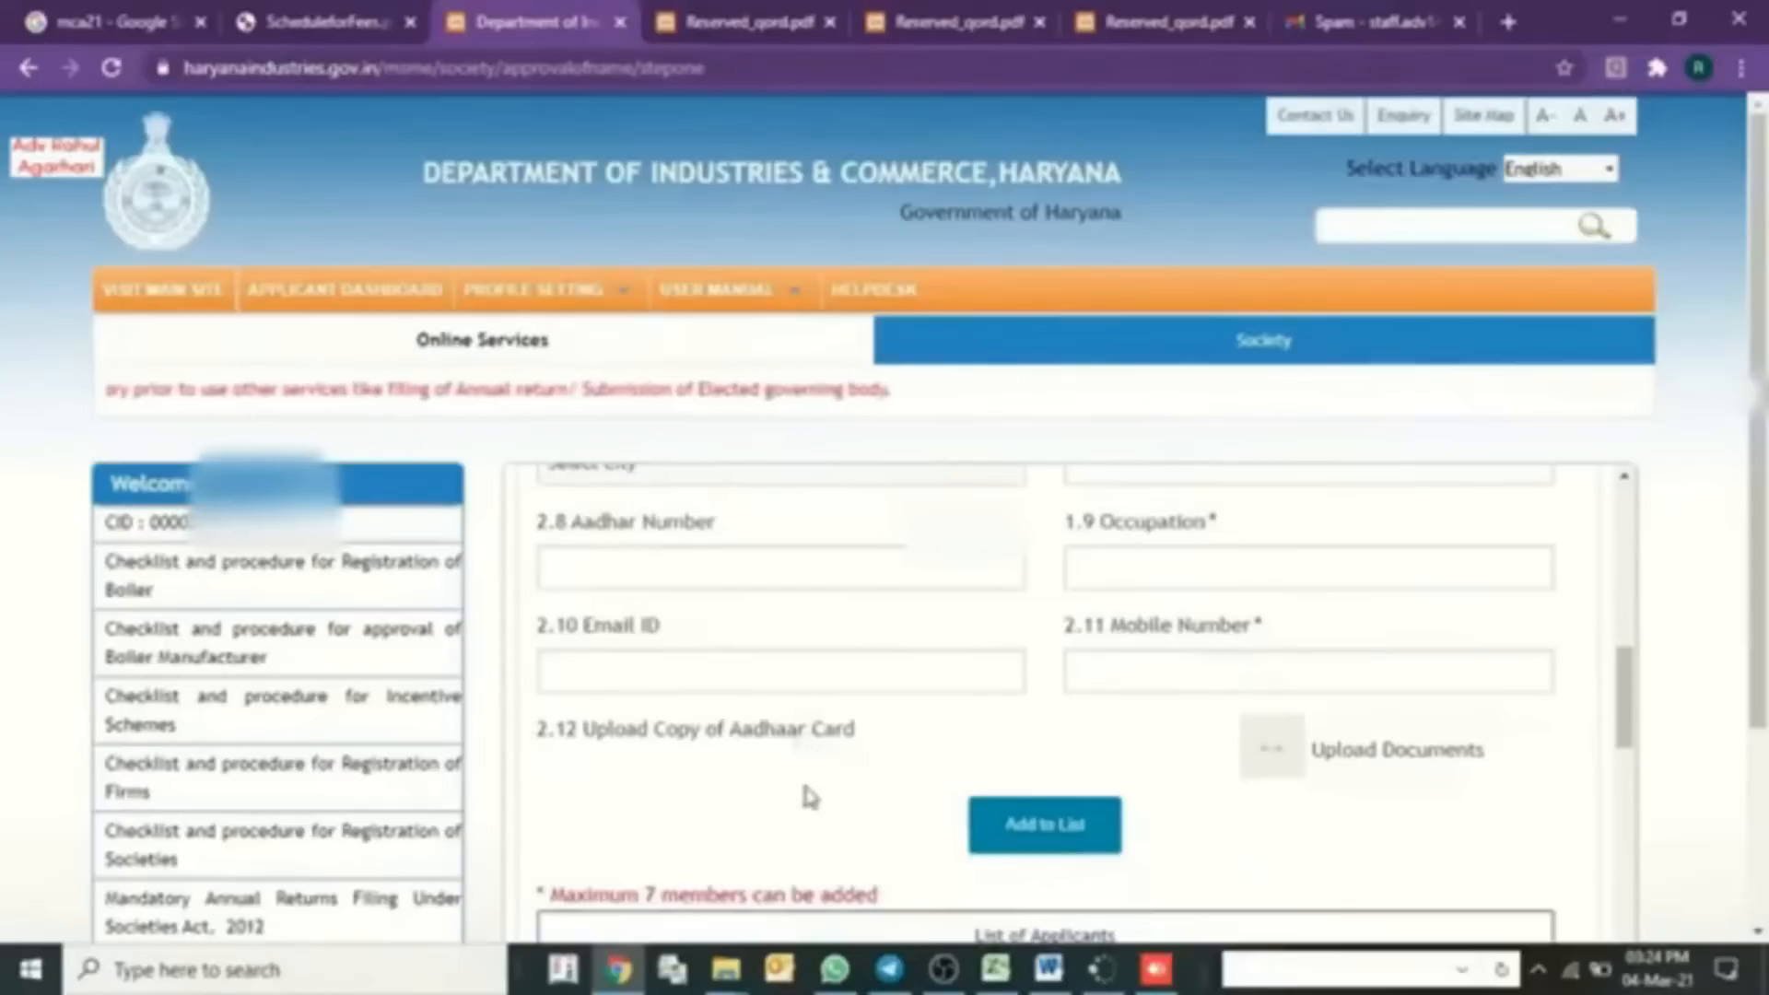
{"action": "scroll", "coordinate": [924, 730], "scroll_direction": "up", "scroll_amount": 5}
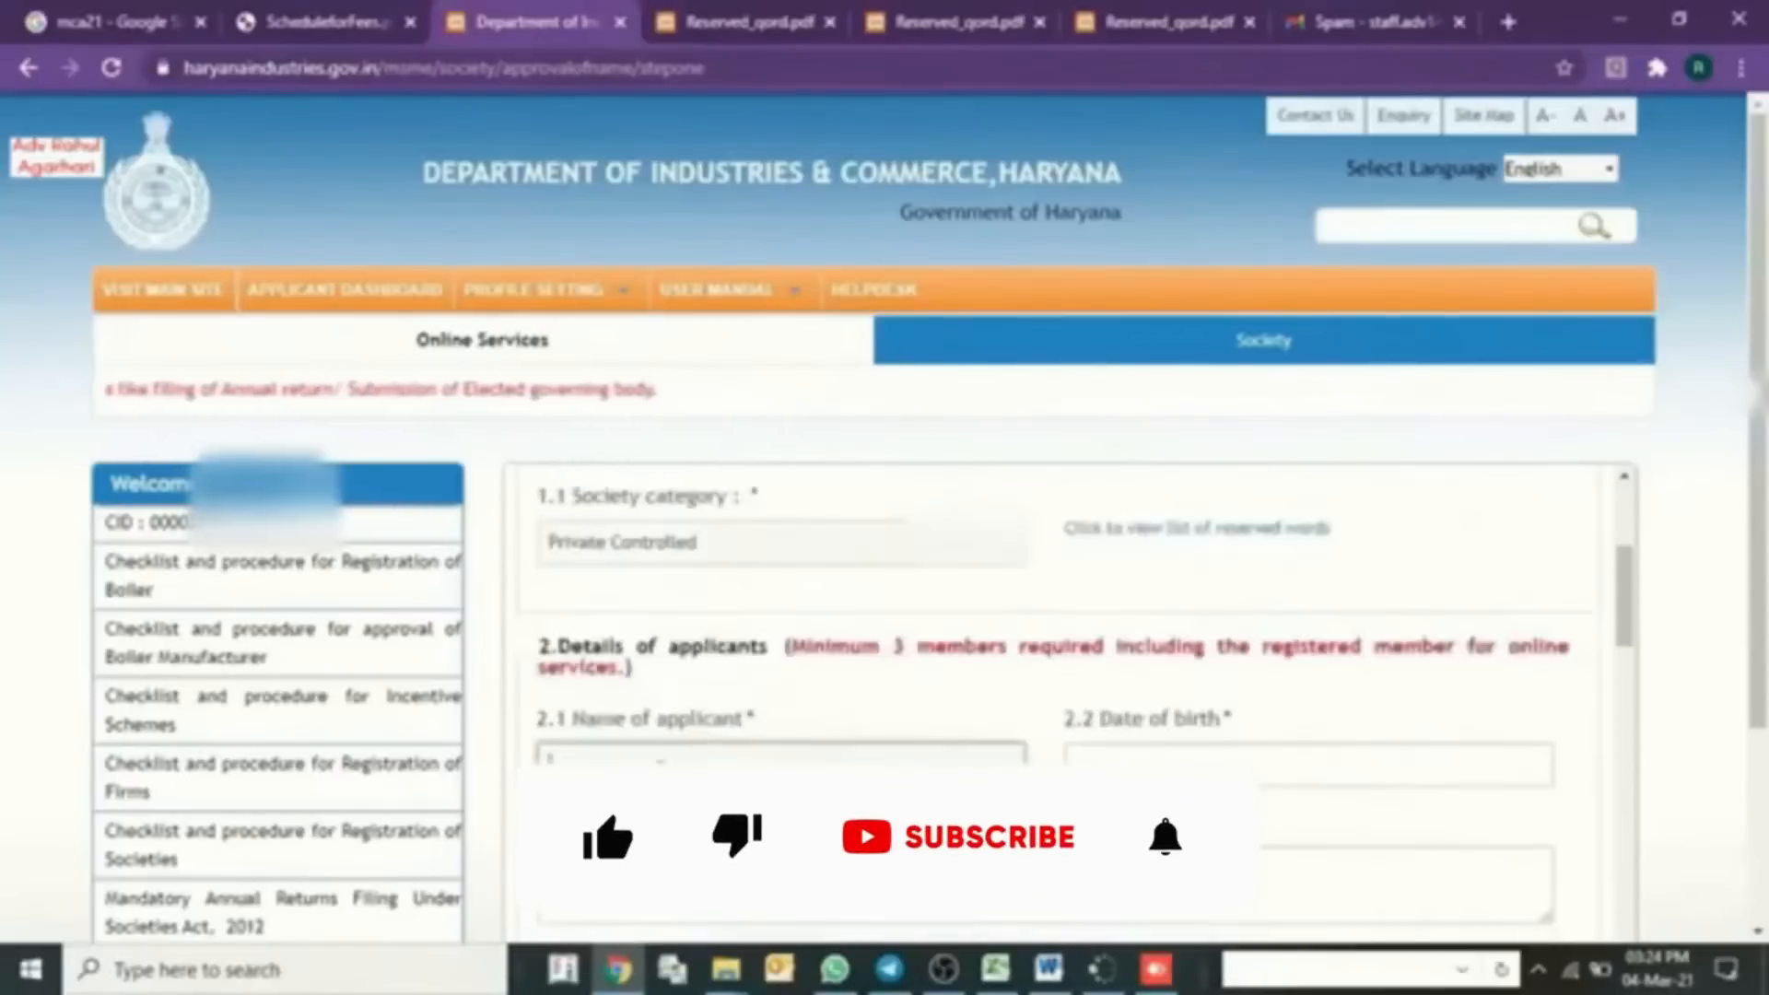
{"action": "scroll", "coordinate": [705, 751], "scroll_direction": "down", "scroll_amount": 3}
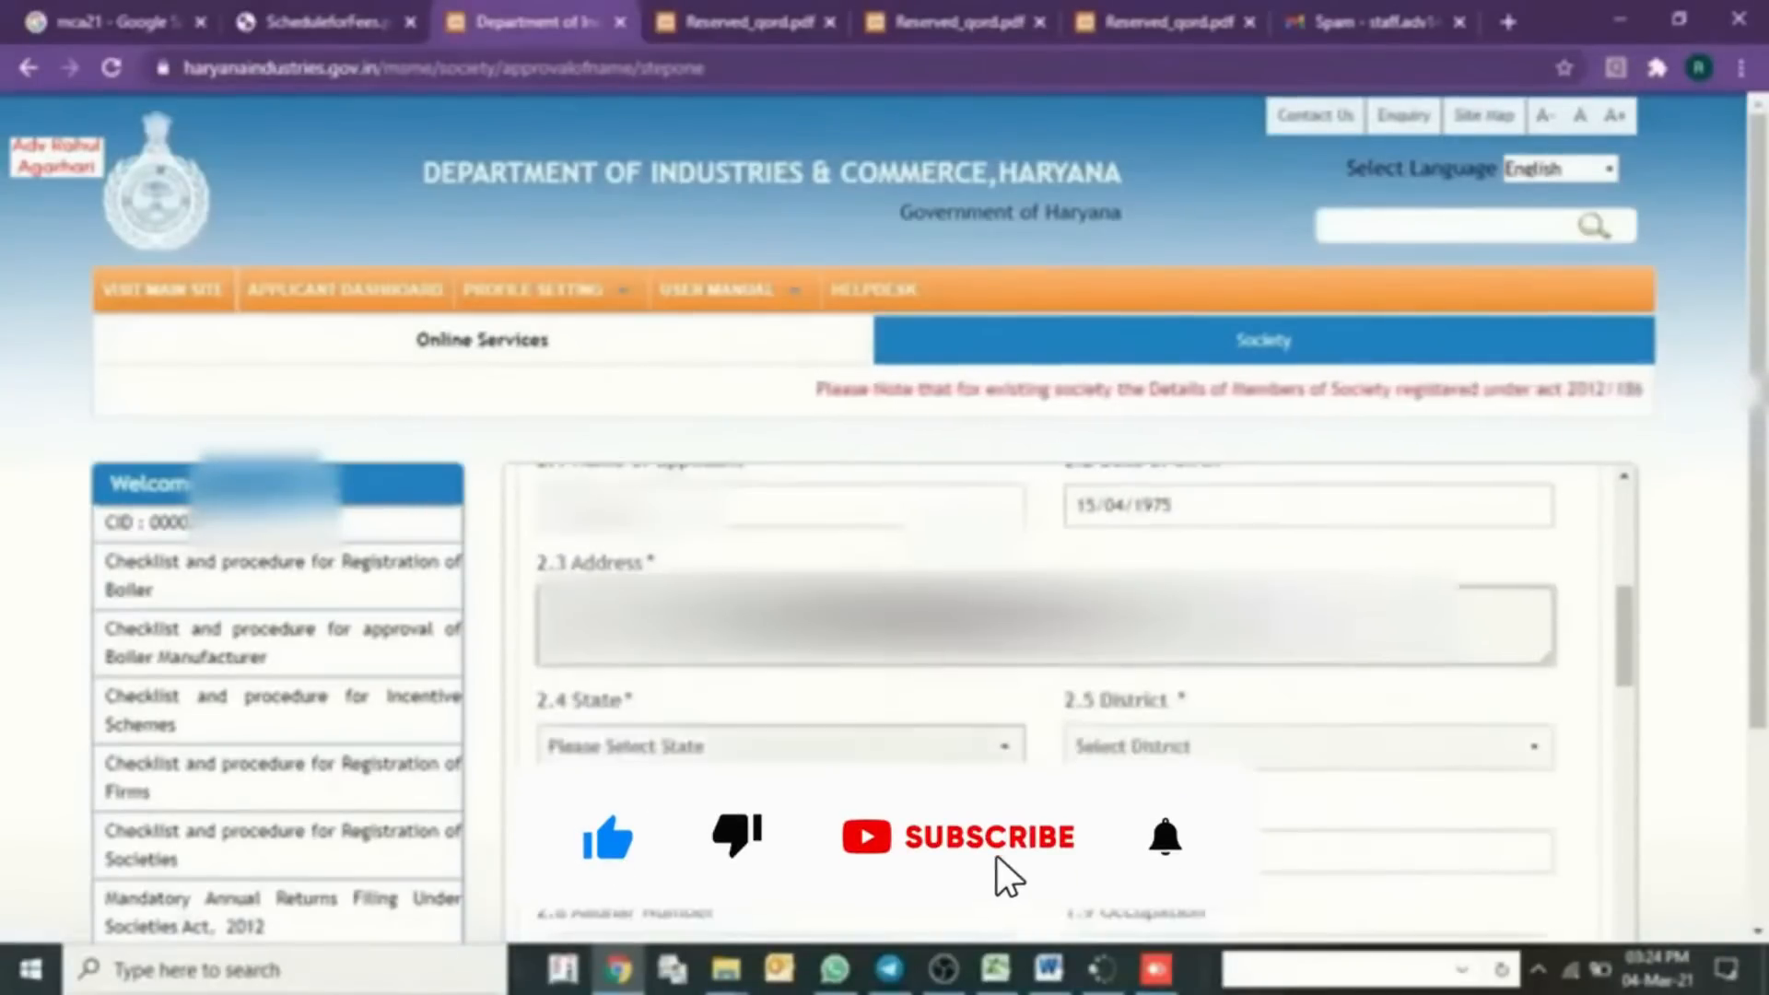
- Set the applicant's state to Haryana and city to Faridabad
{"action": "left_click", "coordinate": [705, 748]}
{"action": "key", "text": "h"}
{"action": "key", "text": "Return"}
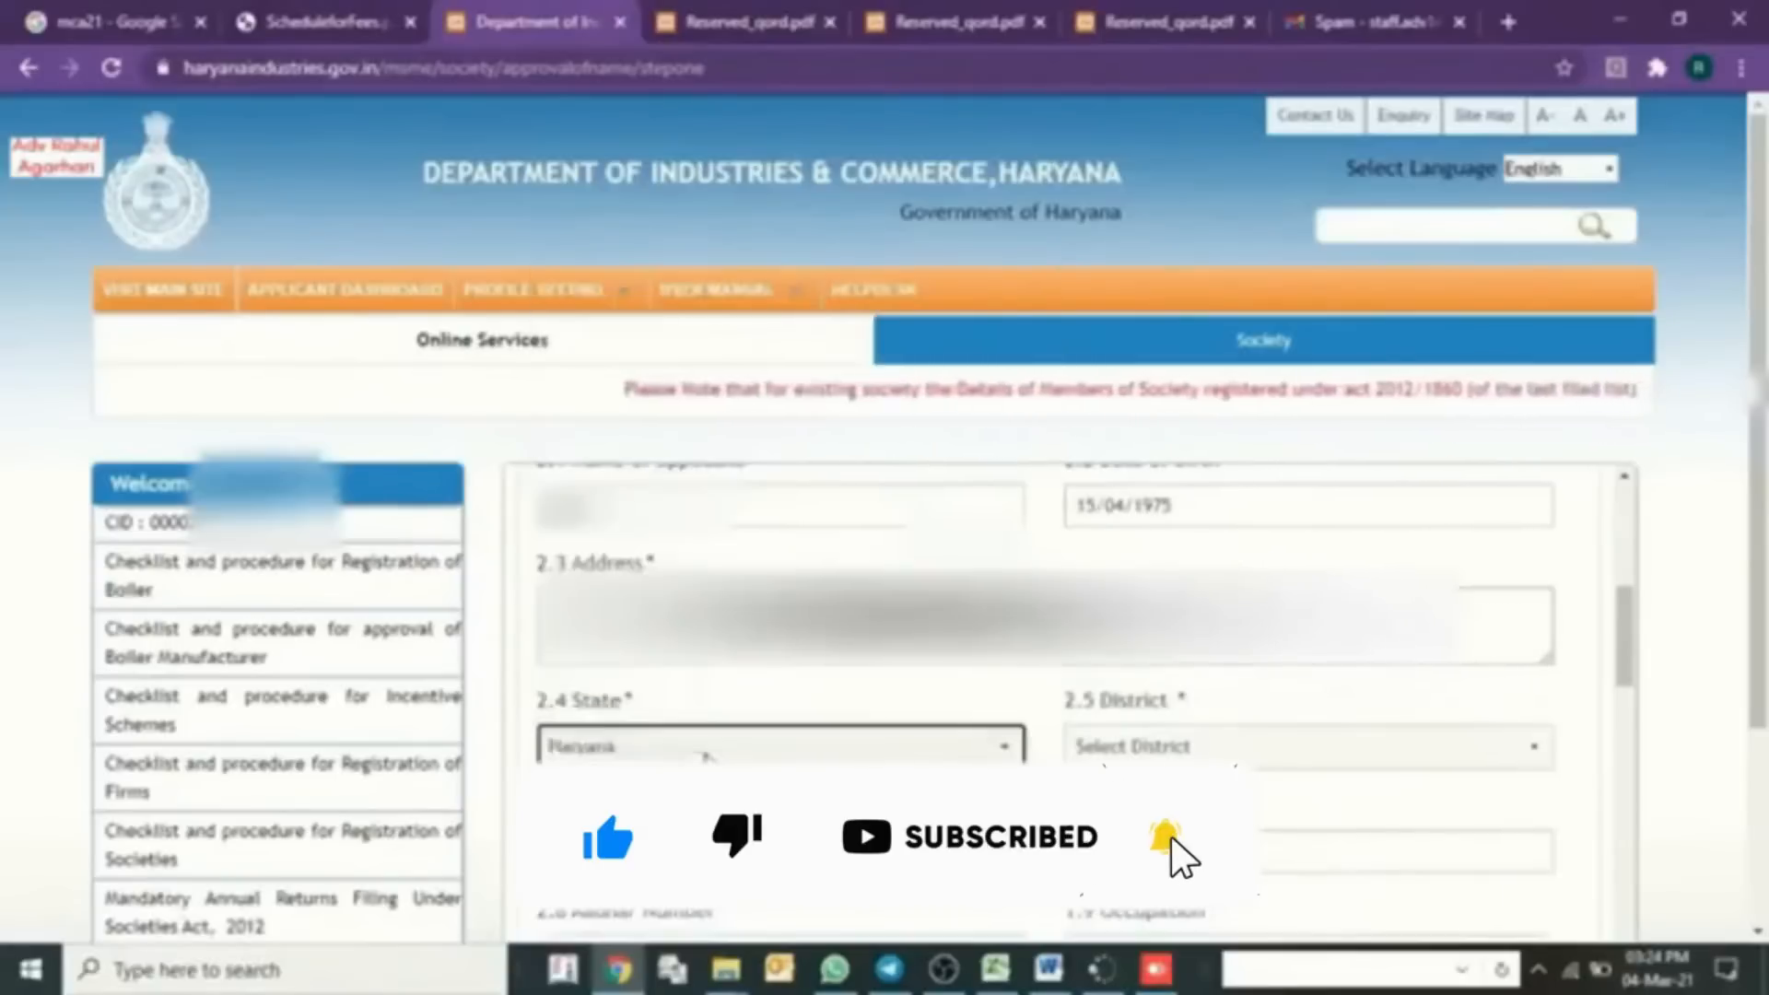
{"action": "key", "text": "Tab"}
{"action": "left_click", "coordinate": [698, 862]}
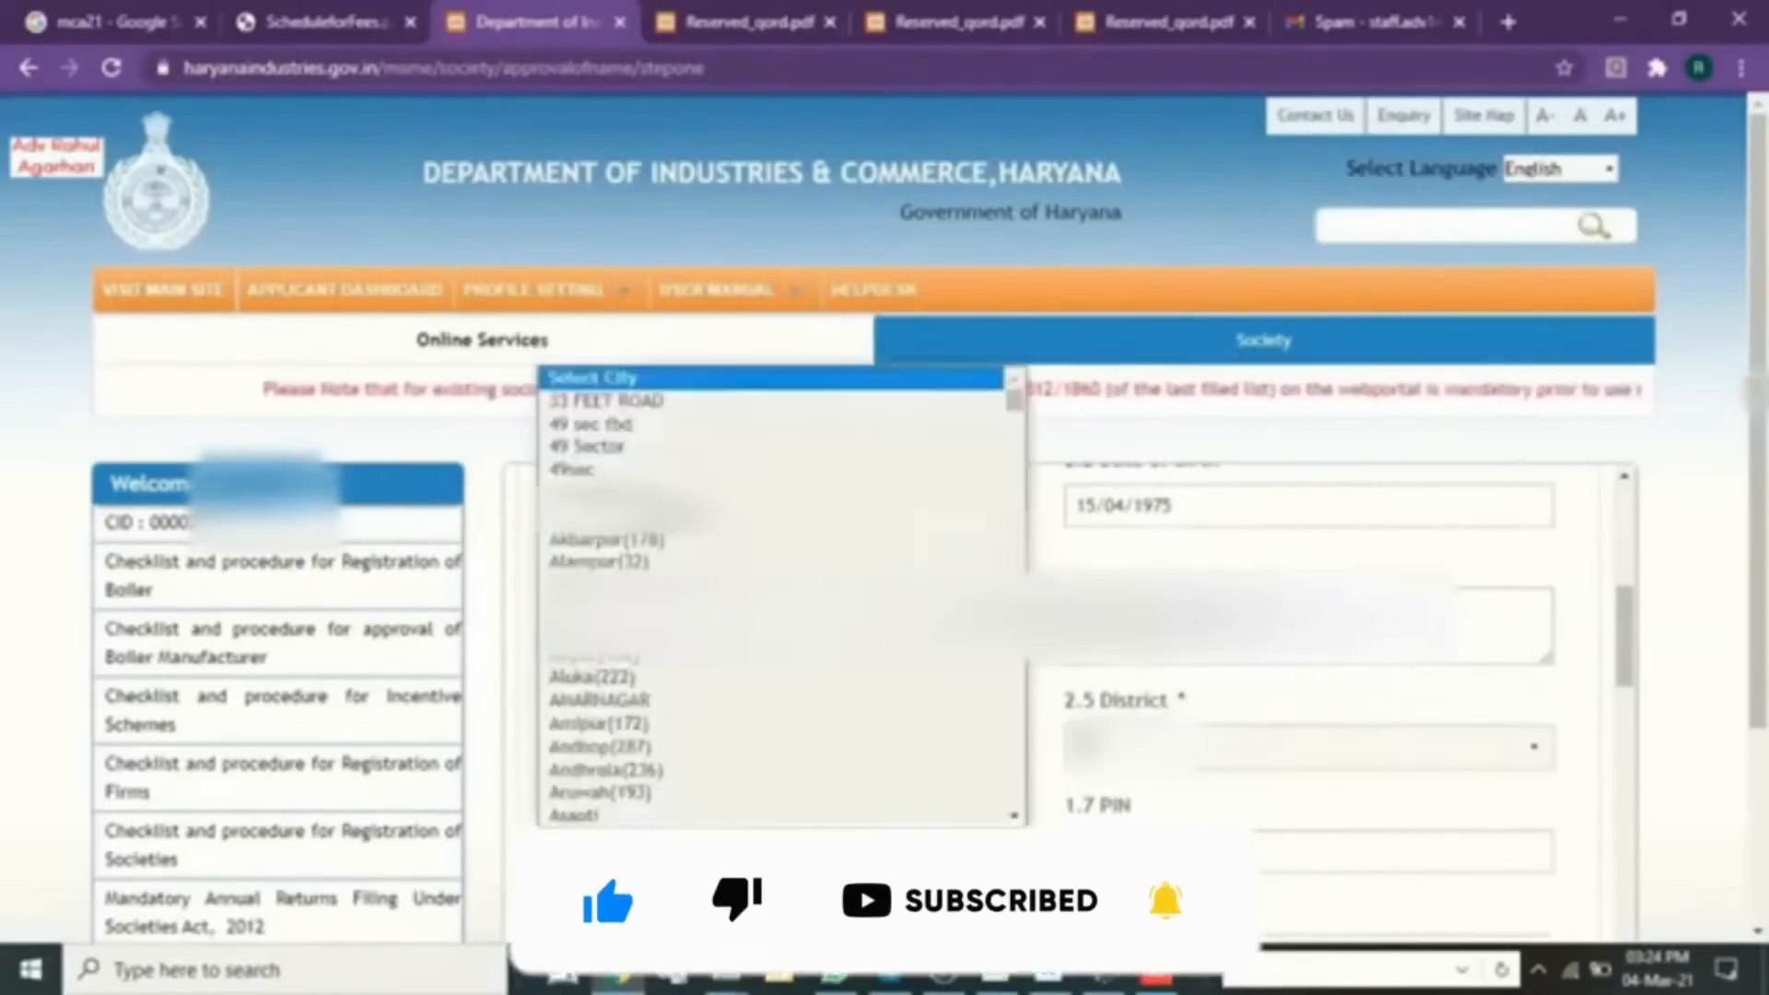
{"action": "key", "text": "f"}
{"action": "key", "text": "a"}
{"action": "key", "text": "Return"}
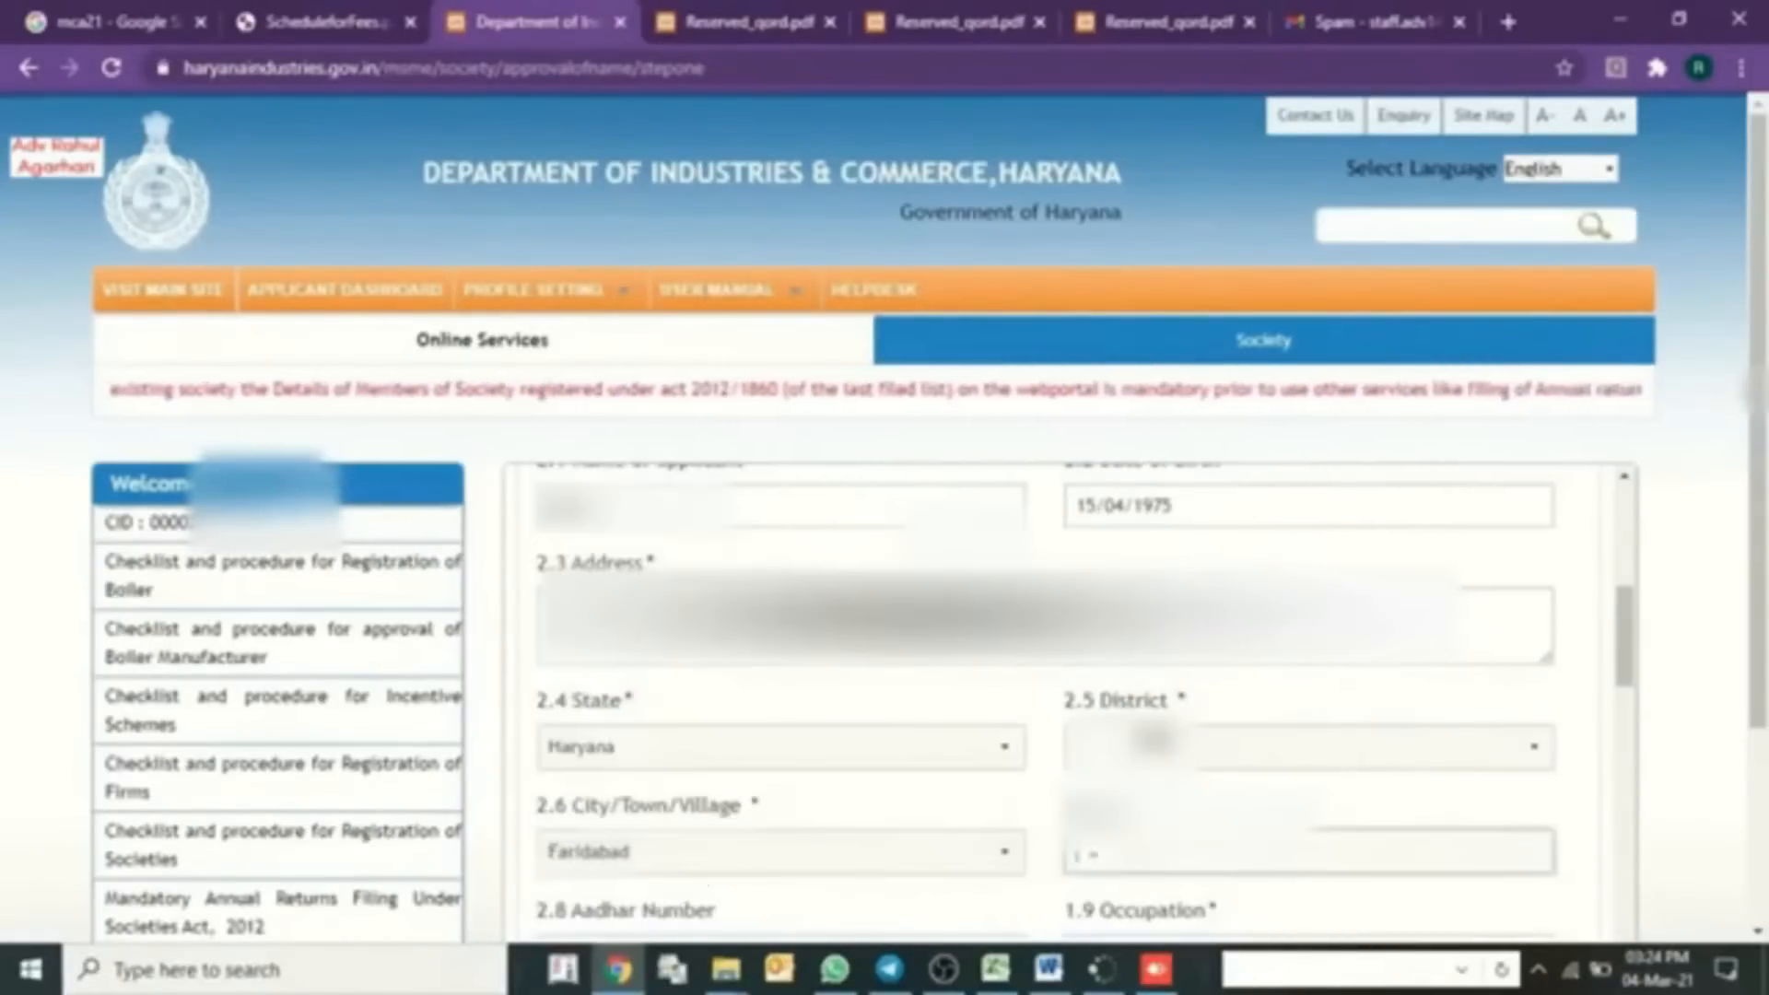
{"action": "key", "text": "Tab"}
{"action": "key", "text": "Tab"}
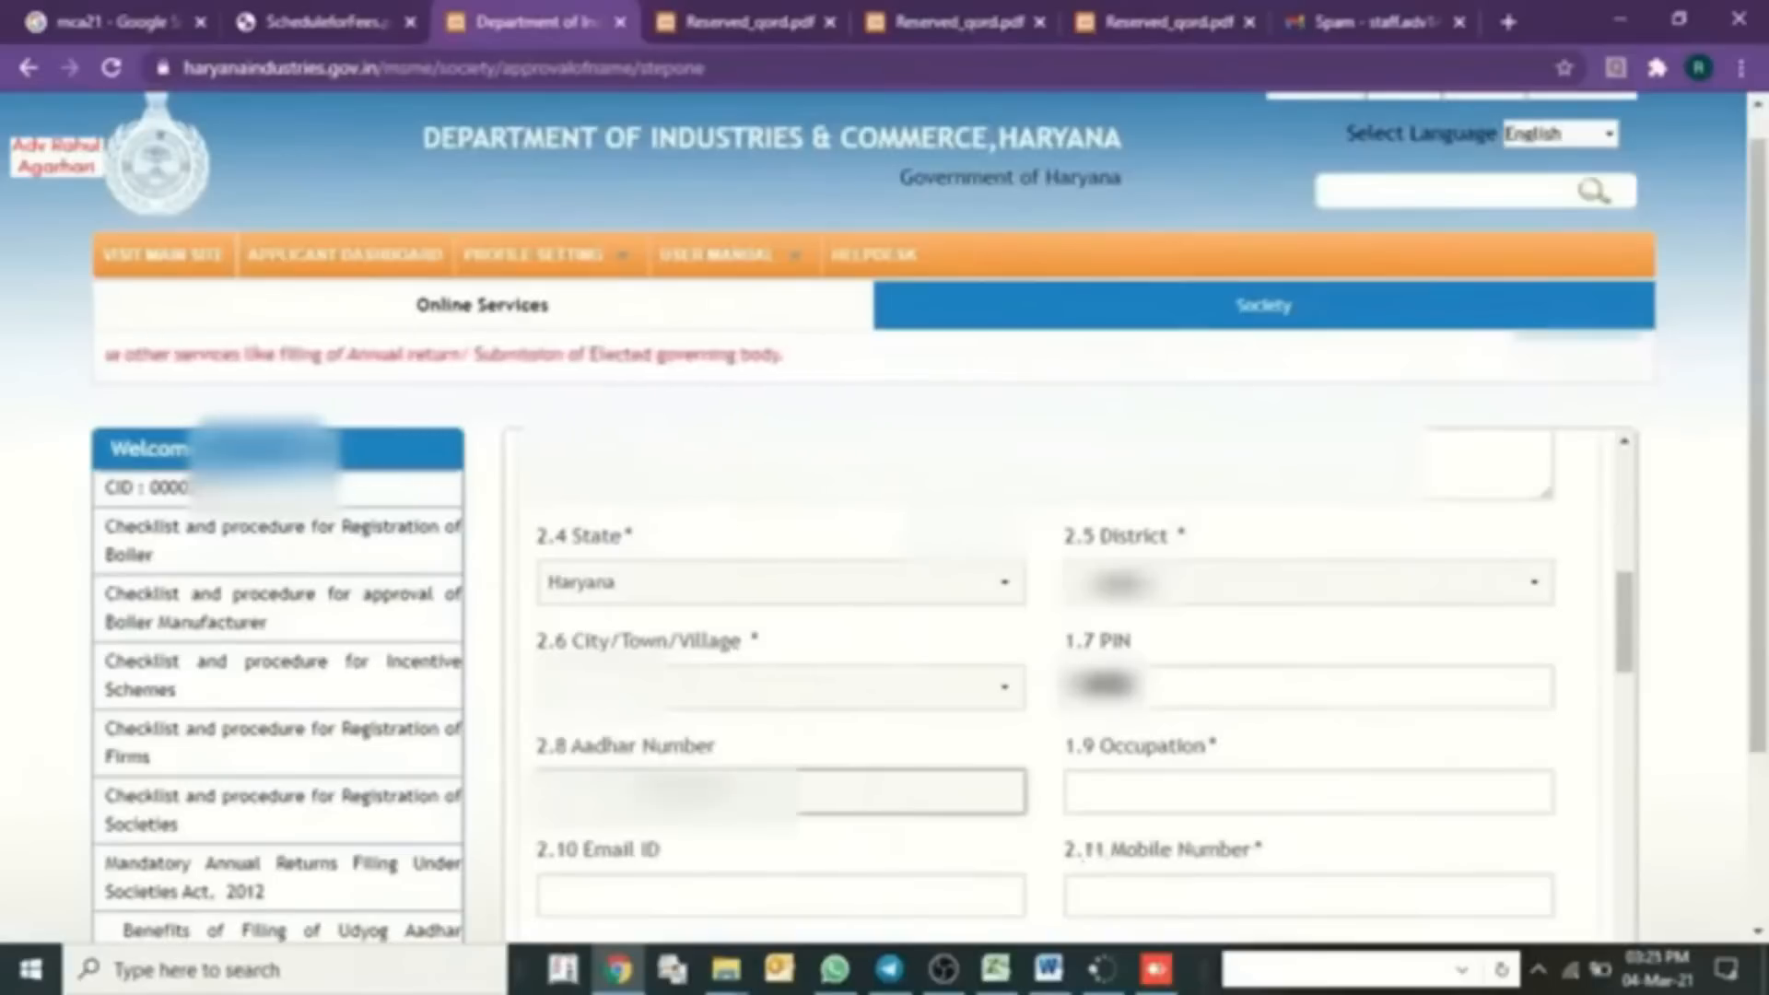
- Fill in the Aadhar and mobile numbers, then choose the Aadhaar card copy file
{"action": "left_click_drag", "start_coordinate": [693, 792], "coordinate": [520, 808]}
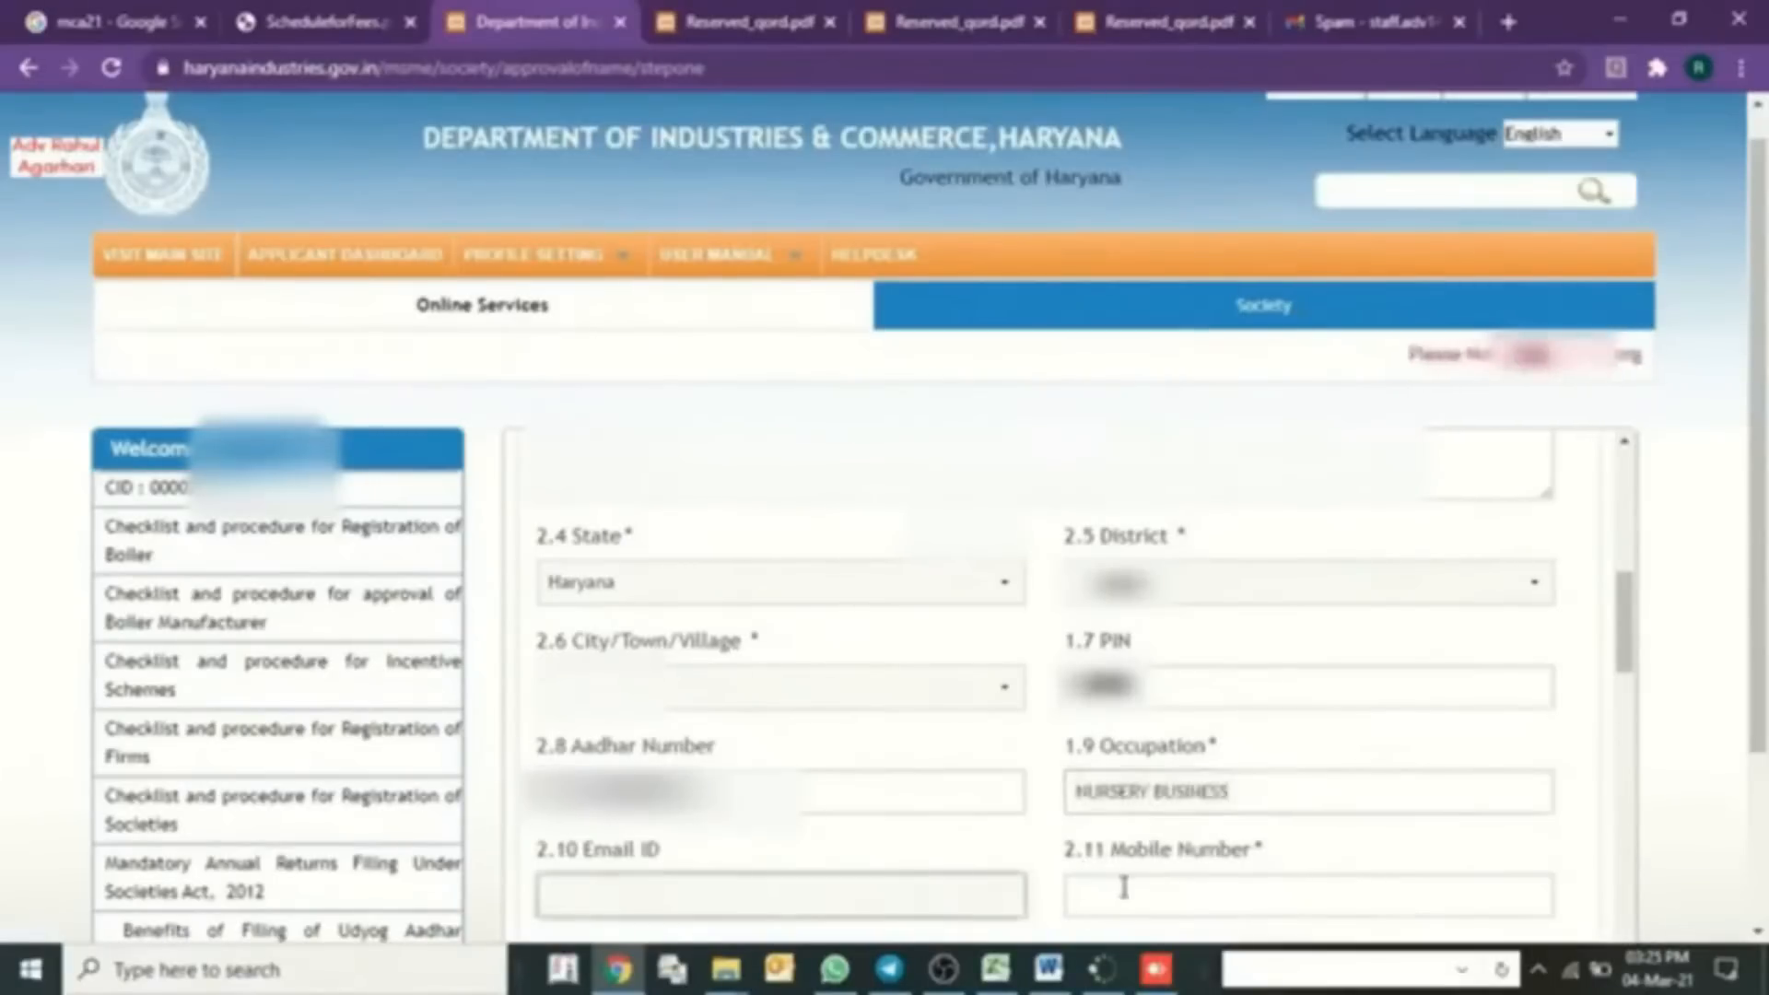
{"action": "left_click", "coordinate": [1122, 889]}
{"action": "key", "text": "ctrl+v"}
{"action": "scroll", "coordinate": [1262, 852], "scroll_direction": "down", "scroll_amount": 1}
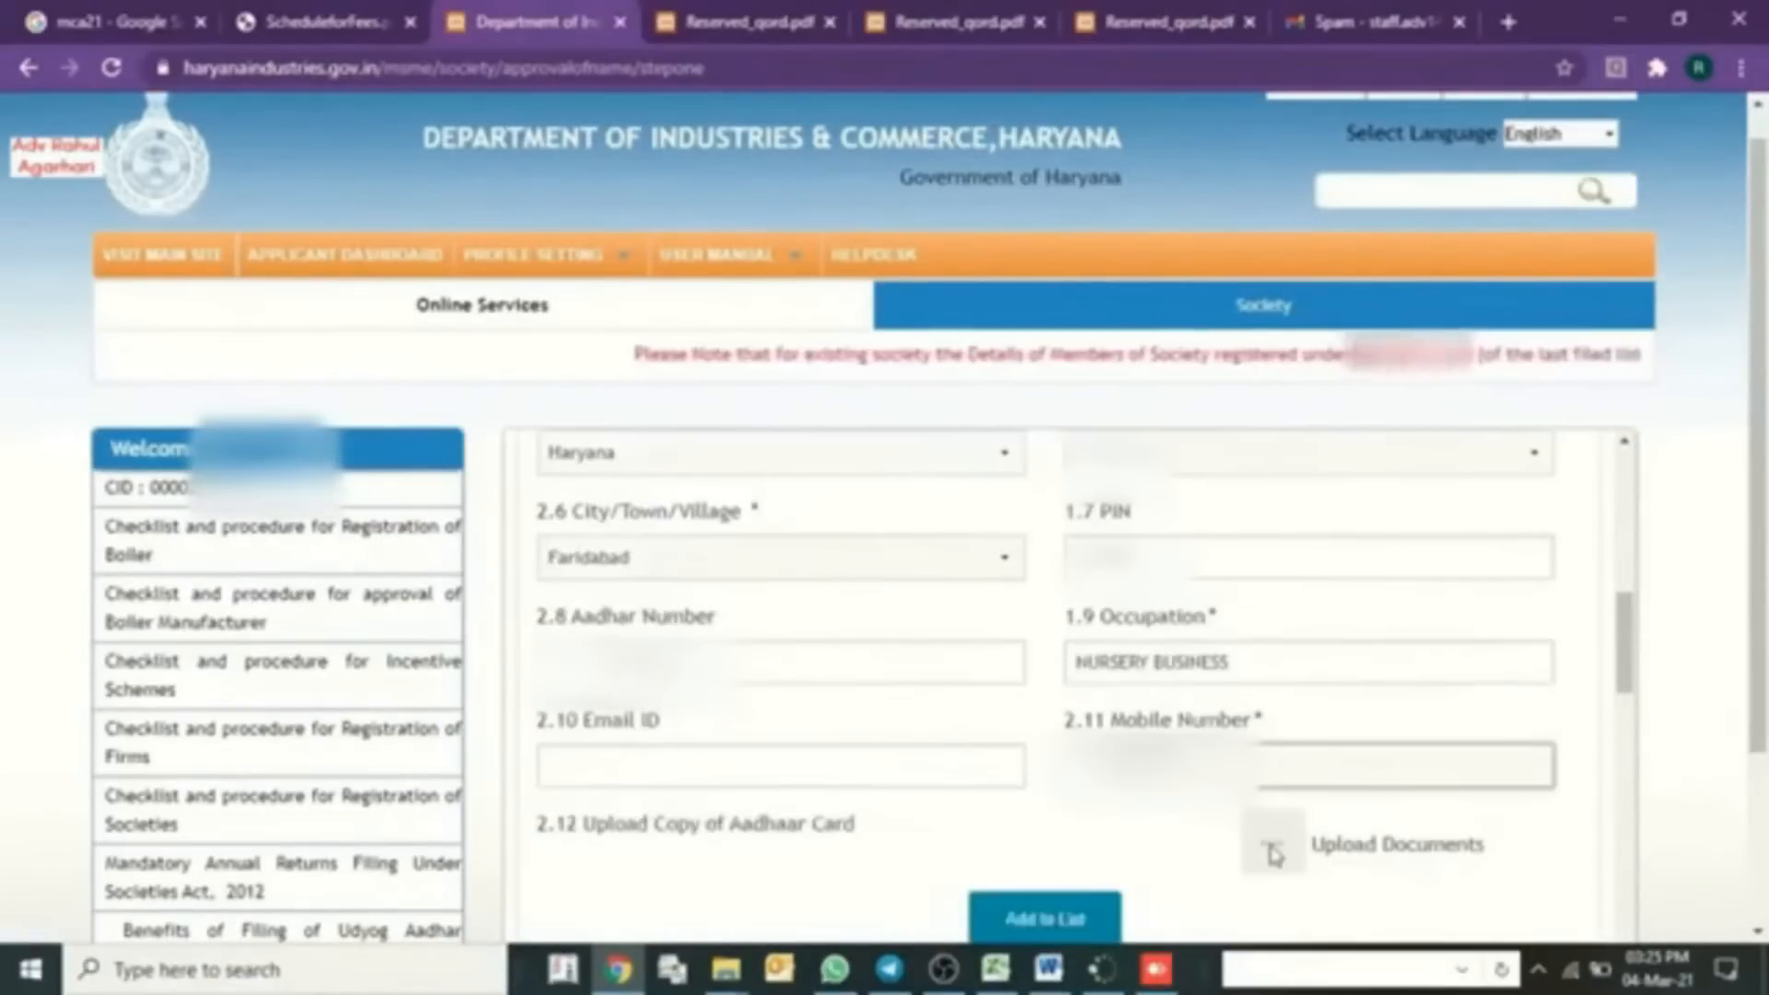
{"action": "left_click", "coordinate": [1272, 862]}
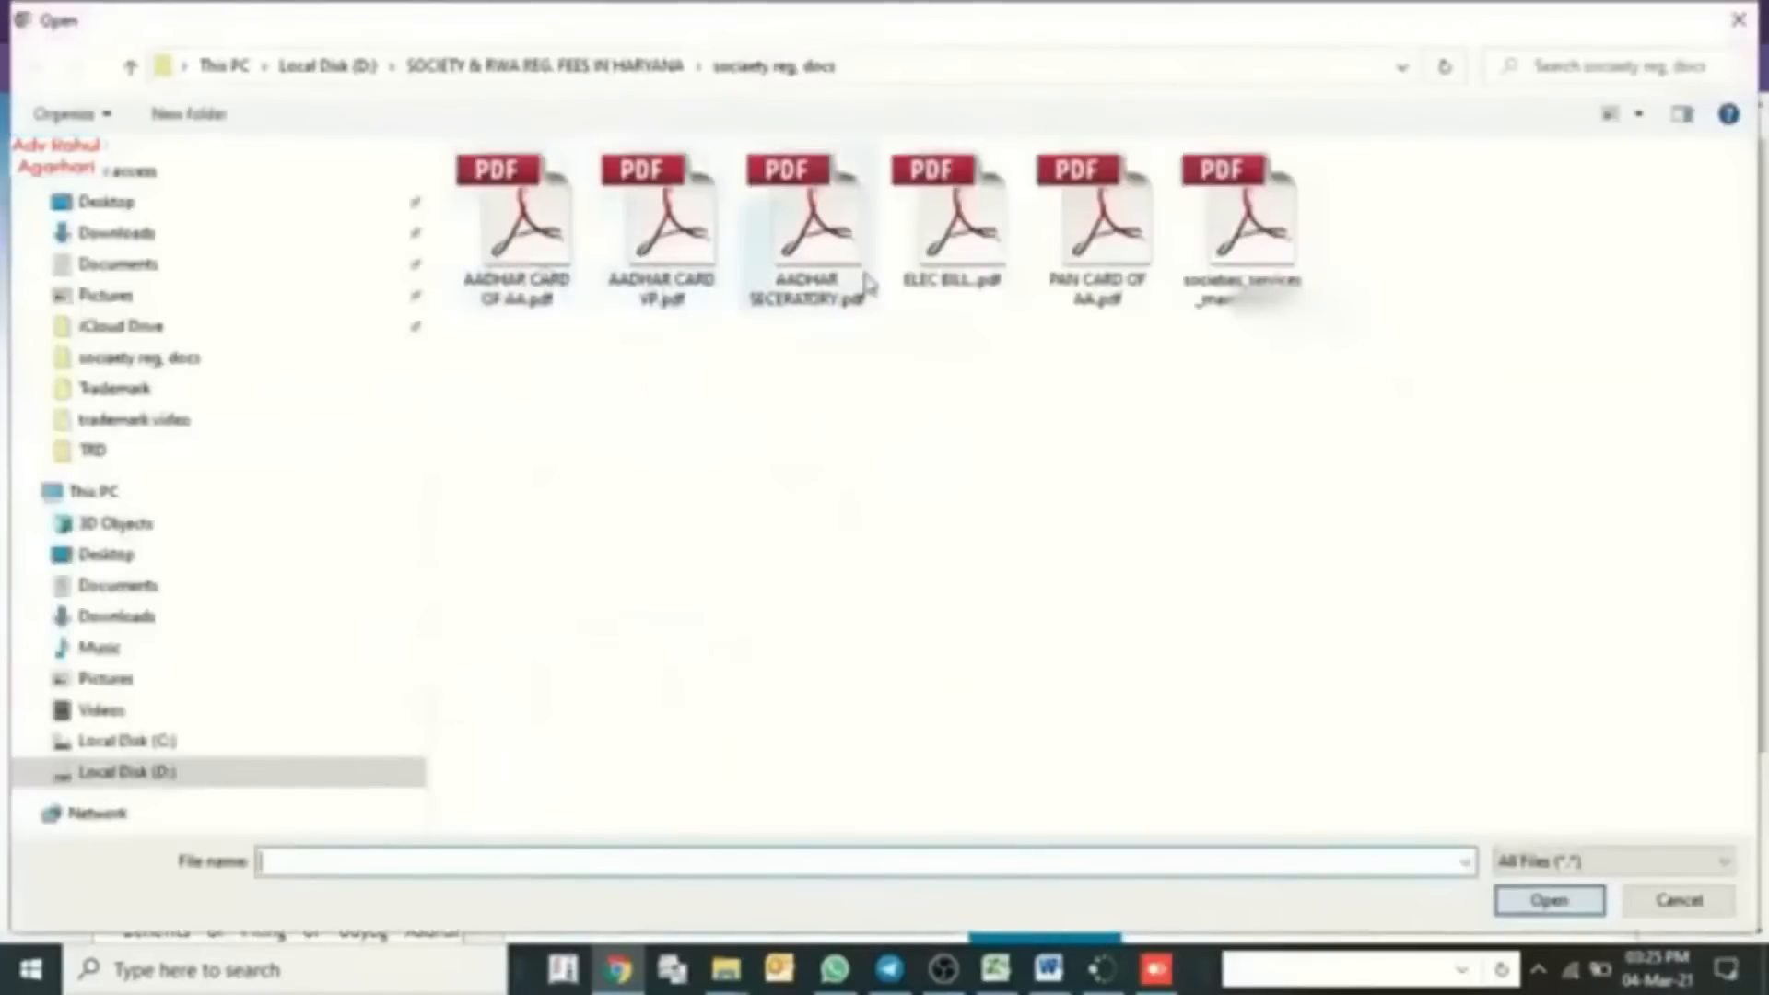
- Attach the Aadhaar card PDF and add members until five NURSERY BUSINESS applicants are listed
{"action": "double_click", "coordinate": [804, 225]}
{"action": "scroll", "coordinate": [1003, 791], "scroll_direction": "down", "scroll_amount": 1}
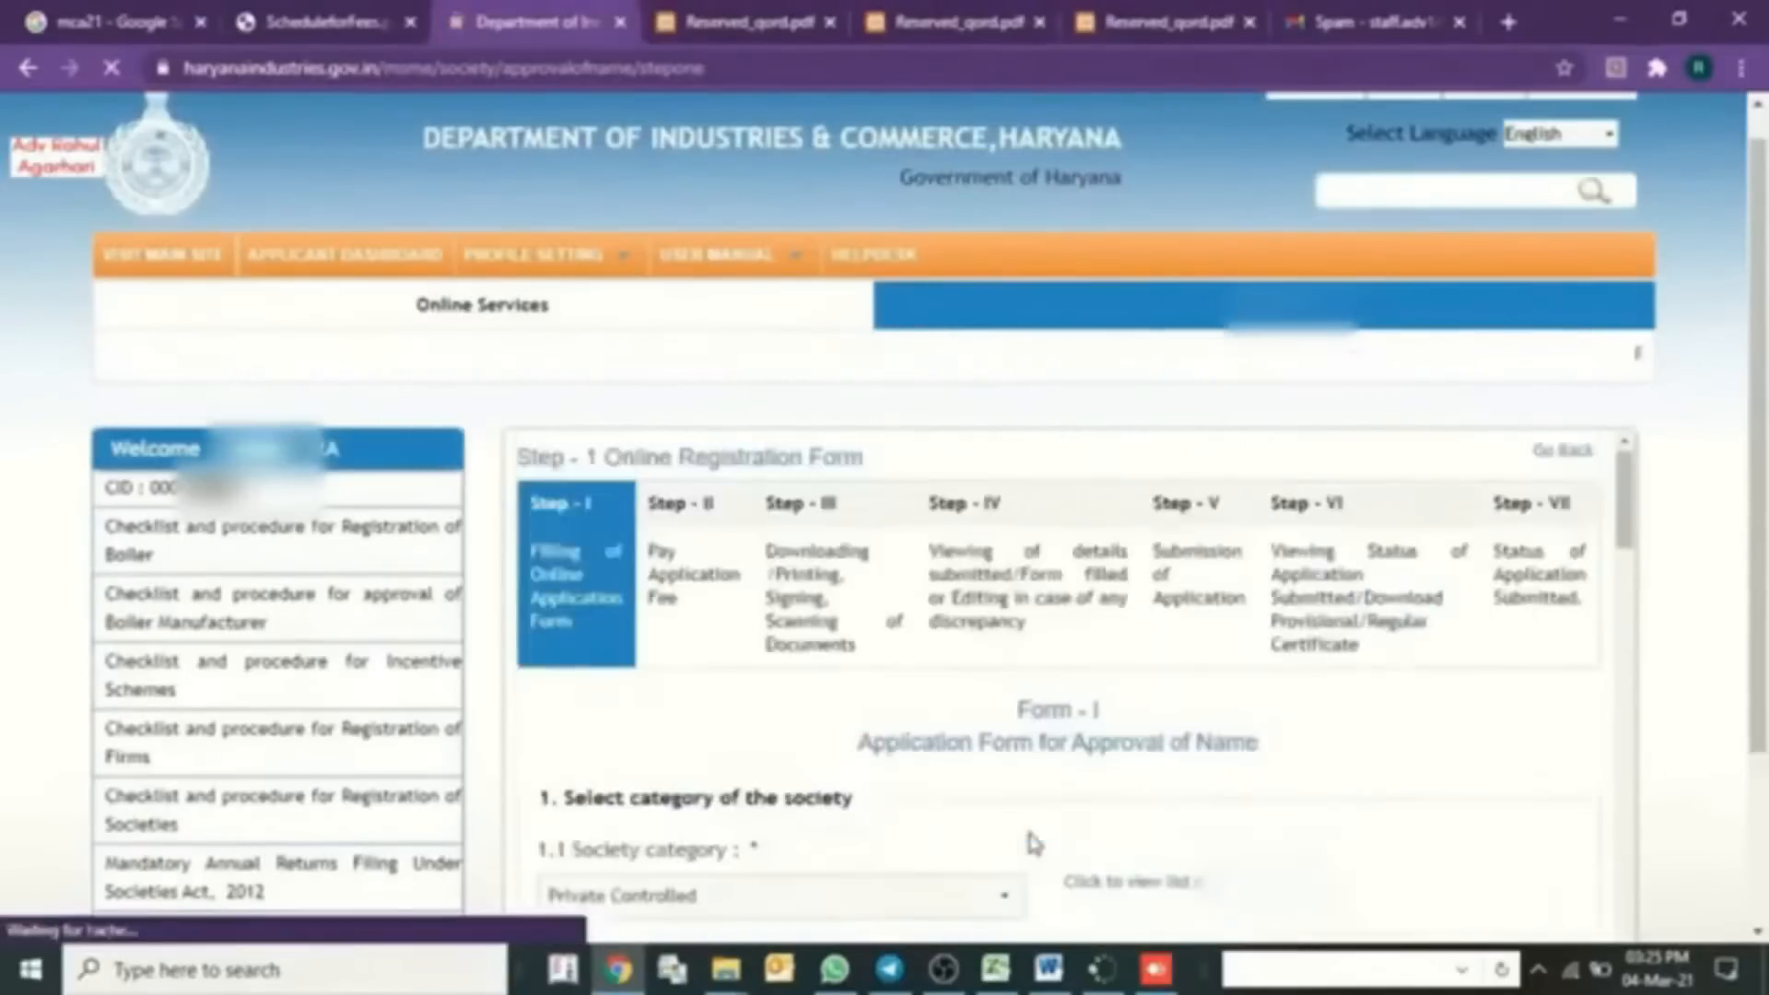
{"action": "scroll", "coordinate": [1026, 821], "scroll_direction": "down", "scroll_amount": 7}
{"action": "scroll", "coordinate": [1032, 828], "scroll_direction": "down", "scroll_amount": 8}
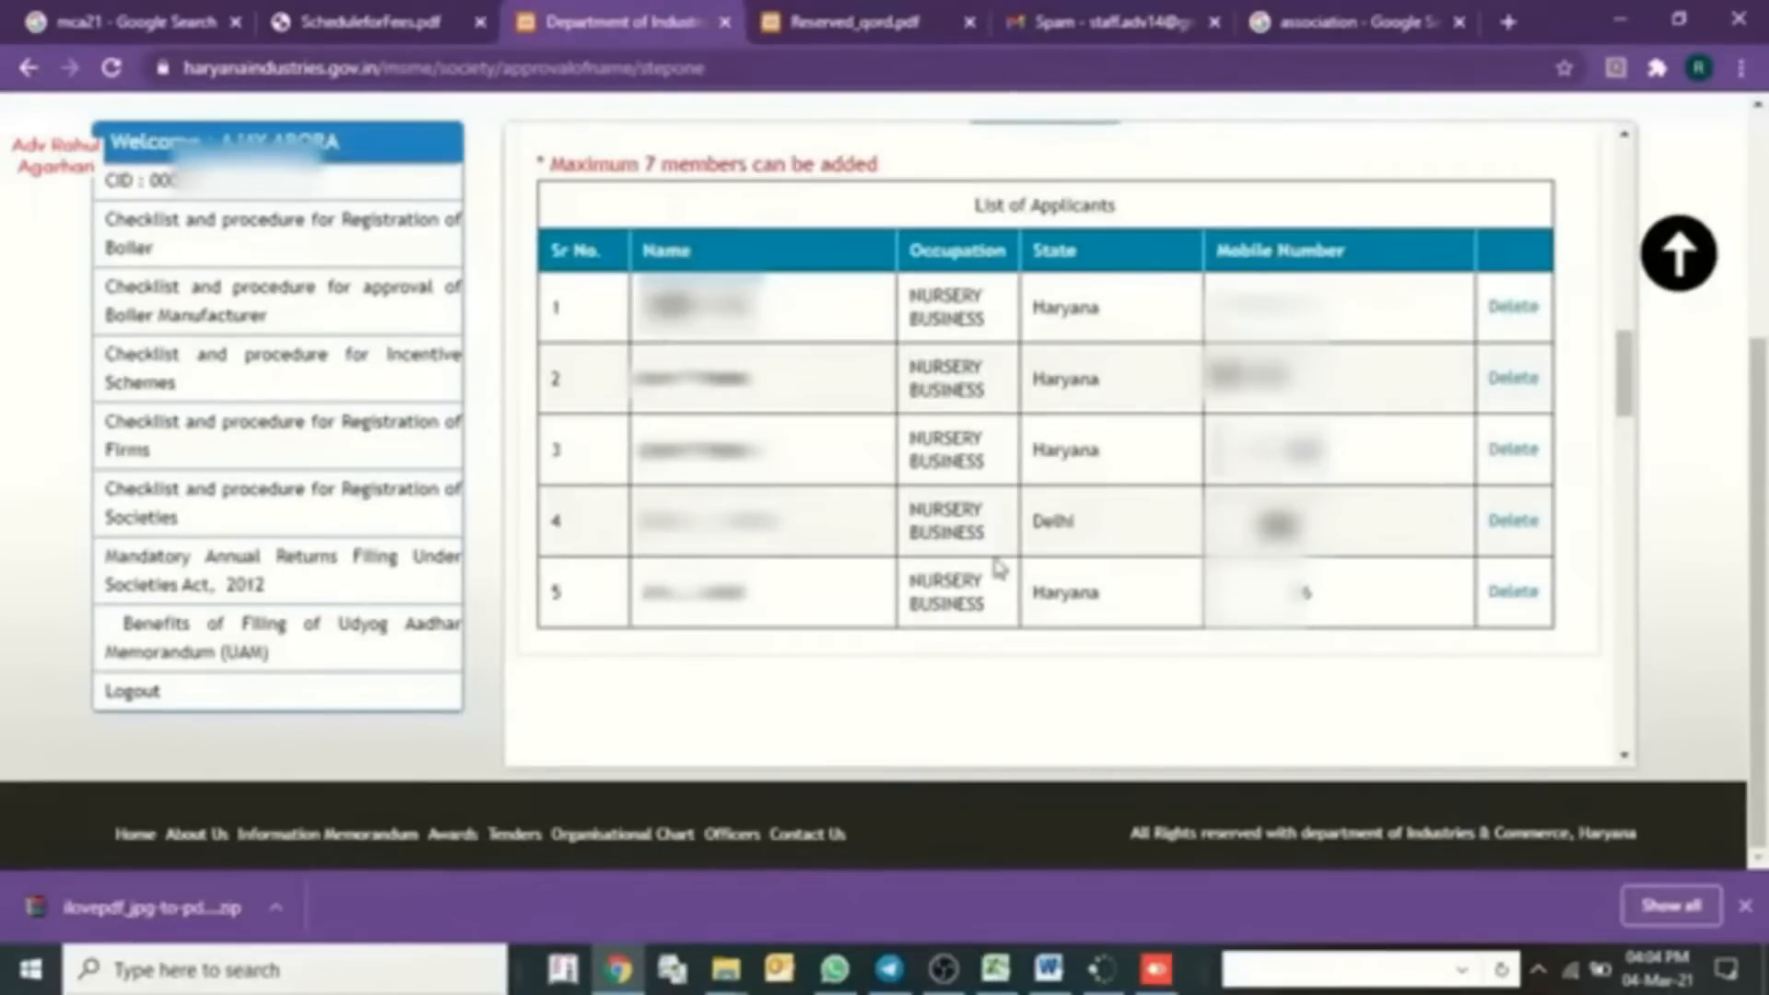
- Scroll down to section 3, Proposed name of the society
{"action": "scroll", "coordinate": [1000, 568], "scroll_direction": "down", "scroll_amount": 5}
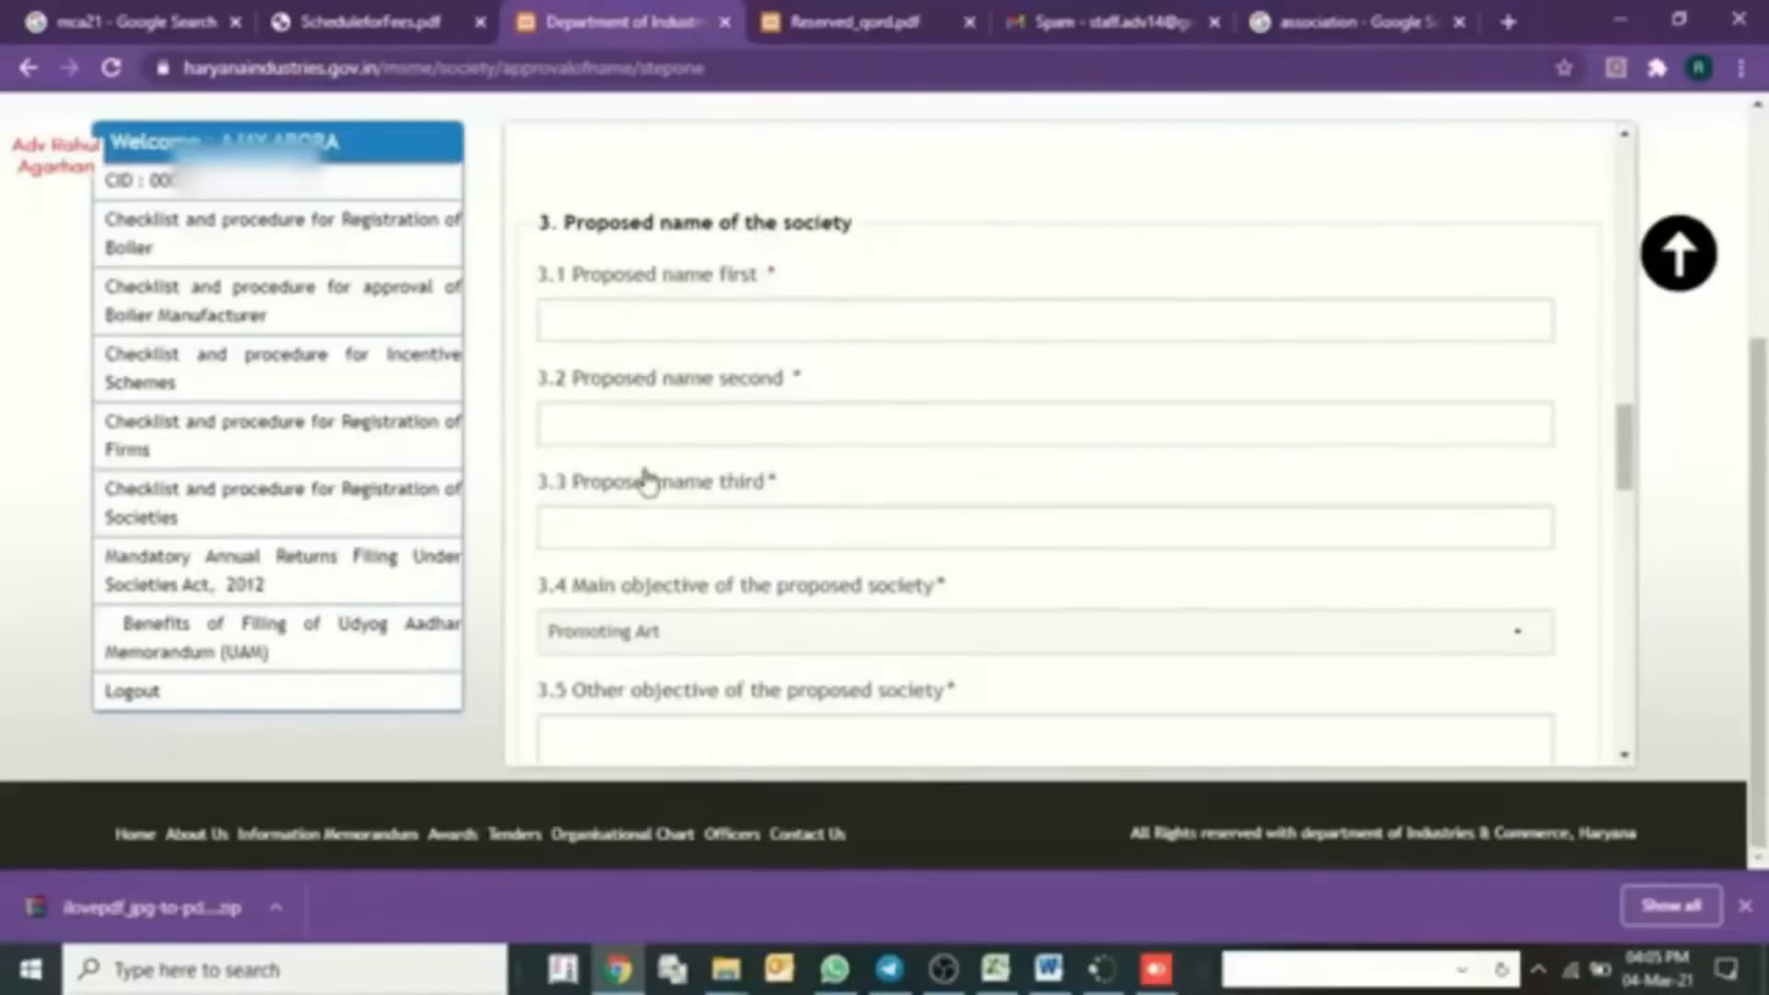
- Enter the three proposed names for the society
{"action": "left_click", "coordinate": [696, 327]}
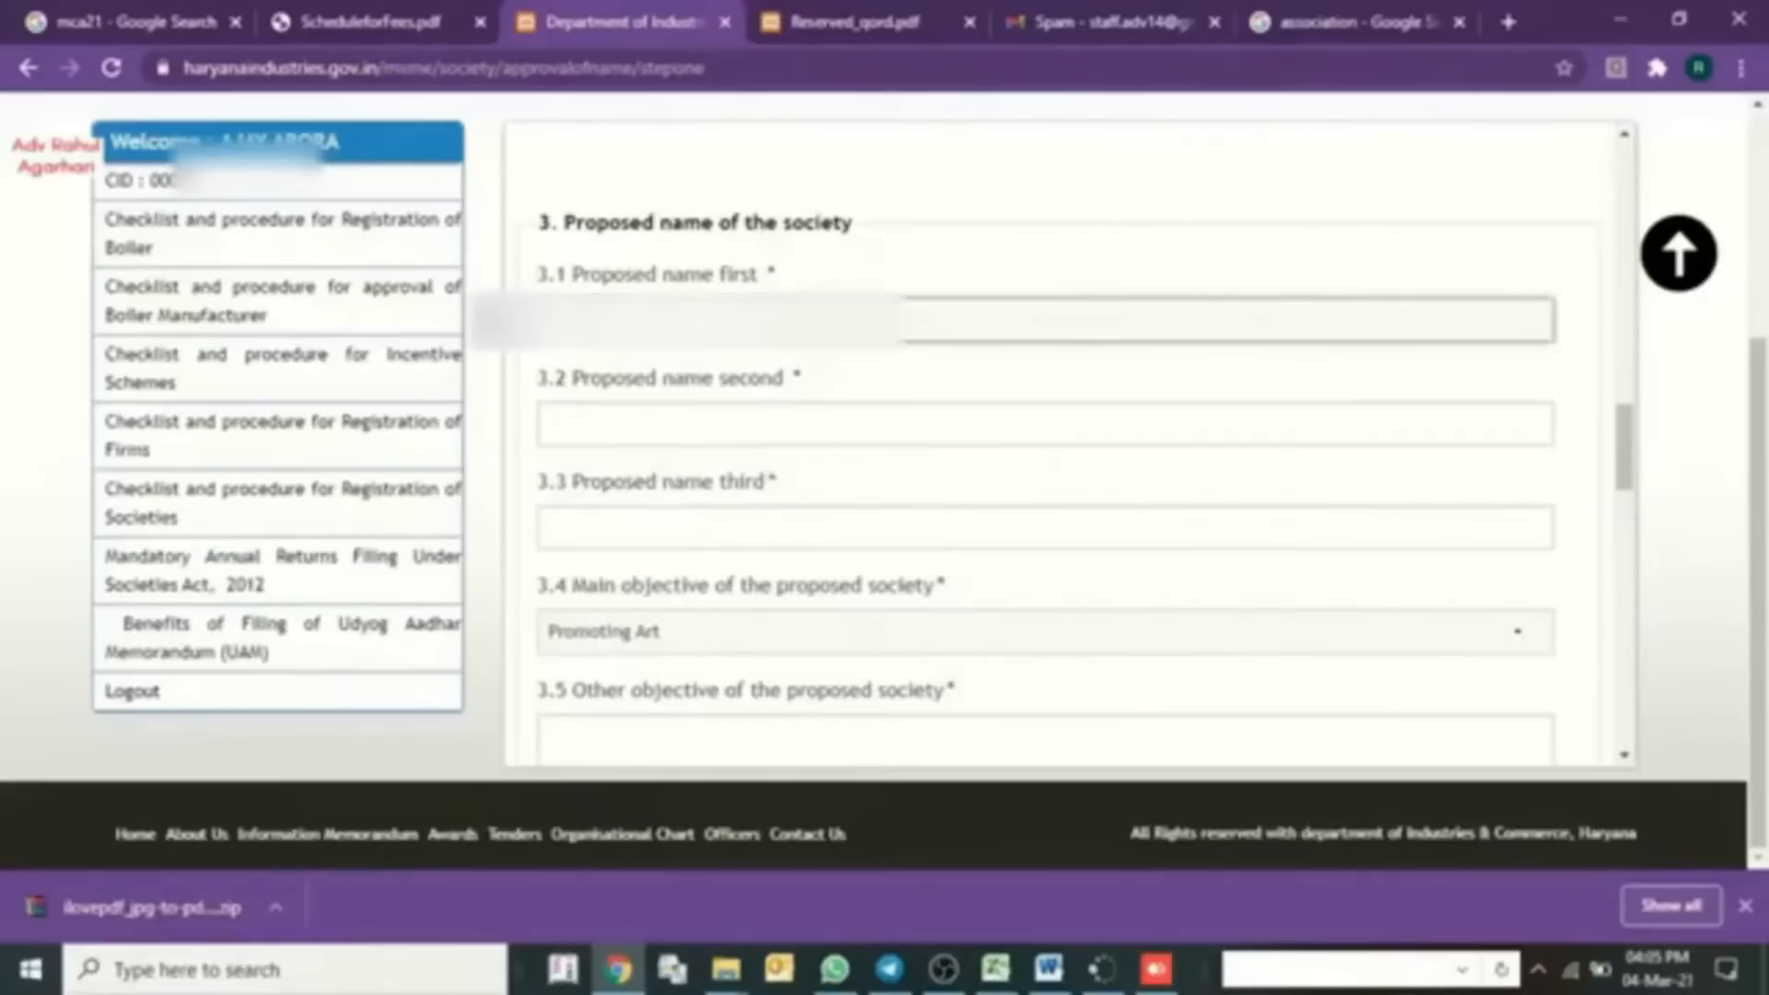
{"action": "key", "text": "Tab"}
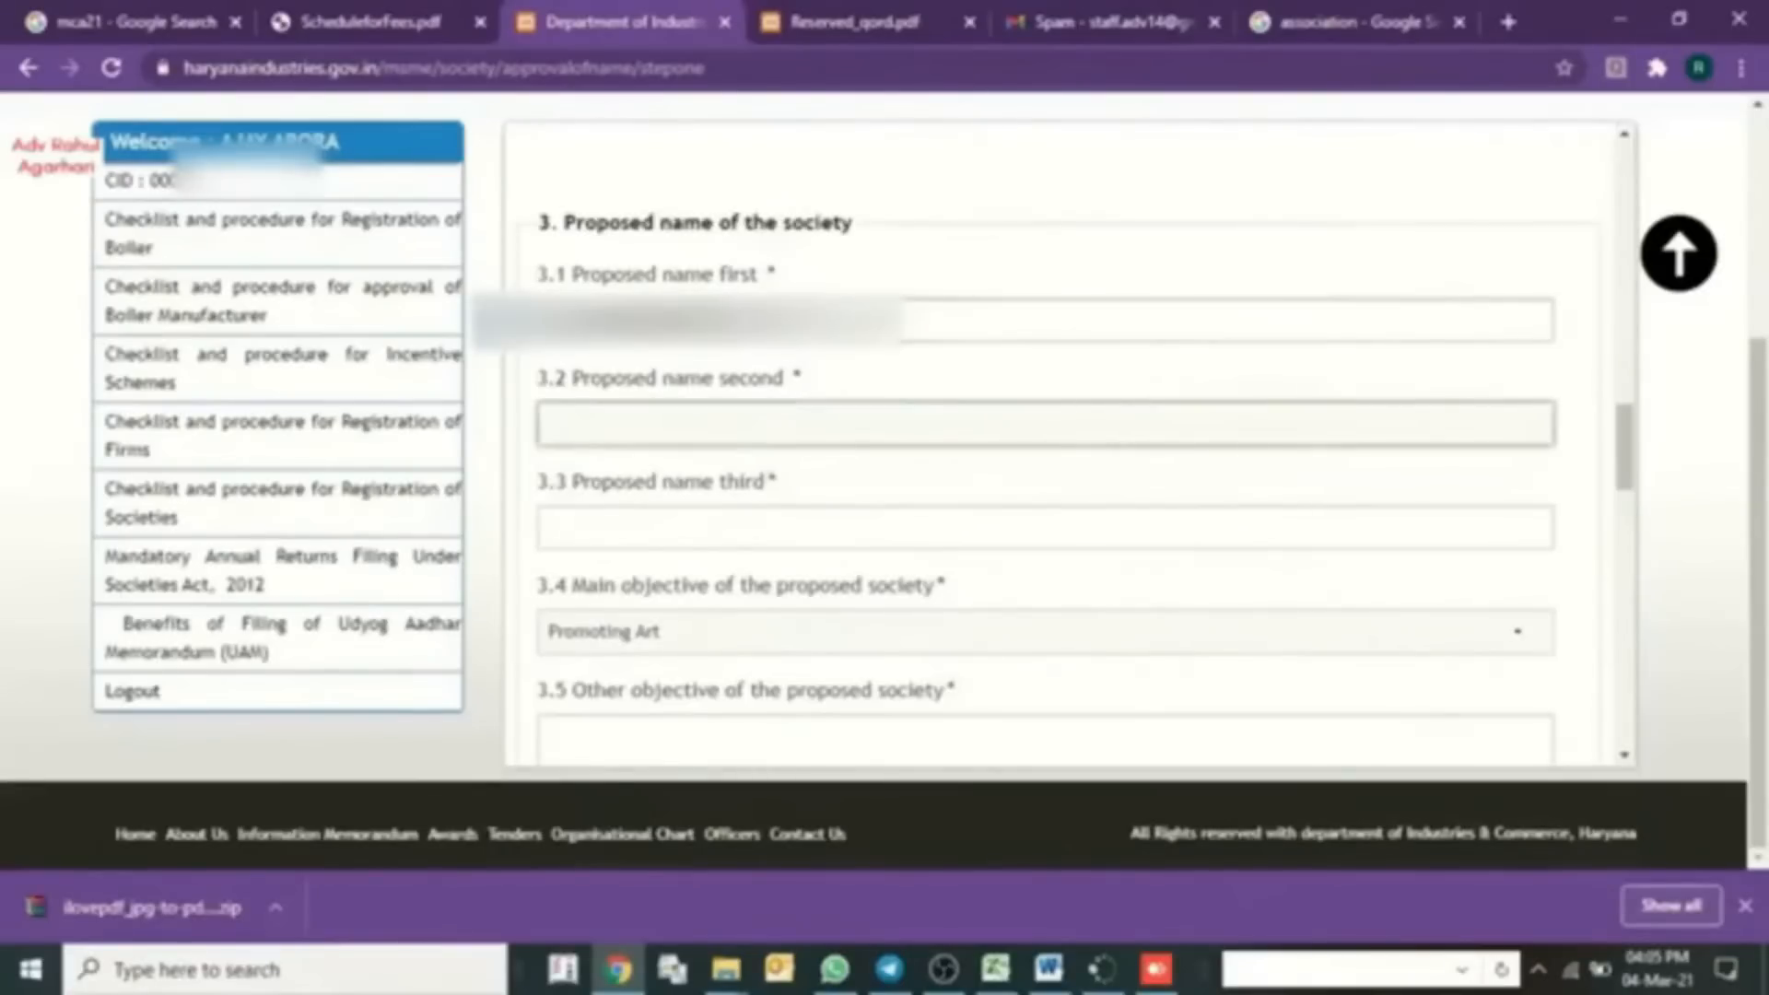
{"action": "key", "text": "Tab"}
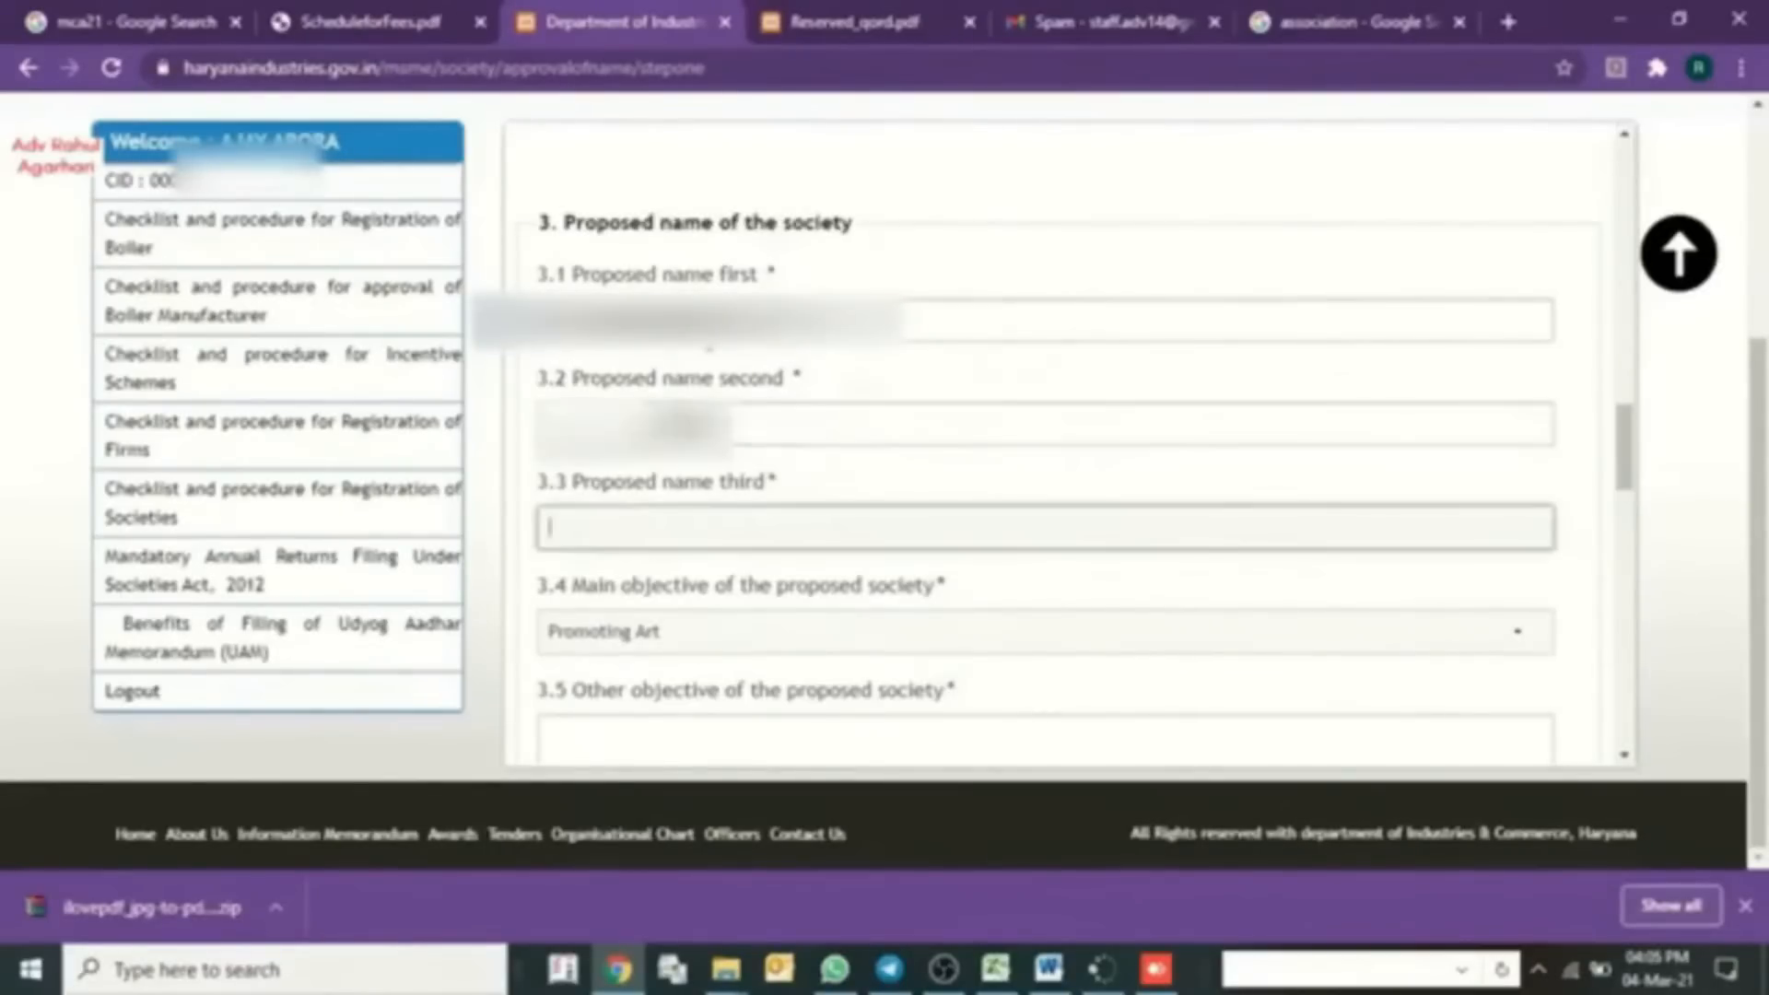
{"action": "key", "text": "ctrl+v"}
{"action": "key", "text": "Tab"}
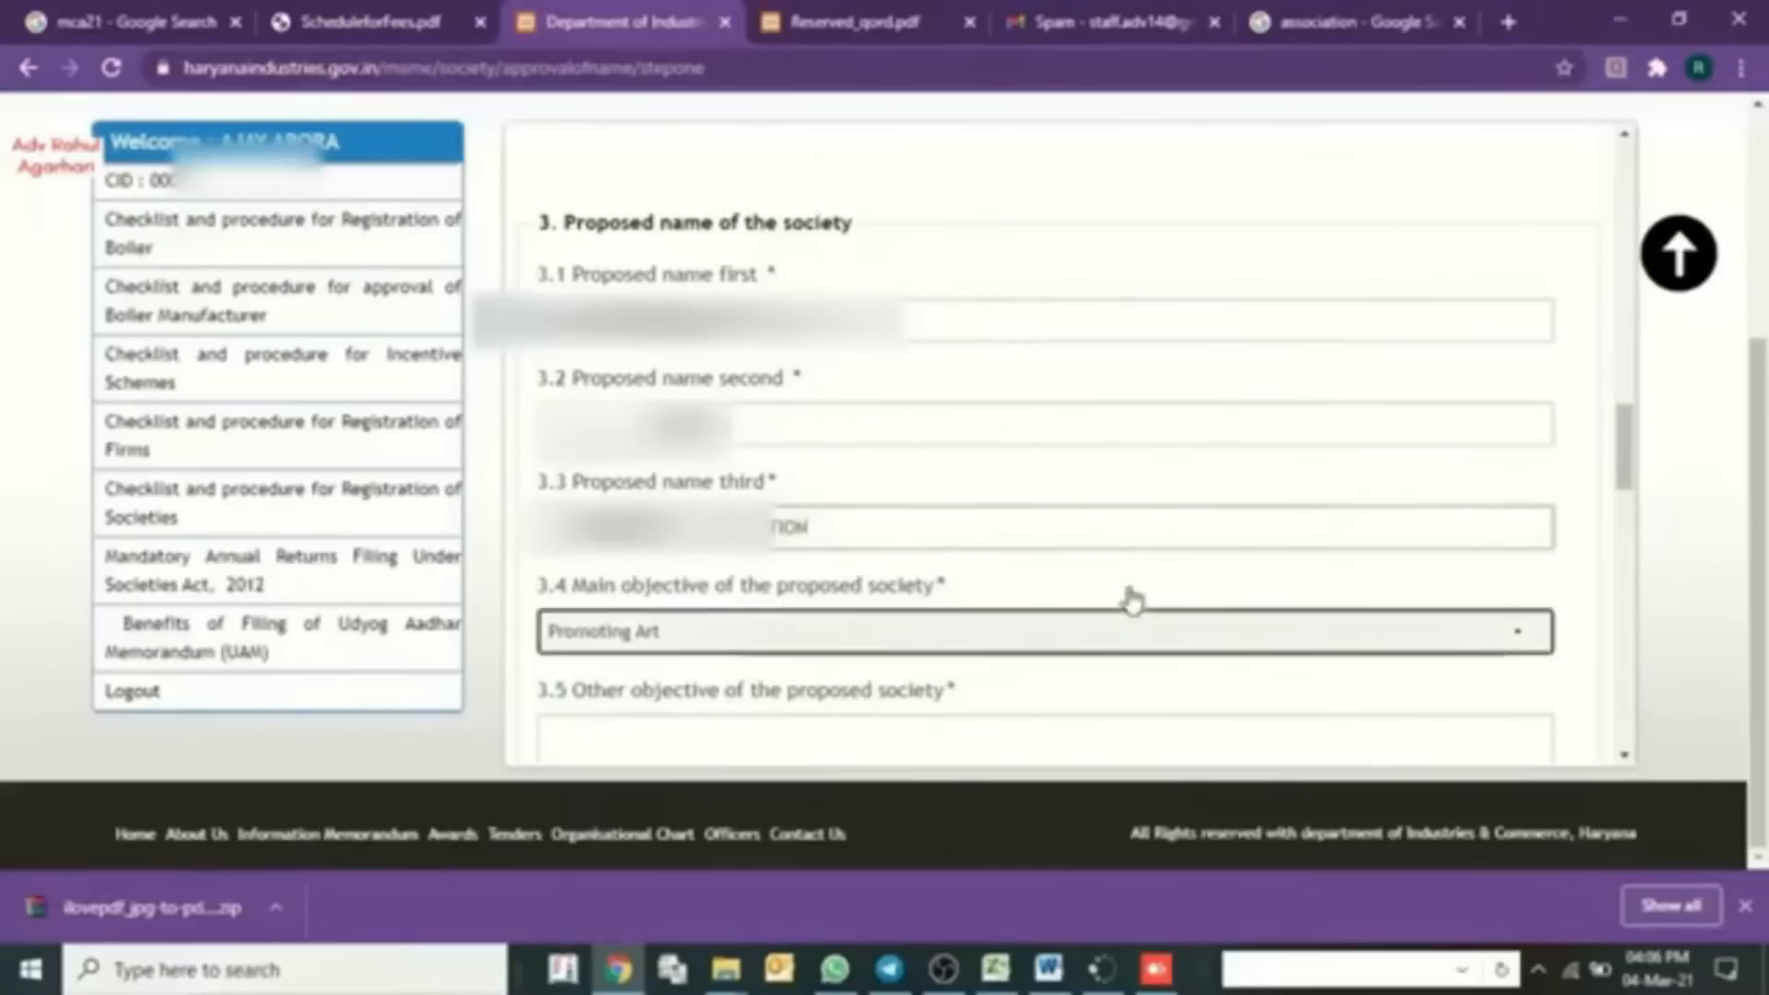
- Set the society's main objective to Environment Protection
{"action": "left_click", "coordinate": [687, 327]}
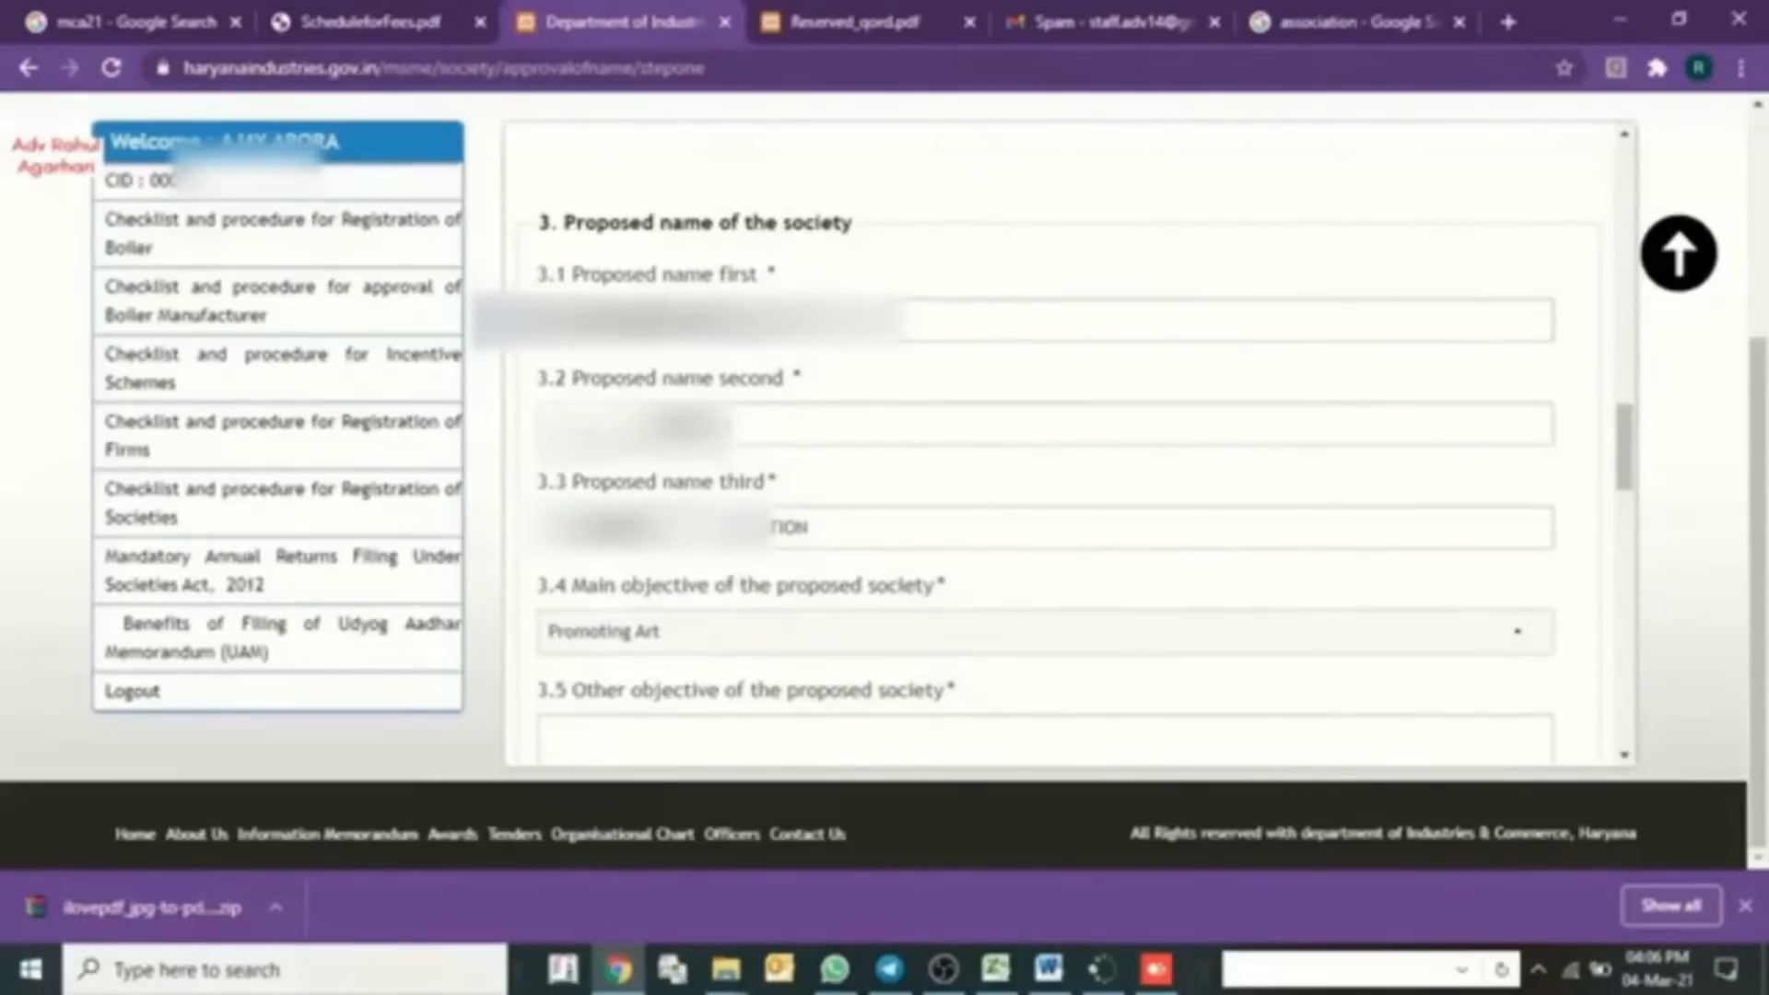
{"action": "left_click", "coordinate": [739, 645]}
{"action": "scroll", "coordinate": [664, 235], "scroll_direction": "down", "scroll_amount": 1}
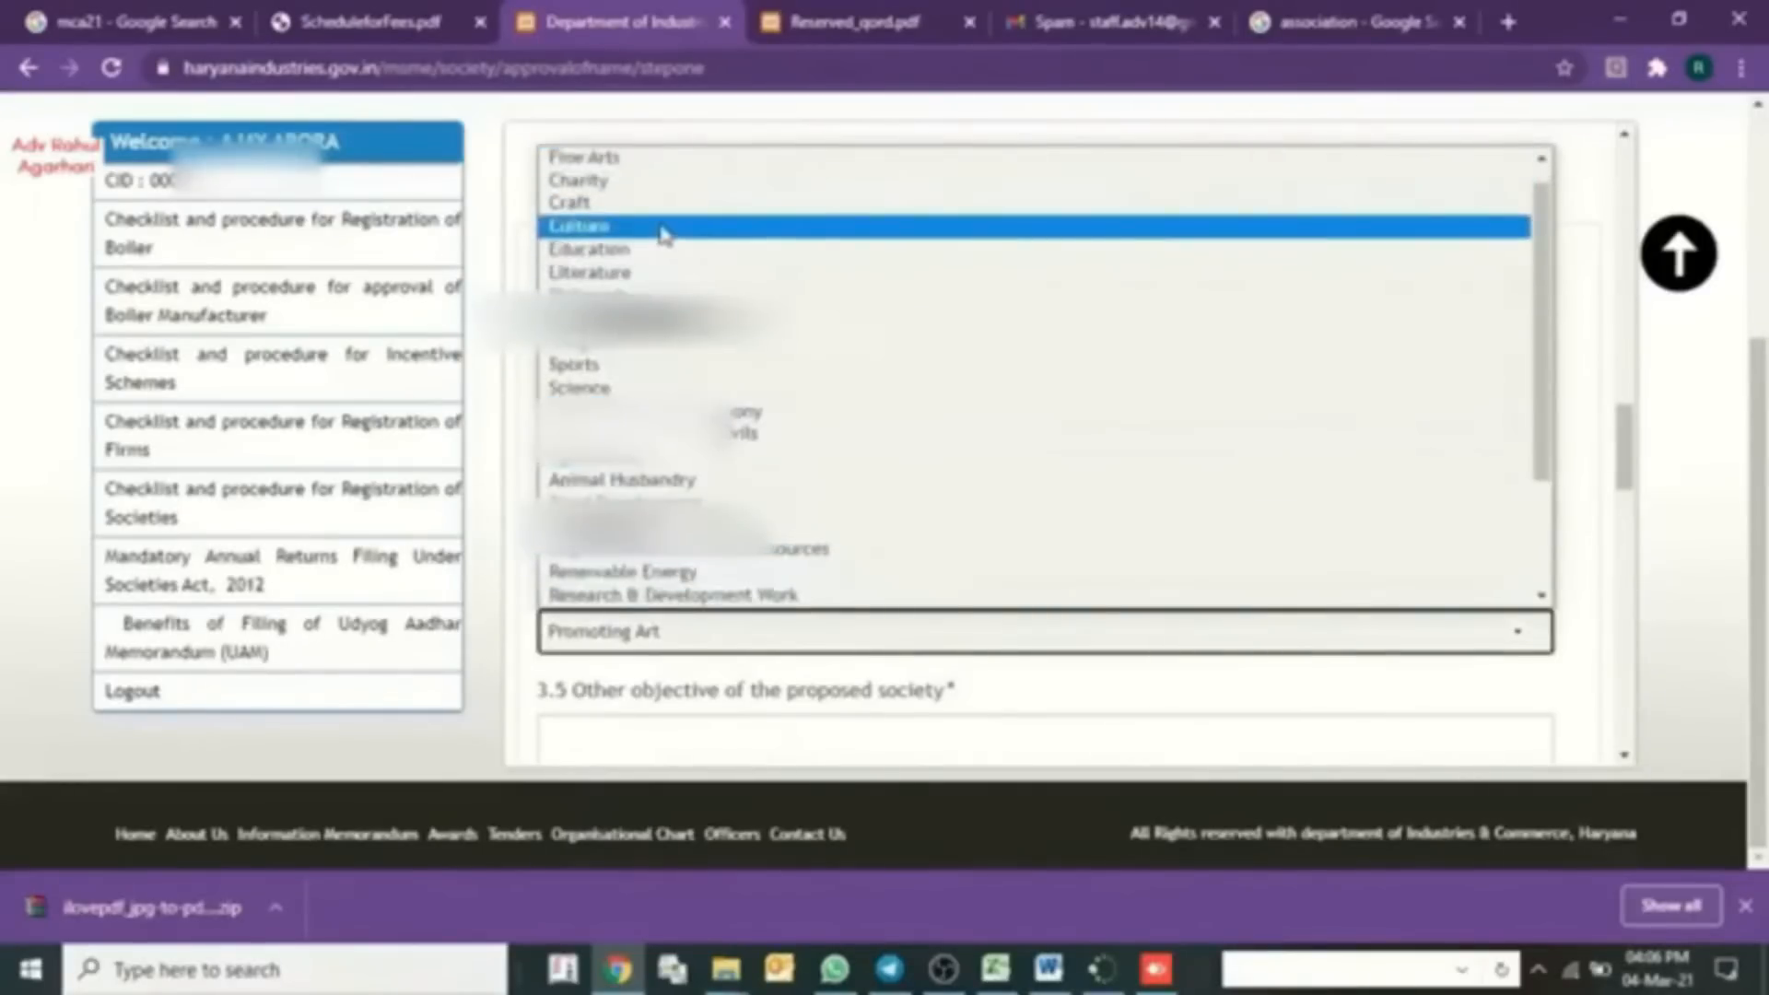
{"action": "left_click", "coordinate": [669, 457]}
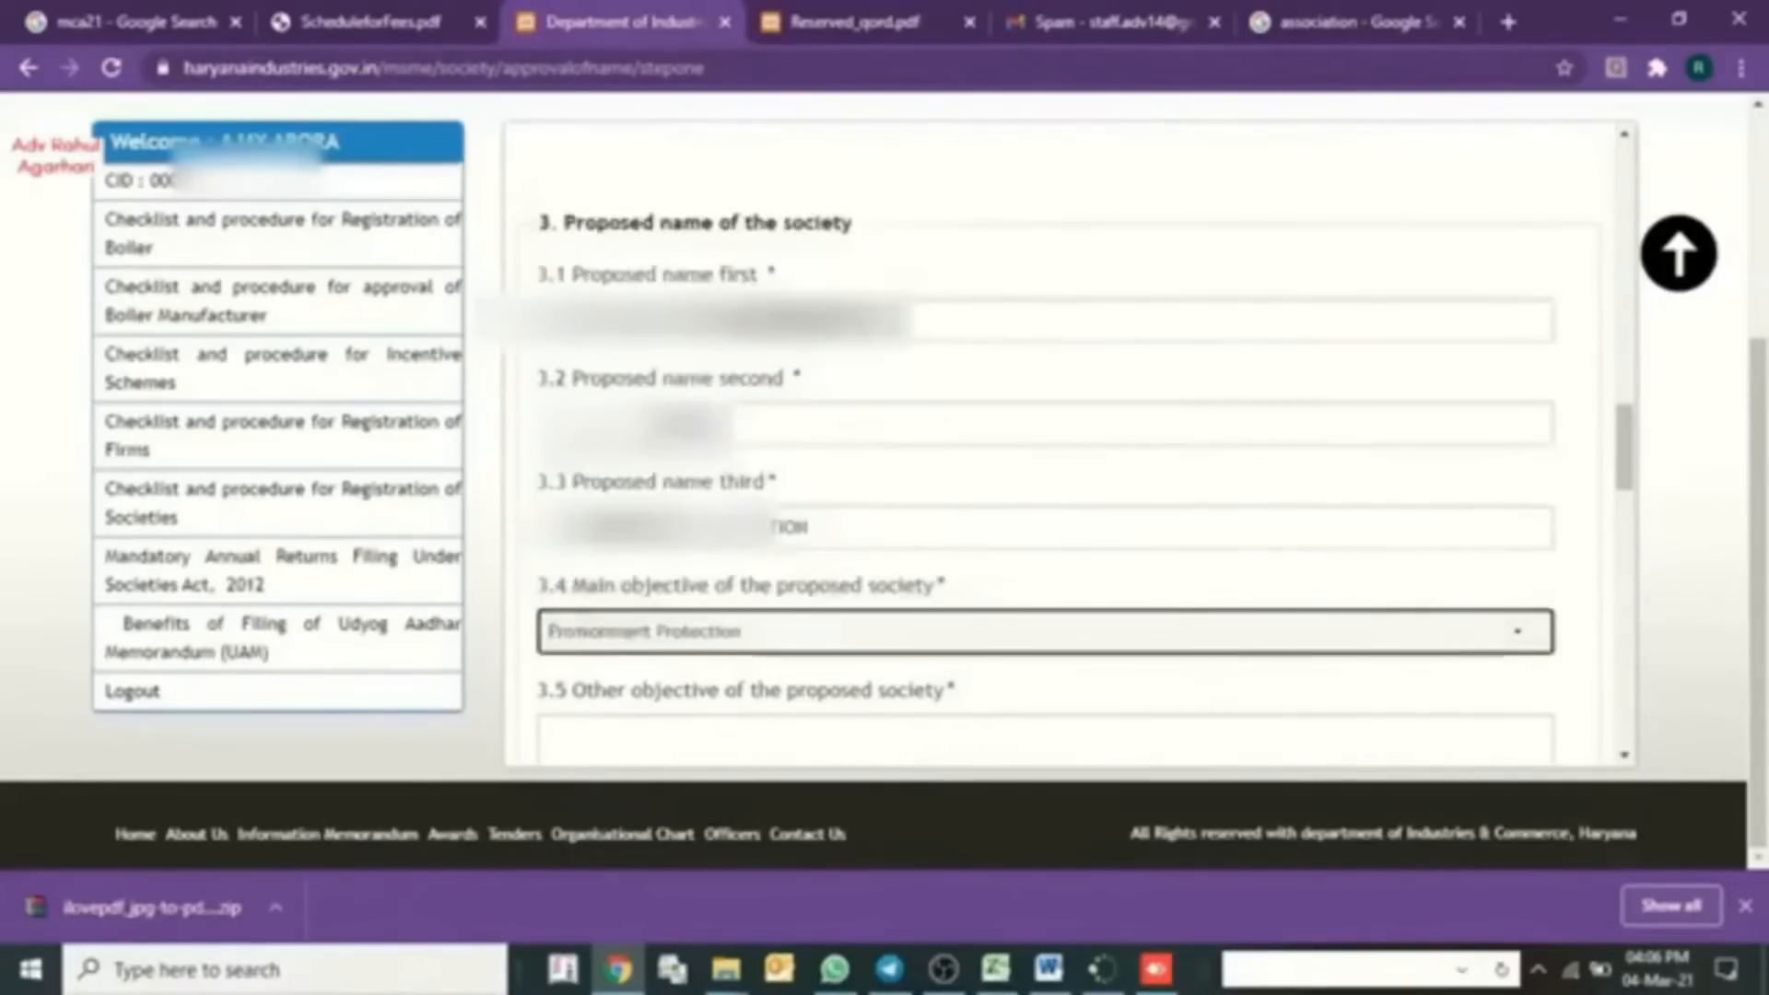
{"action": "left_click", "coordinate": [1589, 589]}
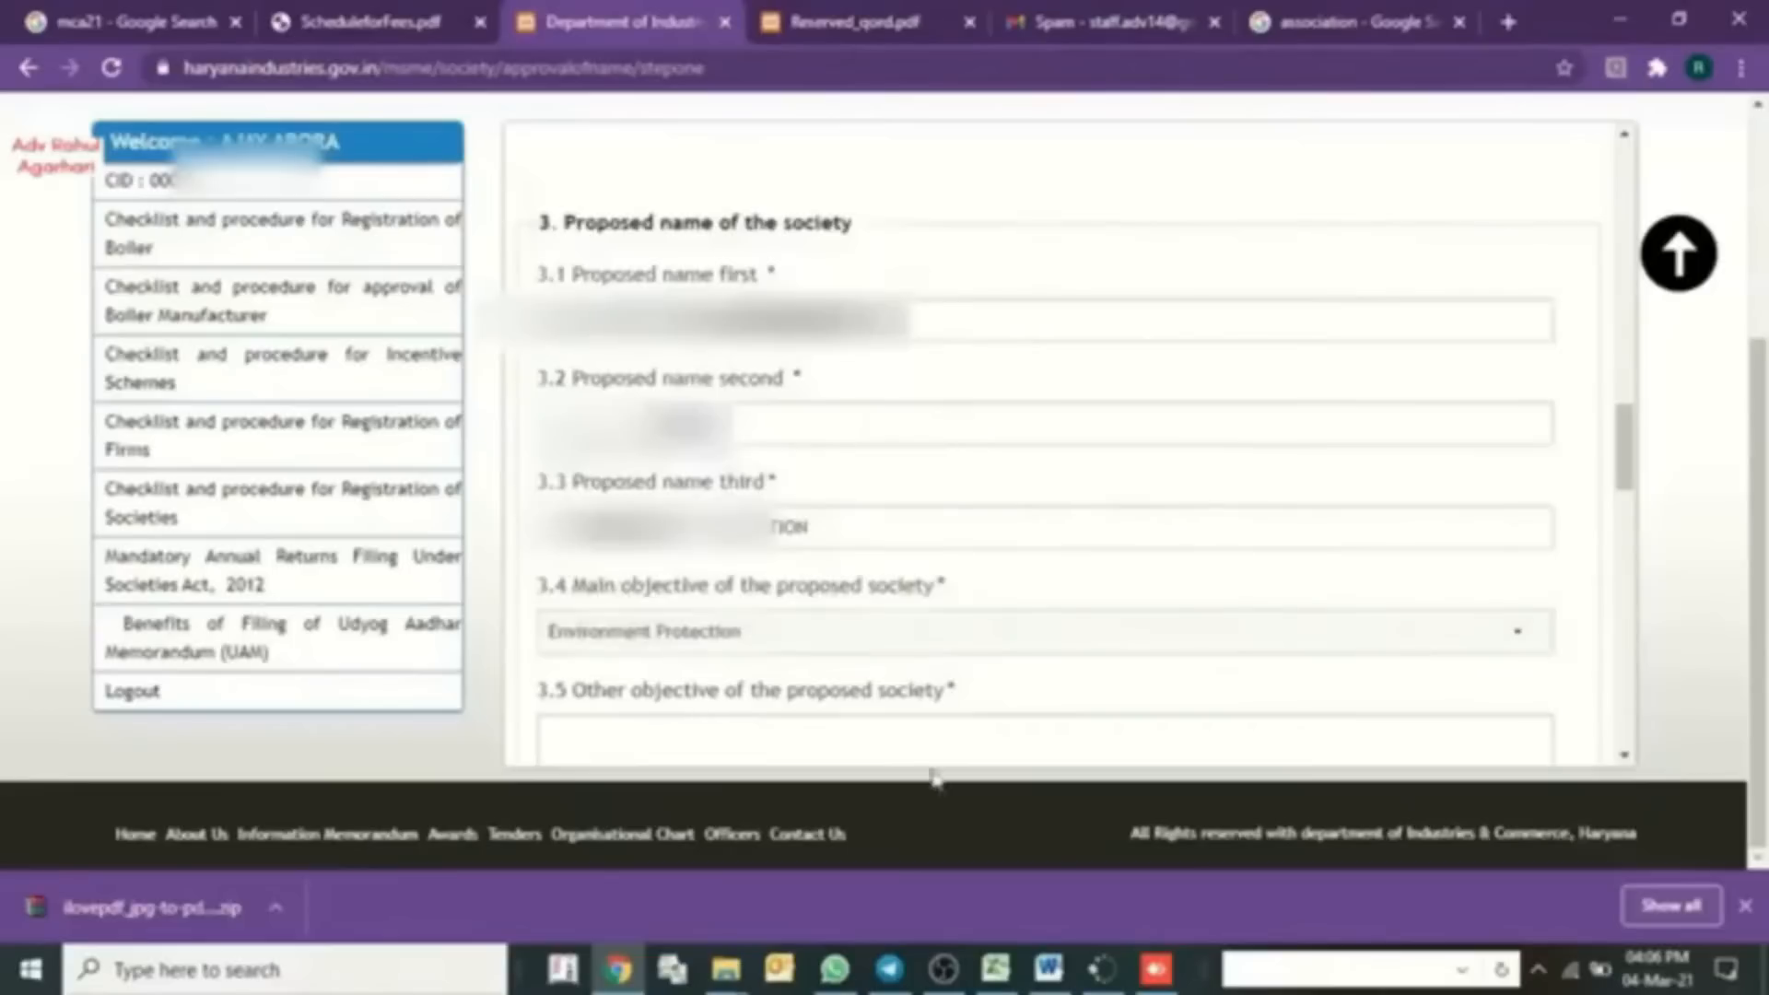
- Paste the list of environmental-protection aims into 3.5 Other objective
{"action": "left_click", "coordinate": [918, 735]}
{"action": "scroll", "coordinate": [926, 700], "scroll_direction": "down", "scroll_amount": 1}
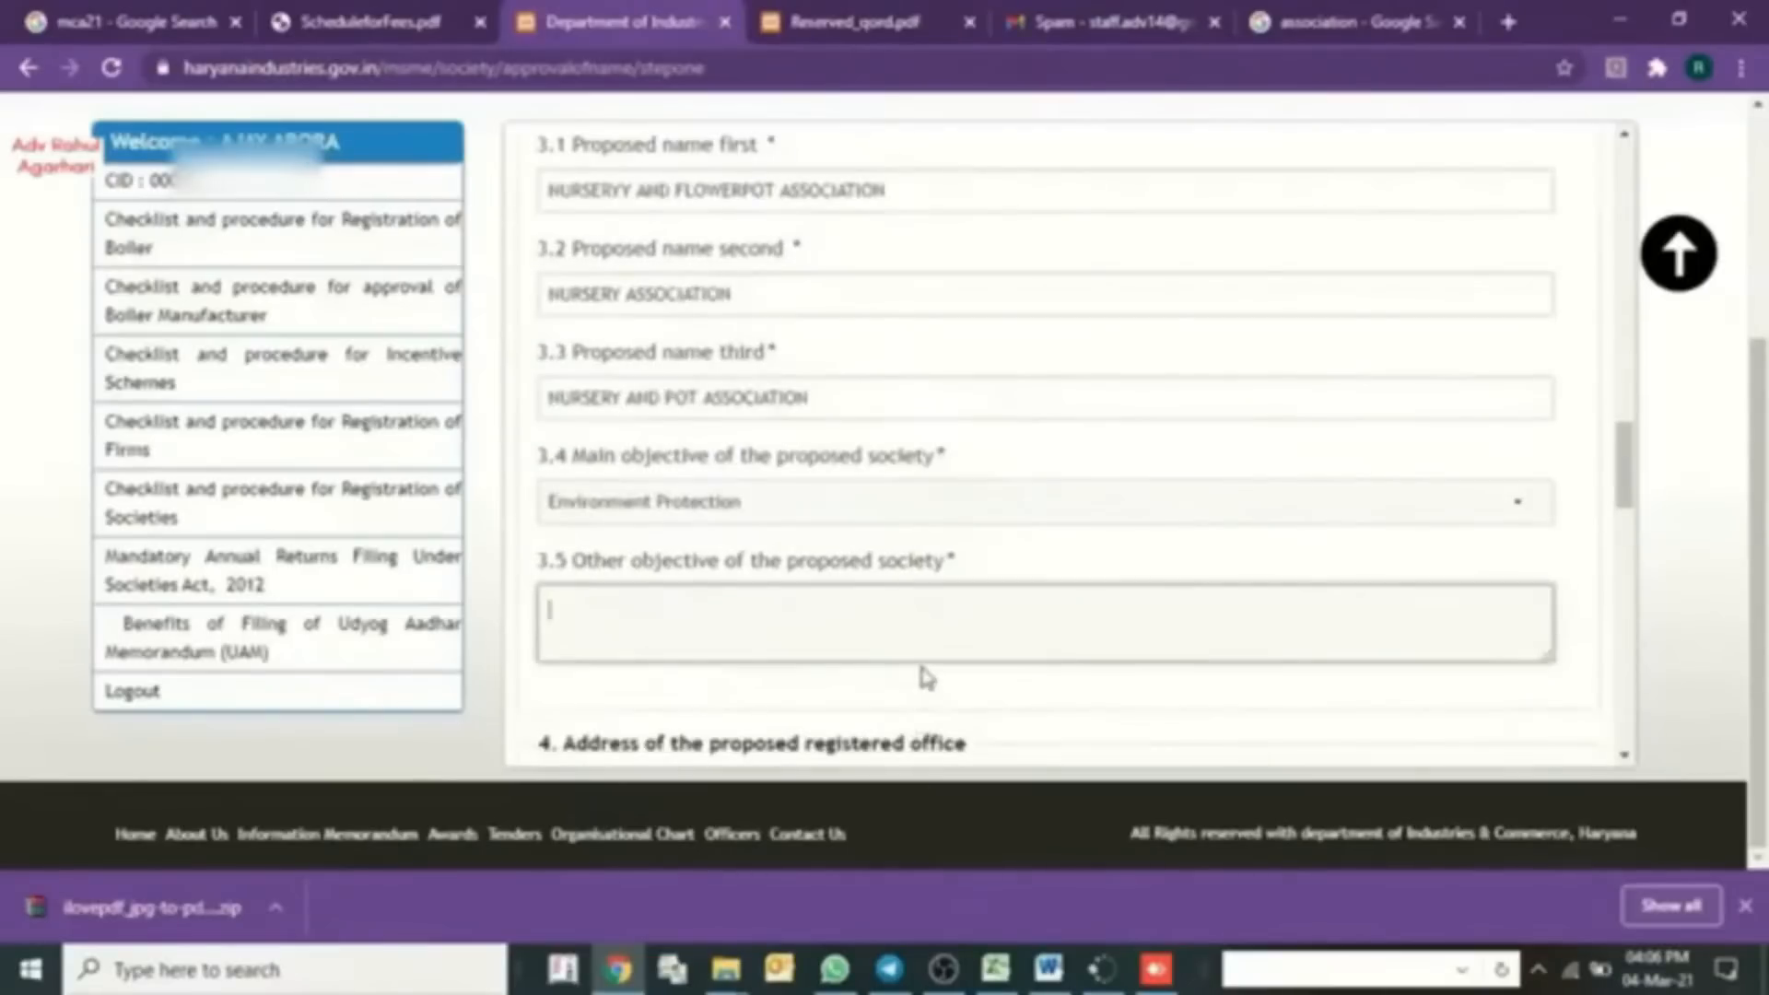
{"action": "left_click_drag", "start_coordinate": [1552, 659], "coordinate": [1559, 693]}
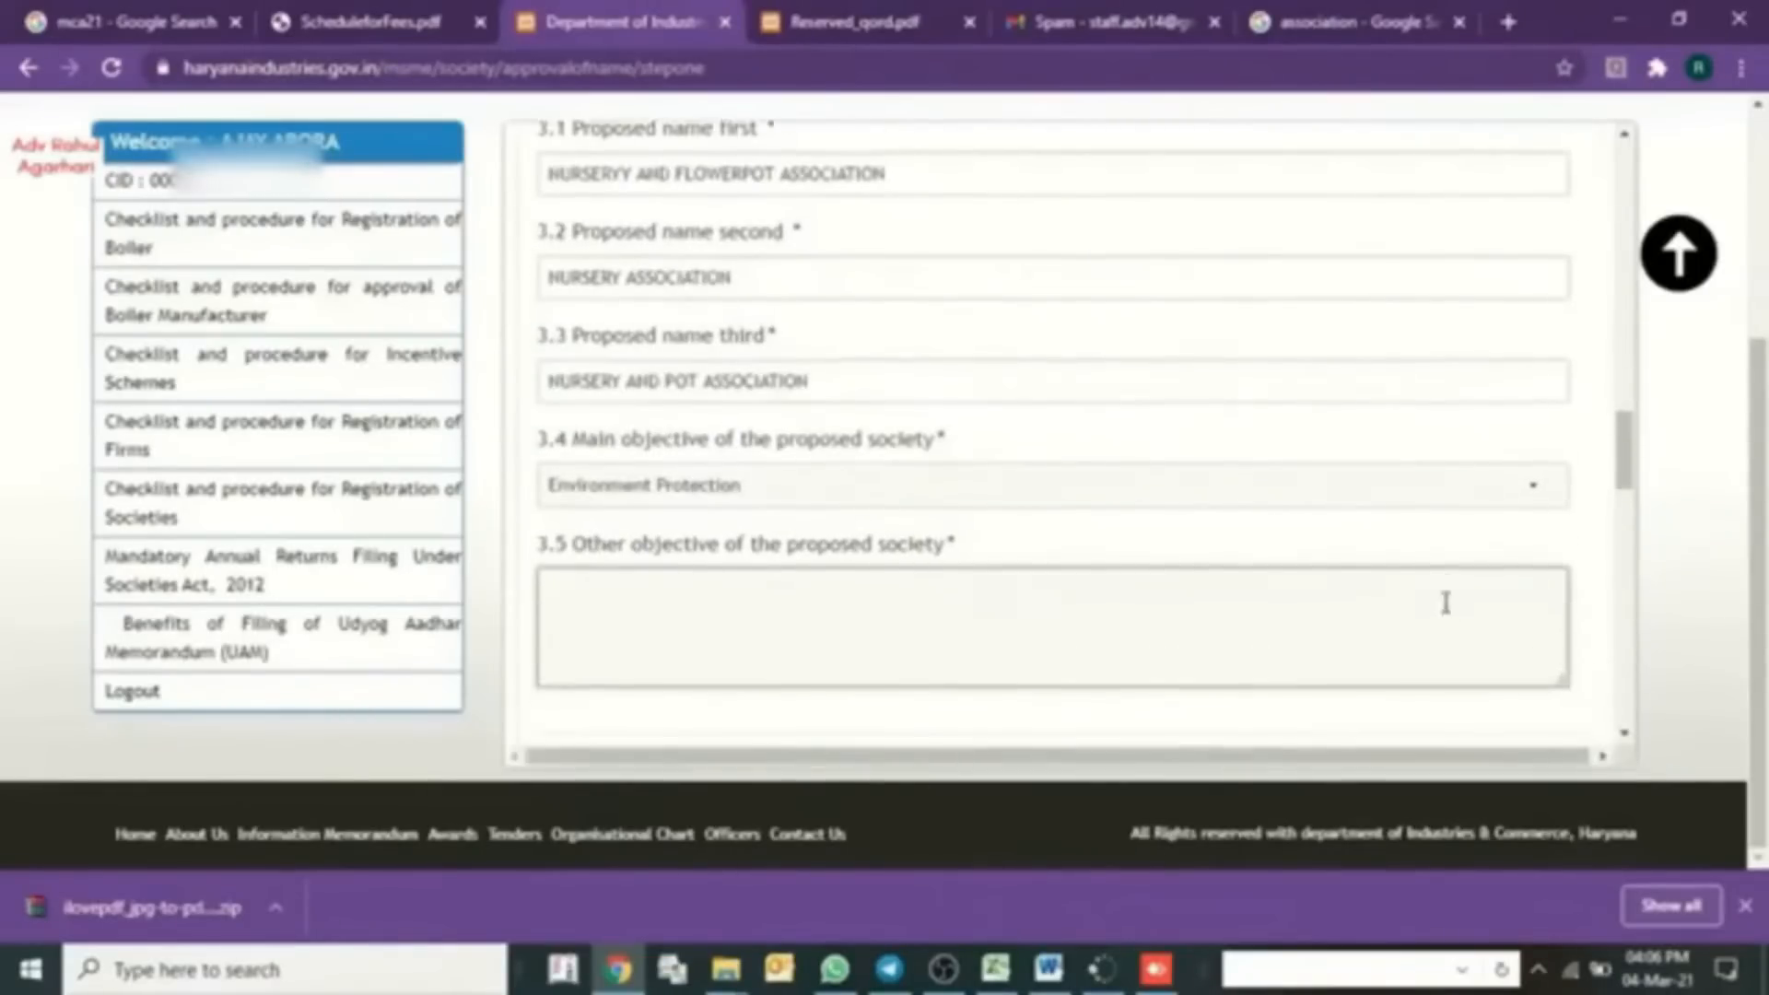
{"action": "scroll", "coordinate": [1445, 600], "scroll_direction": "down", "scroll_amount": 2}
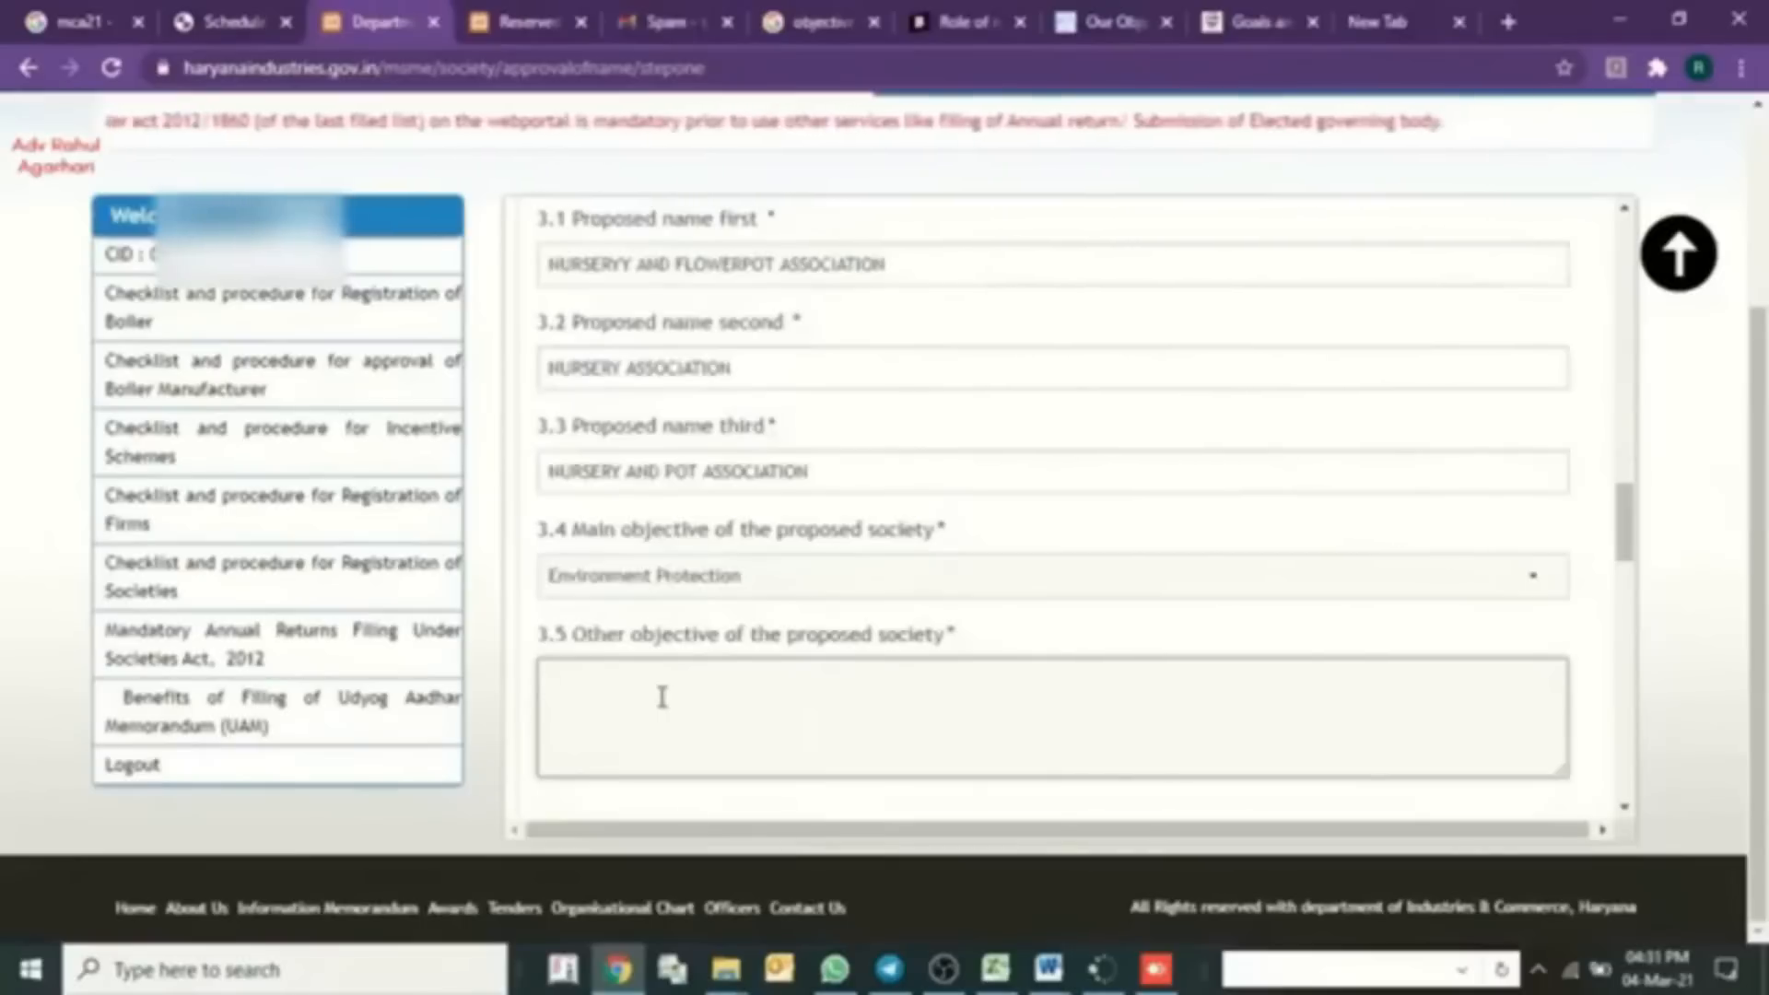
{"action": "left_click", "coordinate": [802, 715]}
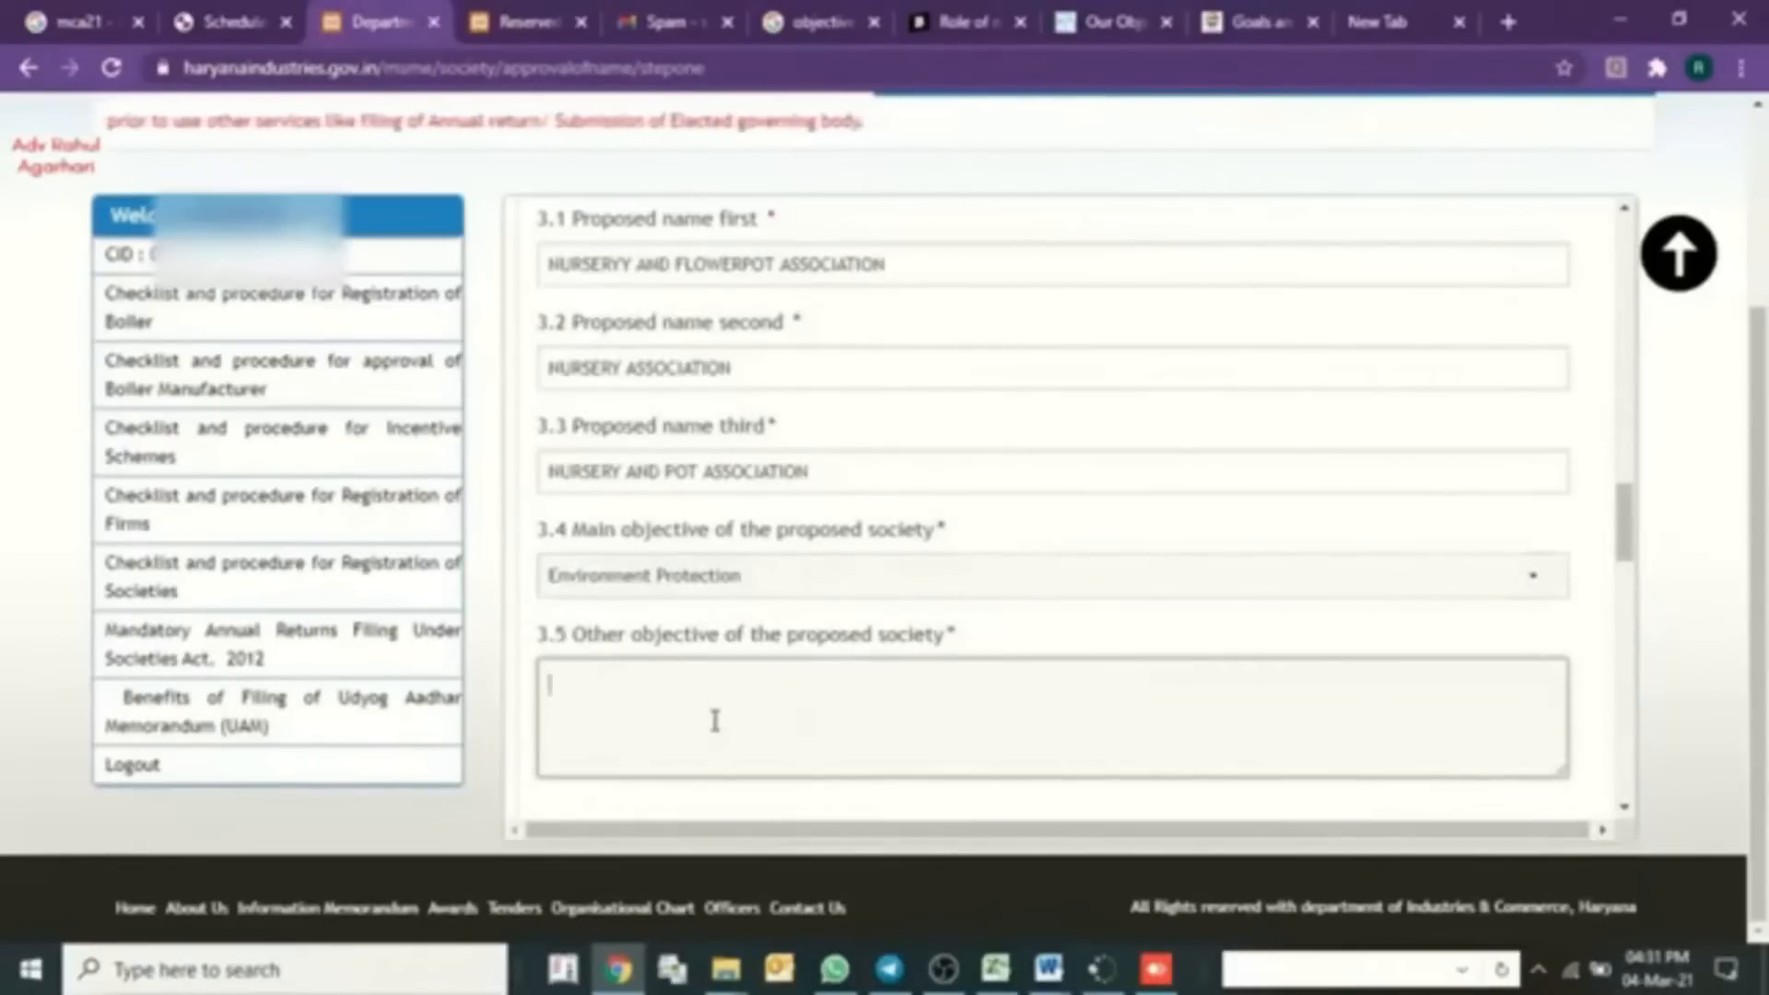
{"action": "key", "text": "ctrl+v"}
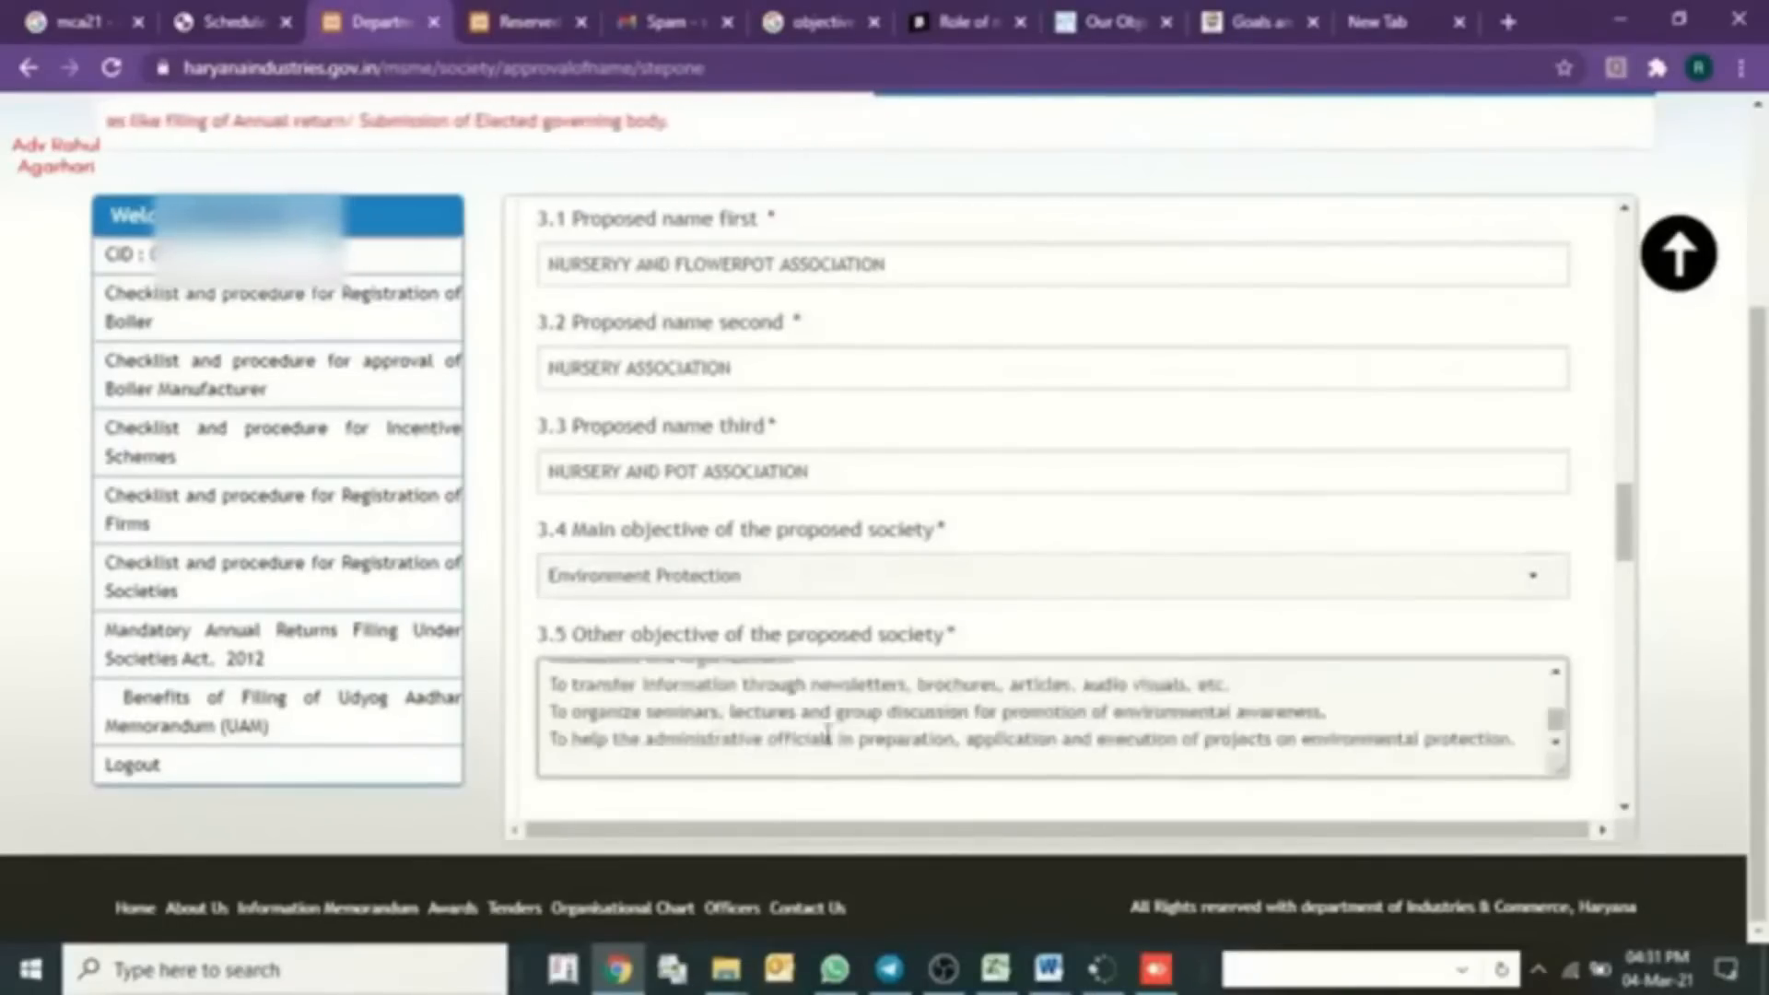
{"action": "mouse_move", "coordinate": [1559, 722]}
{"action": "left_mouse_down"}
{"action": "mouse_move", "coordinate": [1559, 693]}
{"action": "mouse_move", "coordinate": [1559, 745]}
{"action": "left_mouse_up"}
- Paste the registered-office address, choose Haryana and Faridabad, and enter NA for previous applications
{"action": "scroll", "coordinate": [1484, 755], "scroll_direction": "down", "scroll_amount": 6}
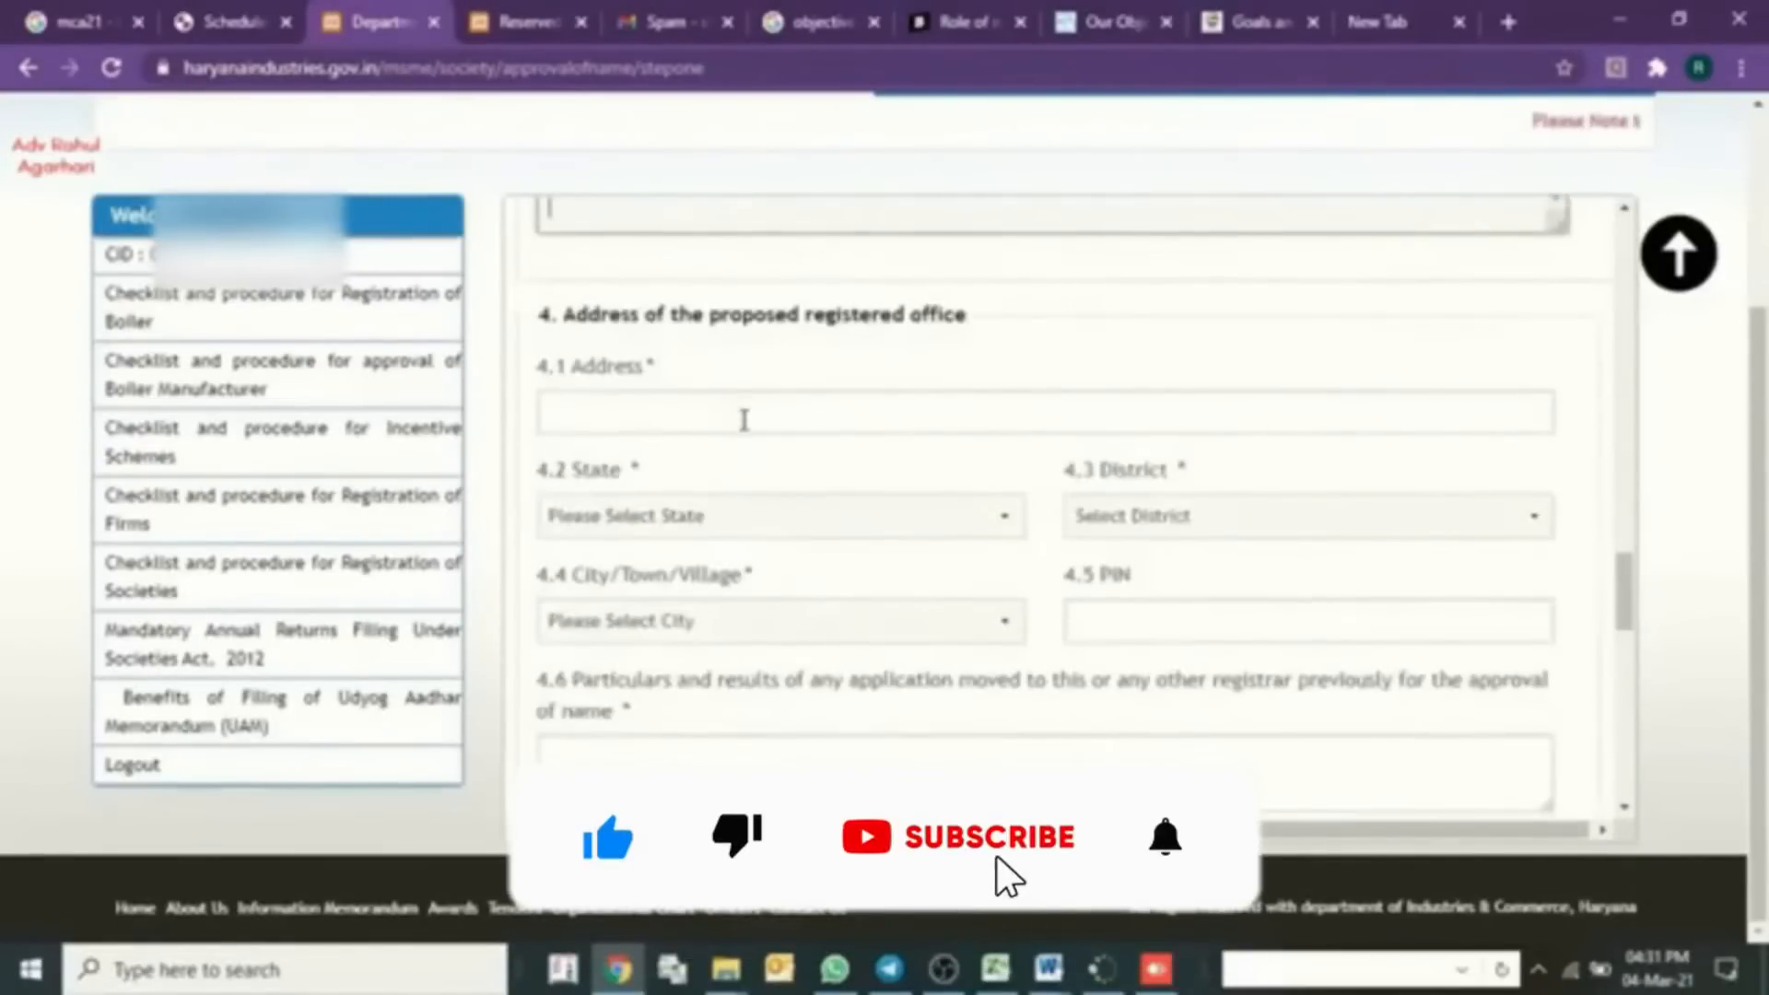
{"action": "left_click", "coordinate": [744, 420]}
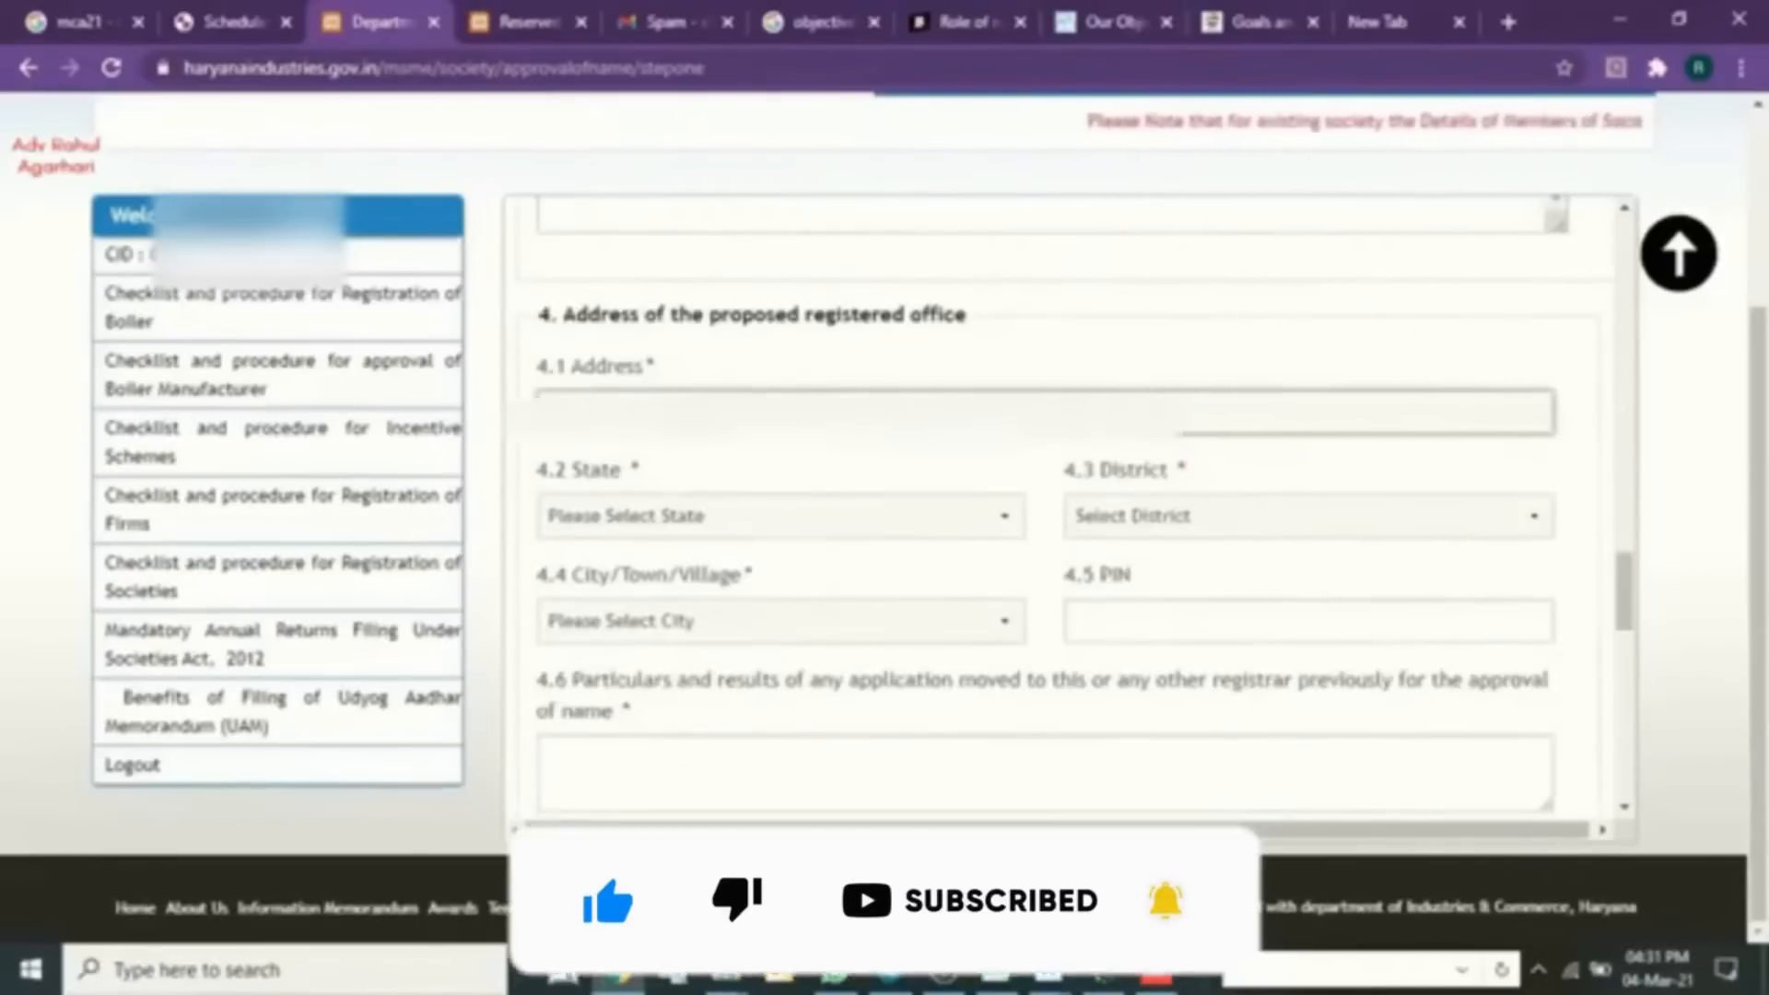
{"action": "key", "text": "ctrl+v"}
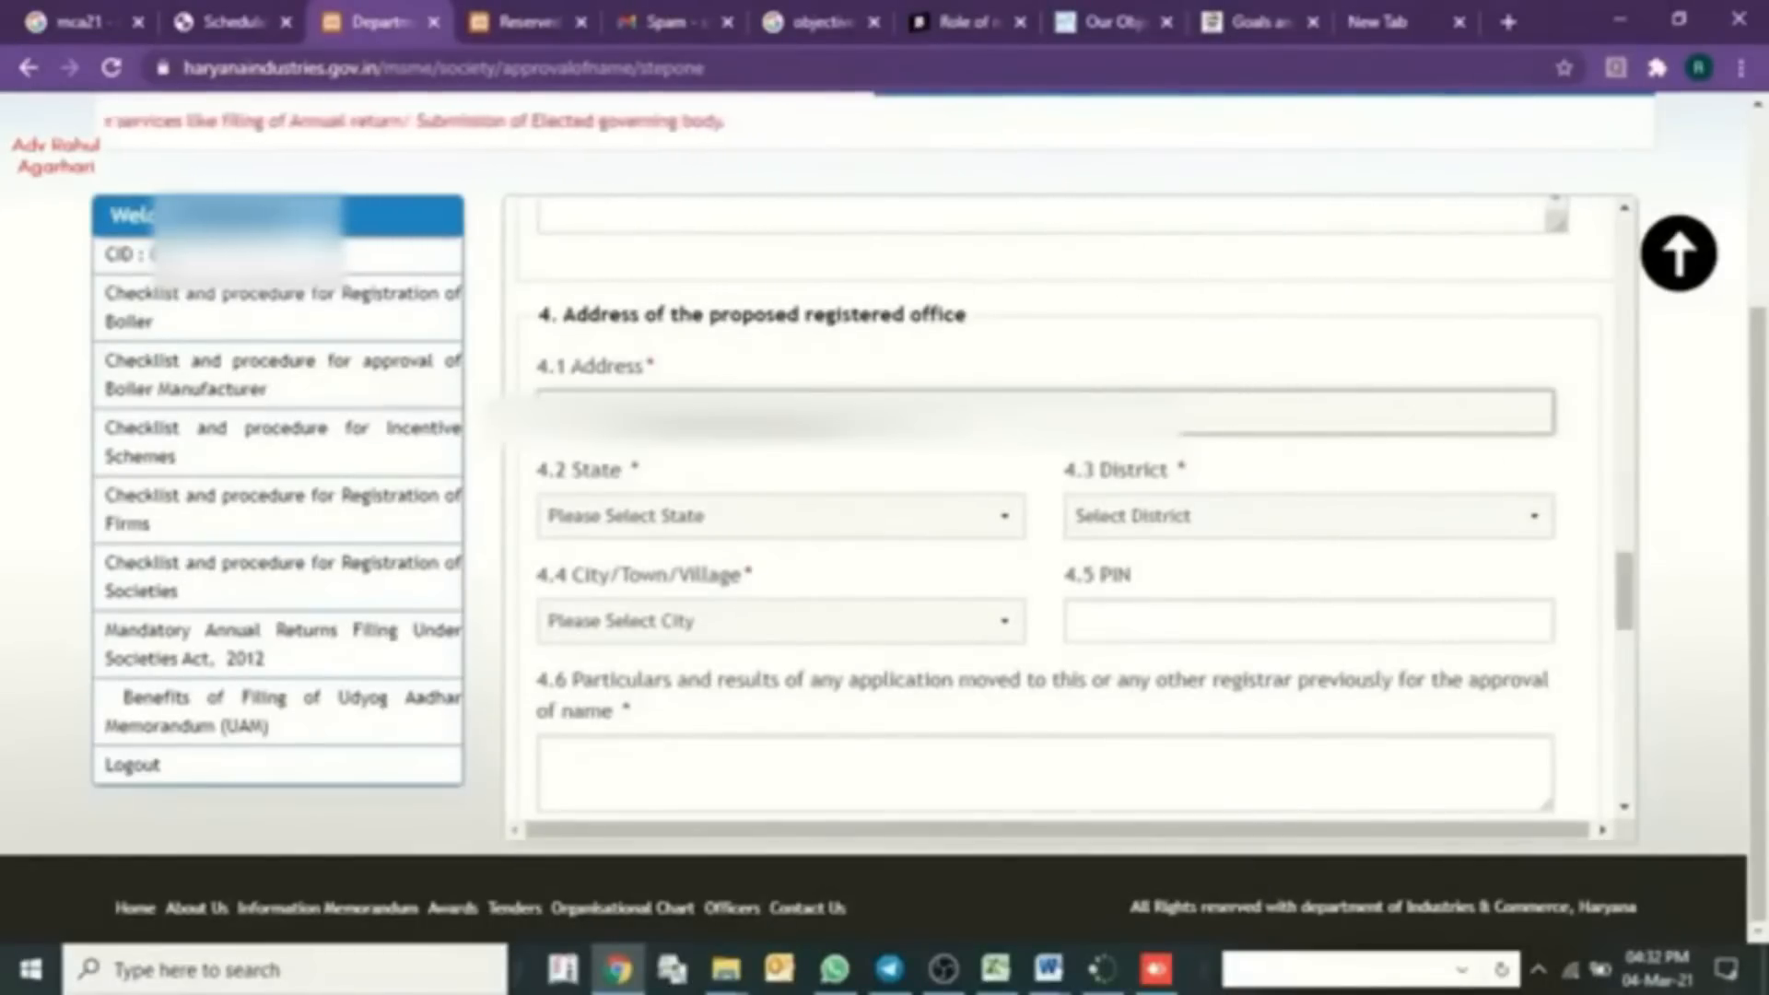
{"action": "left_click", "coordinate": [634, 518]}
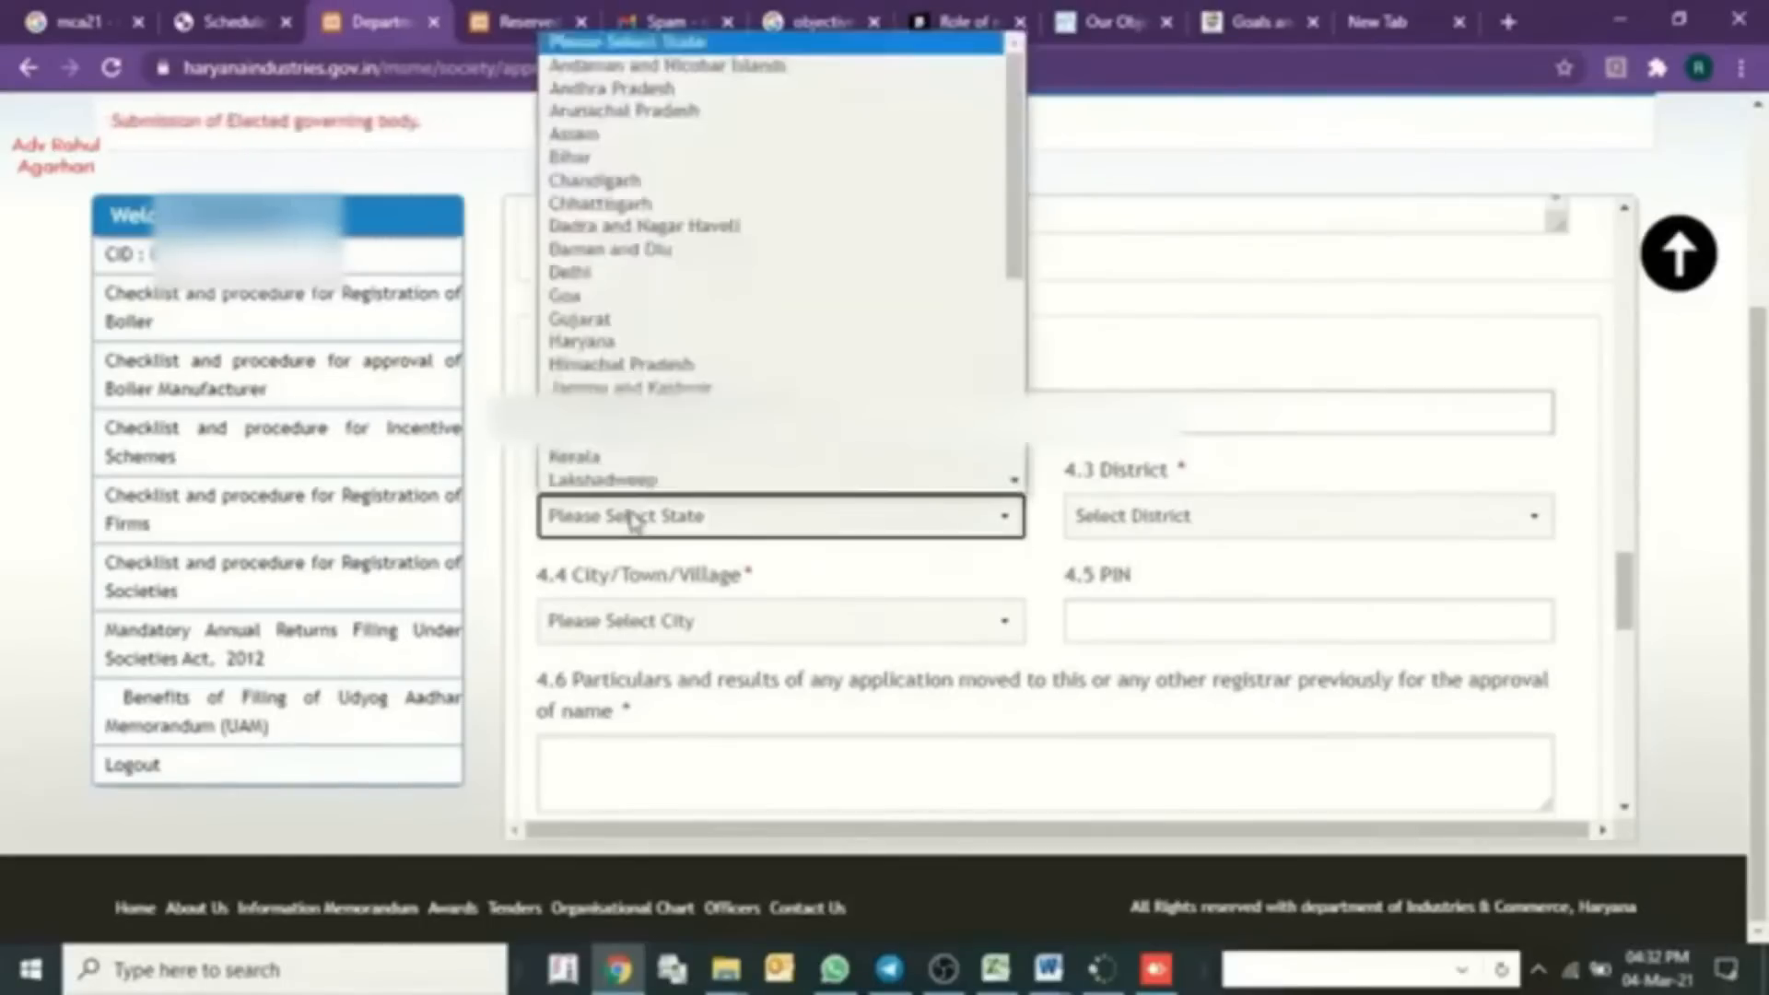
{"action": "key", "text": "h"}
{"action": "key", "text": "Return"}
{"action": "key", "text": "Tab"}
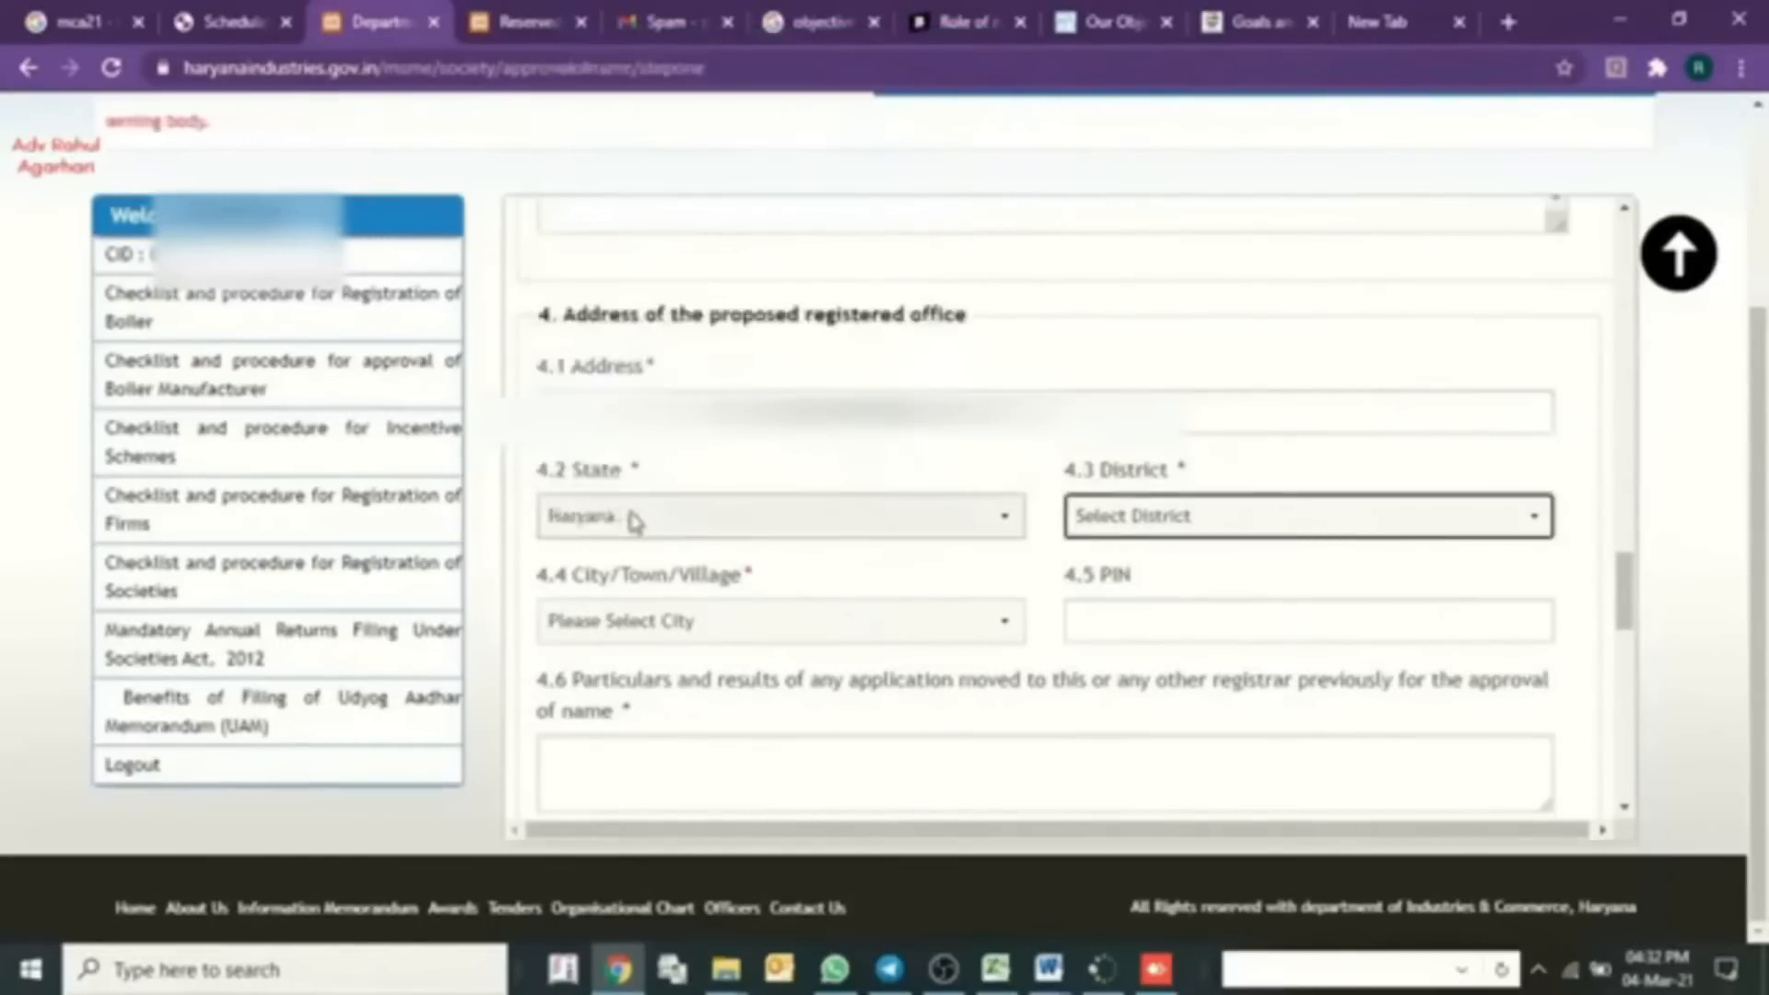
{"action": "key", "text": "f"}
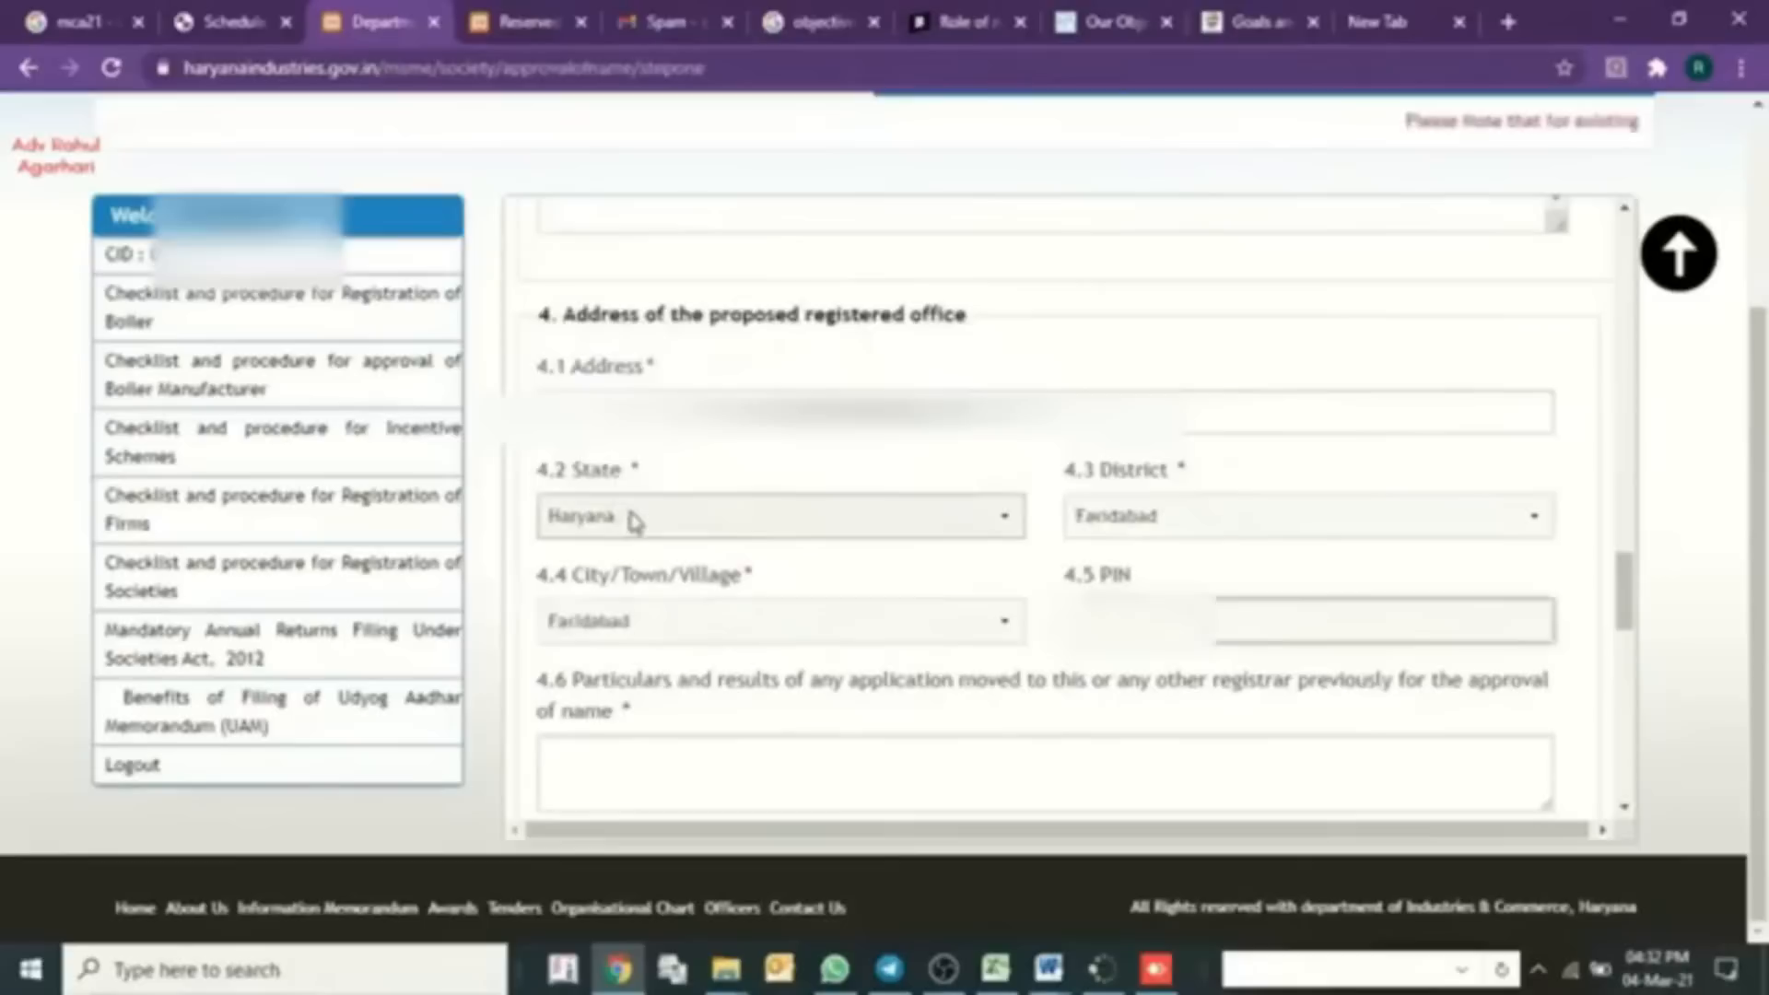
{"action": "key", "text": "Tab"}
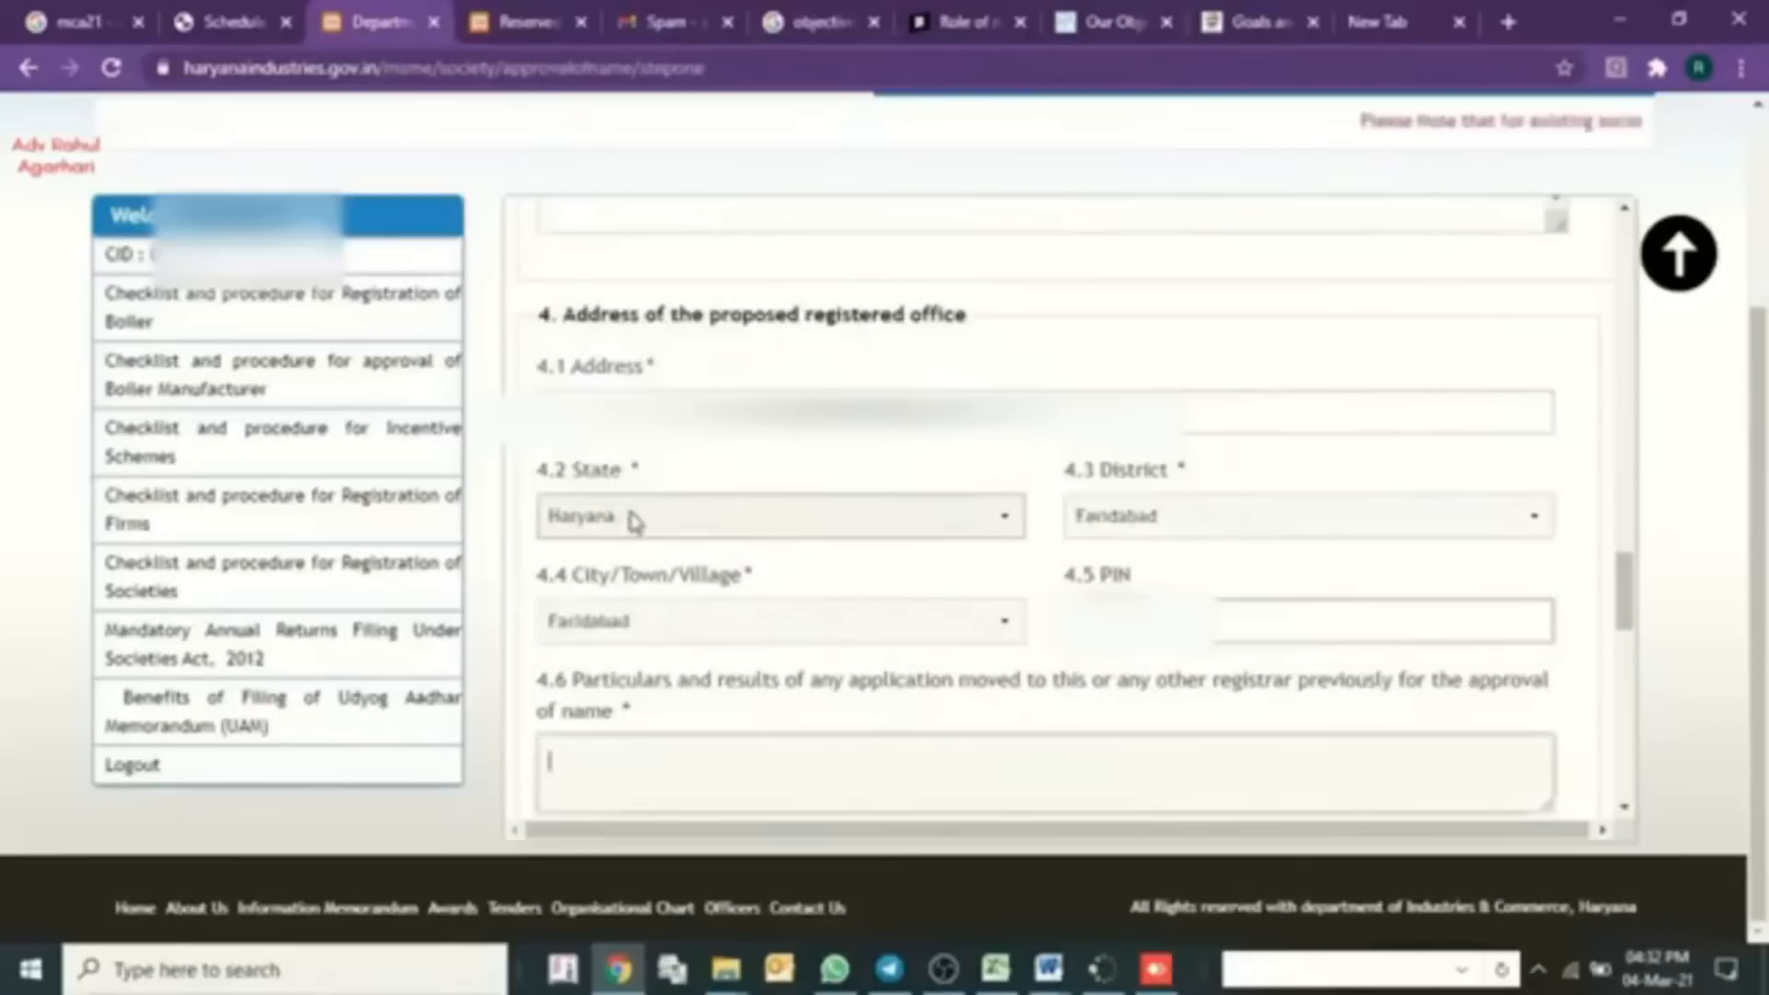
{"action": "scroll", "coordinate": [635, 523], "scroll_direction": "down", "scroll_amount": 1}
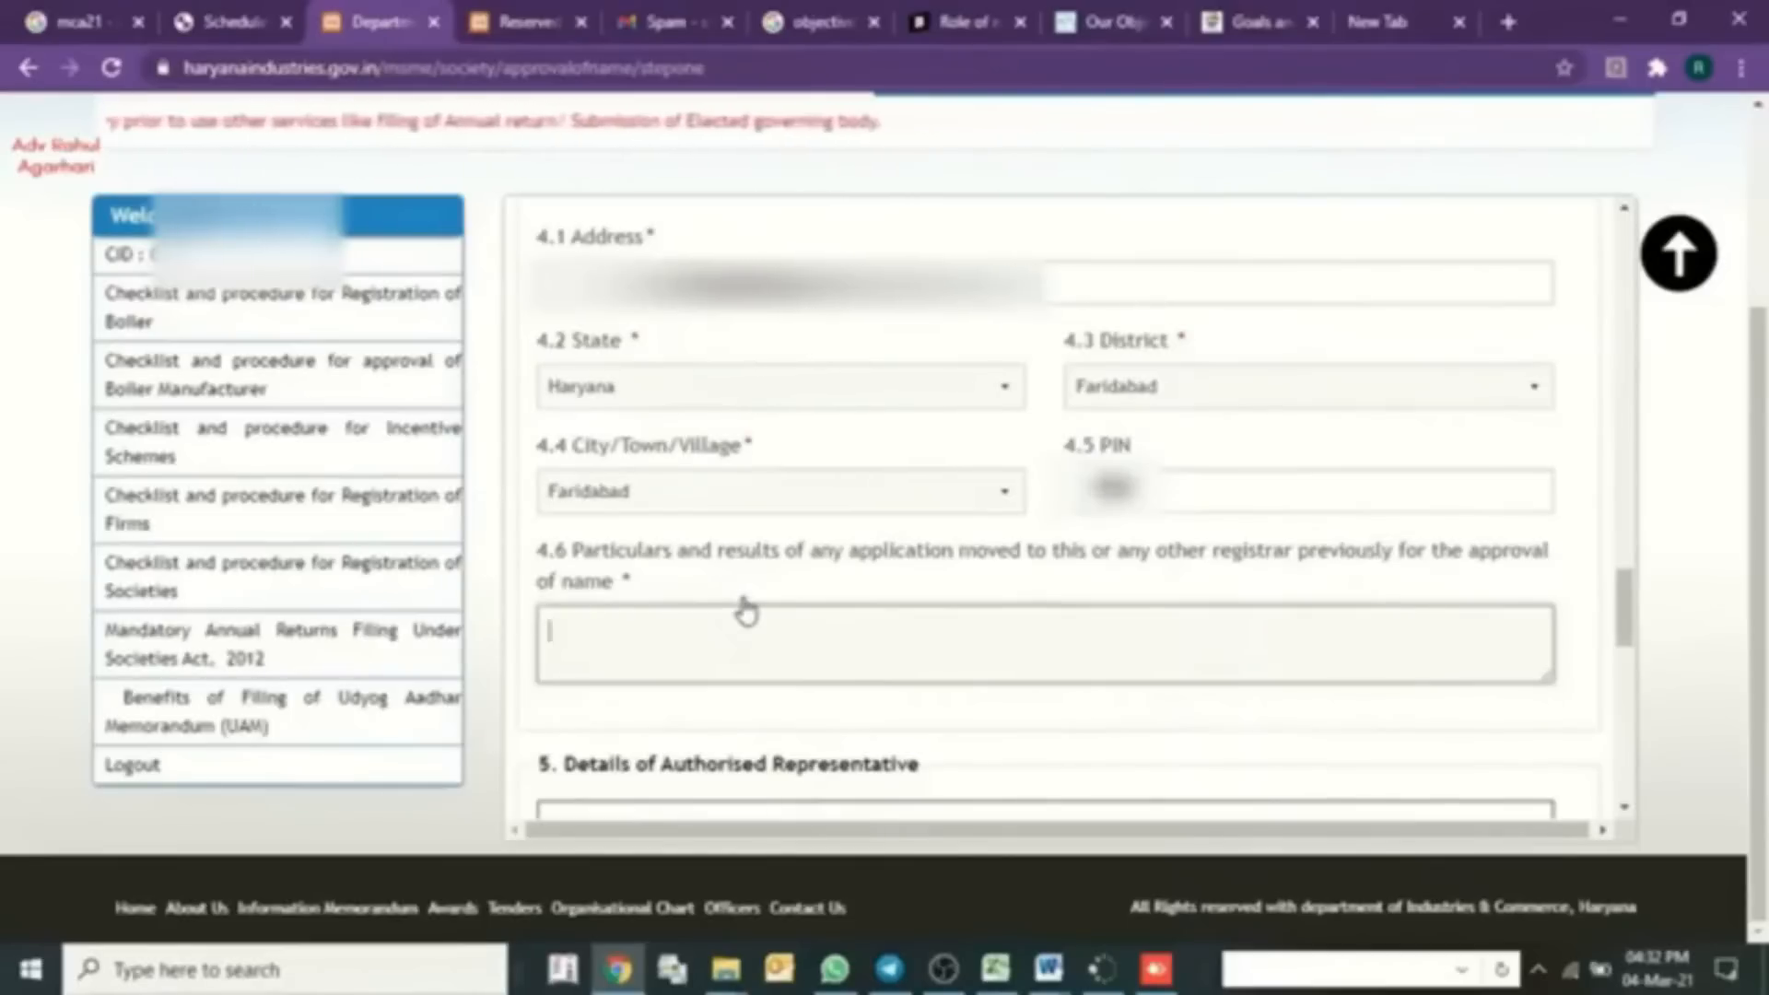
{"action": "type", "text": "NA"}
{"action": "left_click", "coordinate": [937, 729]}
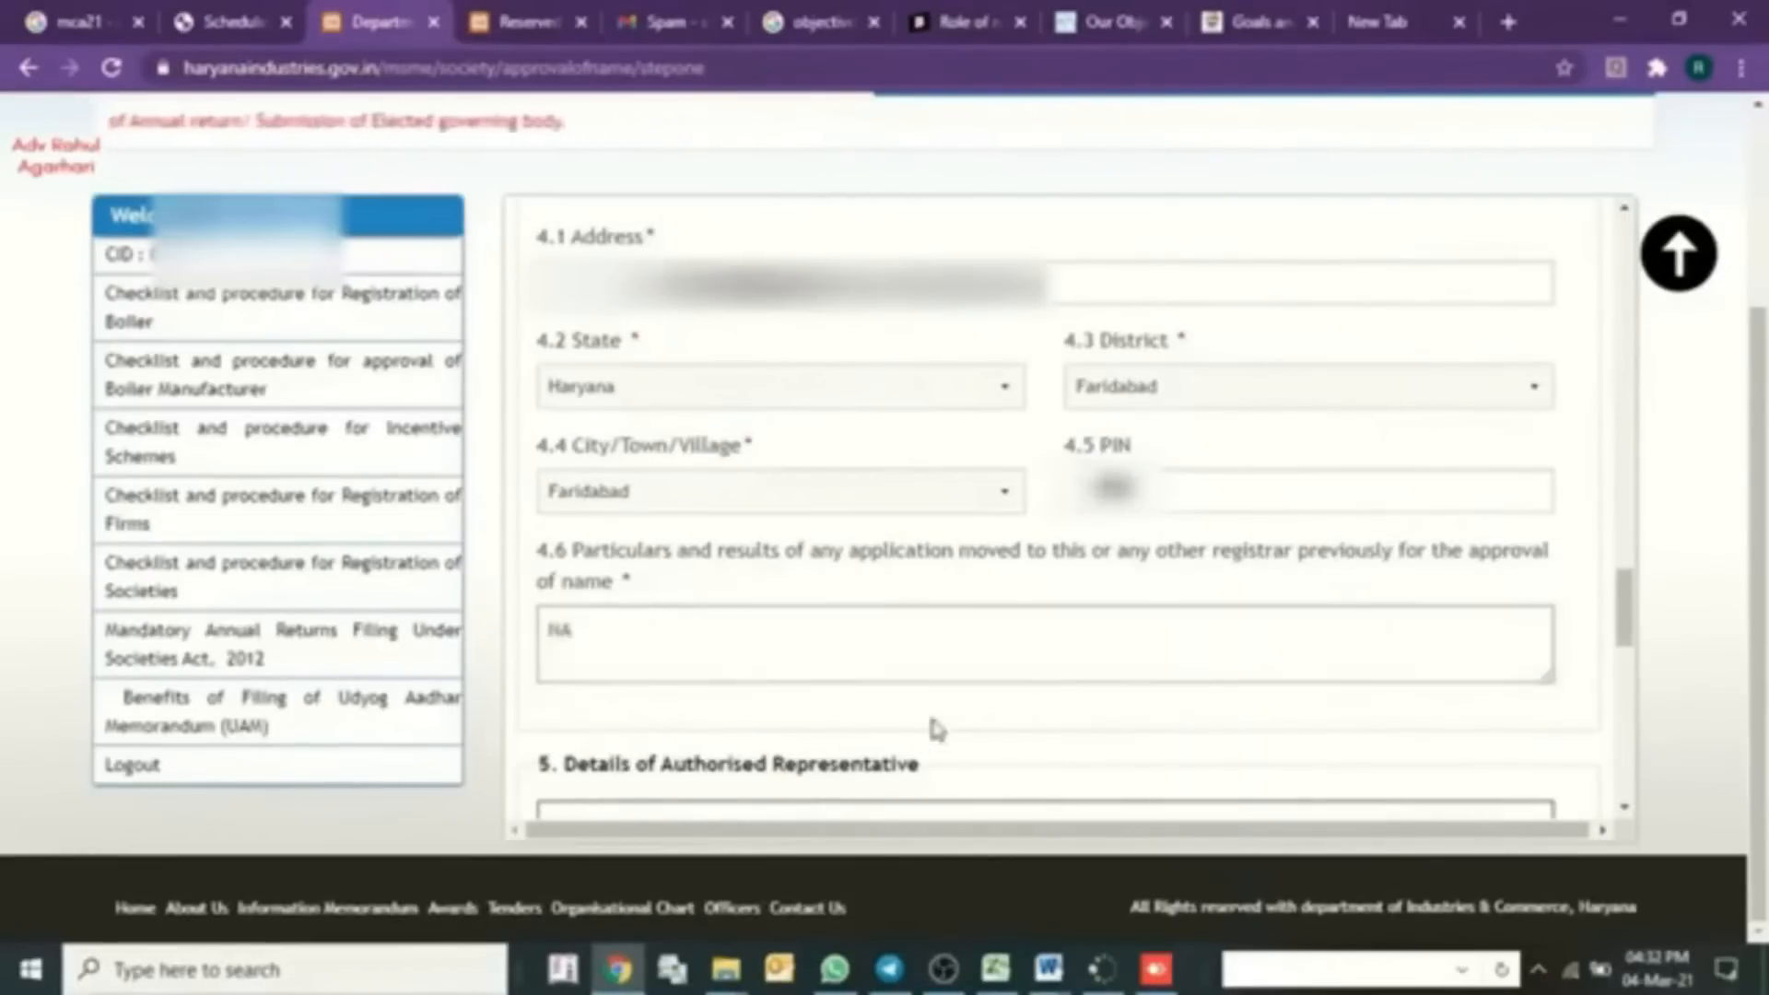
- Accept the suggested representative name and enter the correspondence address
{"action": "scroll", "coordinate": [937, 729], "scroll_direction": "down", "scroll_amount": 5}
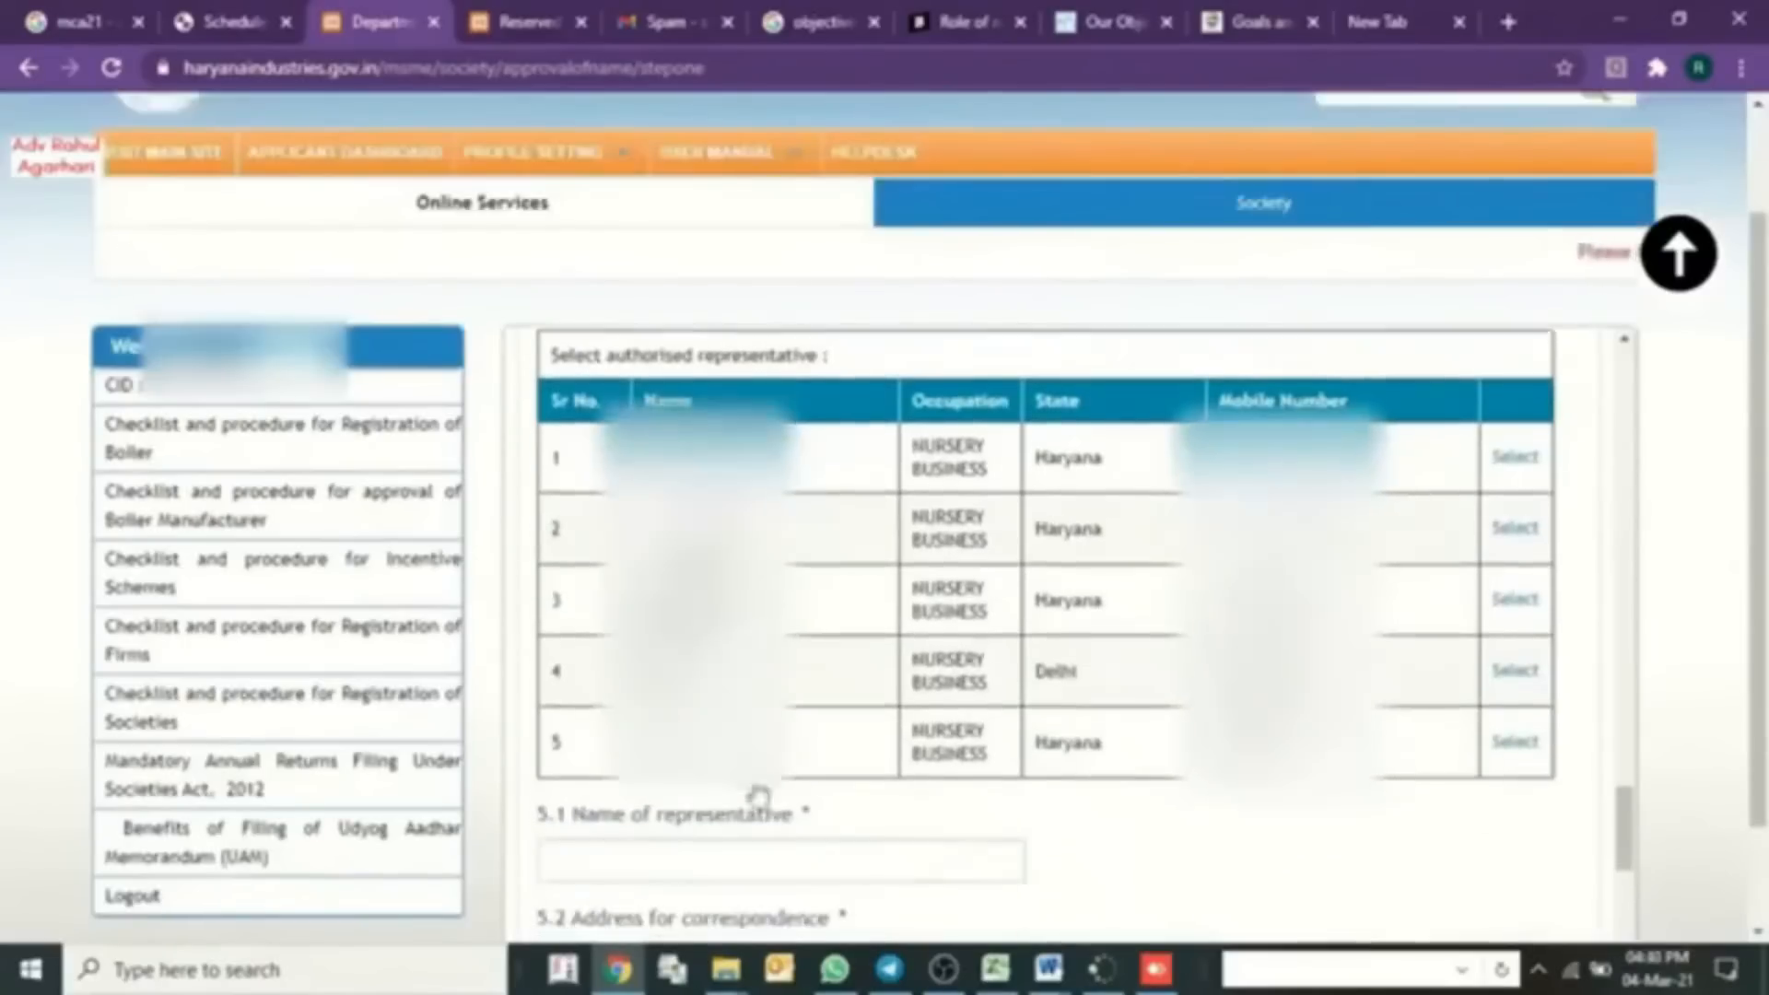
{"action": "scroll", "coordinate": [1137, 675], "scroll_direction": "down", "scroll_amount": 3}
{"action": "left_click", "coordinate": [778, 715]}
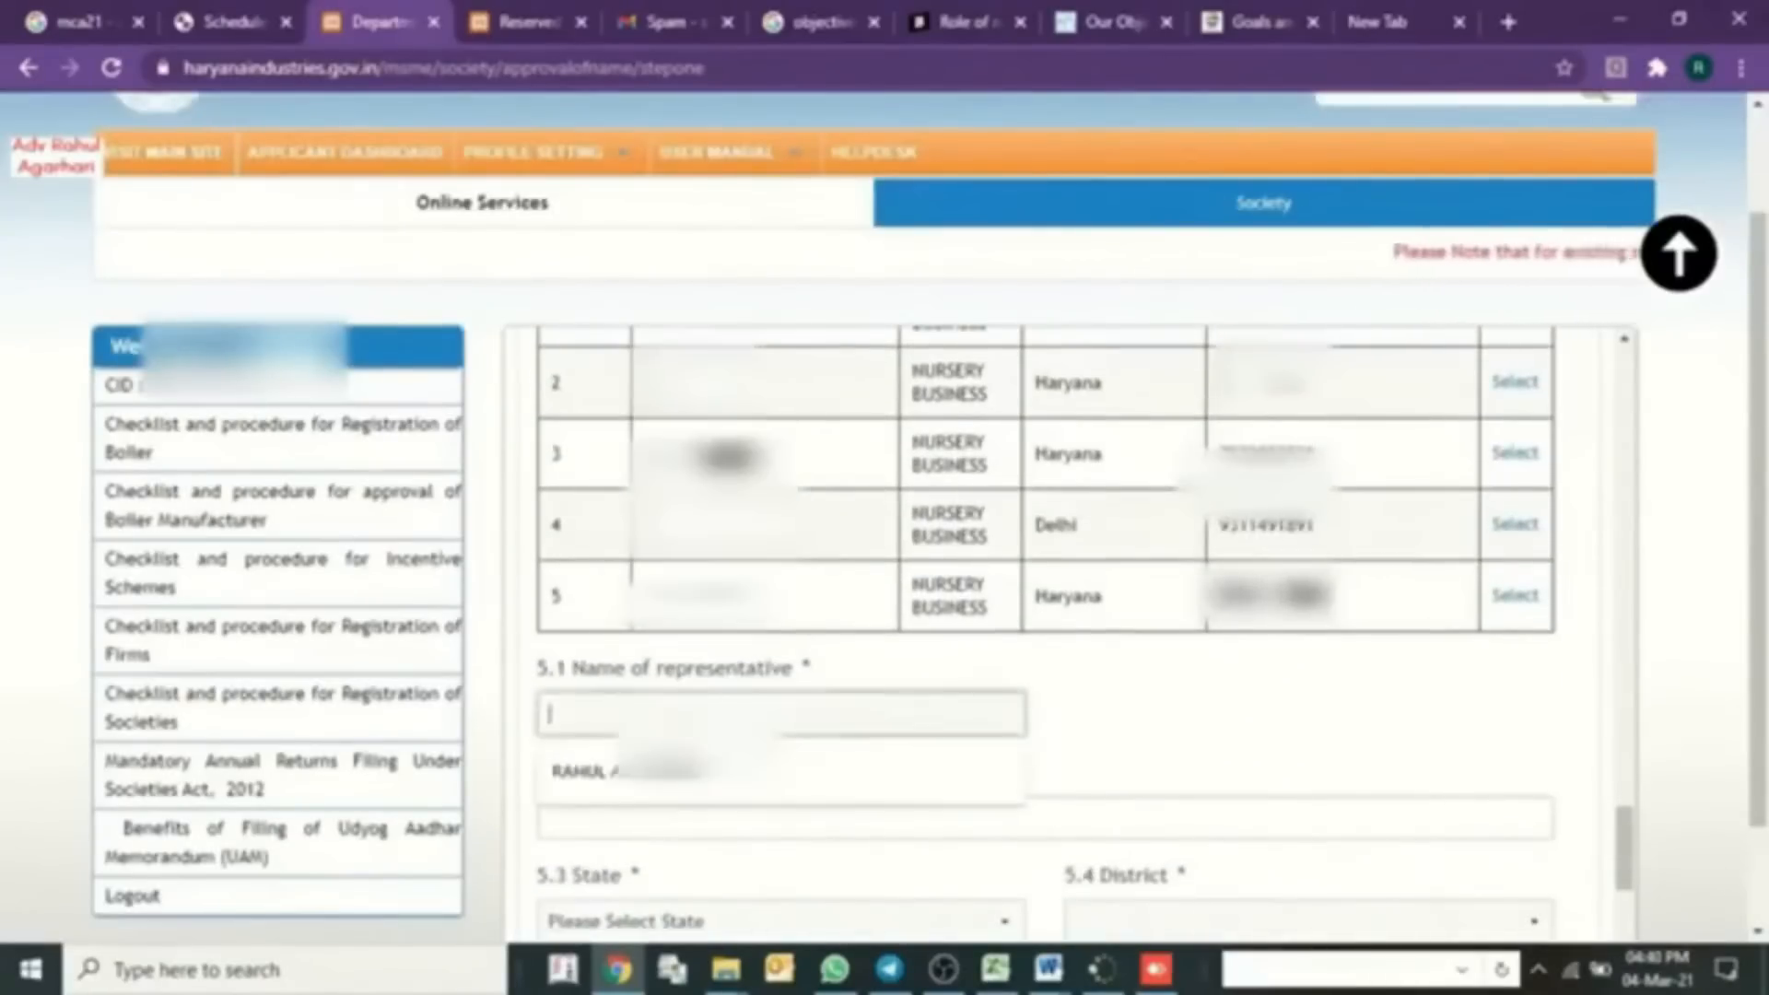
{"action": "key", "text": "Down"}
{"action": "key", "text": "Return"}
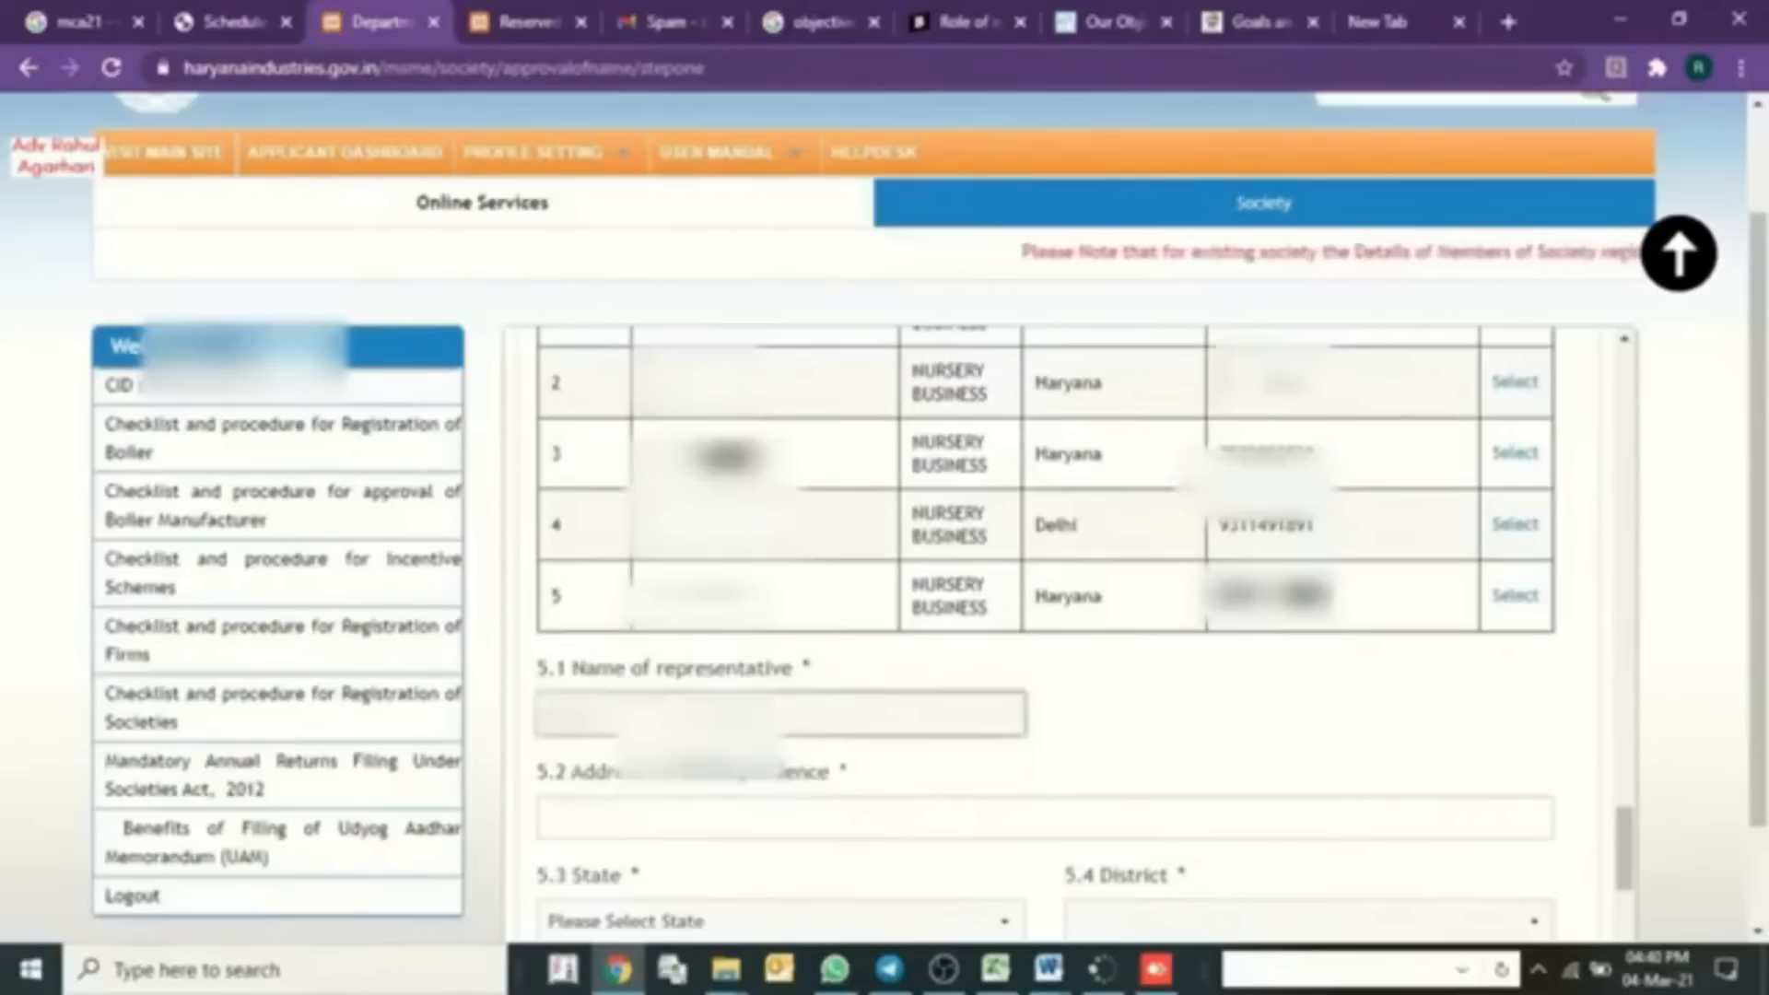
{"action": "left_click", "coordinate": [553, 817]}
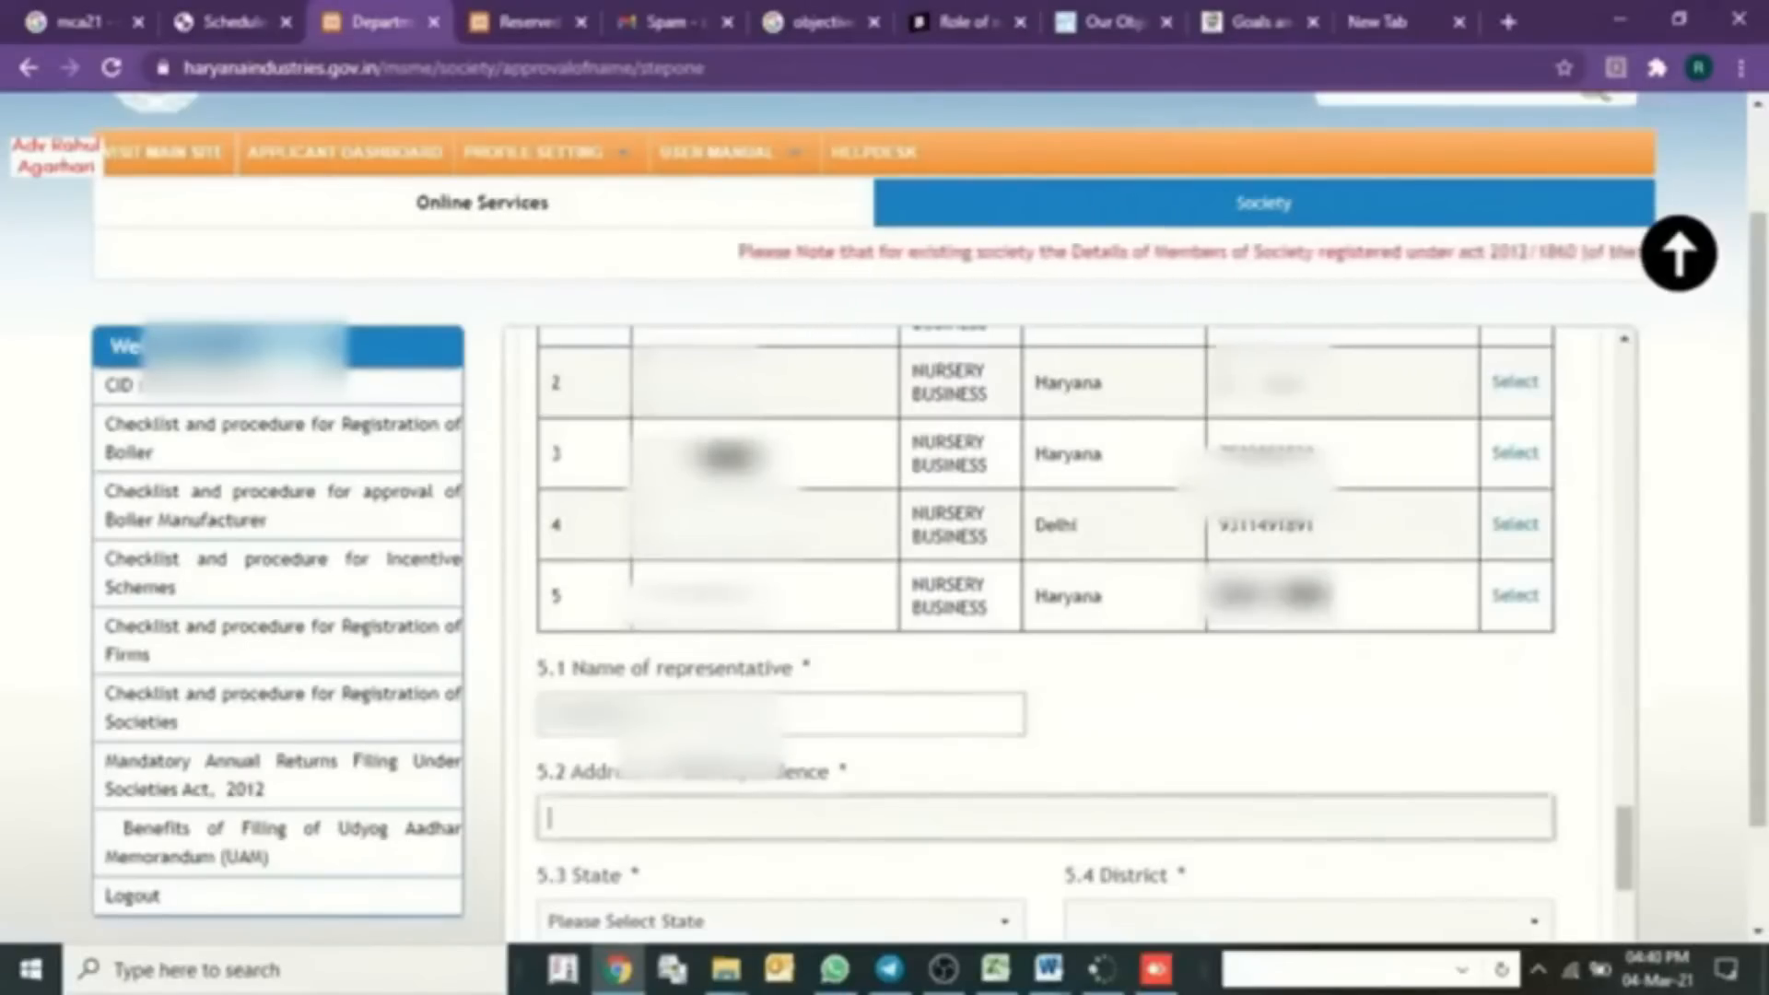
{"action": "scroll", "coordinate": [650, 698], "scroll_direction": "up", "scroll_amount": 2}
{"action": "scroll", "coordinate": [651, 698], "scroll_direction": "down", "scroll_amount": 3}
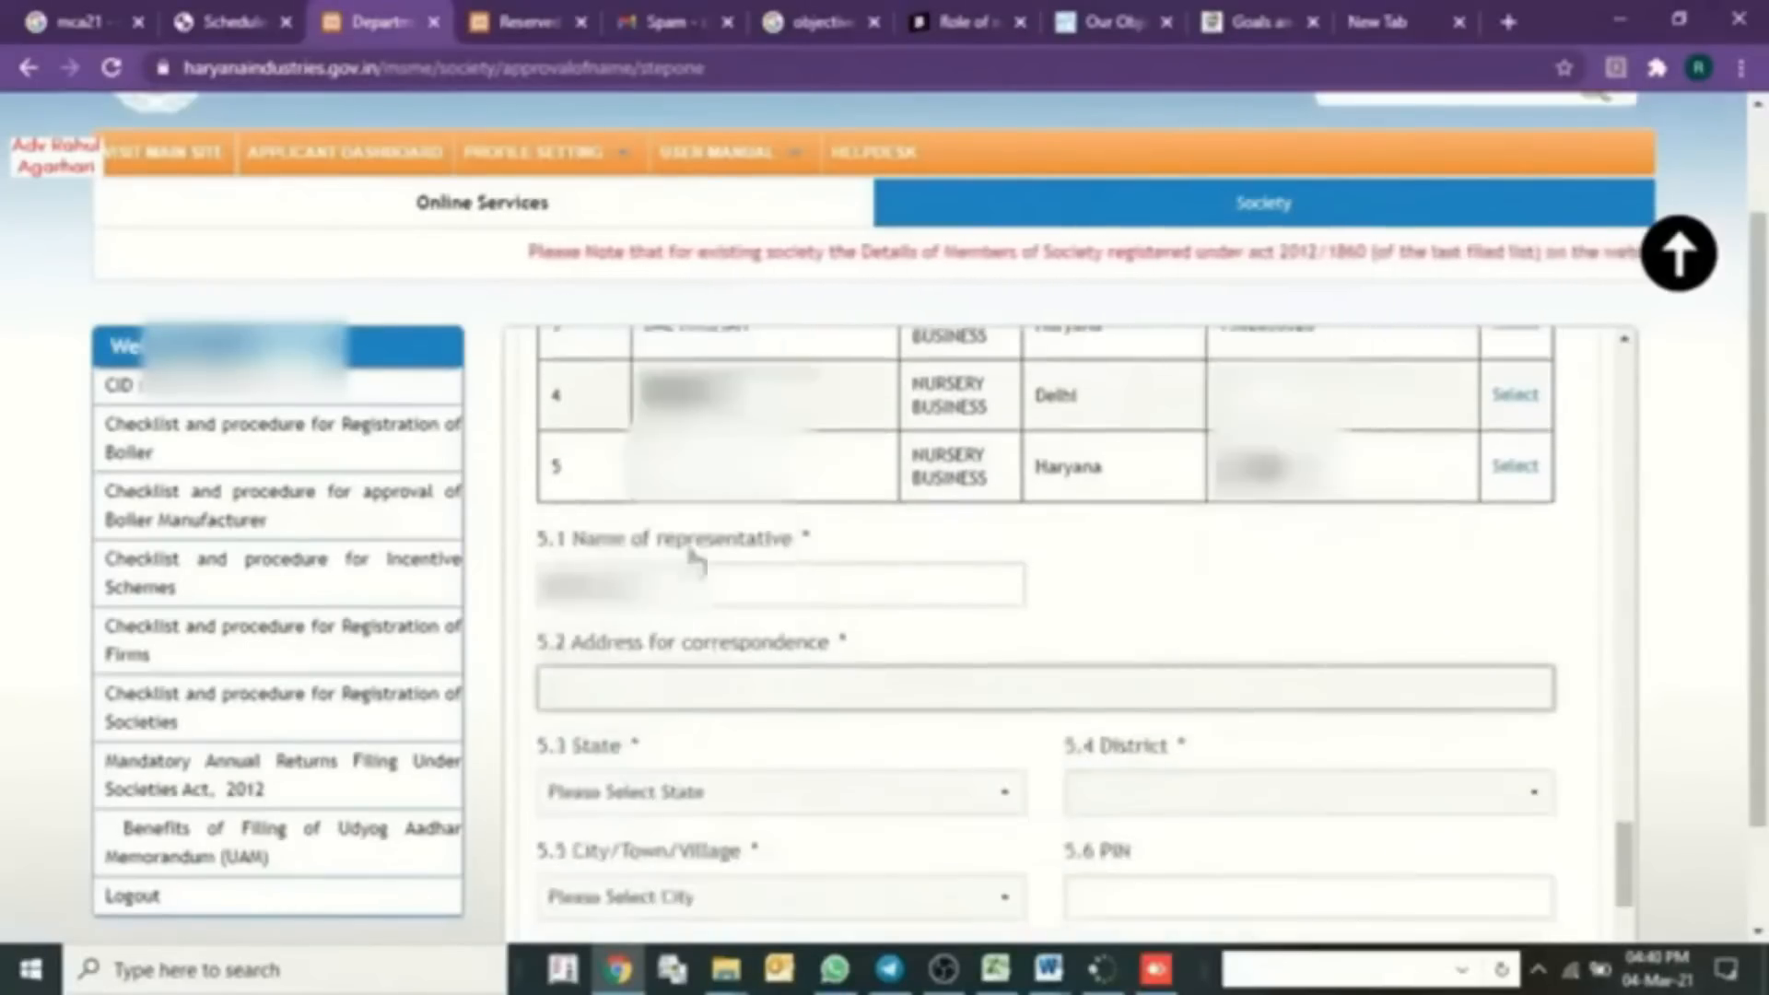
{"action": "left_click", "coordinate": [651, 698]}
{"action": "type", "text": "S"}
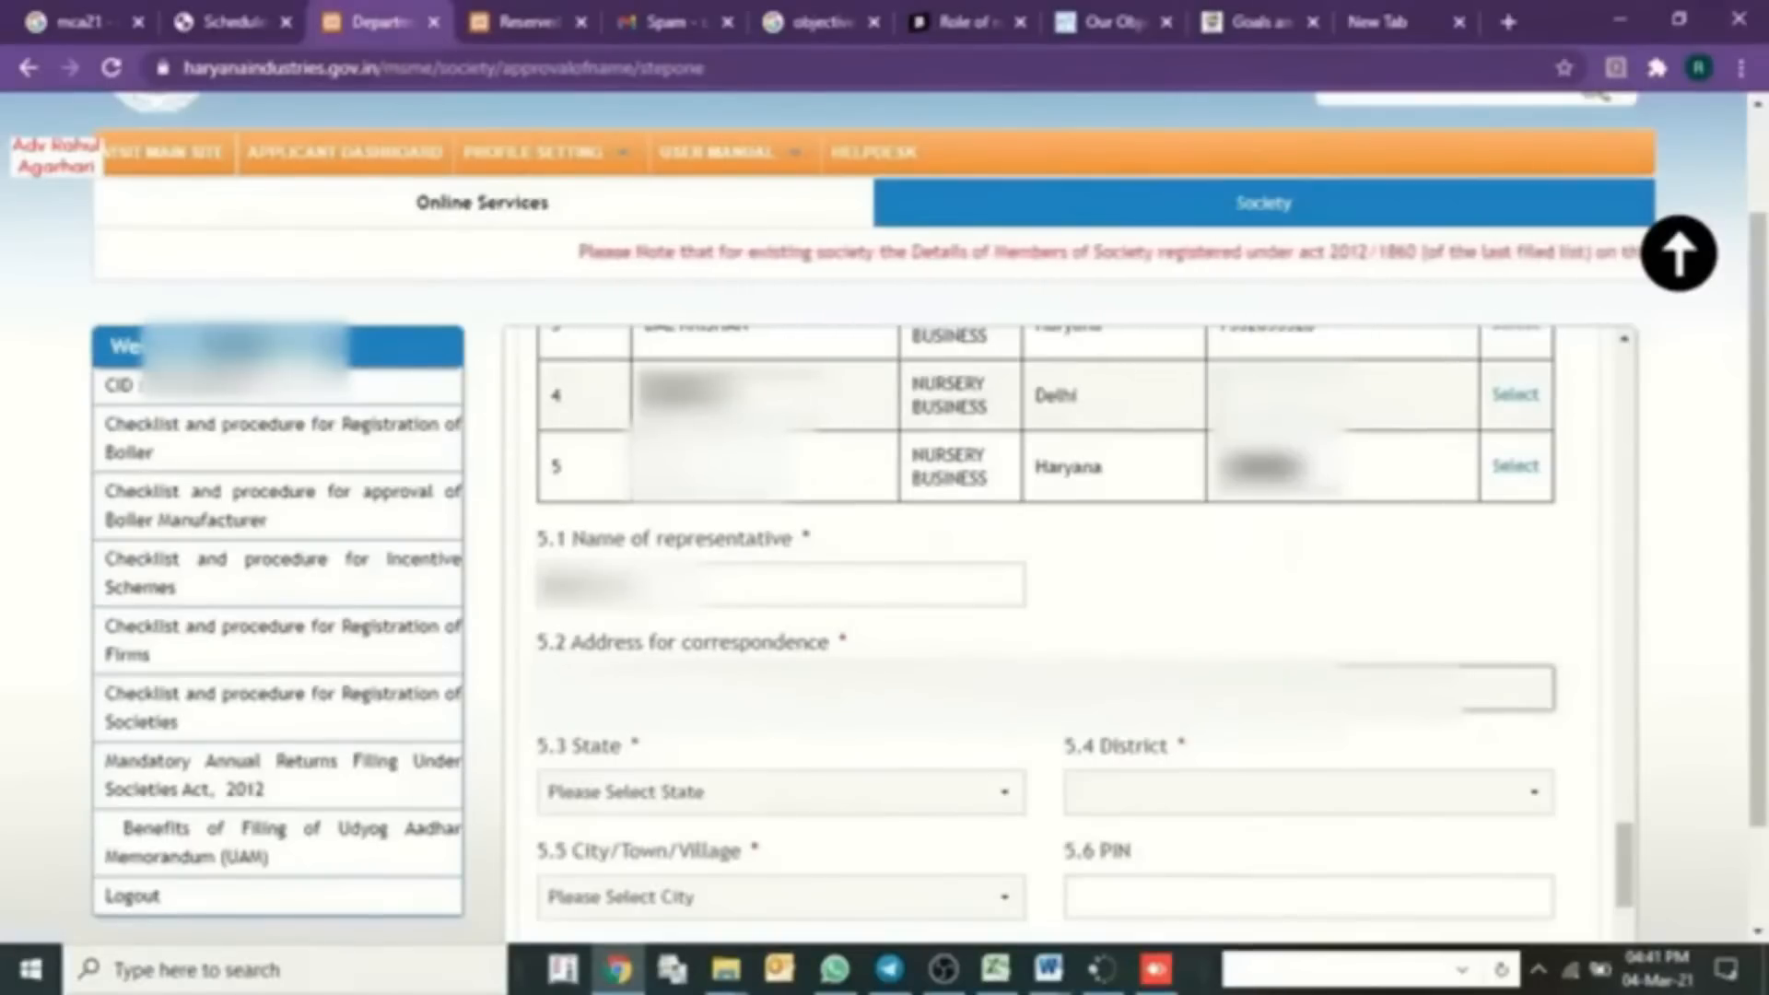
- Set the representative's state Haryana, district and city Faridabad, and PIN 121001
{"action": "left_click", "coordinate": [802, 803]}
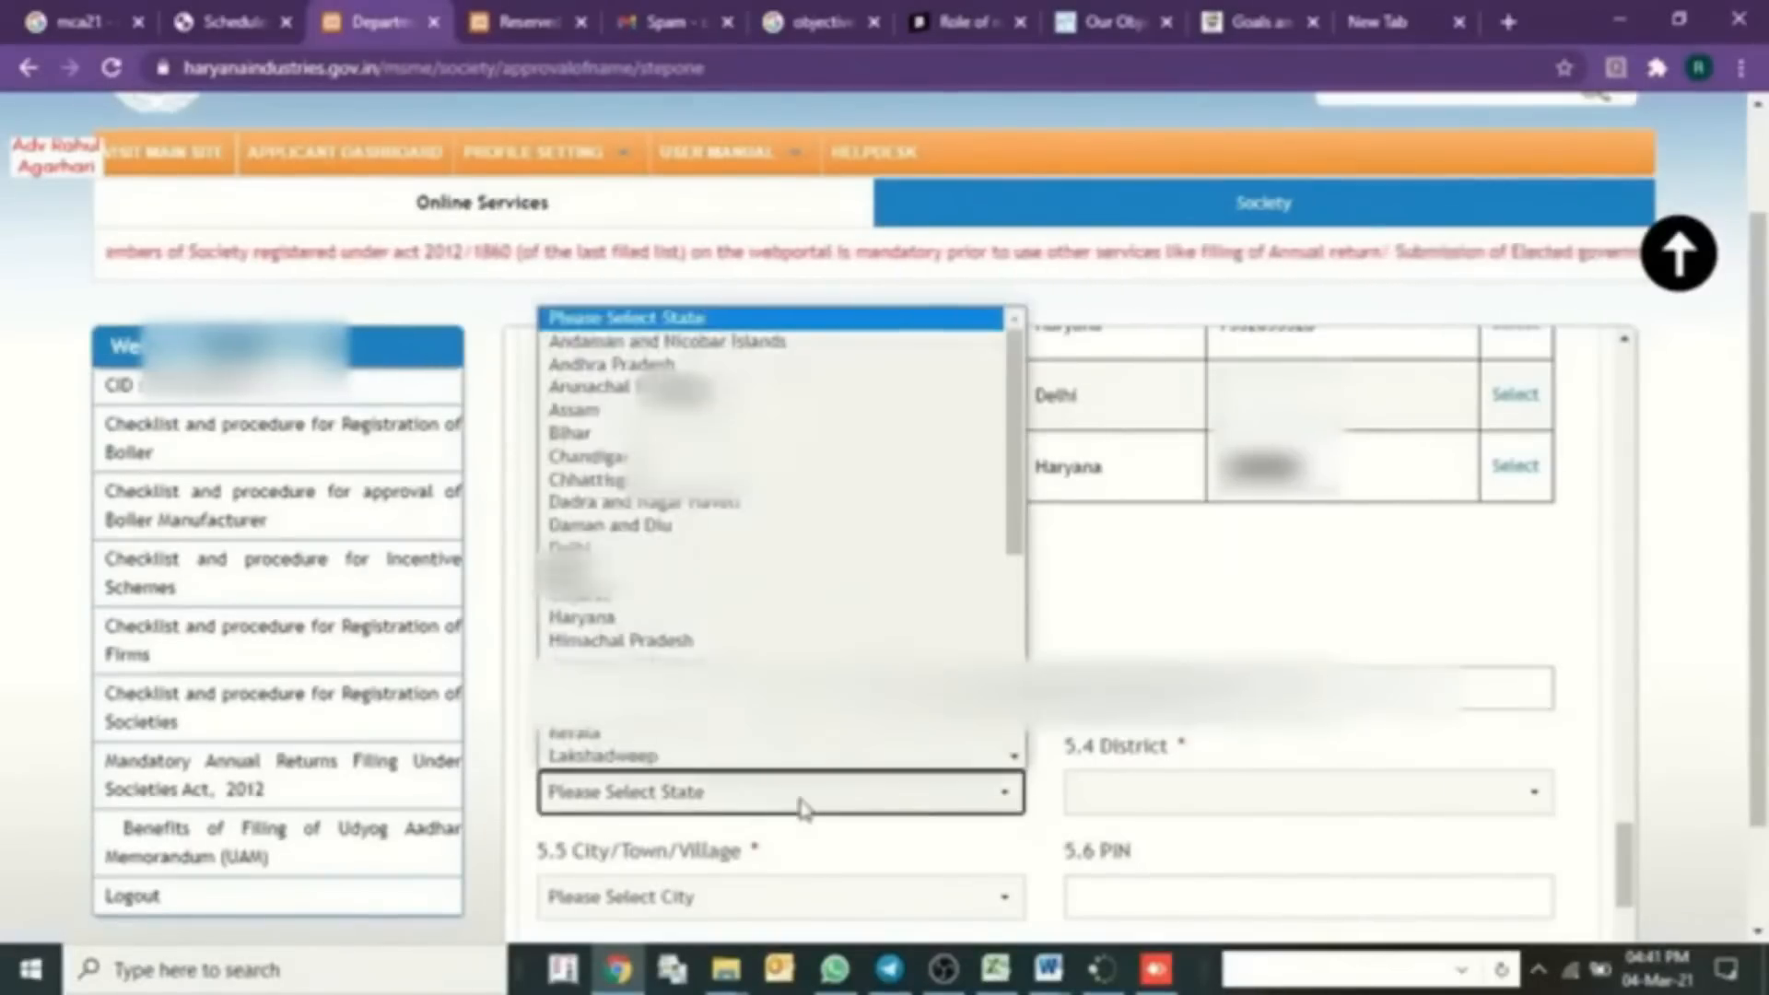
{"action": "key", "text": "h"}
{"action": "key", "text": "Return"}
{"action": "key", "text": "f"}
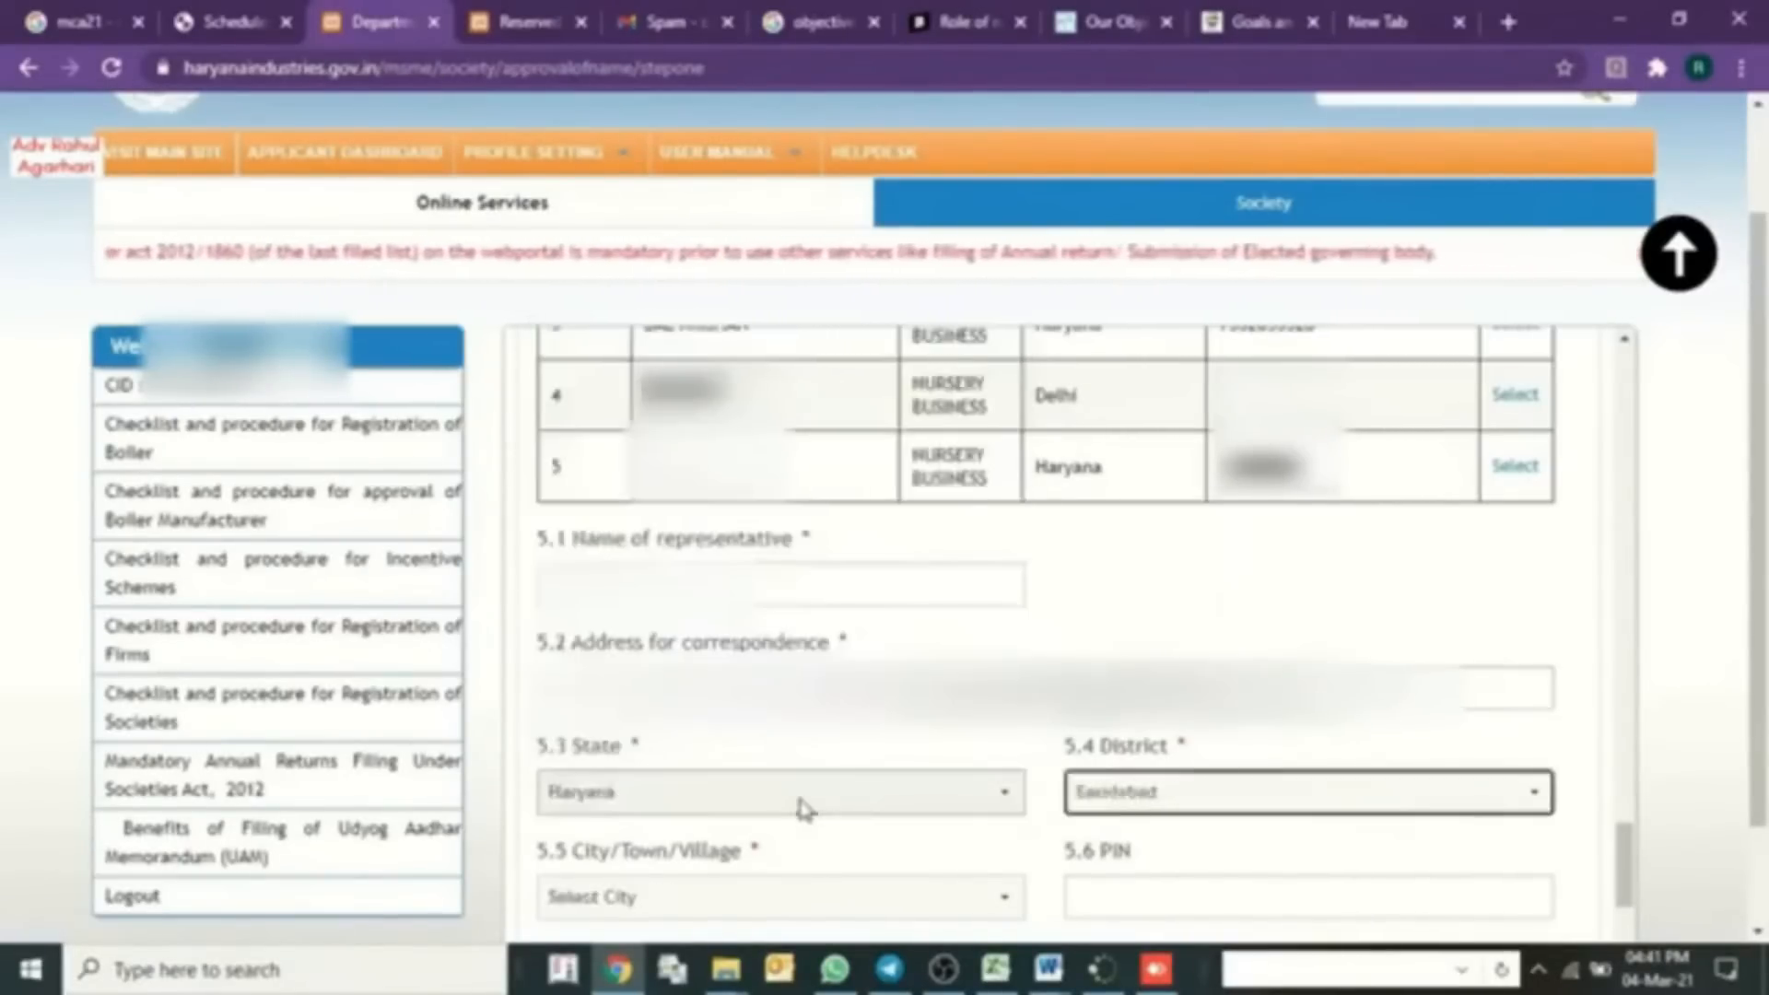
{"action": "key", "text": "Tab"}
{"action": "key", "text": "f"}
{"action": "key", "text": "f"}
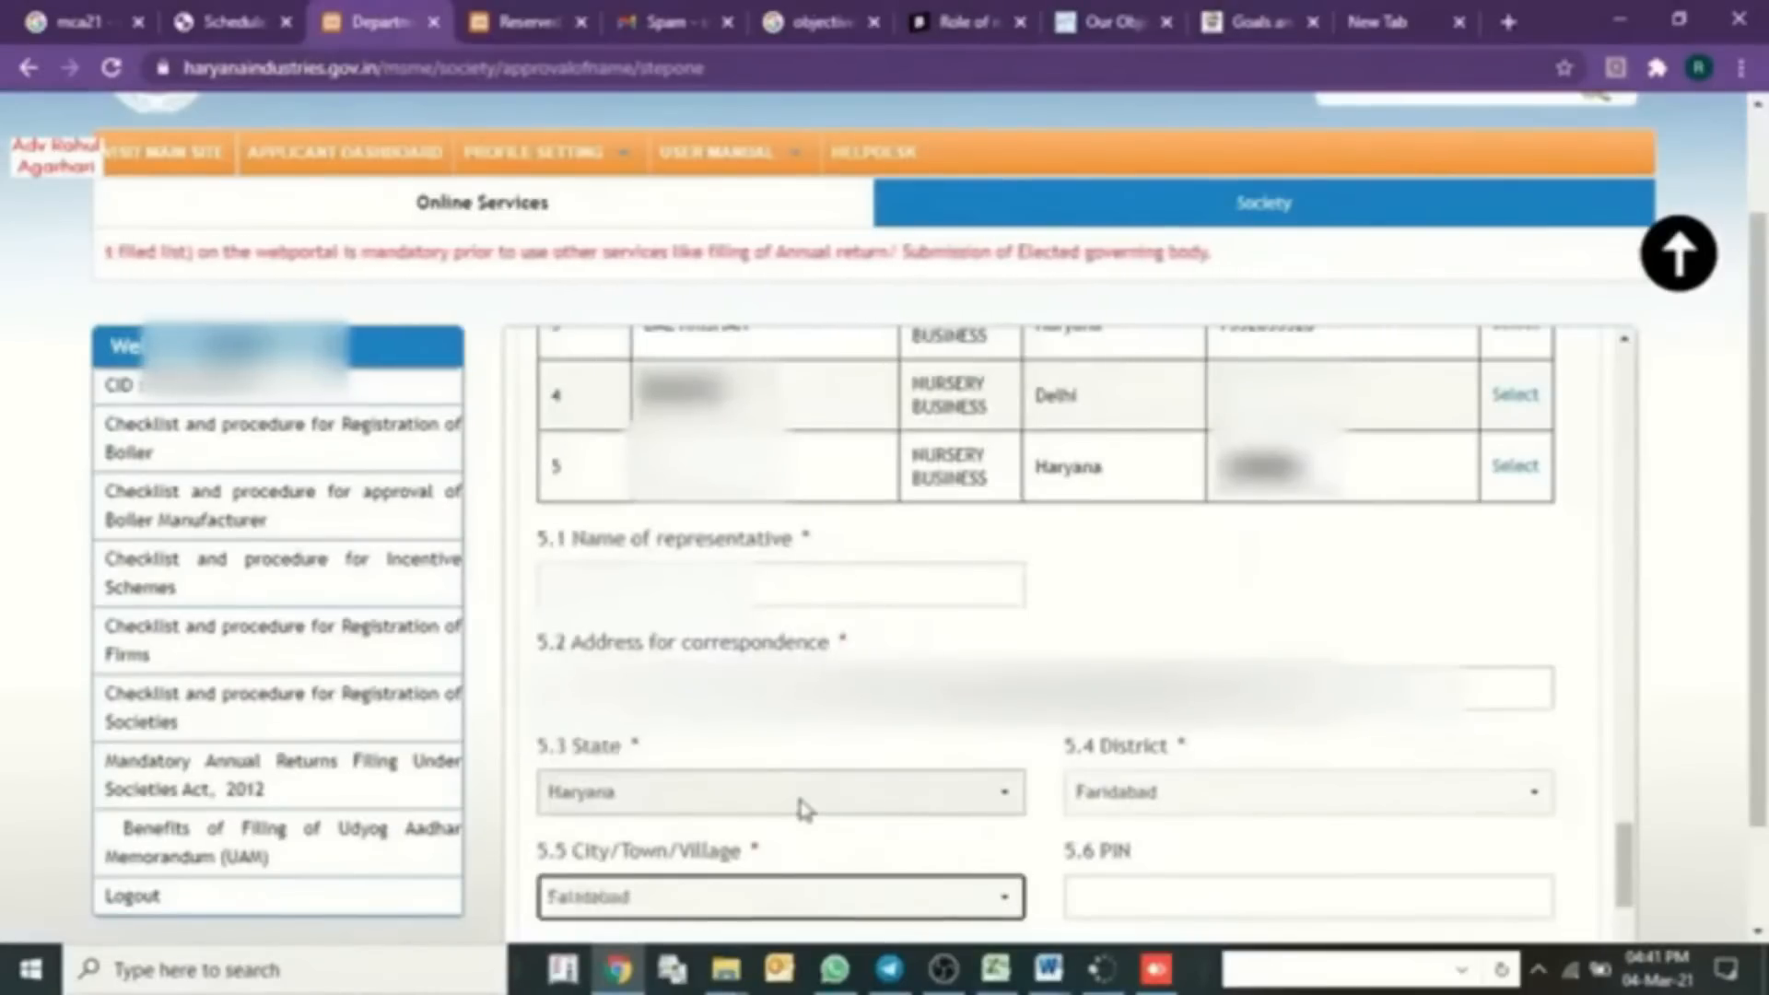
{"action": "key", "text": "Tab"}
{"action": "type", "text": "121"}
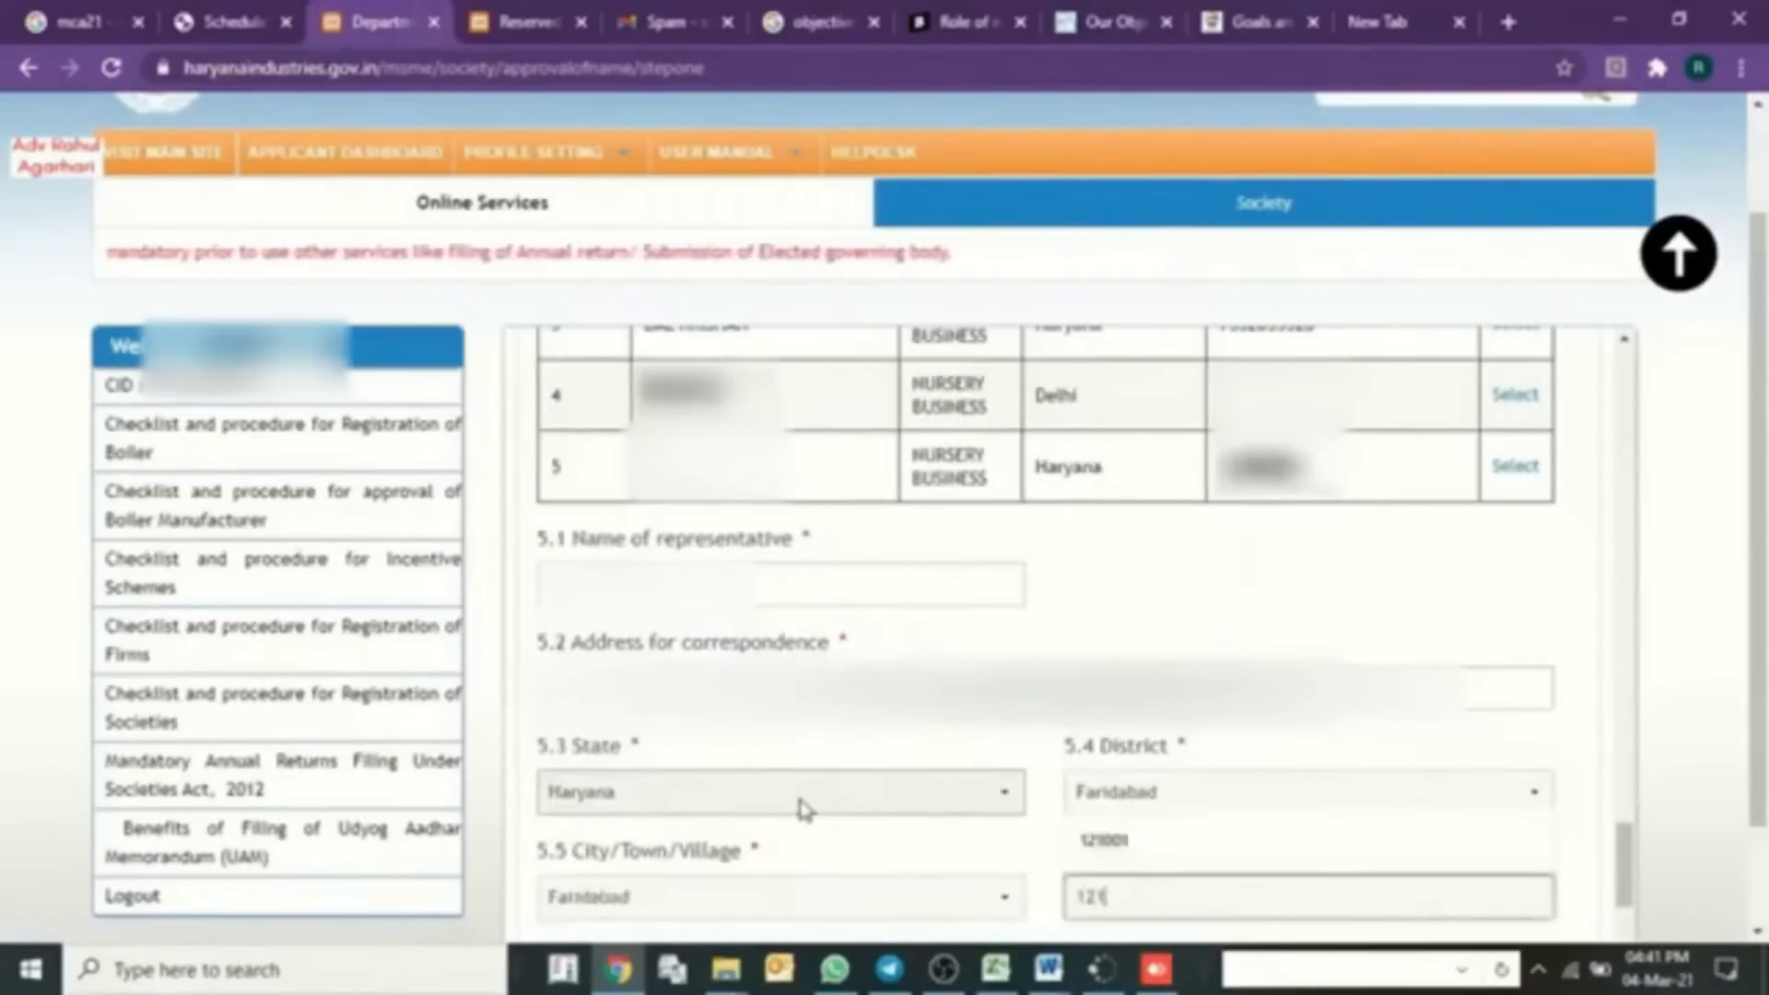
{"action": "key", "text": "Down"}
{"action": "key", "text": "Return"}
{"action": "scroll", "coordinate": [804, 809], "scroll_direction": "down", "scroll_amount": 1}
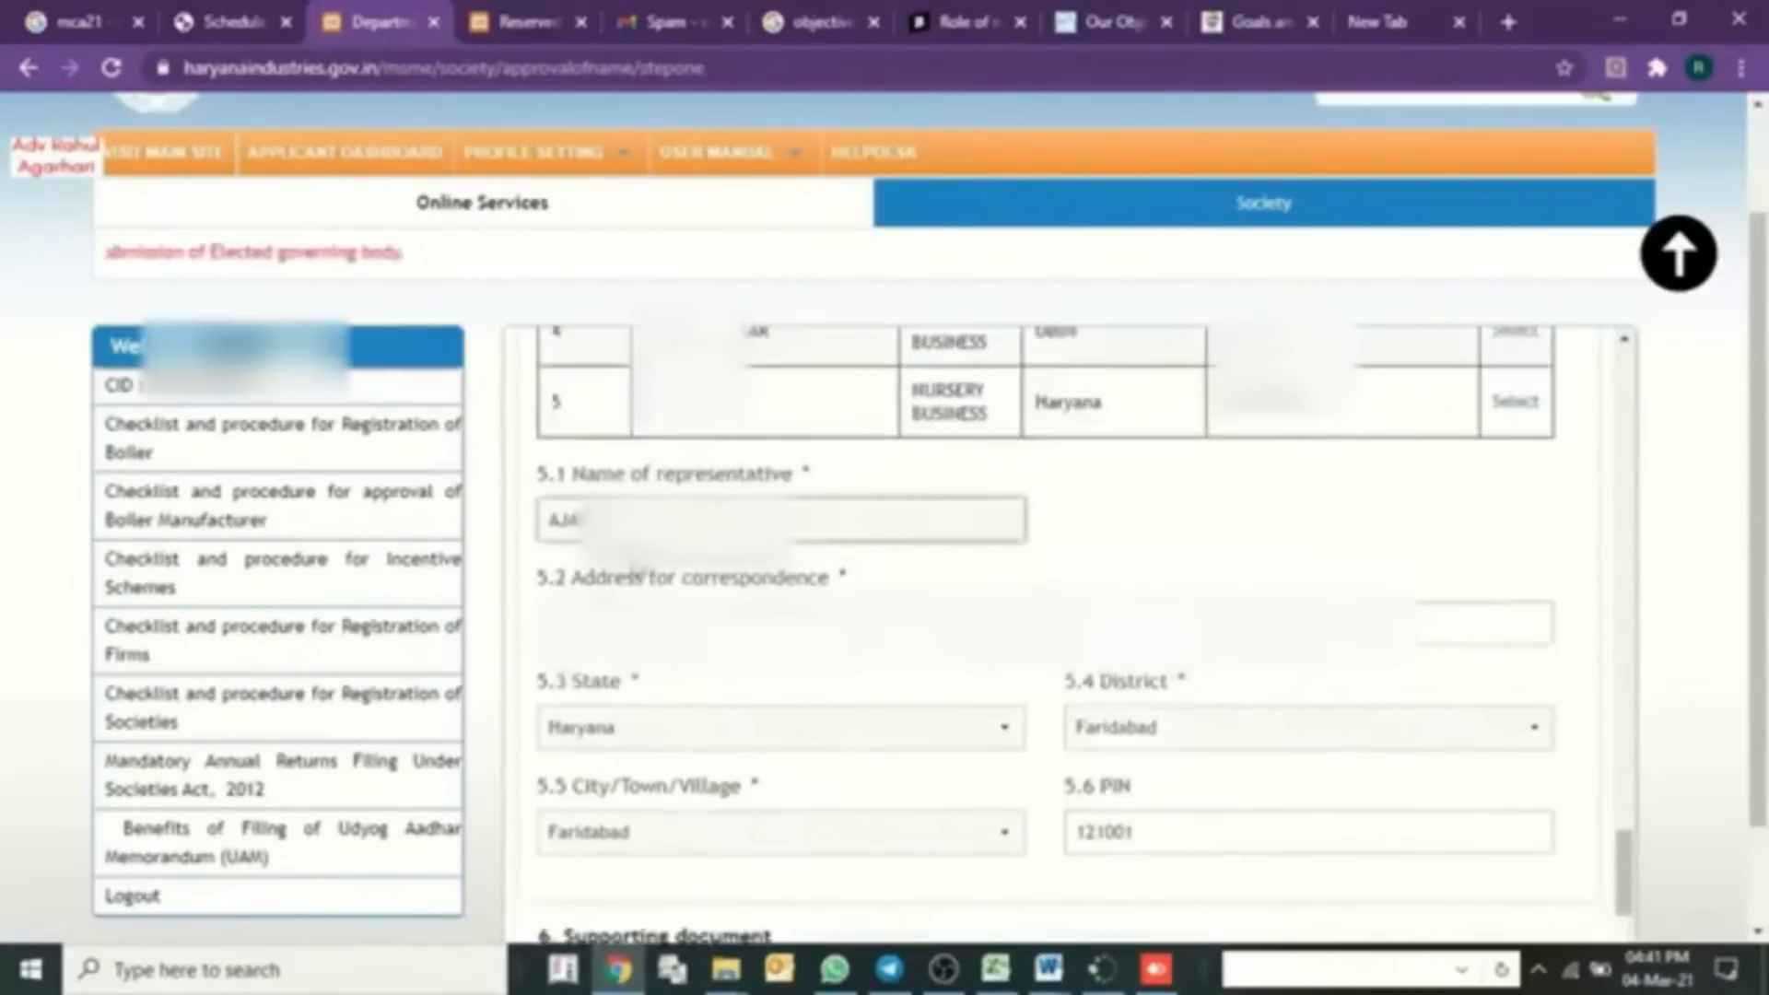
- Attach the ELEC BILL PDF under 6. Supporting document
{"action": "scroll", "coordinate": [738, 738], "scroll_direction": "down", "scroll_amount": 2}
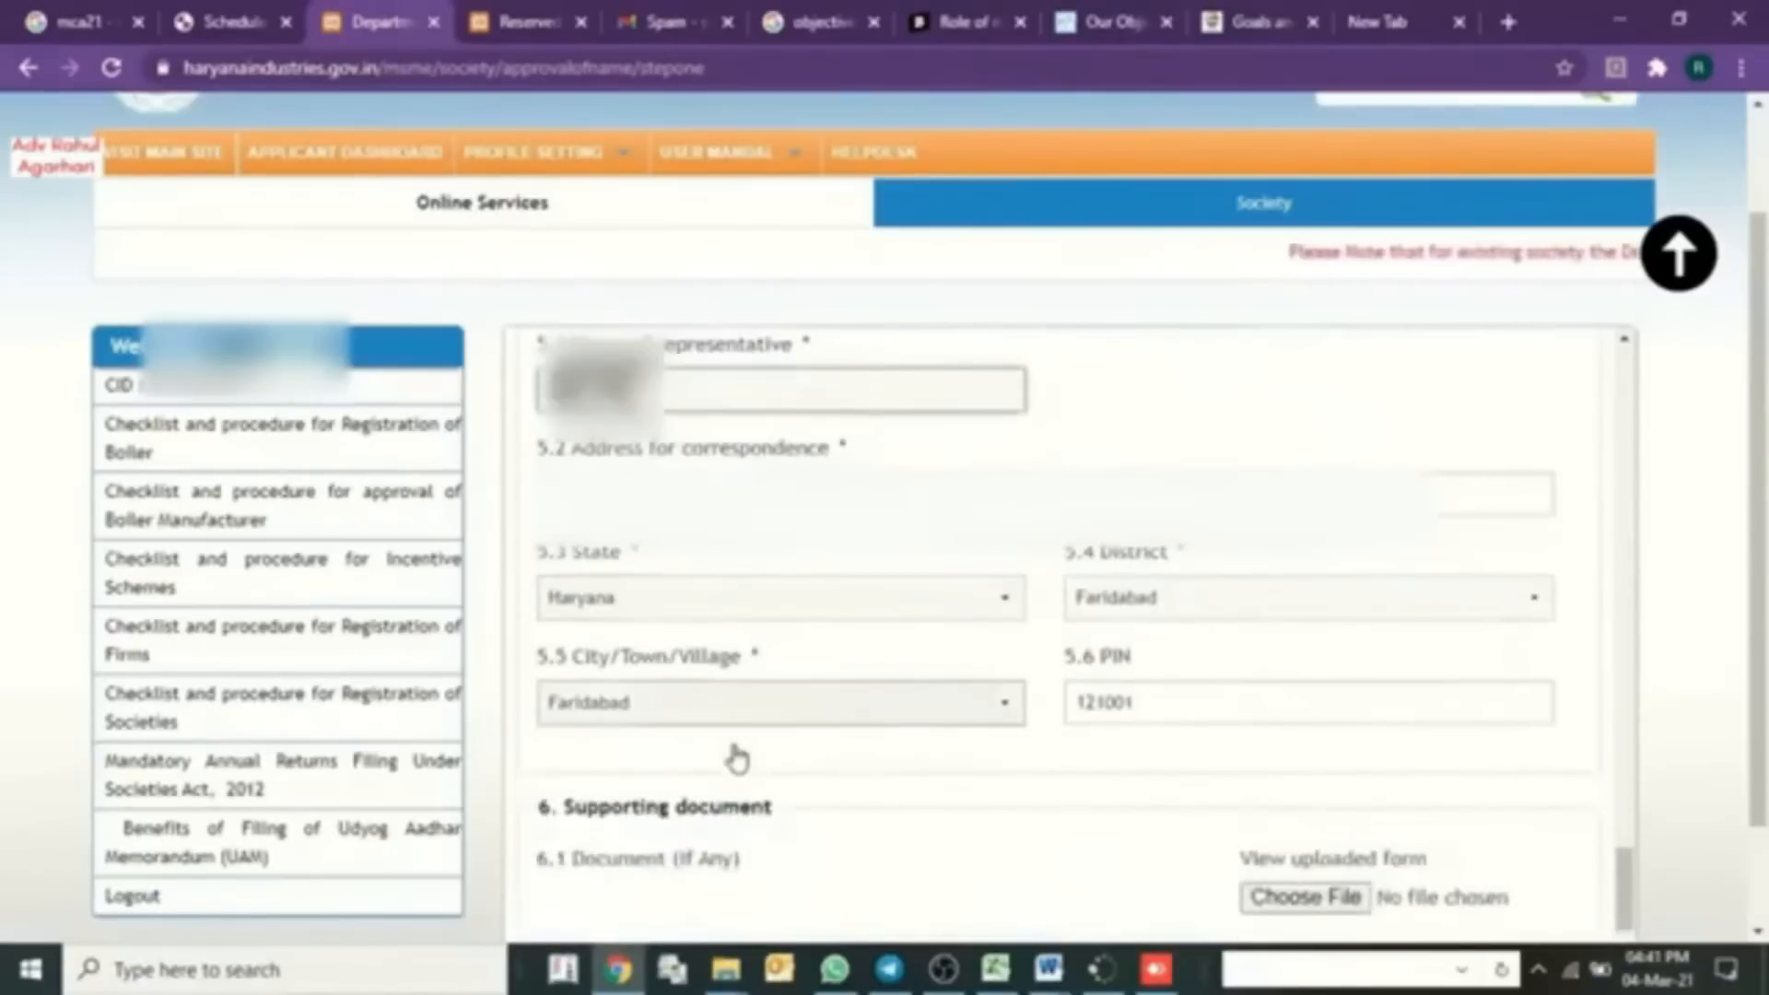
{"action": "scroll", "coordinate": [731, 754], "scroll_direction": "down", "scroll_amount": 1}
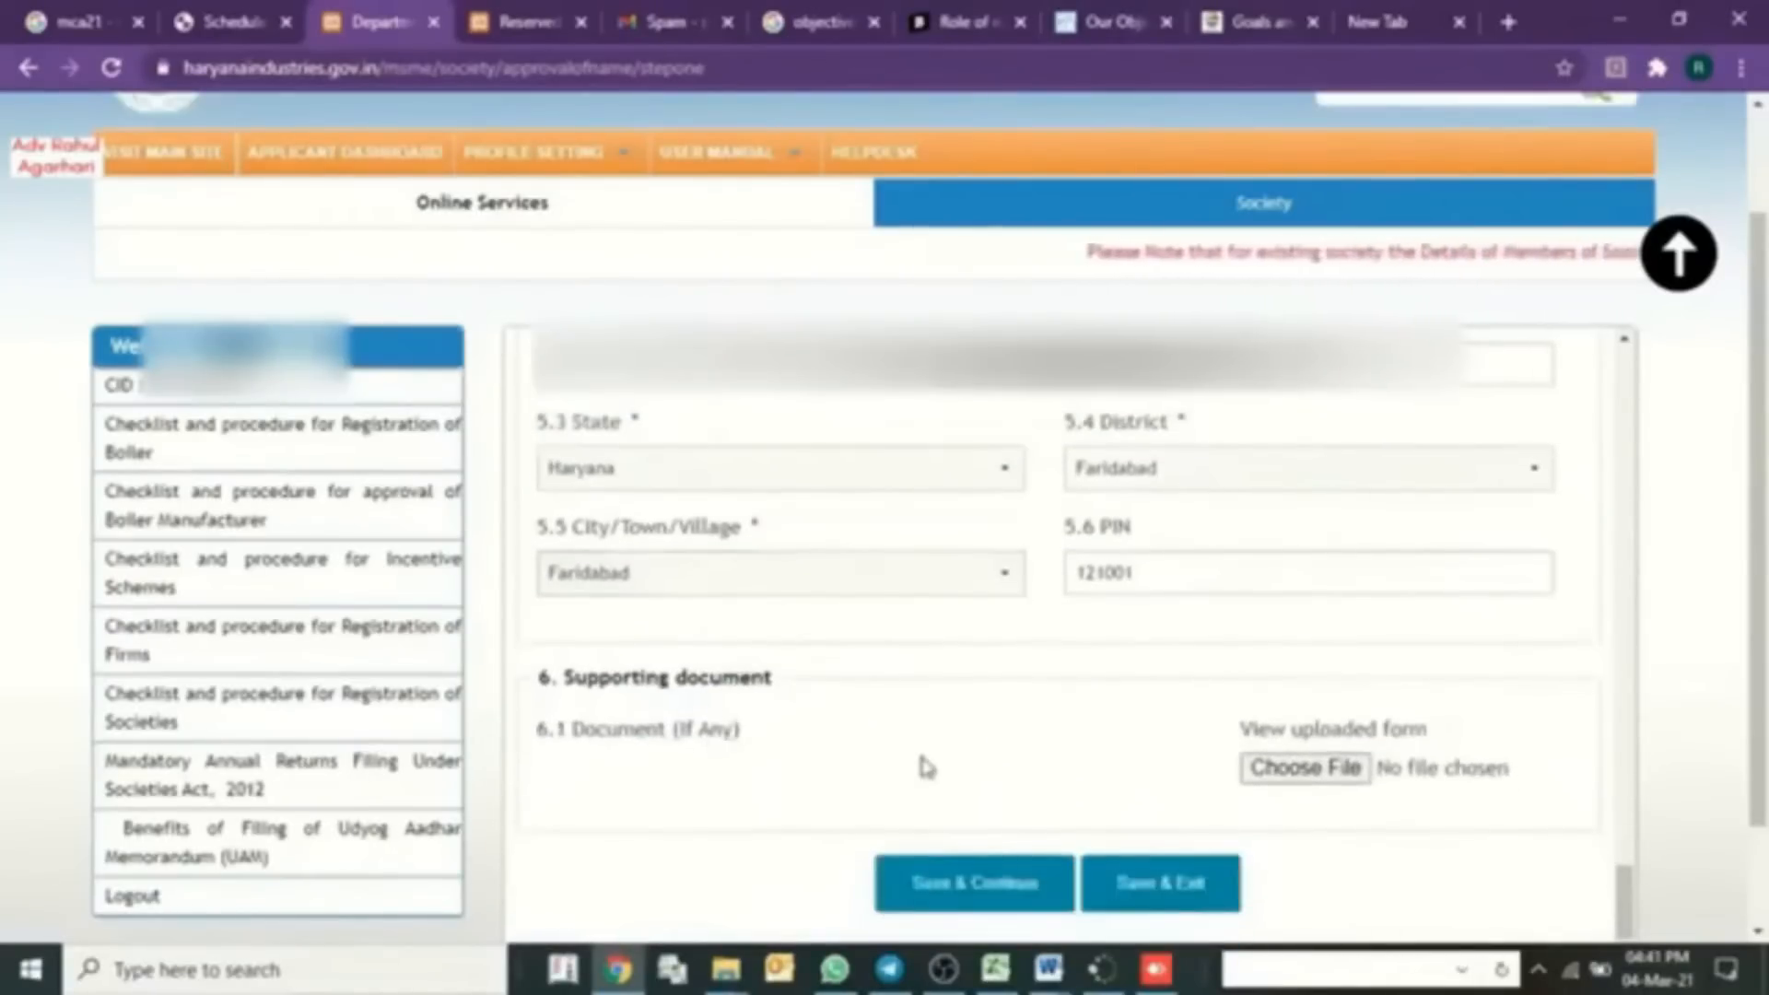
{"action": "scroll", "coordinate": [926, 767], "scroll_direction": "up", "scroll_amount": 10}
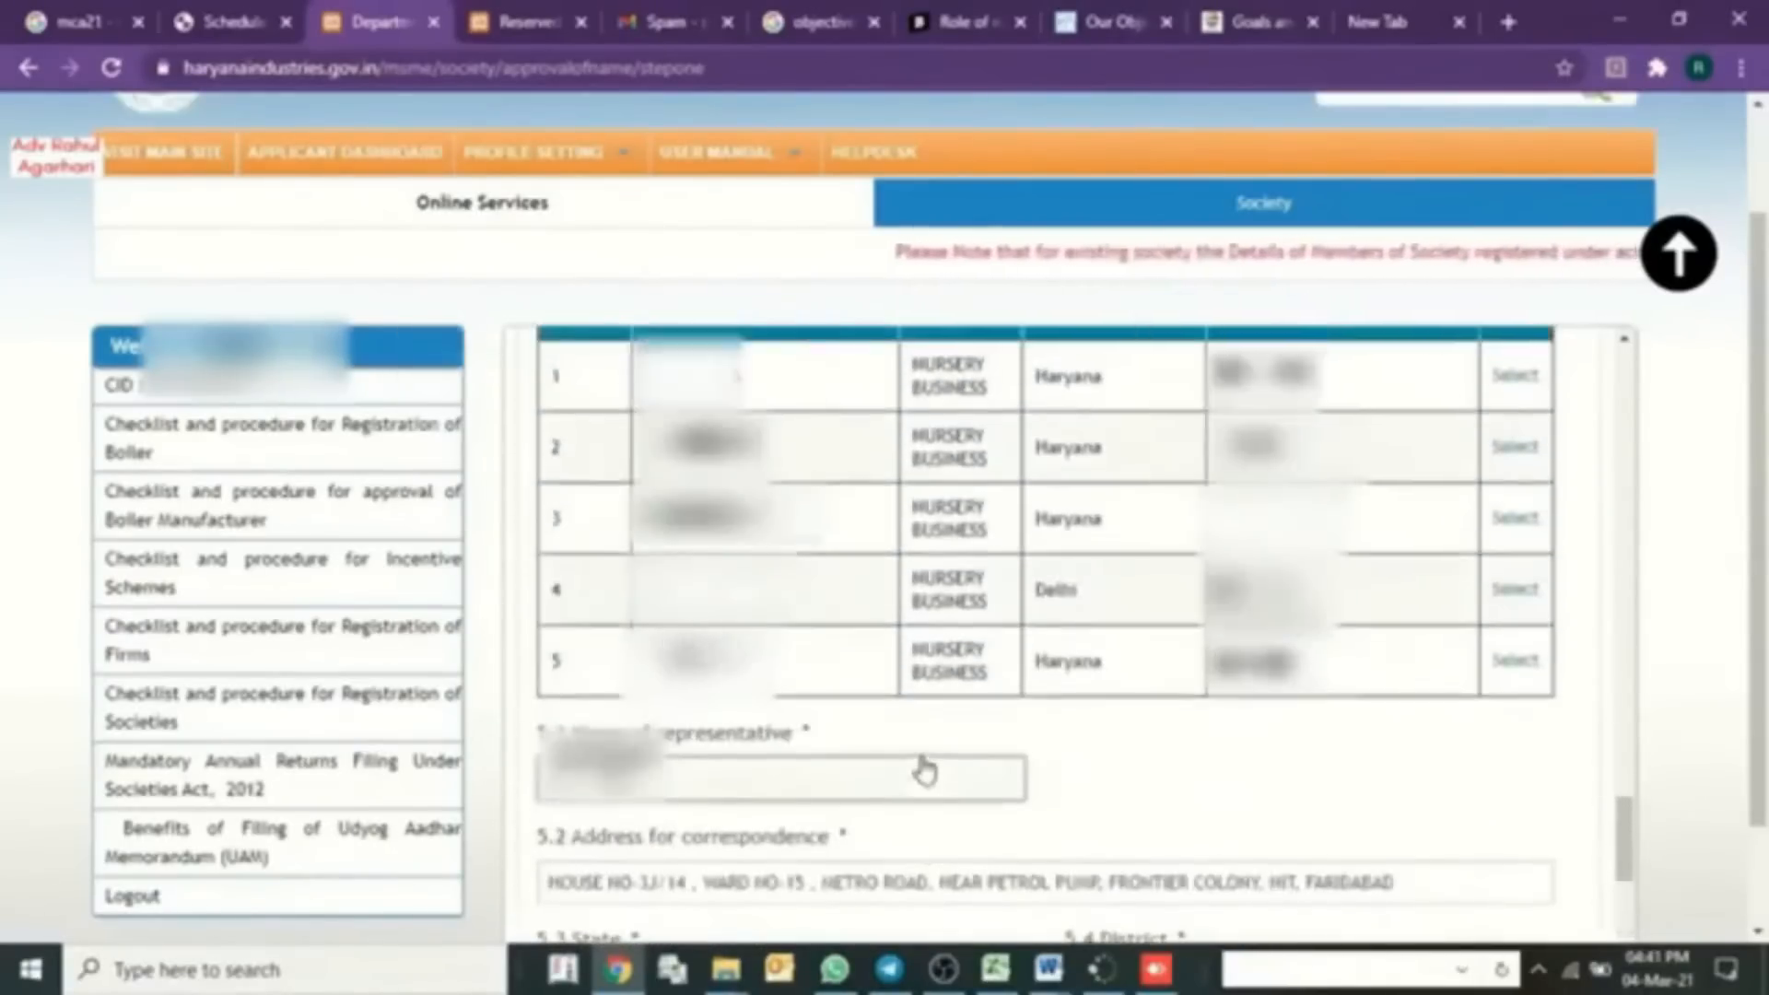
{"action": "scroll", "coordinate": [925, 767], "scroll_direction": "up", "scroll_amount": 5}
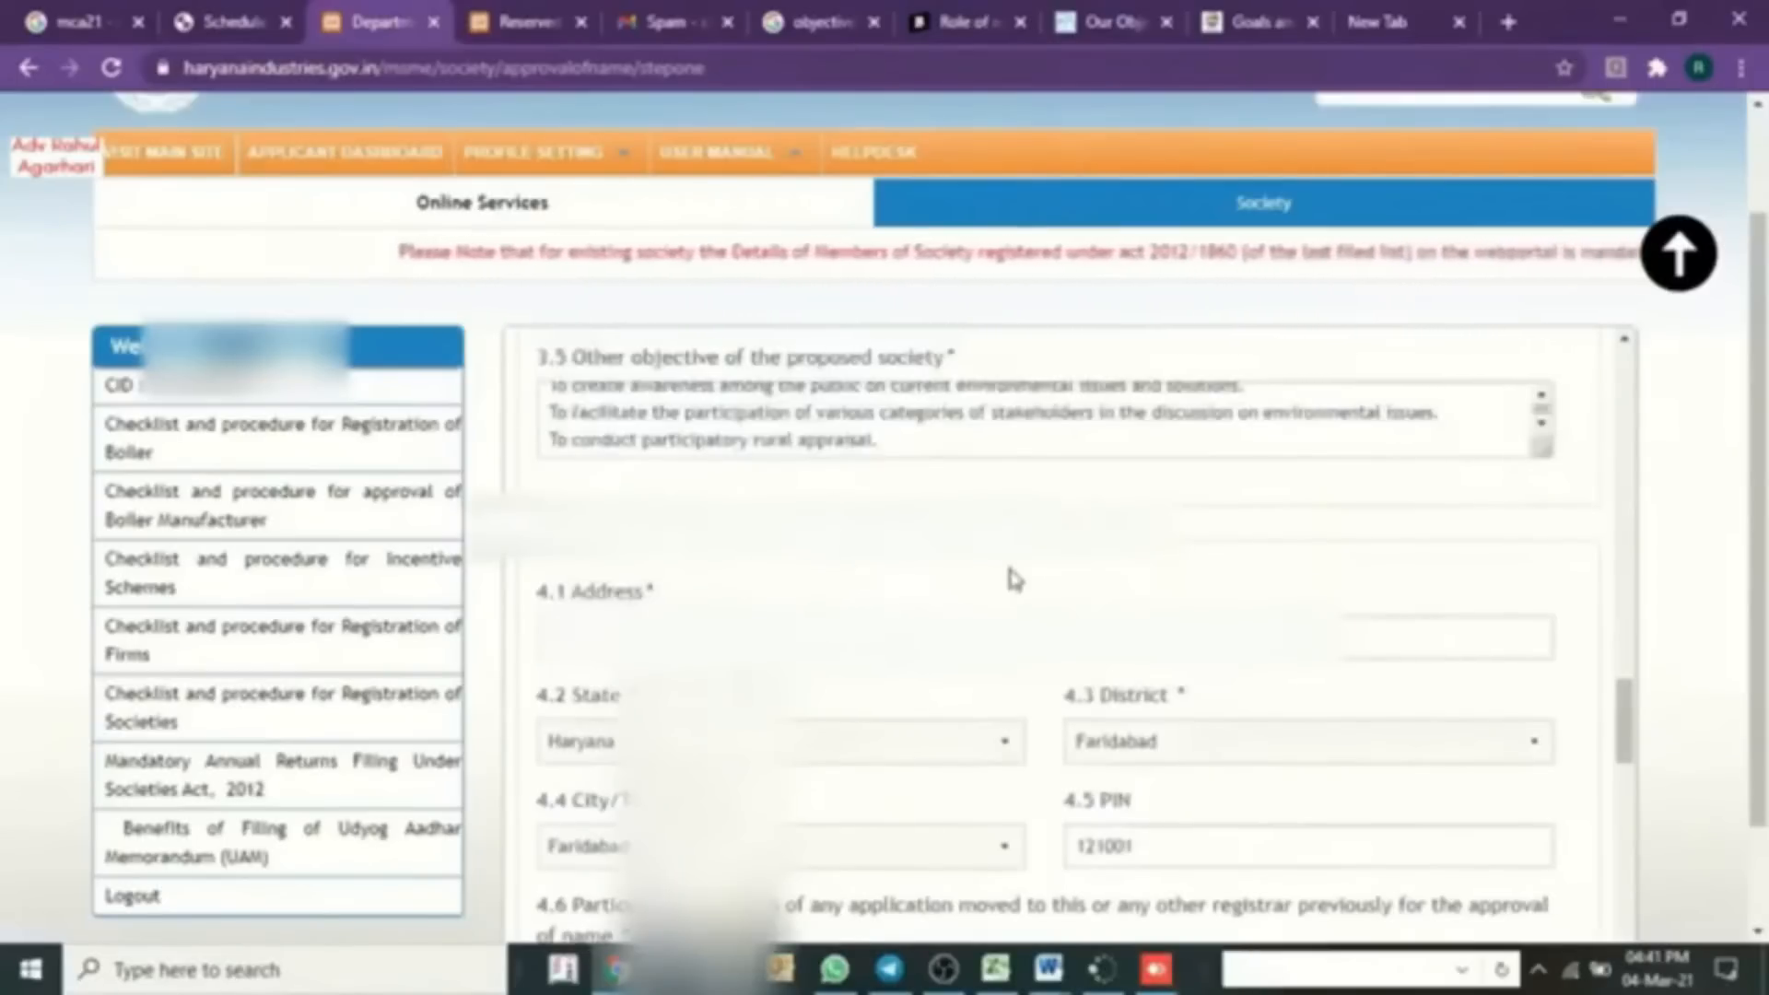
{"action": "scroll", "coordinate": [1140, 652], "scroll_direction": "down", "scroll_amount": 8}
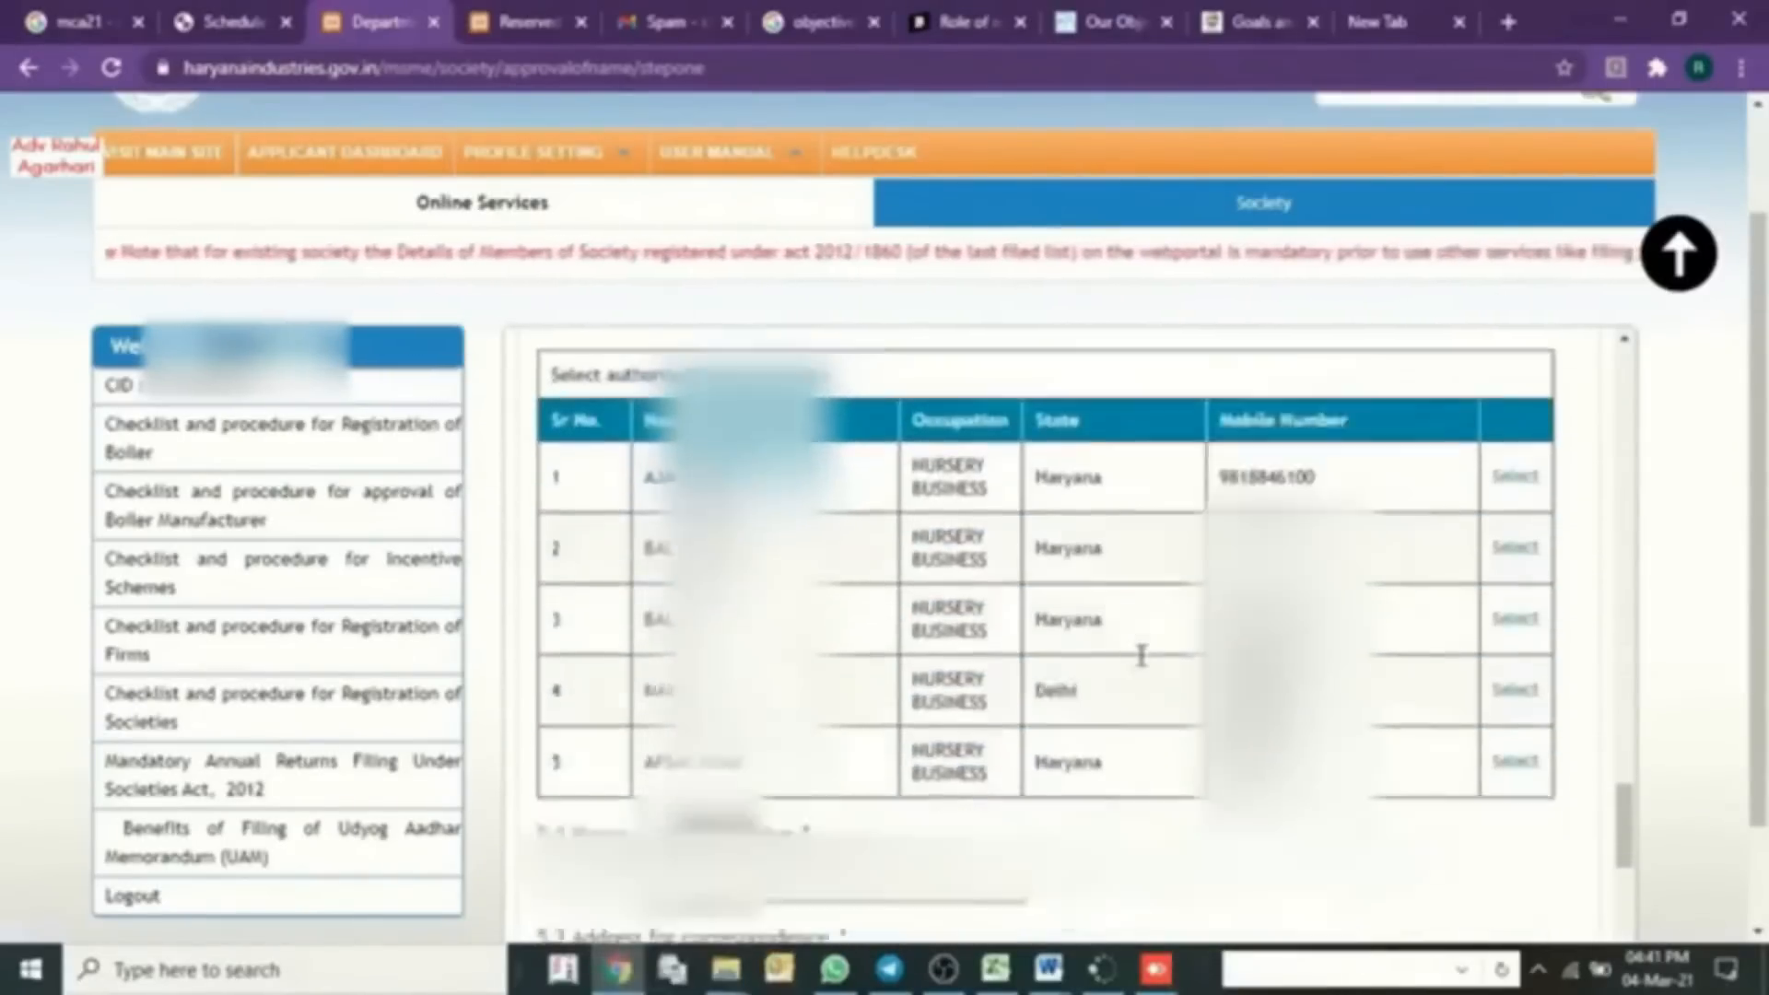
{"action": "scroll", "coordinate": [1398, 808], "scroll_direction": "down", "scroll_amount": 3}
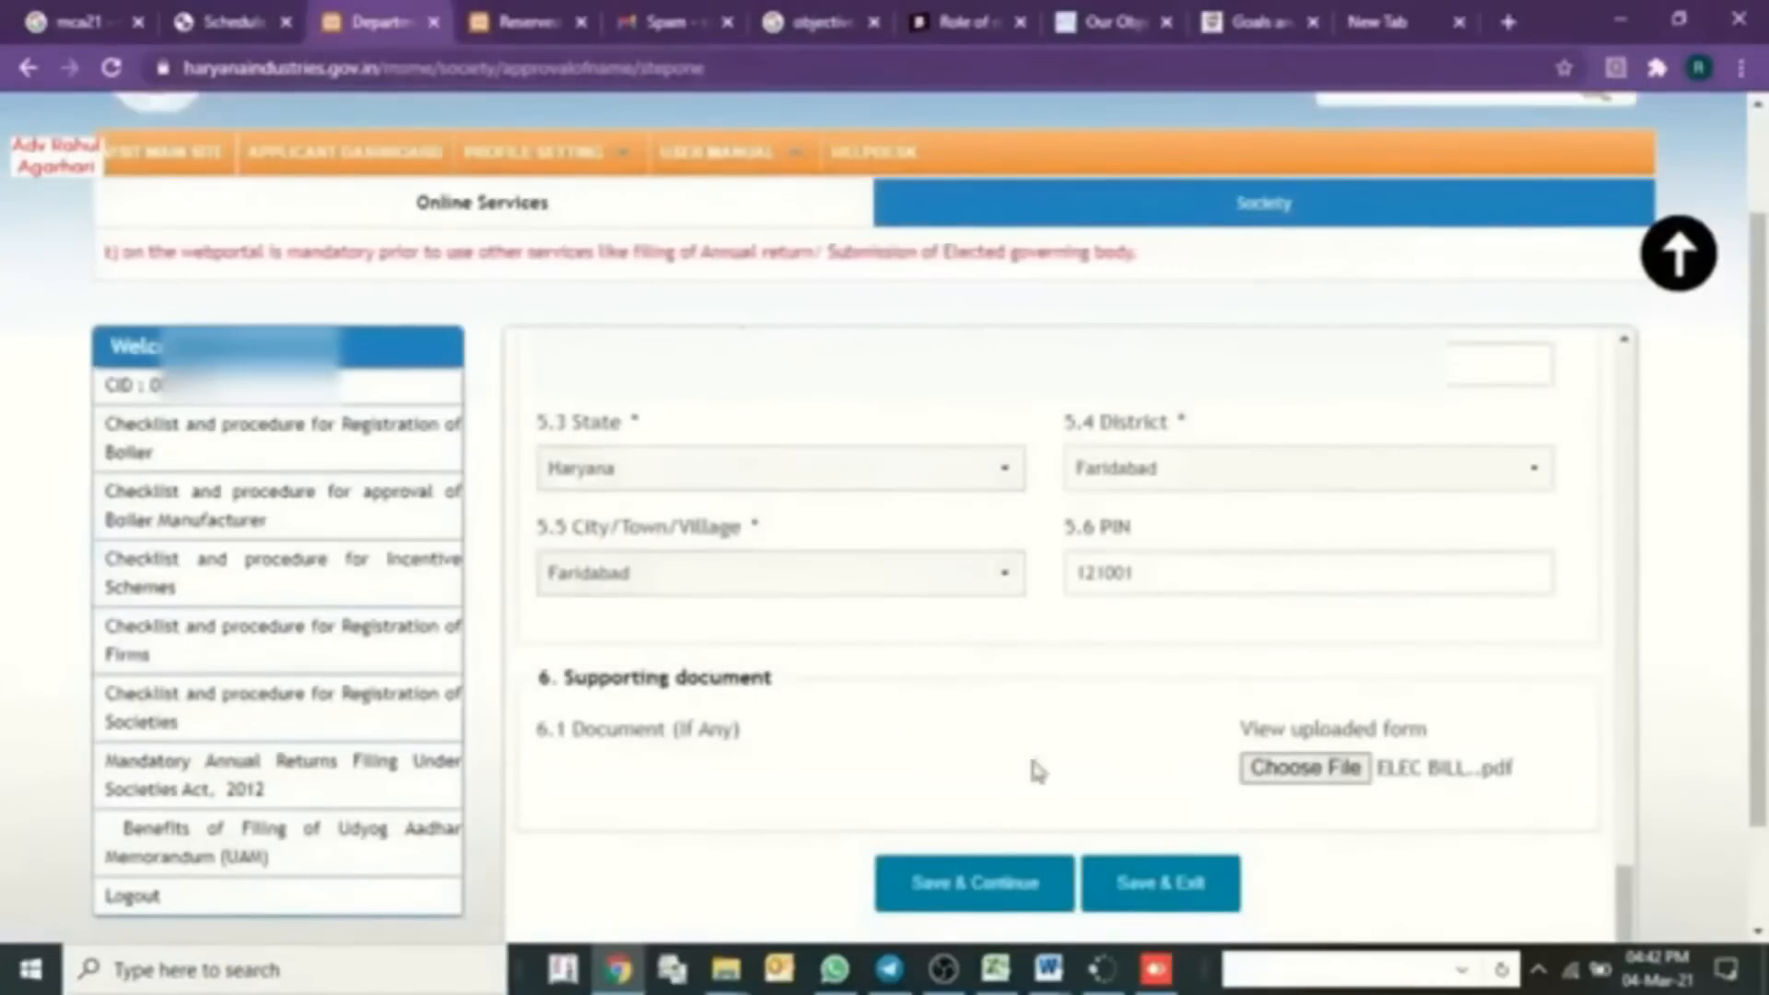
{"action": "scroll", "coordinate": [1176, 738], "scroll_direction": "up", "scroll_amount": 8}
{"action": "scroll", "coordinate": [1177, 732], "scroll_direction": "down", "scroll_amount": 9}
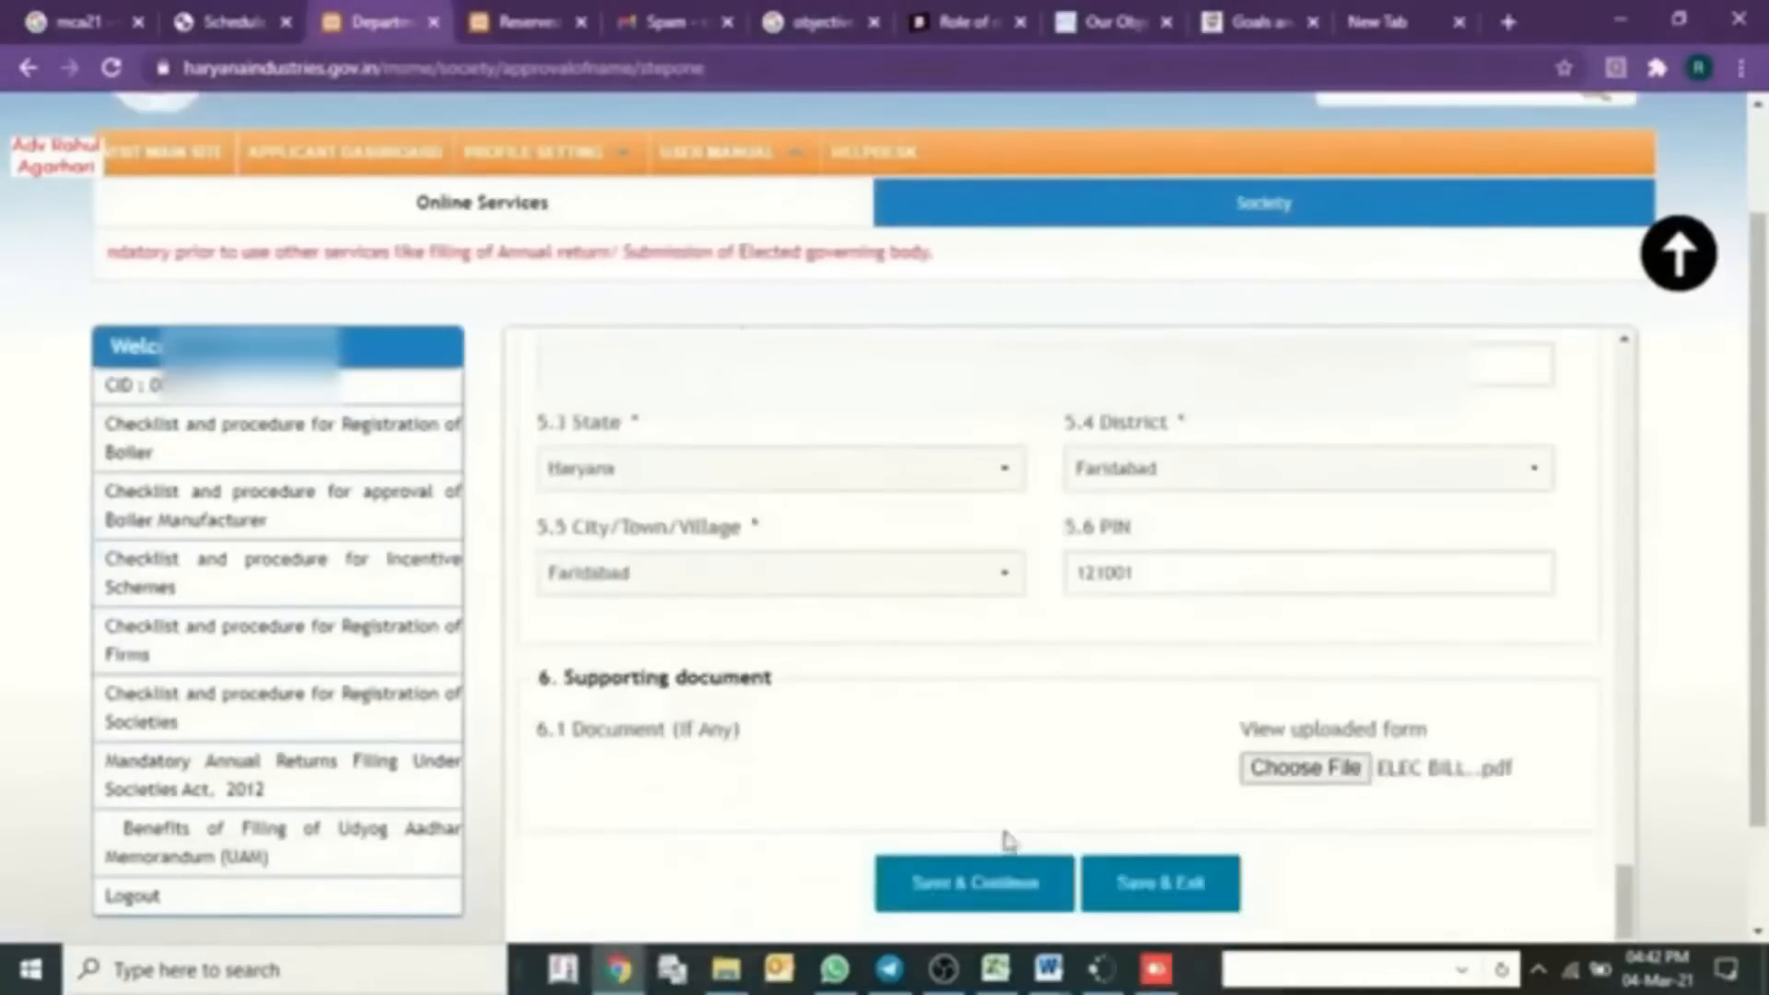
- Save the form, then set the DTO to Faridabad and the challan year to 2021
{"action": "left_click", "coordinate": [961, 884]}
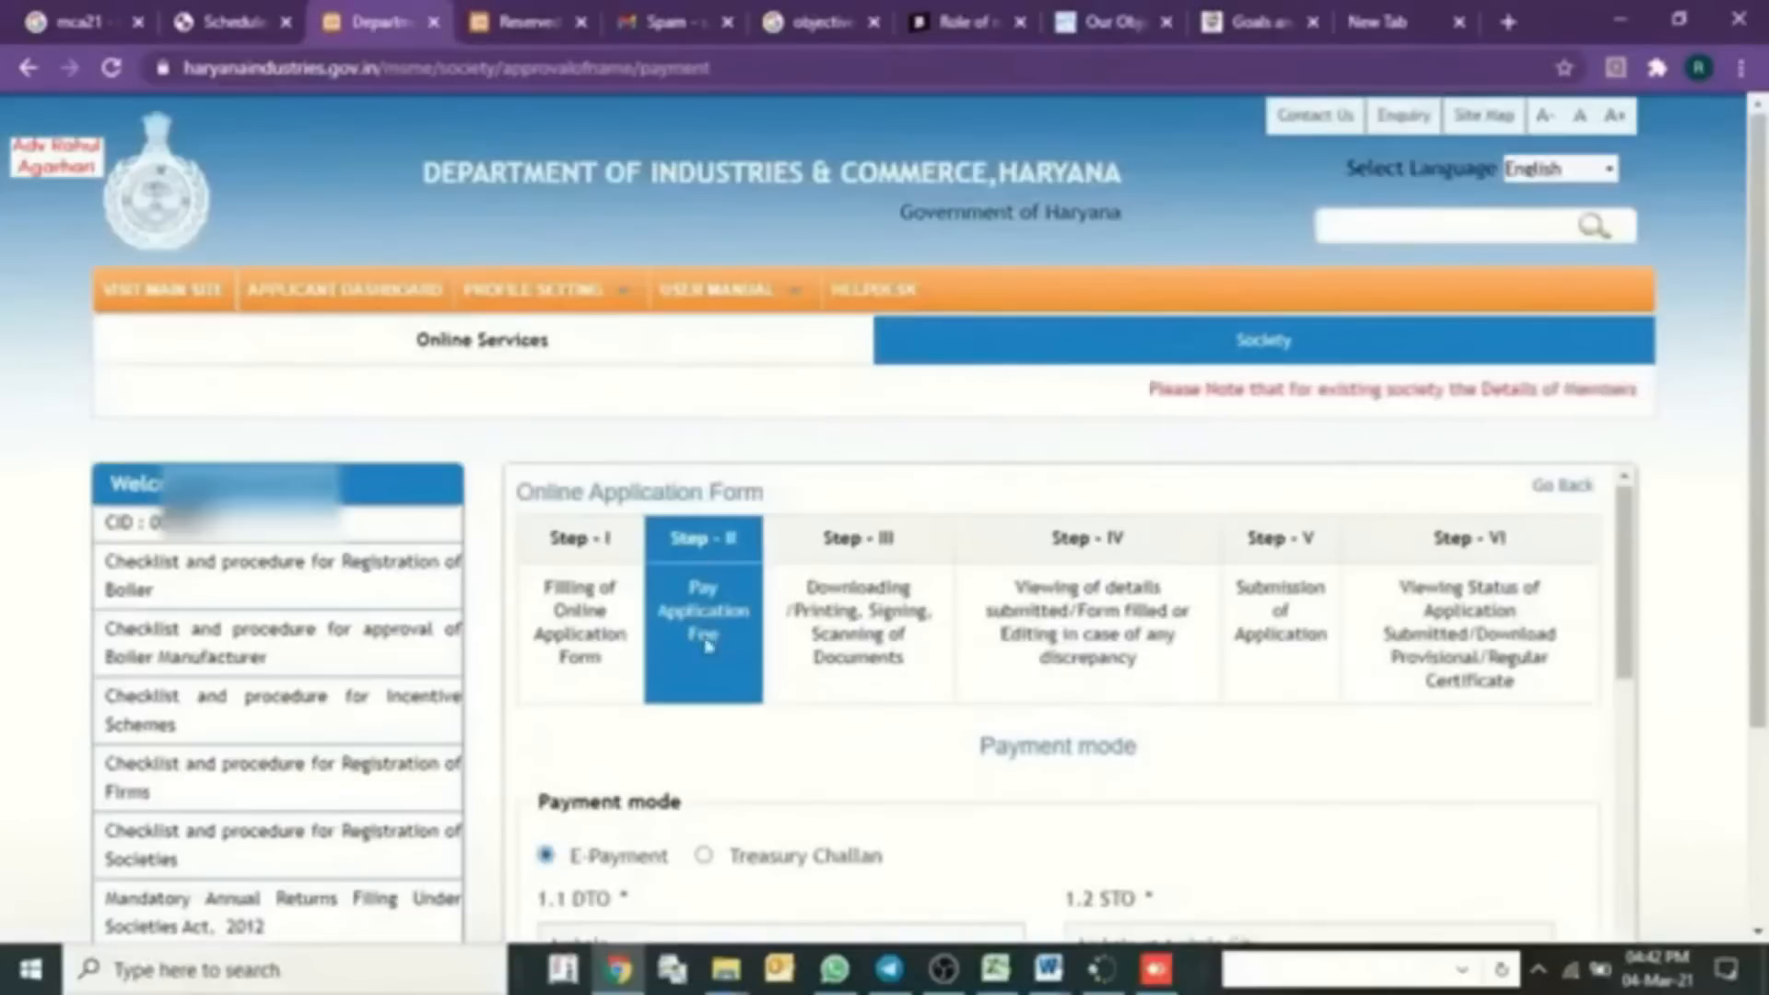
{"action": "scroll", "coordinate": [732, 671], "scroll_direction": "down", "scroll_amount": 3}
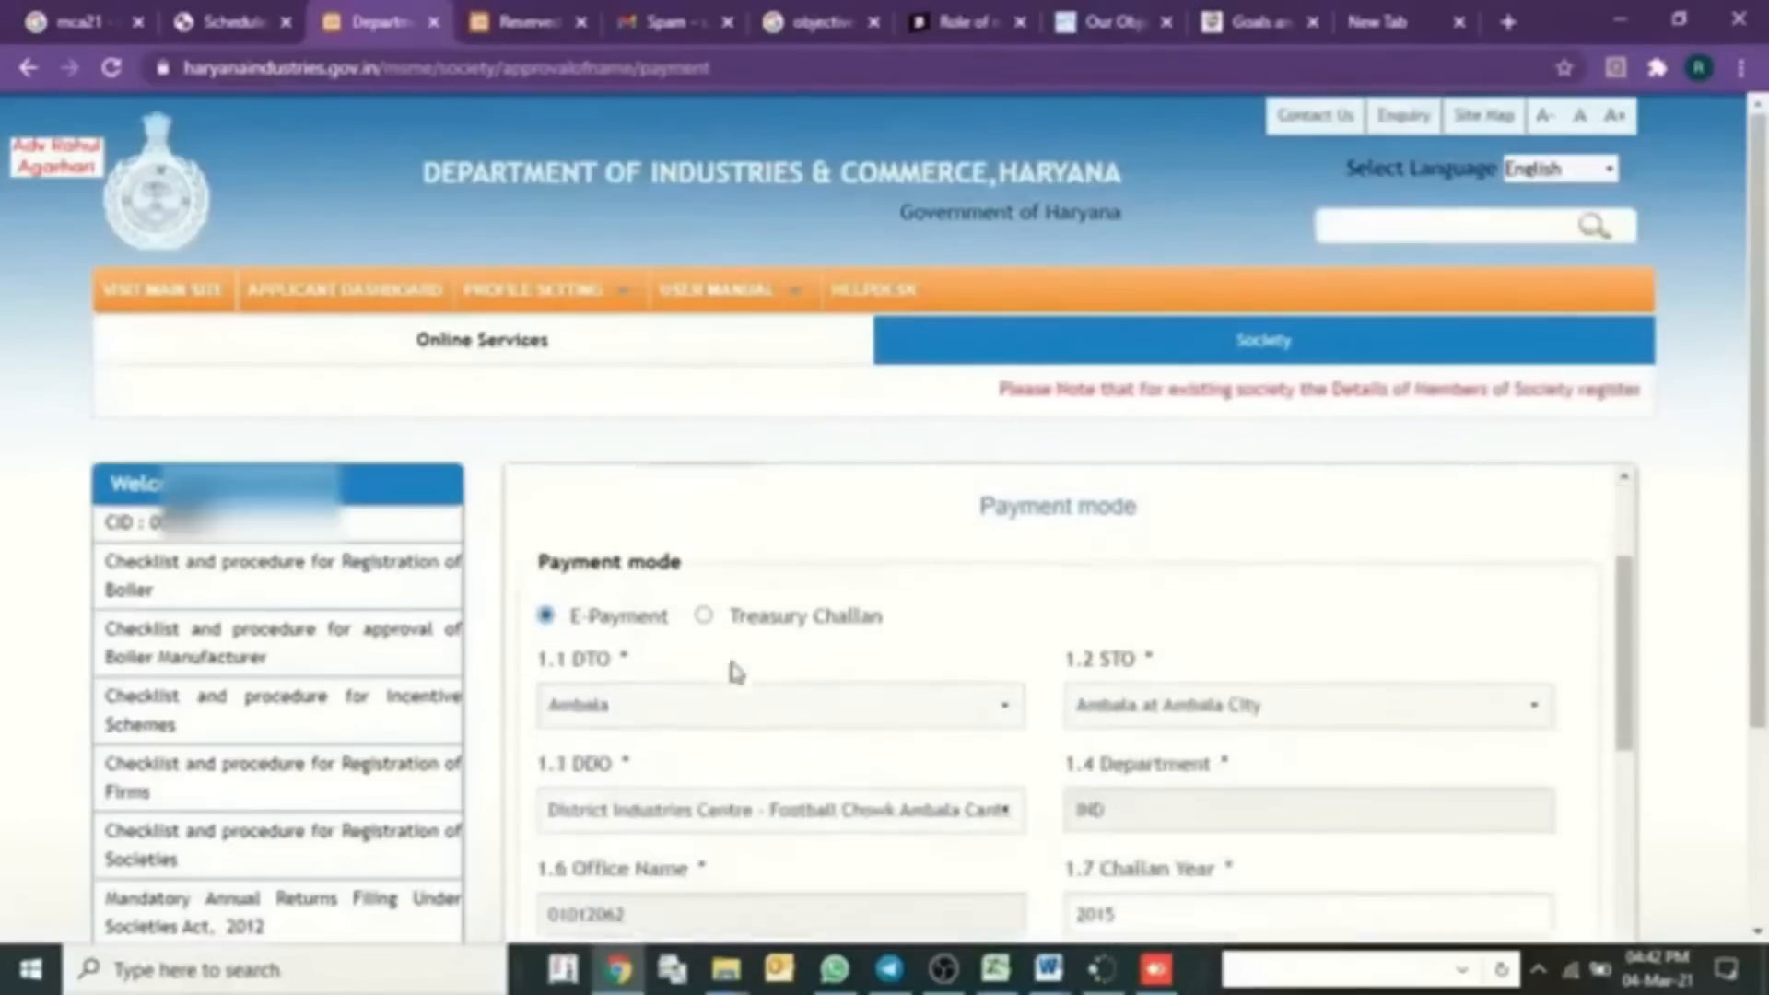
{"action": "left_click", "coordinate": [616, 696]}
{"action": "key", "text": "f"}
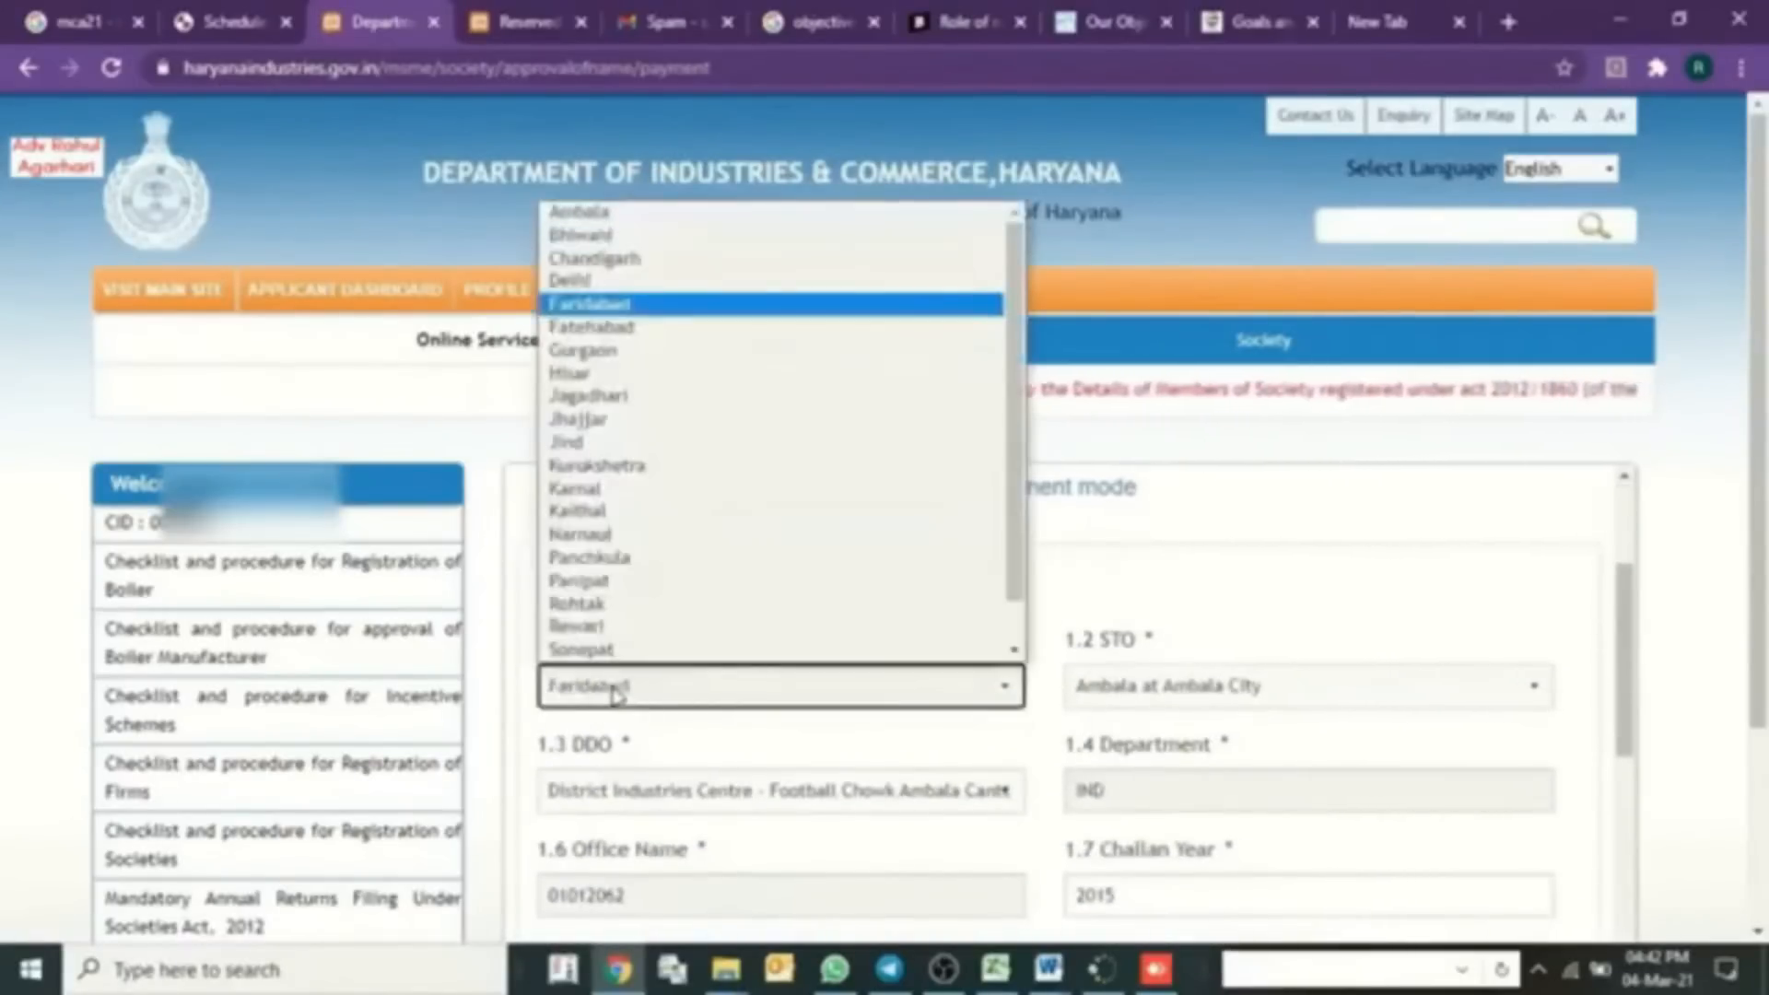
{"action": "key", "text": "Return"}
{"action": "scroll", "coordinate": [940, 750], "scroll_direction": "down", "scroll_amount": 3}
{"action": "left_click", "coordinate": [1157, 642]}
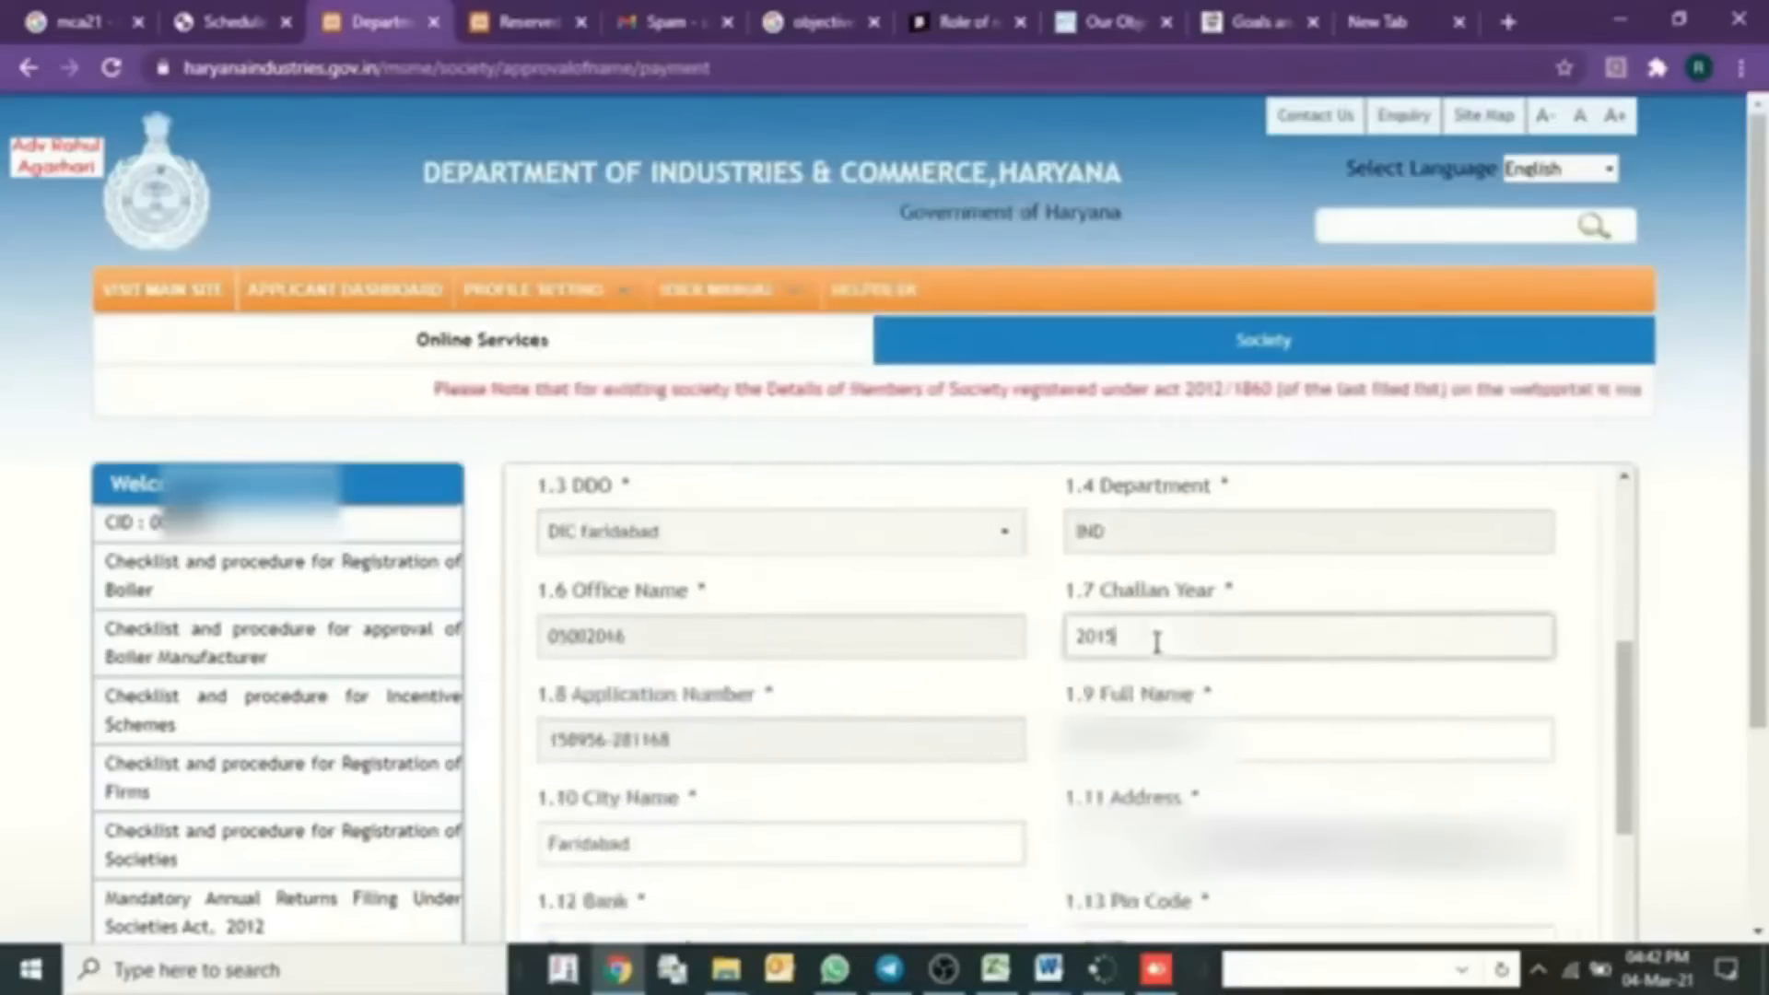
{"action": "key", "text": "BackSpace"}
{"action": "key", "text": "BackSpace"}
{"action": "type", "text": "21"}
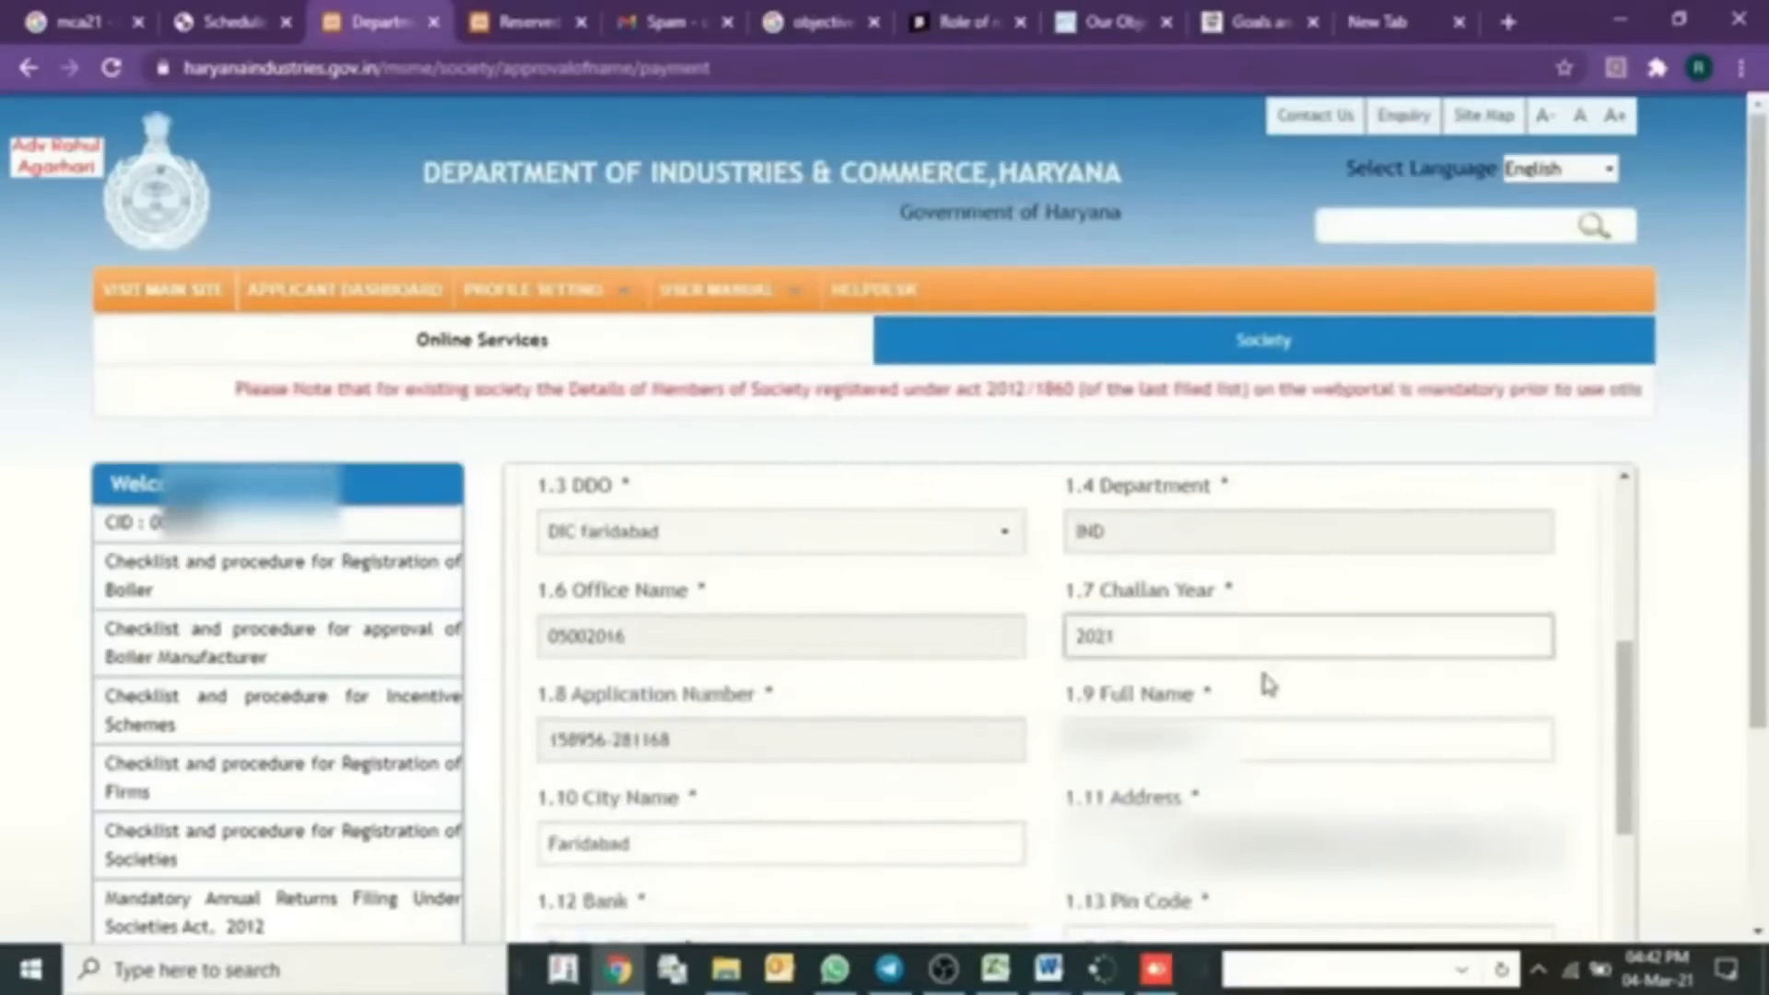
- Keep Punjab National Bank, add remarks NAME RESERVATION, and fill in the security email and phone
{"action": "scroll", "coordinate": [1267, 683], "scroll_direction": "down", "scroll_amount": 1}
{"action": "scroll", "coordinate": [731, 715], "scroll_direction": "down", "scroll_amount": 3}
{"action": "left_click", "coordinate": [774, 562]}
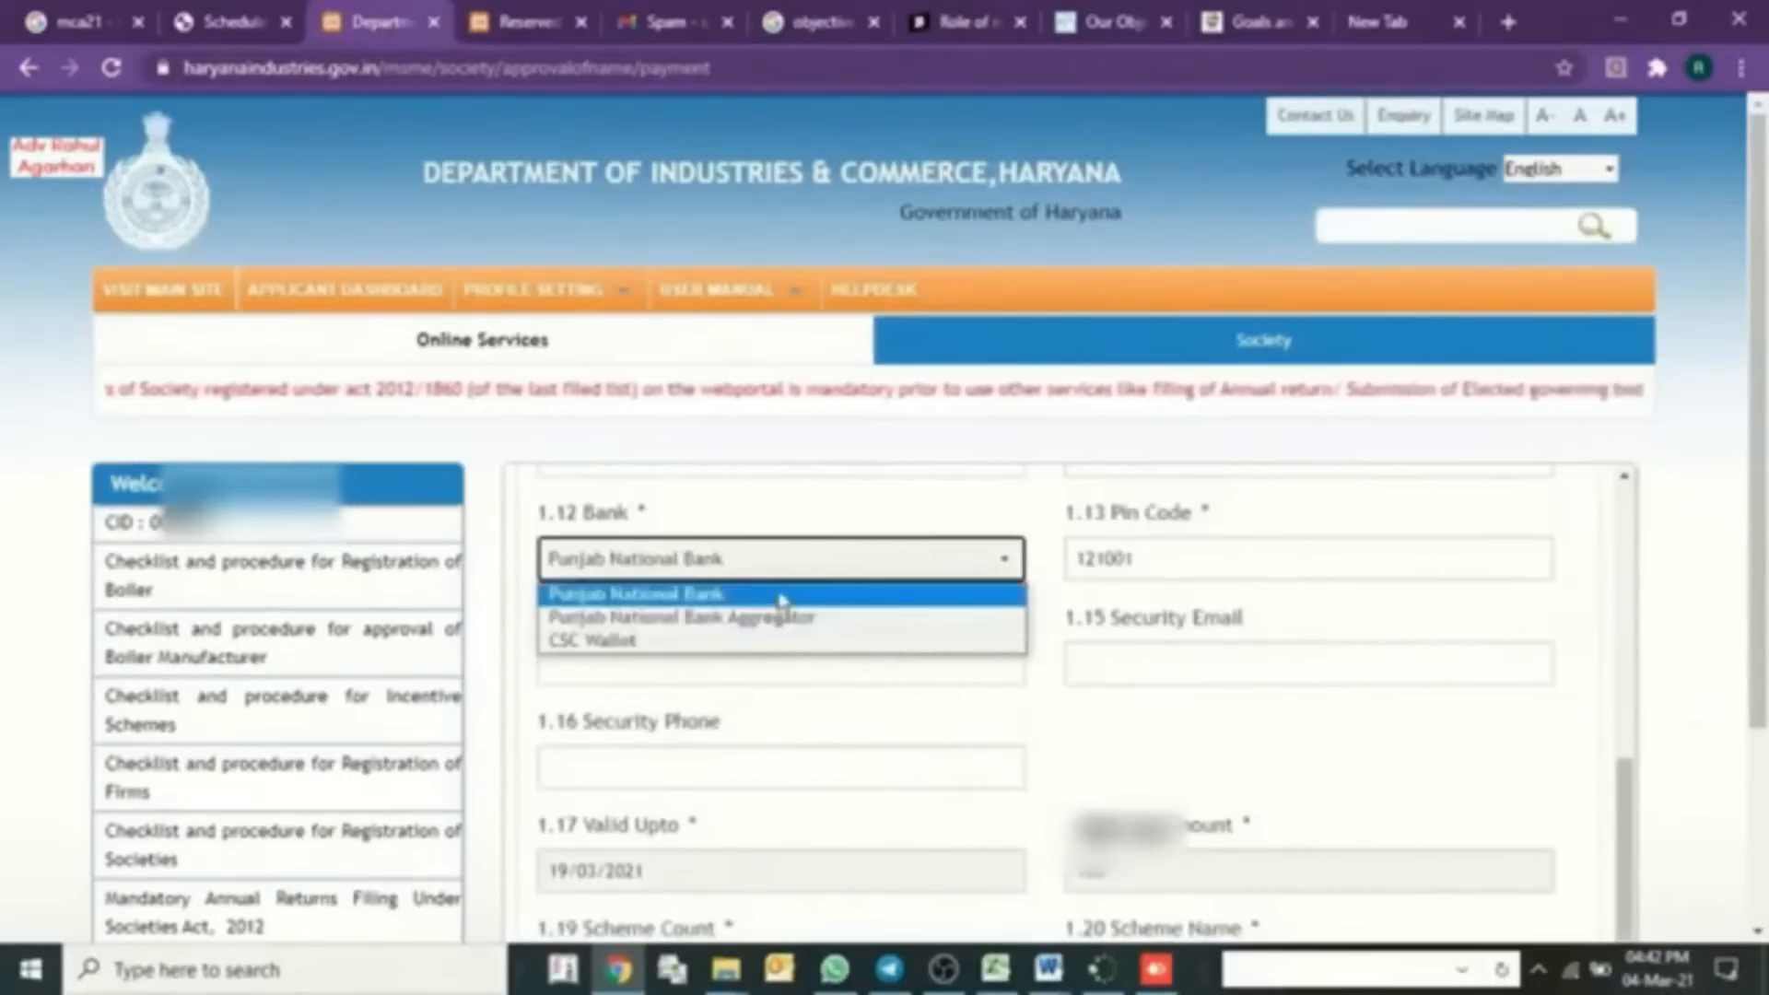
{"action": "left_click", "coordinate": [820, 595]}
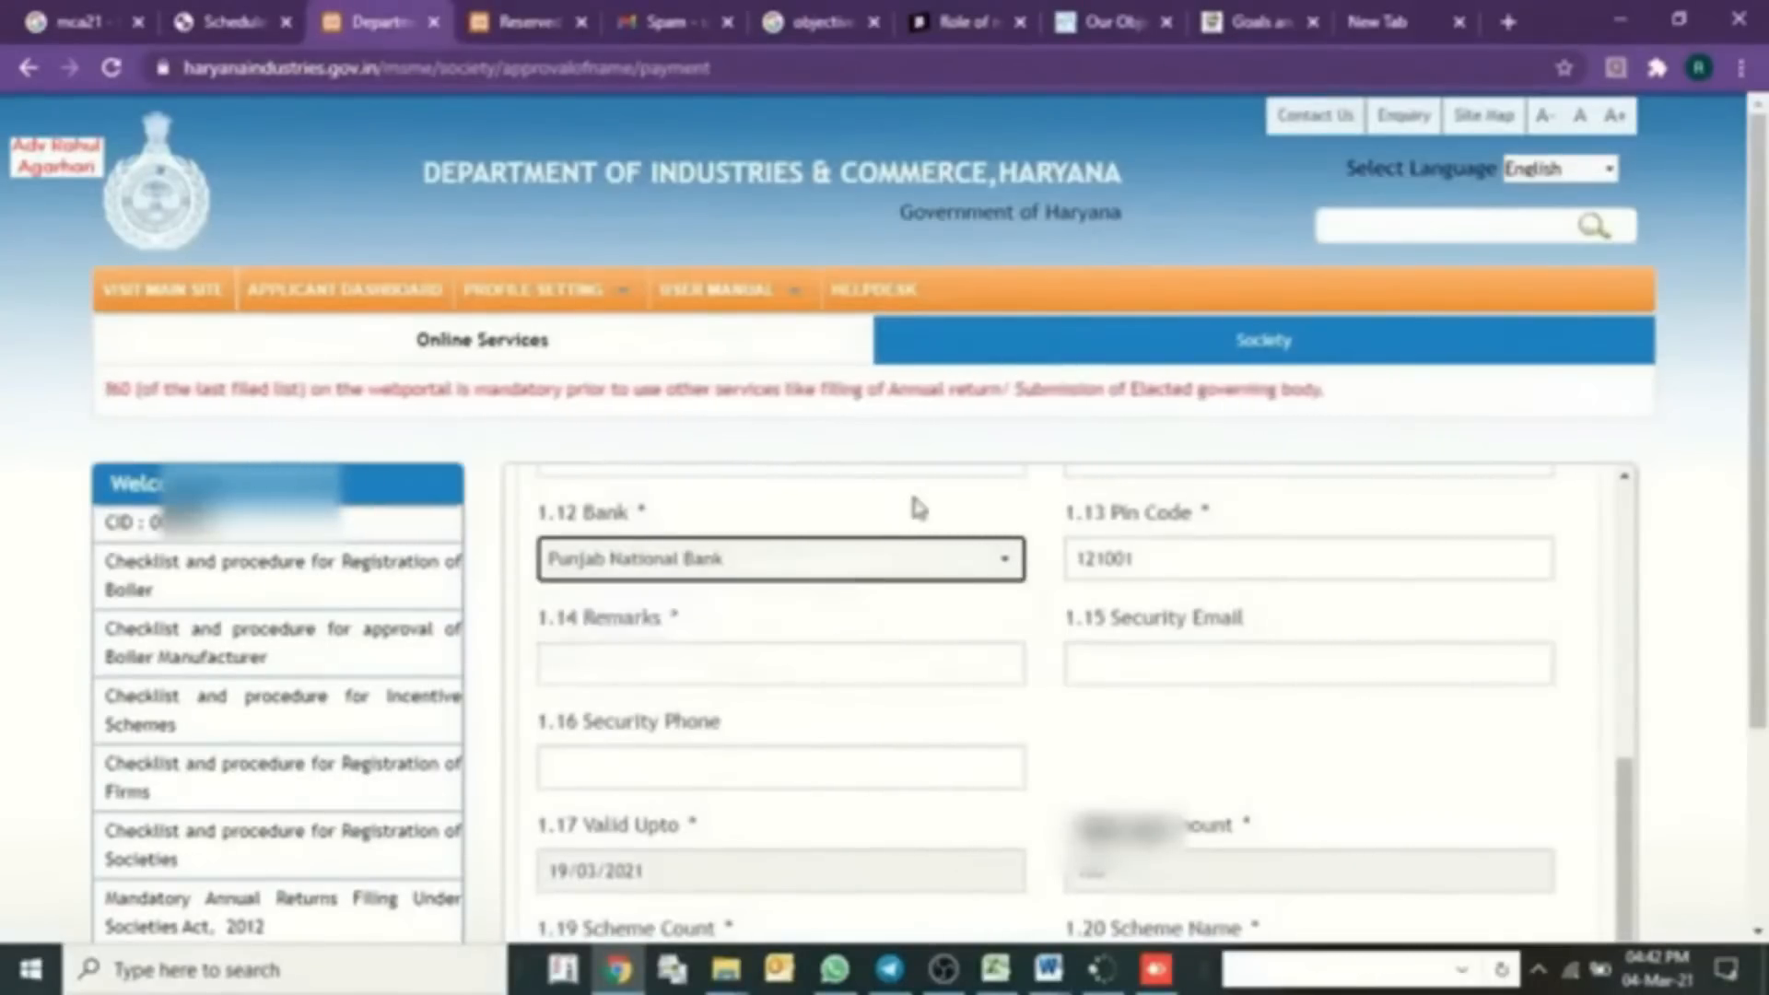
{"action": "left_click", "coordinate": [854, 671]}
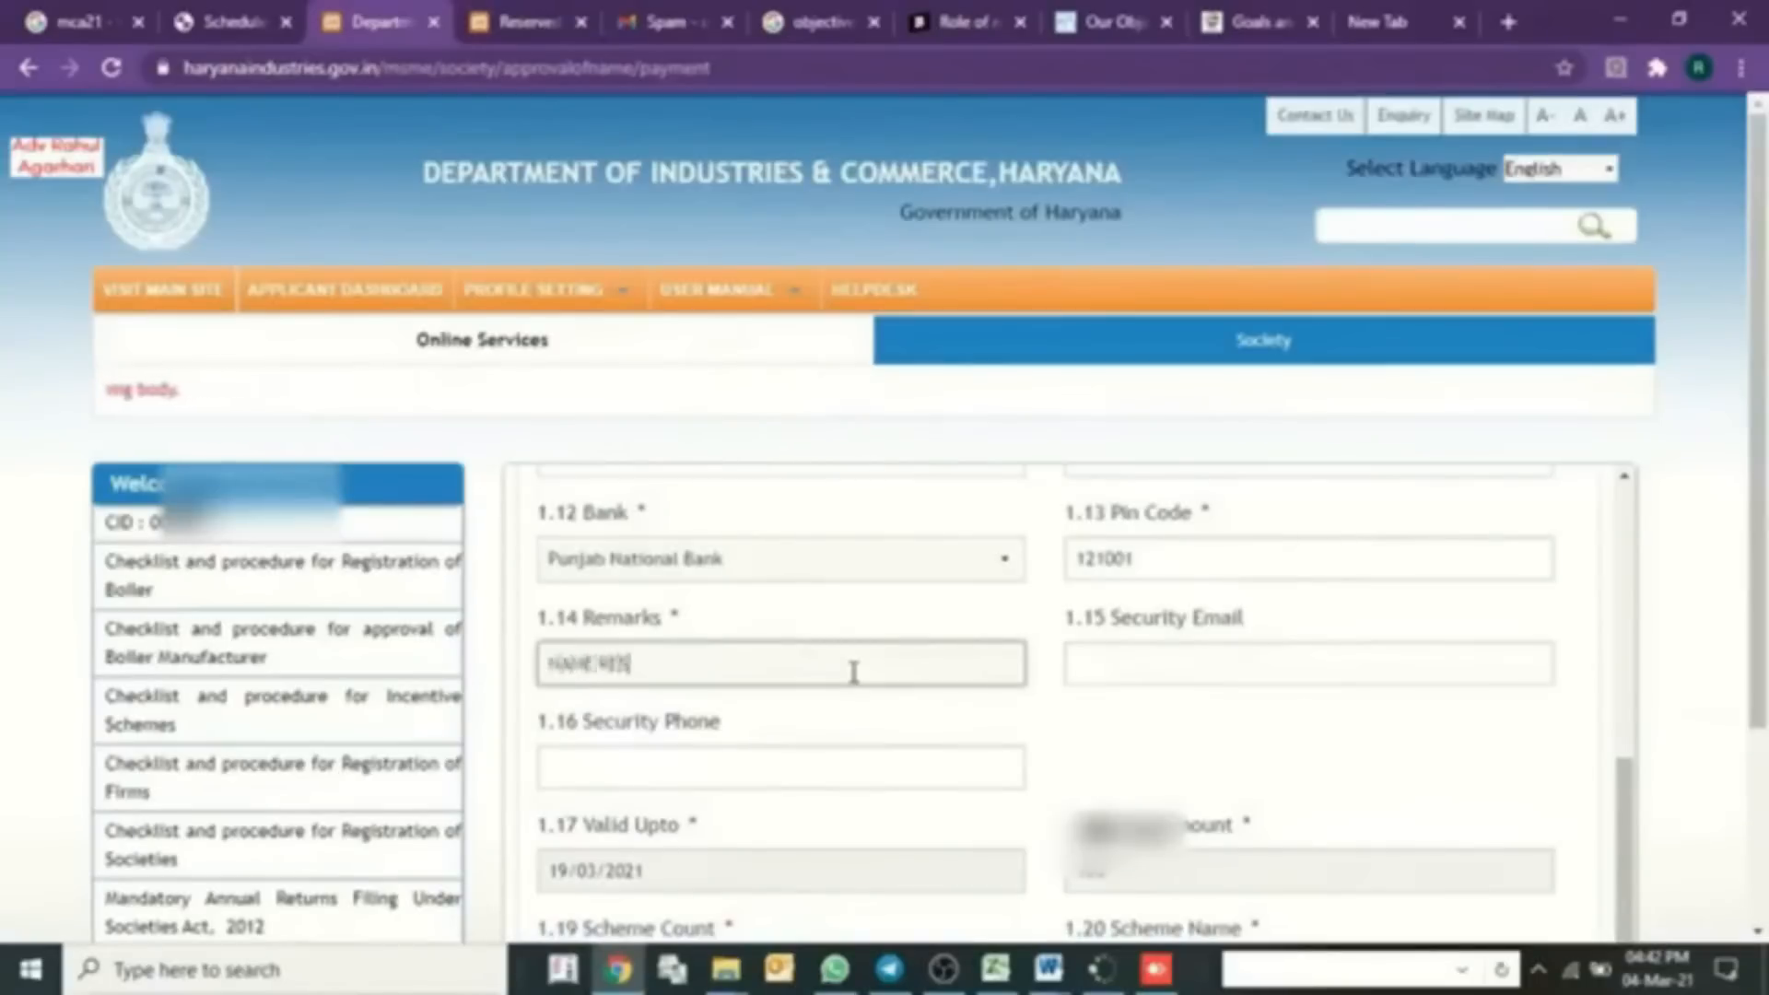
{"action": "key", "text": "Tab"}
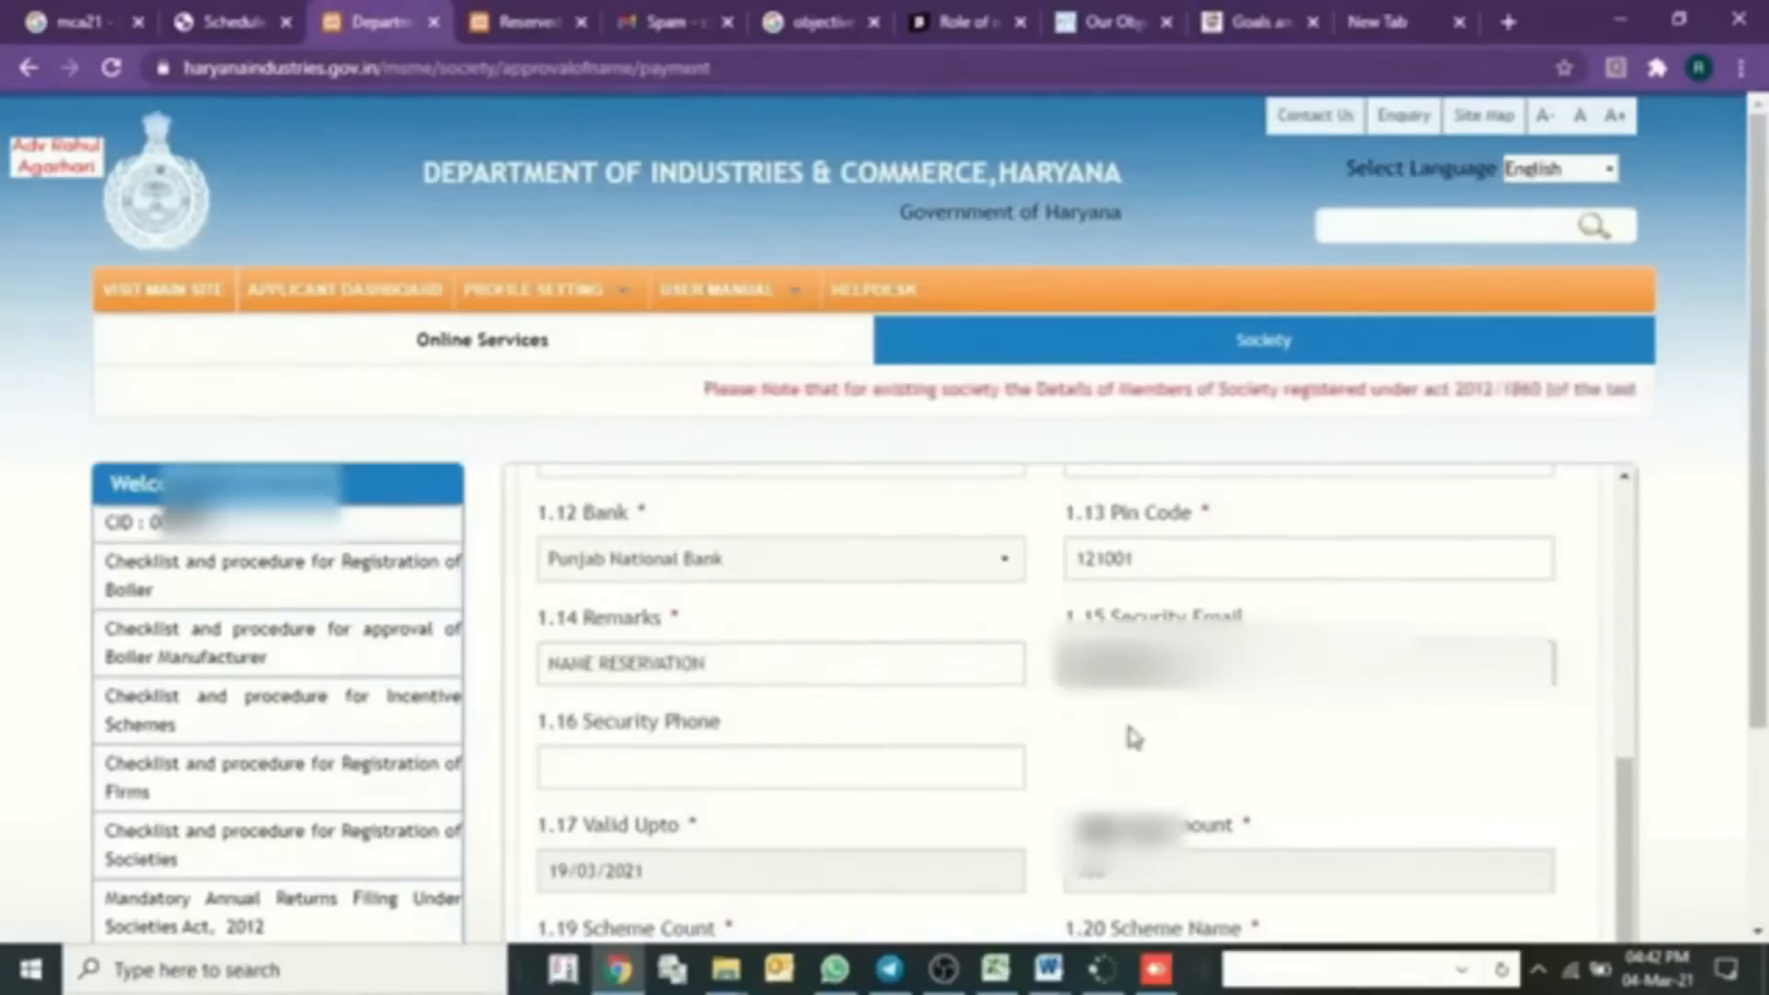
{"action": "left_click", "coordinate": [742, 781]}
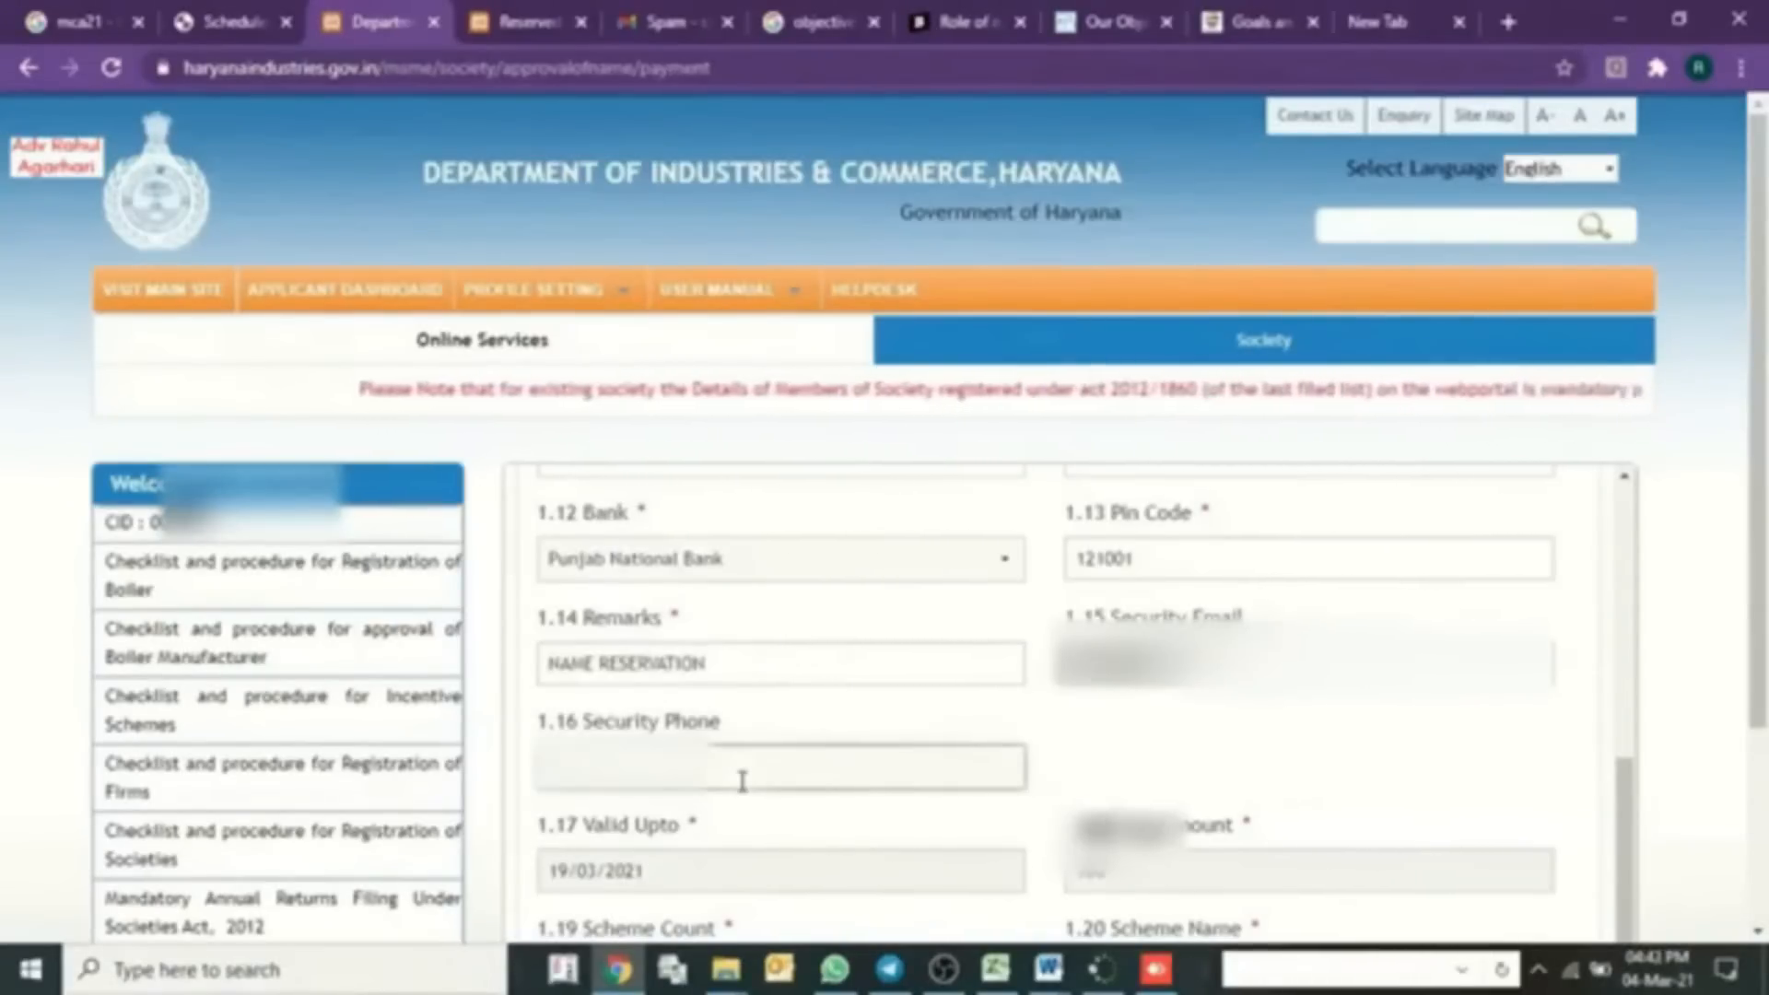
{"action": "scroll", "coordinate": [738, 778], "scroll_direction": "down", "scroll_amount": 2}
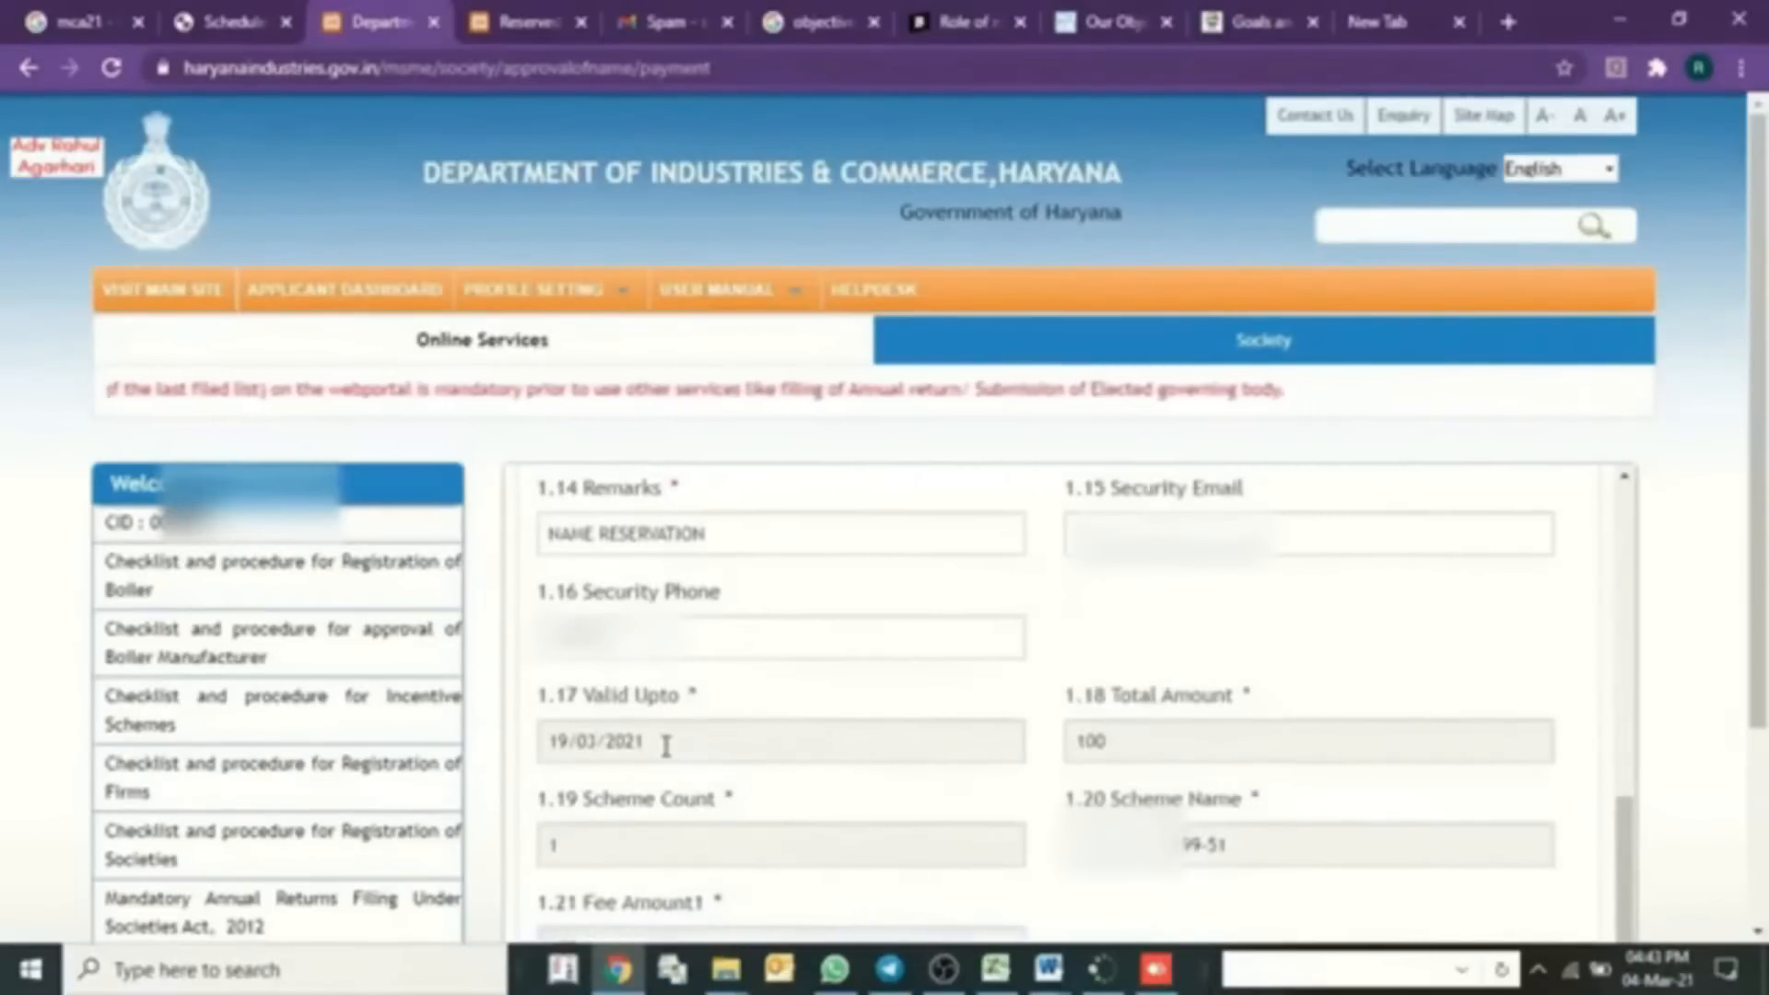
{"action": "scroll", "coordinate": [664, 742], "scroll_direction": "down", "scroll_amount": 4}
{"action": "scroll", "coordinate": [958, 779], "scroll_direction": "down", "scroll_amount": 1}
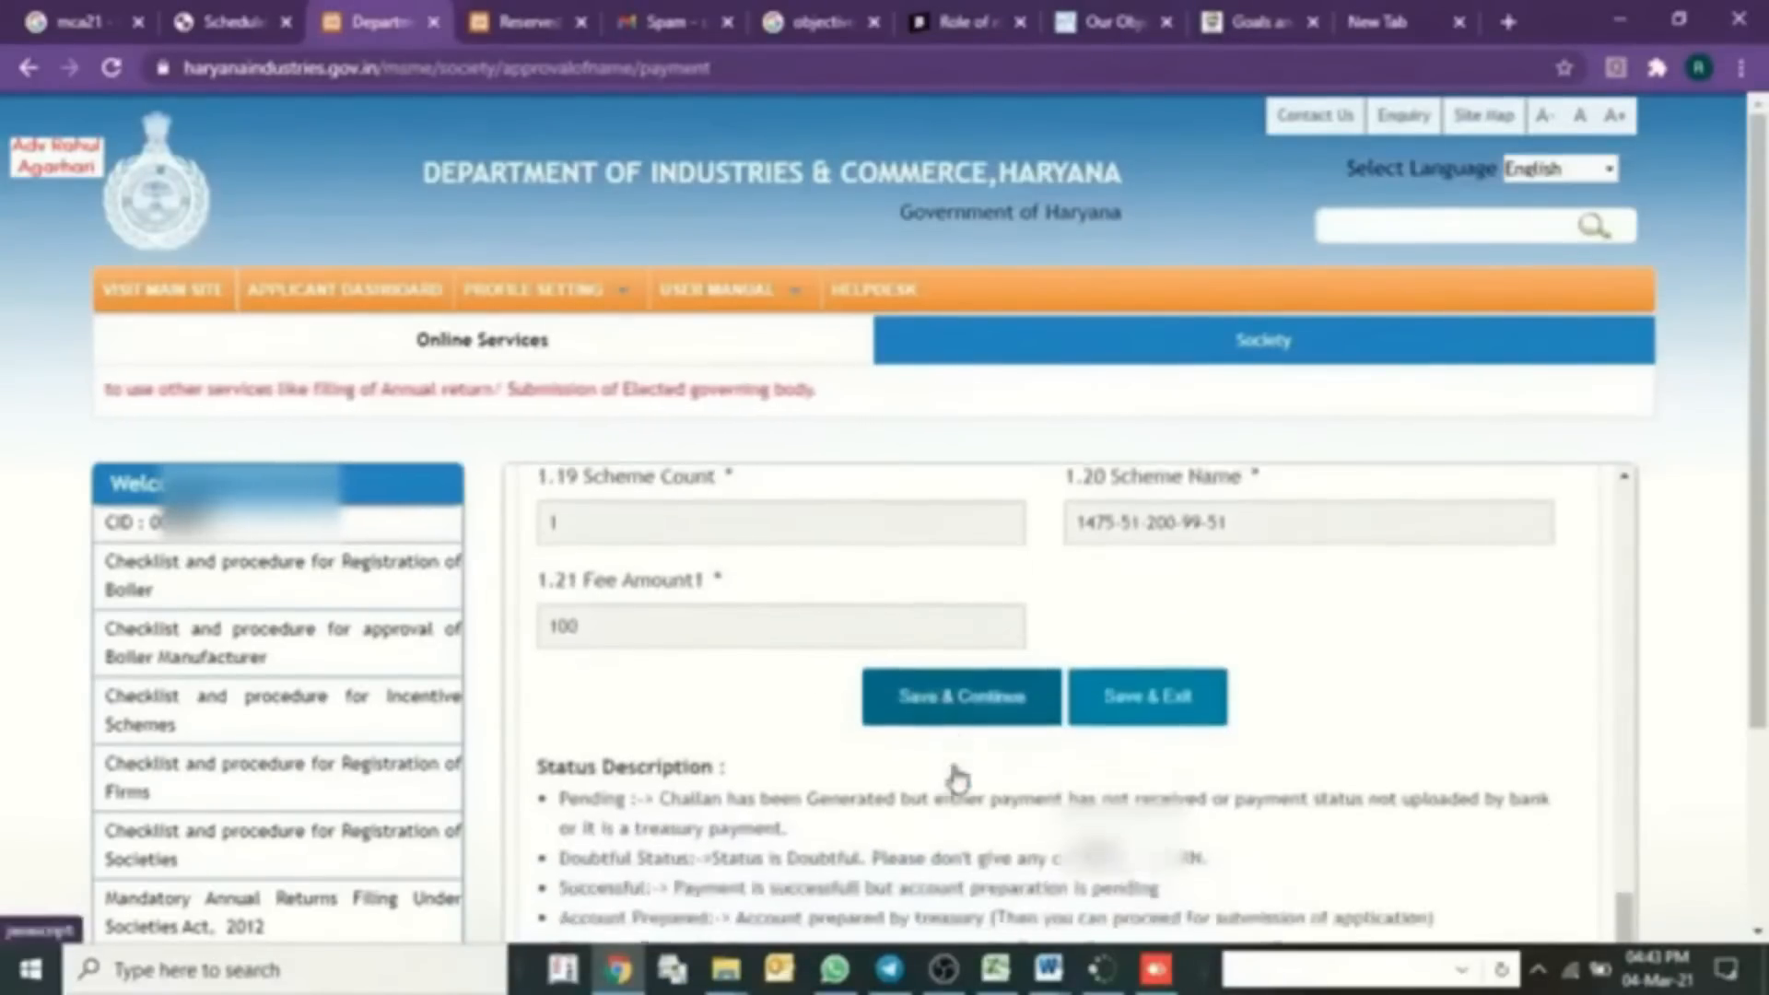
{"action": "scroll", "coordinate": [608, 802], "scroll_direction": "down", "scroll_amount": 2}
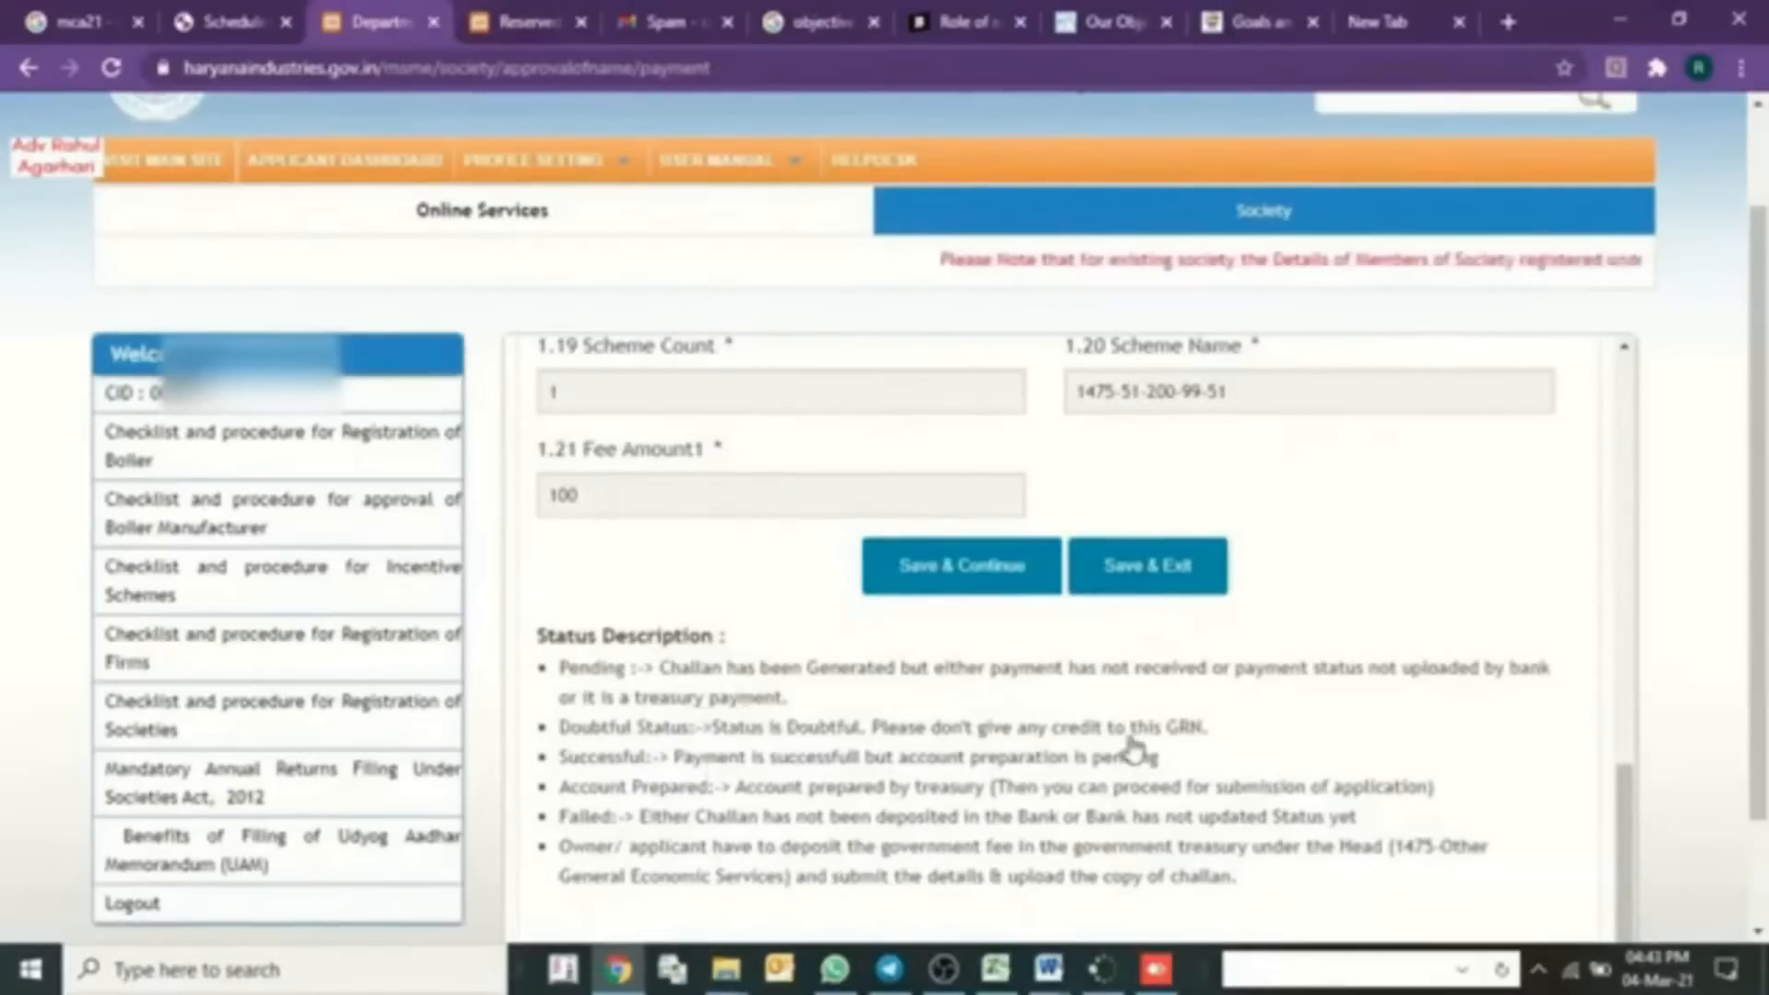
{"action": "scroll", "coordinate": [1133, 751], "scroll_direction": "up", "scroll_amount": 5}
{"action": "scroll", "coordinate": [1134, 748], "scroll_direction": "up", "scroll_amount": 10}
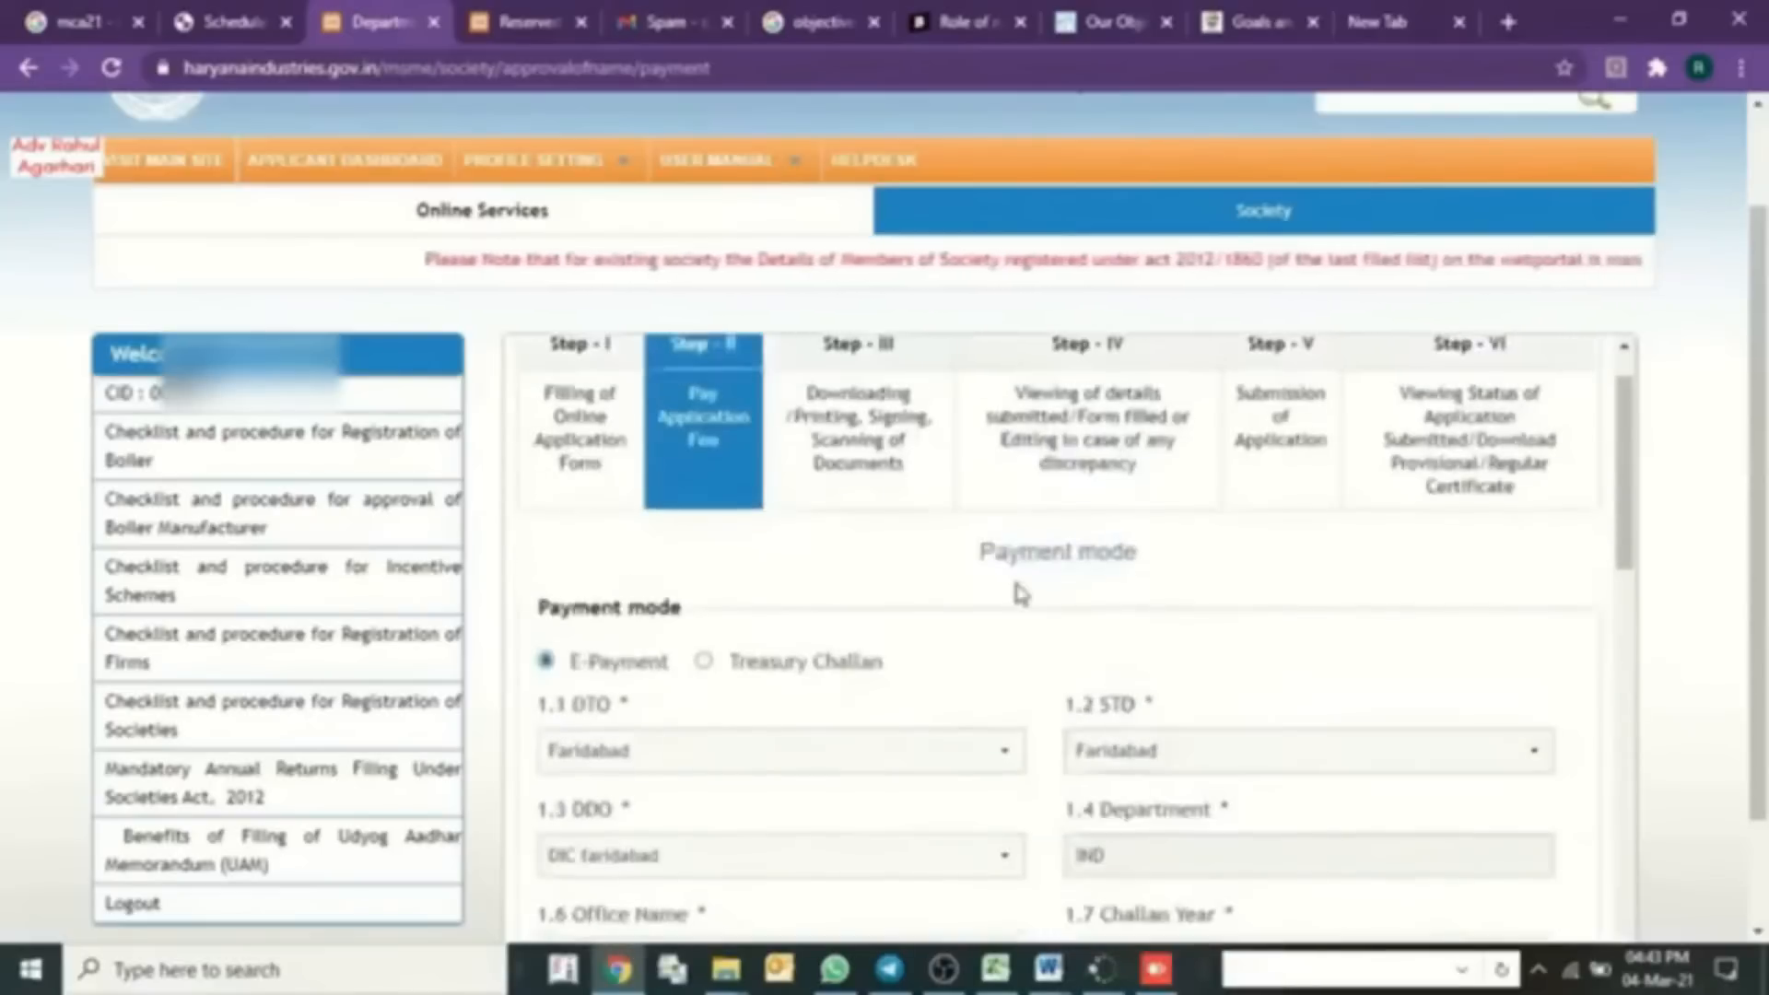
{"action": "scroll", "coordinate": [1006, 645], "scroll_direction": "down", "scroll_amount": 15}
- Save the ₹100 challan, dismiss the charges notice, and accept both confirmations to reach Cyber Treasury payment
{"action": "left_click", "coordinate": [951, 845]}
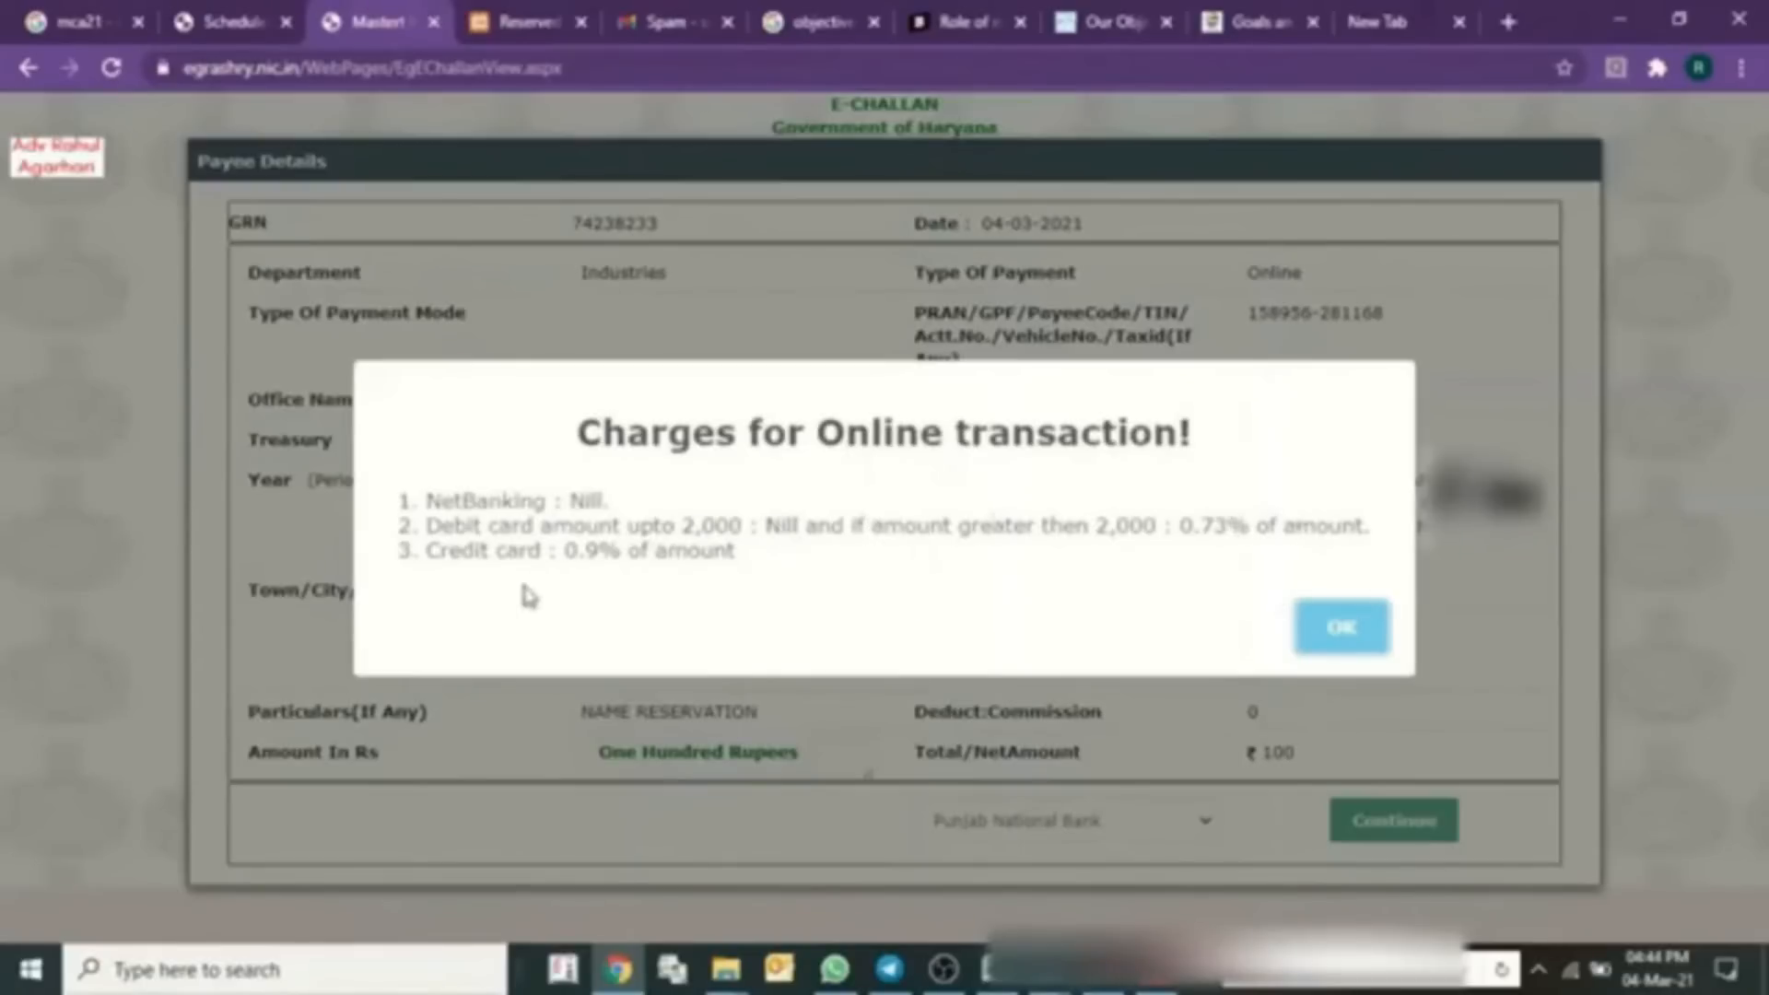
{"action": "left_click", "coordinate": [1339, 634]}
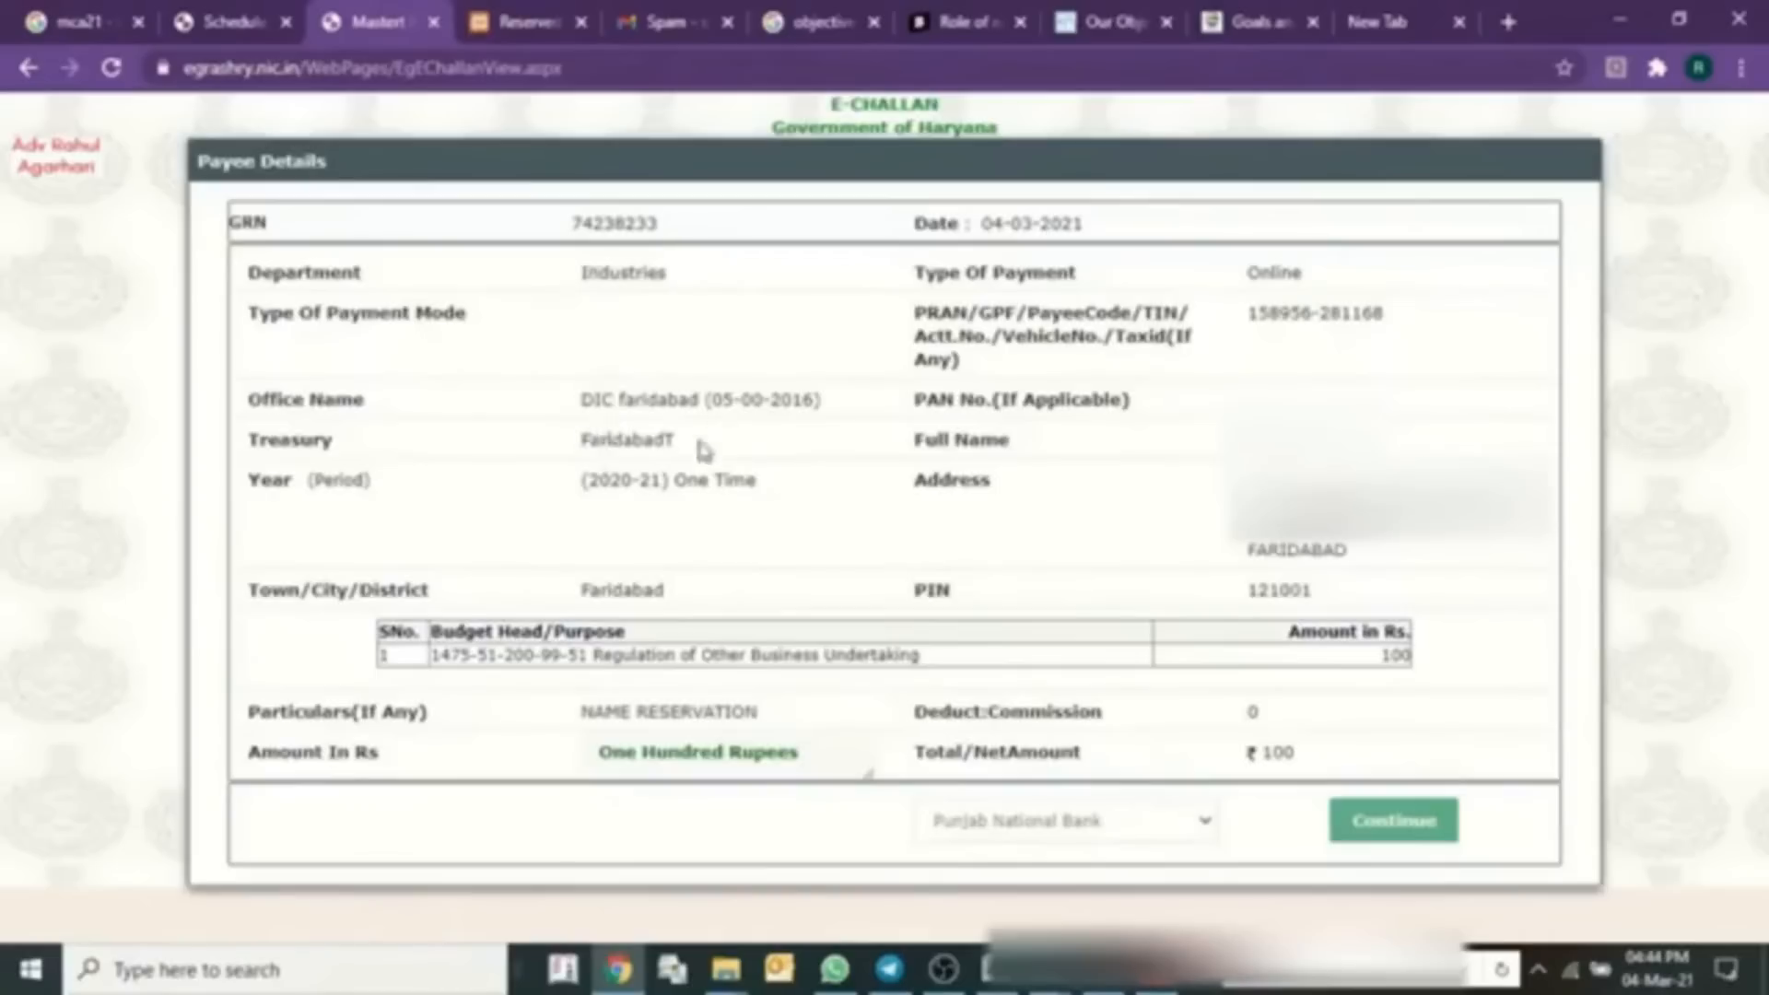
{"action": "left_click", "coordinate": [1367, 829]}
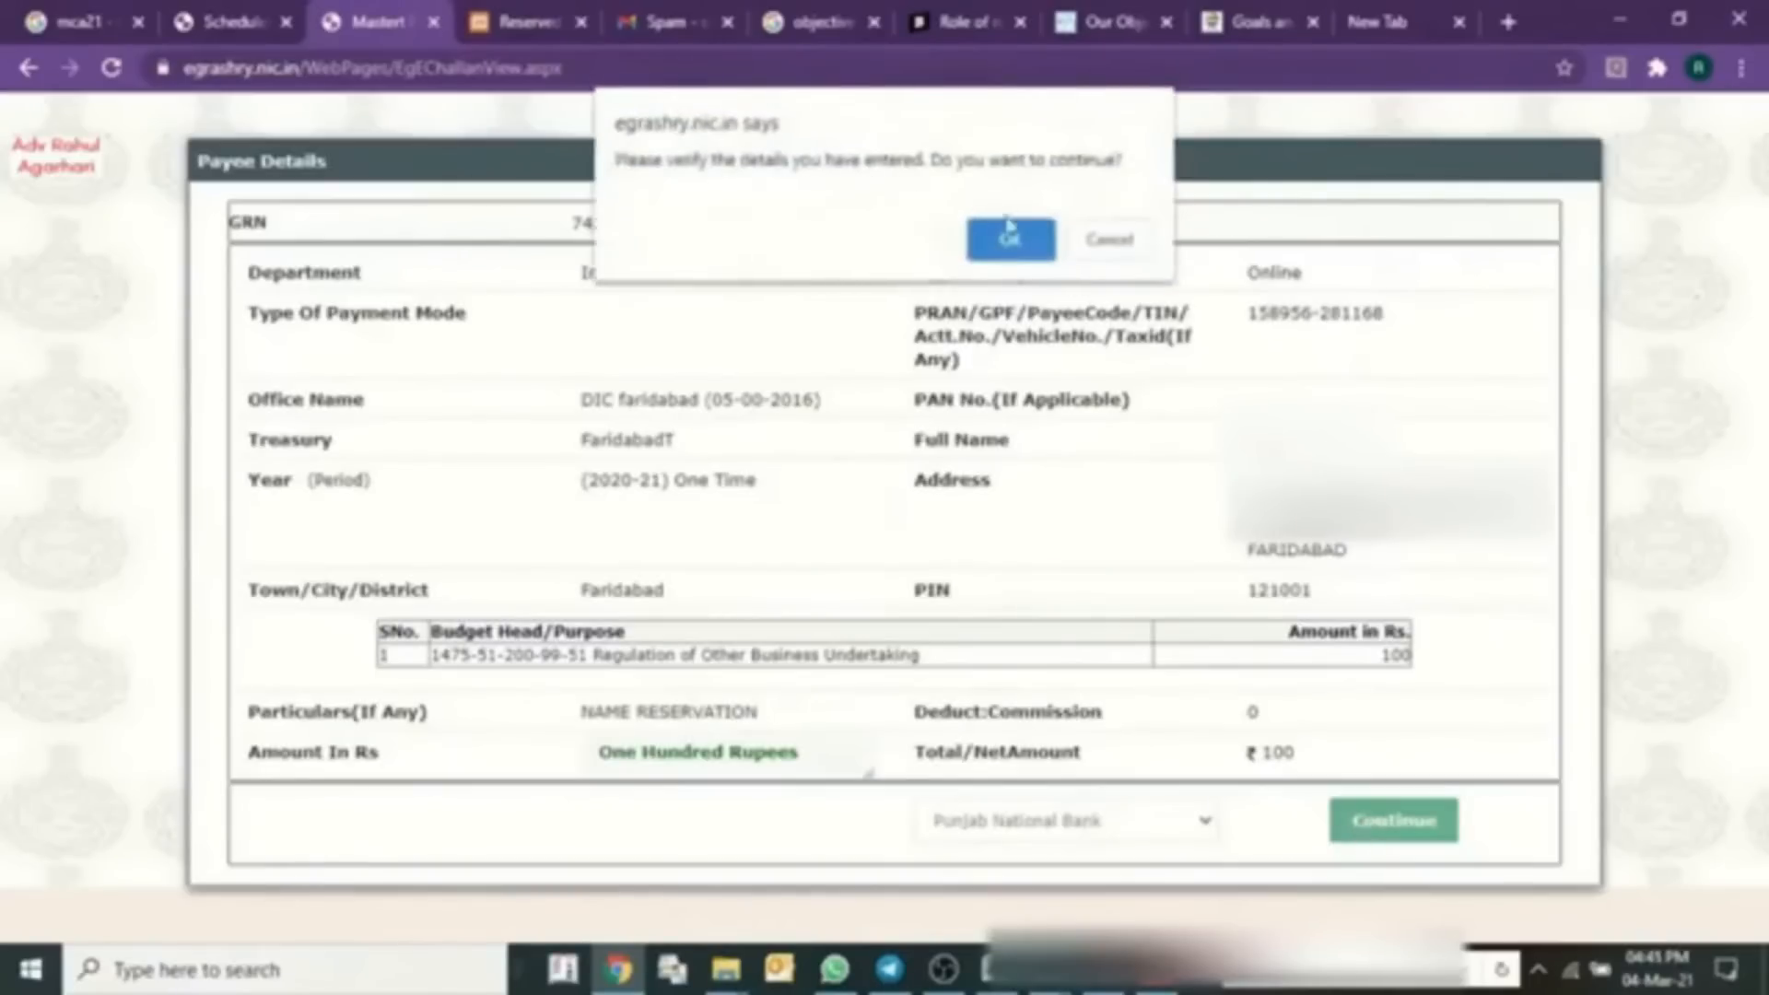
{"action": "left_click", "coordinate": [1010, 242]}
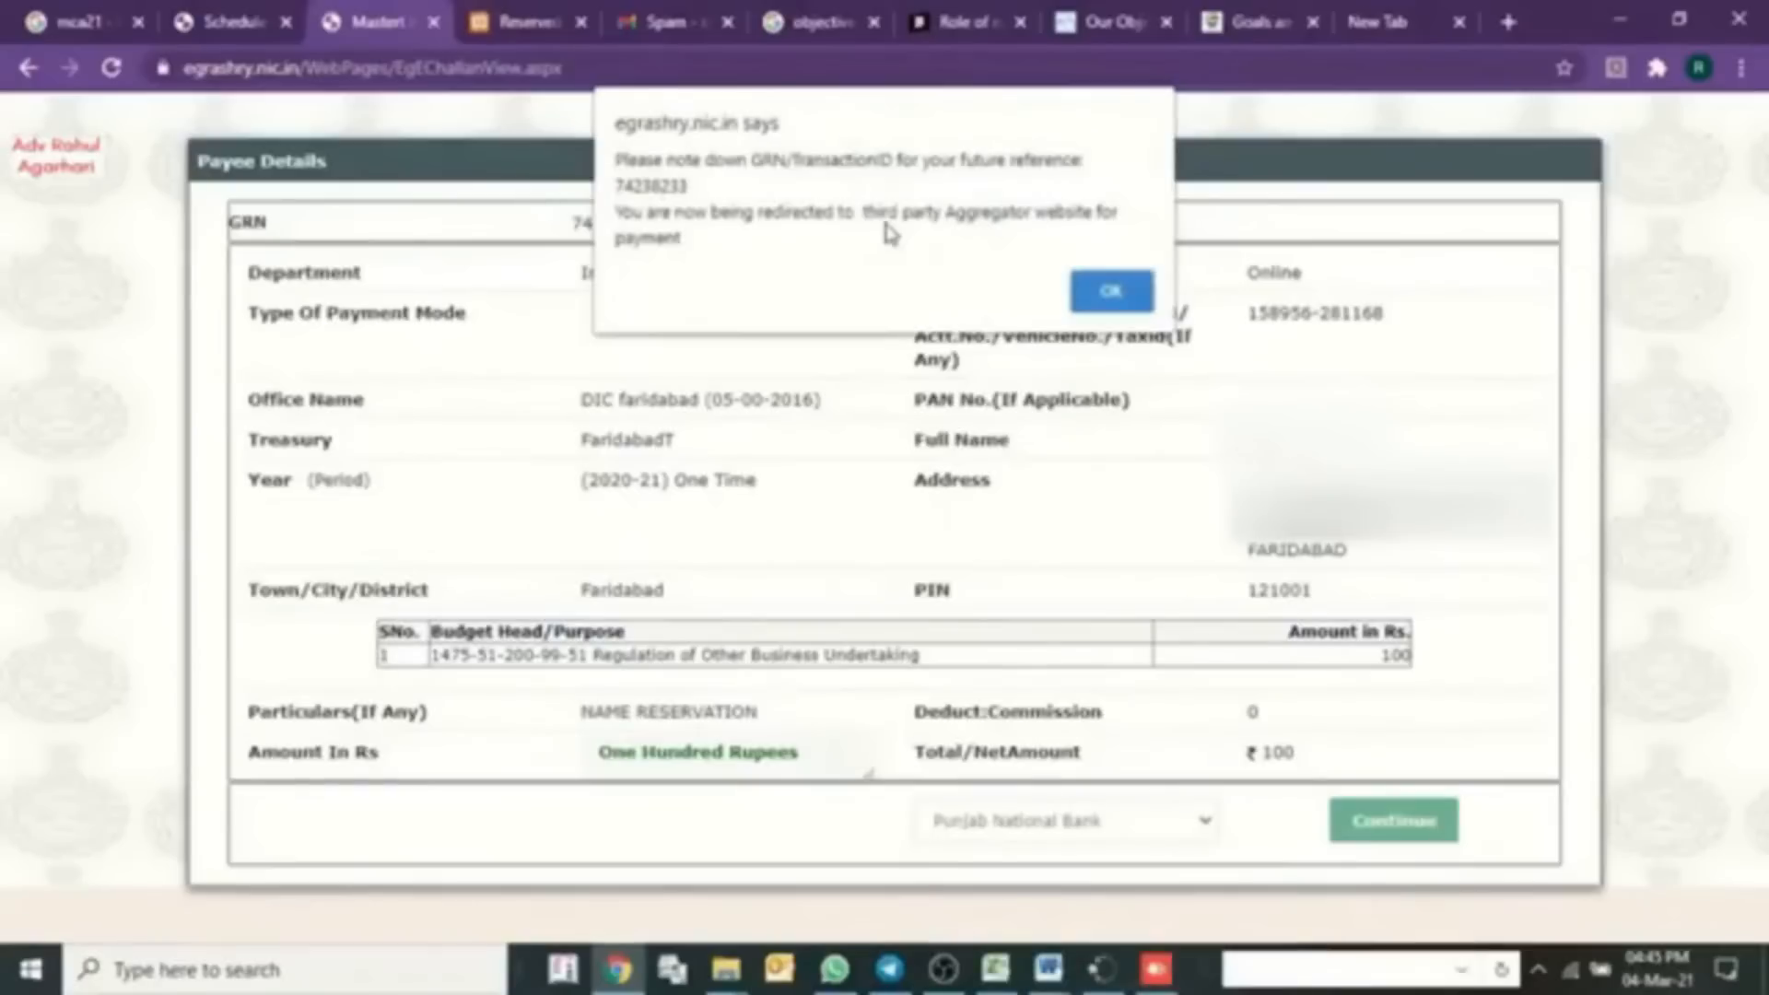
{"action": "left_click", "coordinate": [1096, 296]}
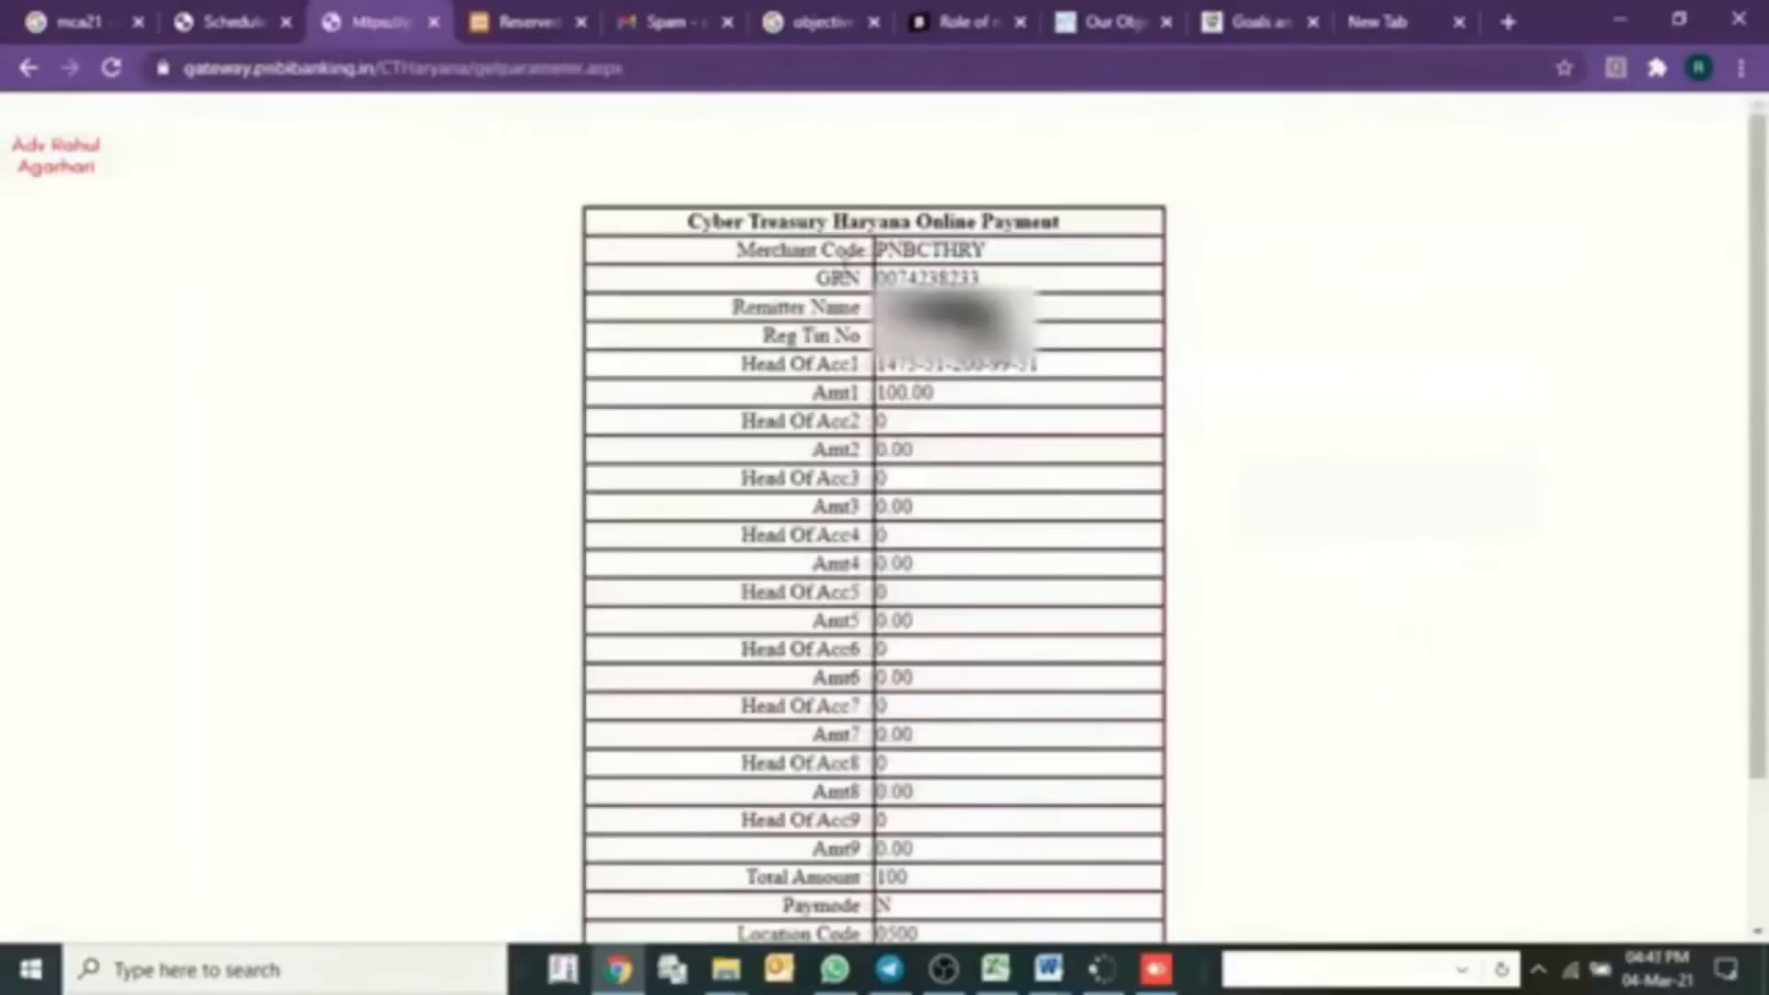
- Pay the ₹100 fee as a Retail User on the PNB gateway and return to the portal login
{"action": "scroll", "coordinate": [900, 550], "scroll_direction": "down", "scroll_amount": 3}
{"action": "scroll", "coordinate": [811, 230], "scroll_direction": "up", "scroll_amount": 2}
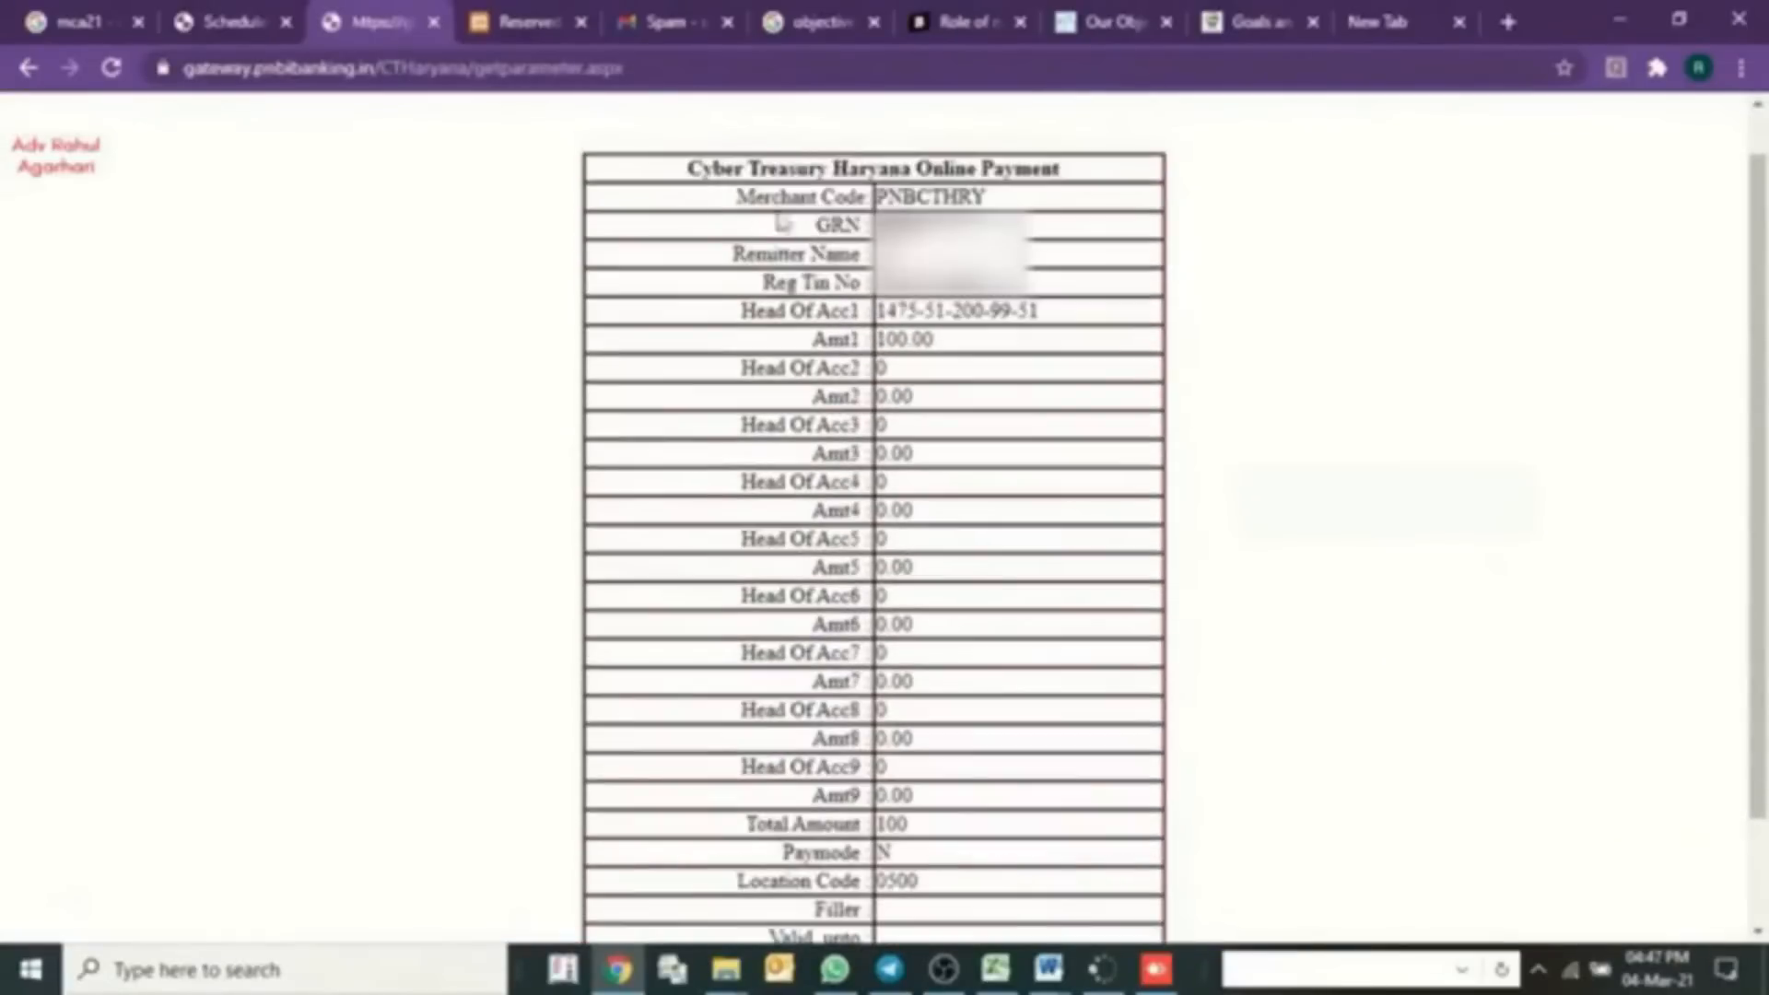
{"action": "scroll", "coordinate": [915, 379], "scroll_direction": "down", "scroll_amount": 2}
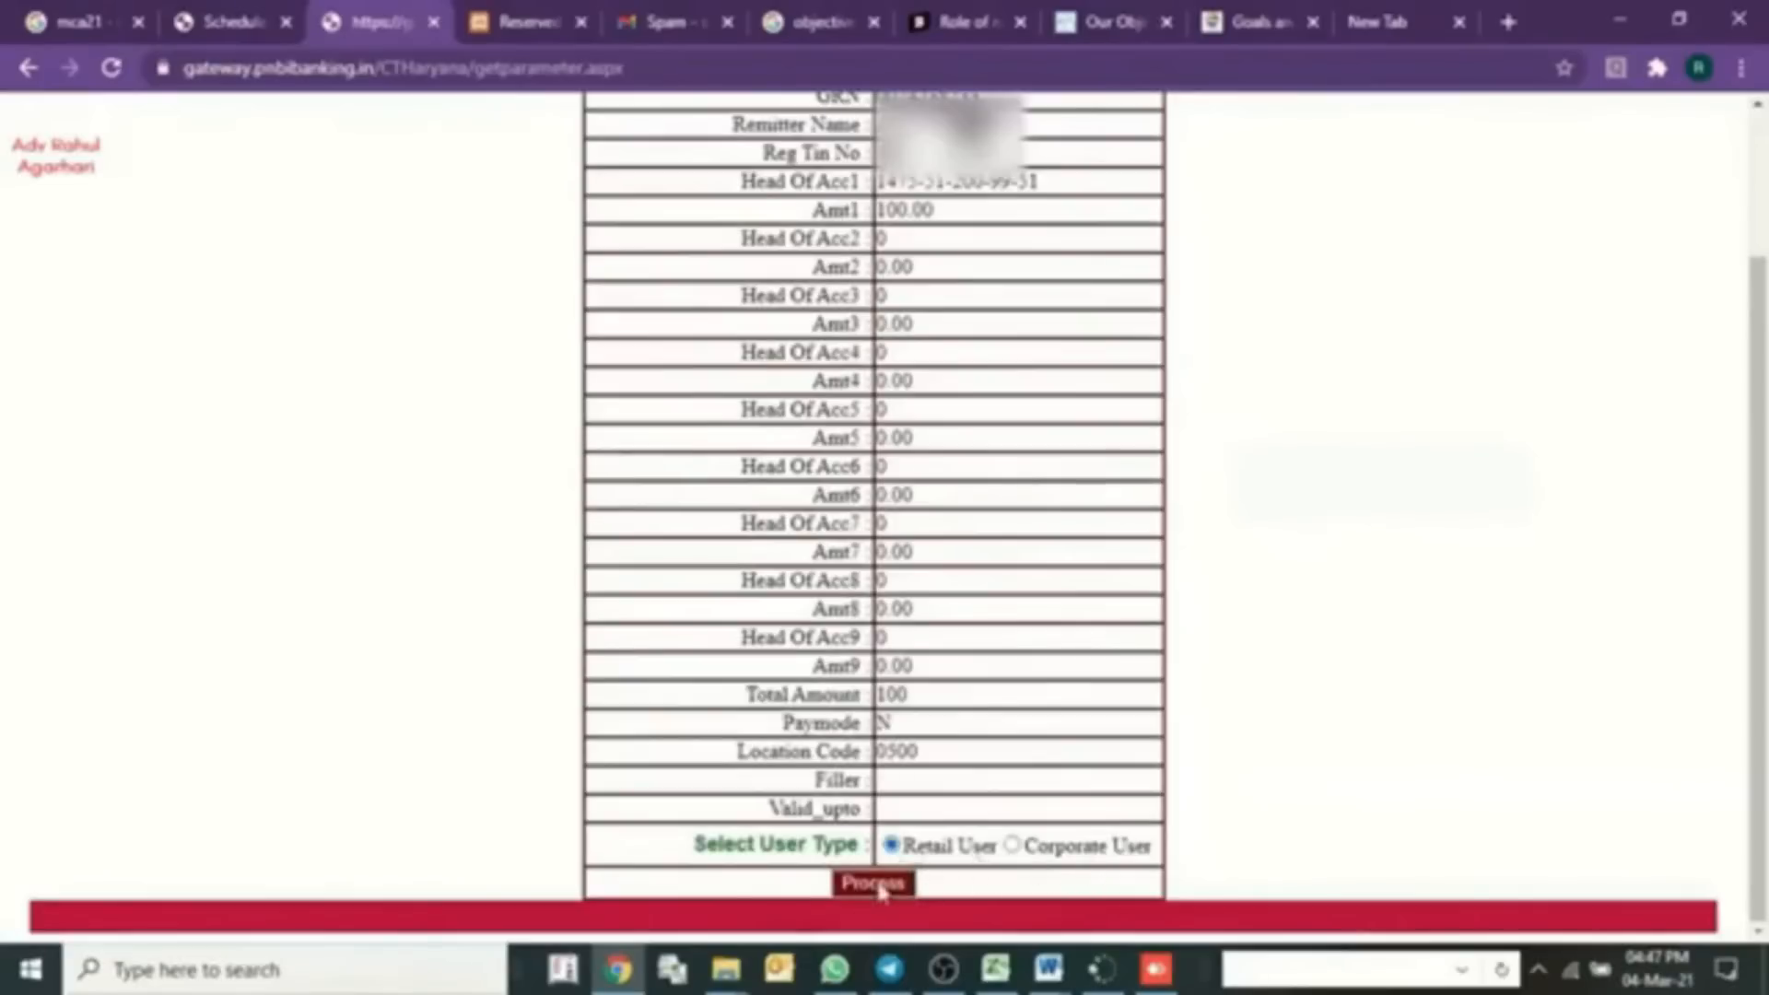
{"action": "left_click", "coordinate": [878, 884]}
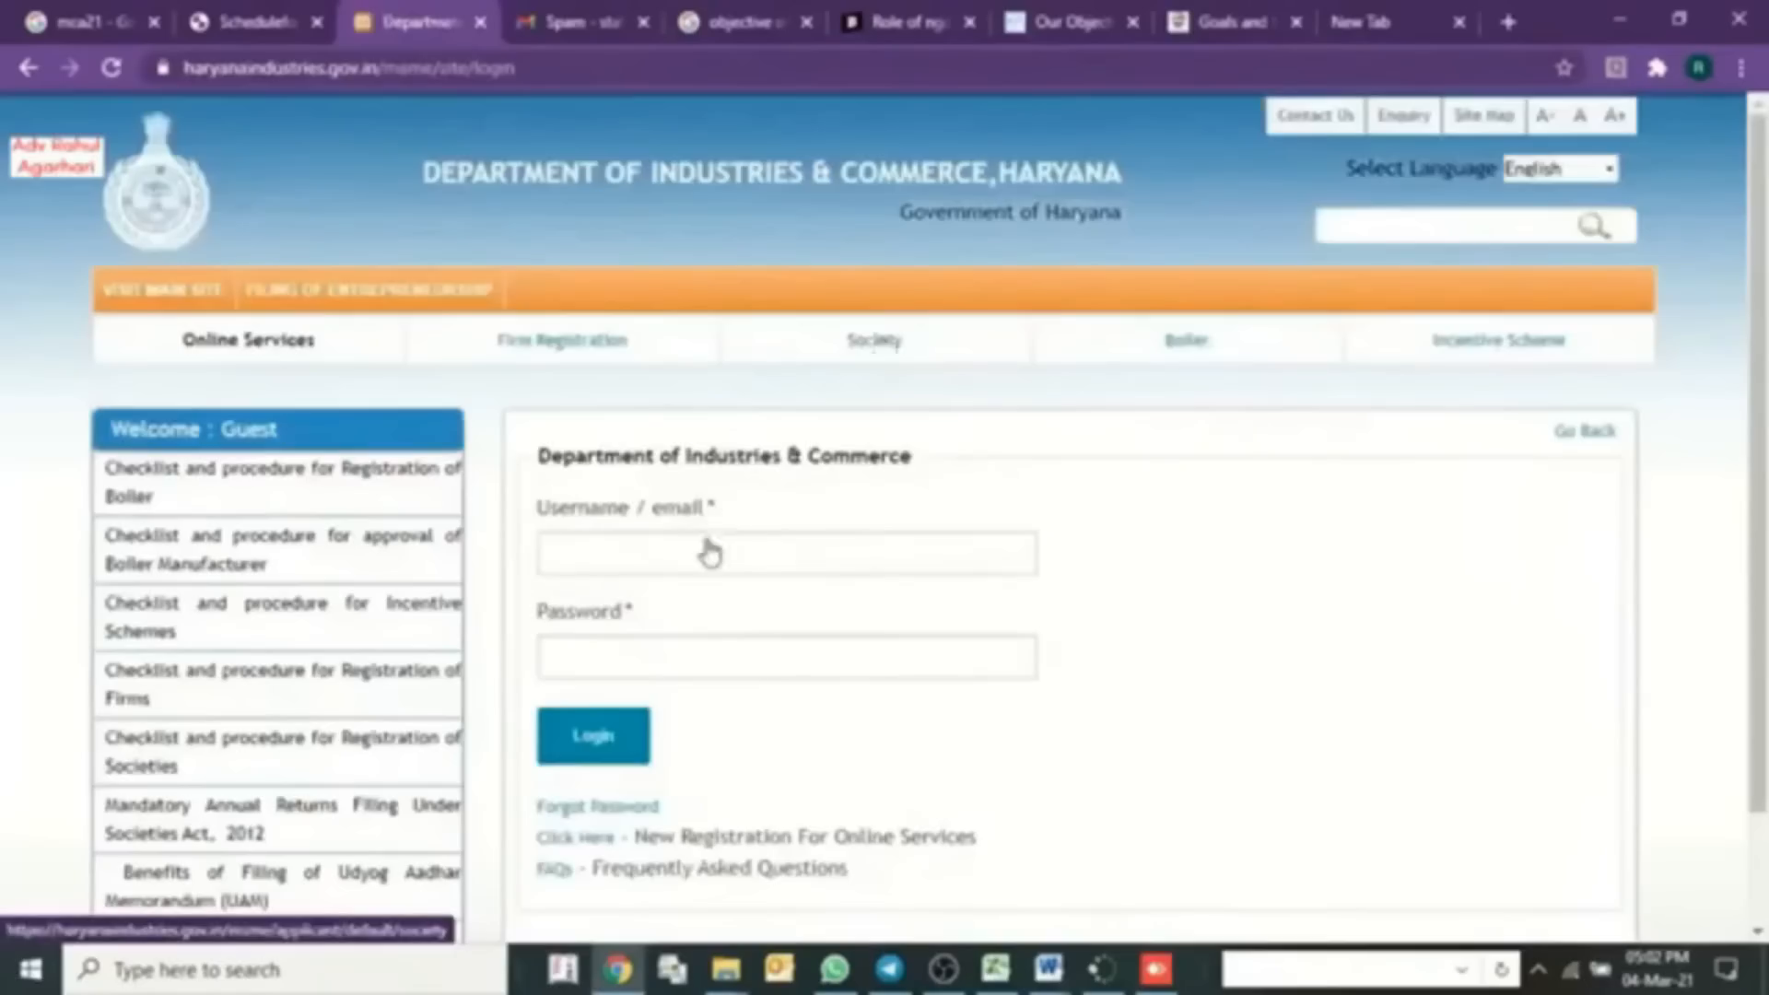
{"action": "left_click", "coordinate": [701, 553]}
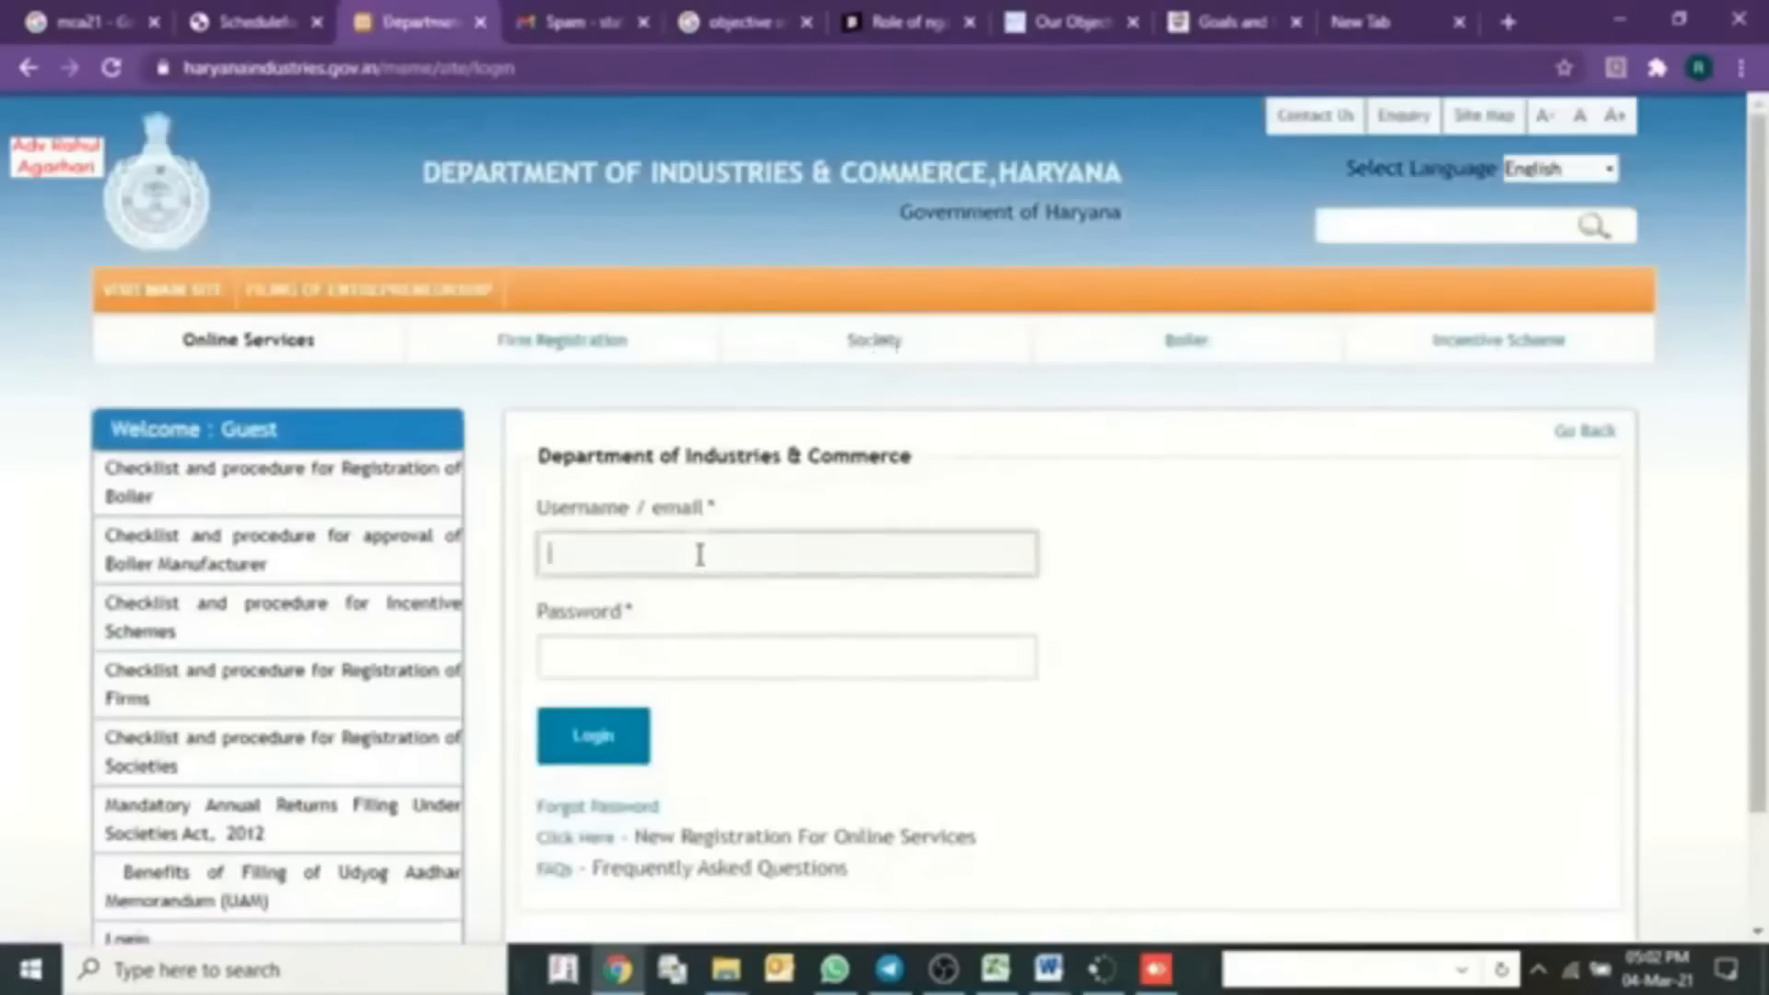
- Log back into the applicant account and set the society category to Private Controlled
{"action": "left_click", "coordinate": [593, 734]}
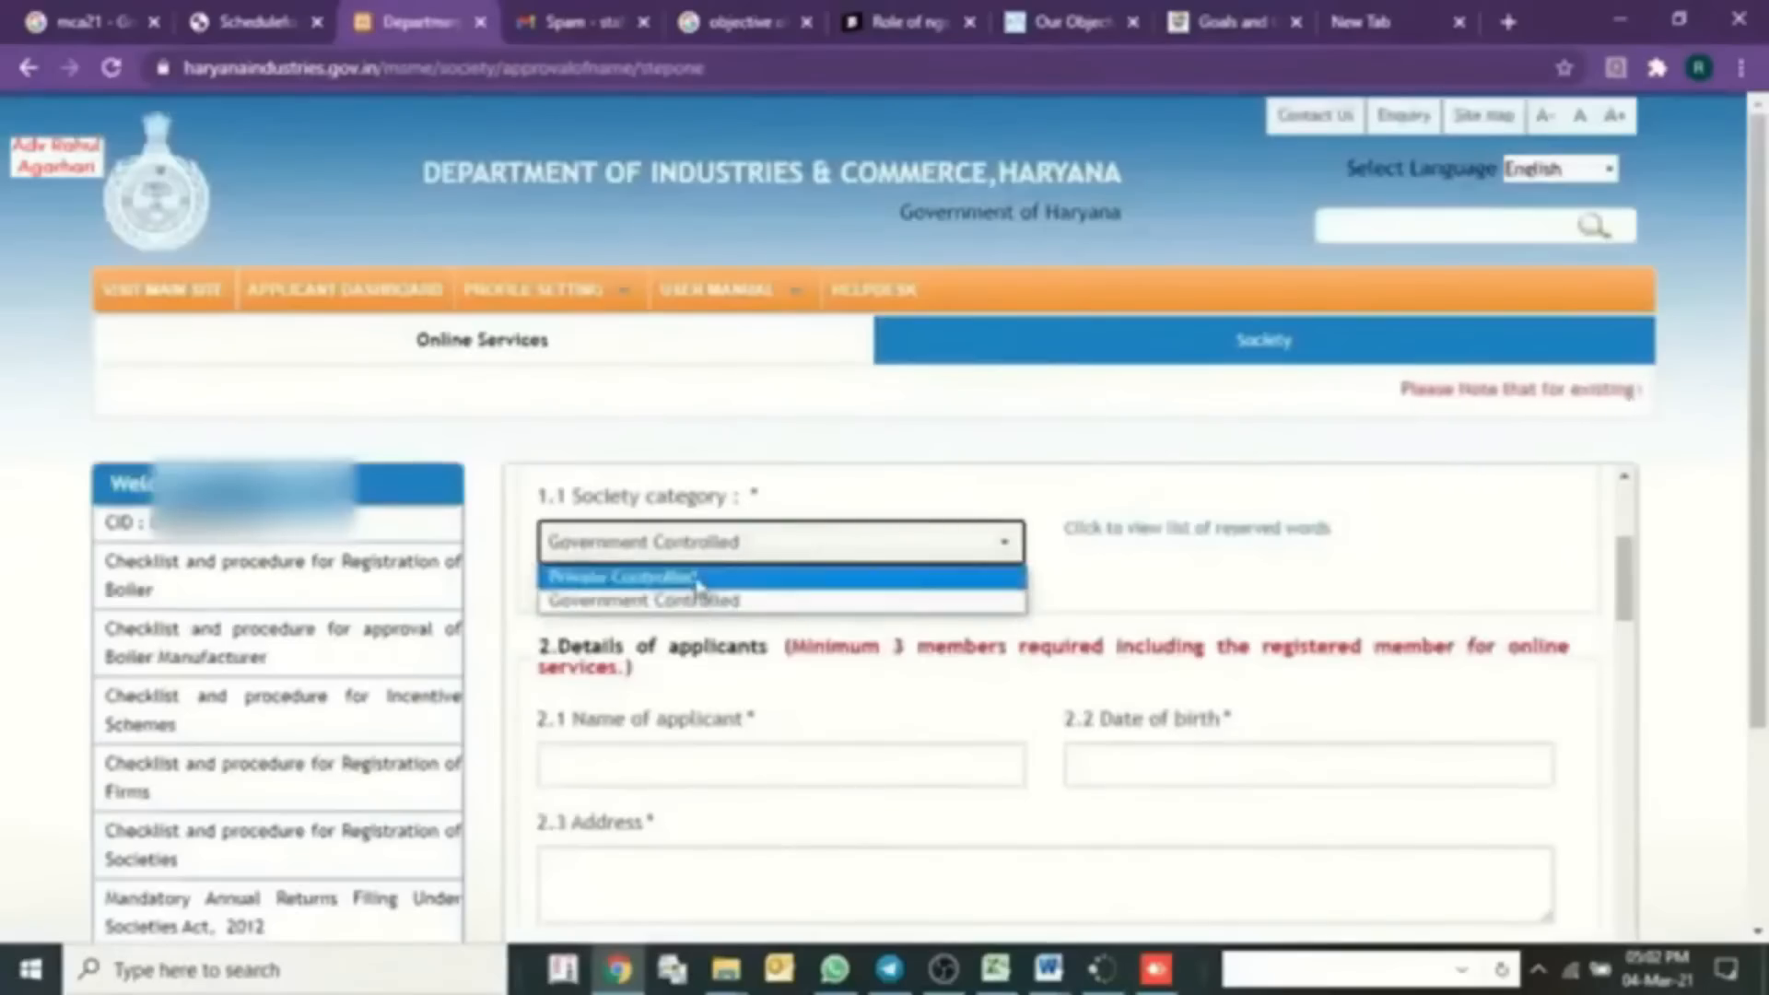
{"action": "left_click", "coordinate": [691, 575]}
{"action": "scroll", "coordinate": [1400, 566], "scroll_direction": "down", "scroll_amount": 5}
{"action": "scroll", "coordinate": [1406, 589], "scroll_direction": "down", "scroll_amount": 10}
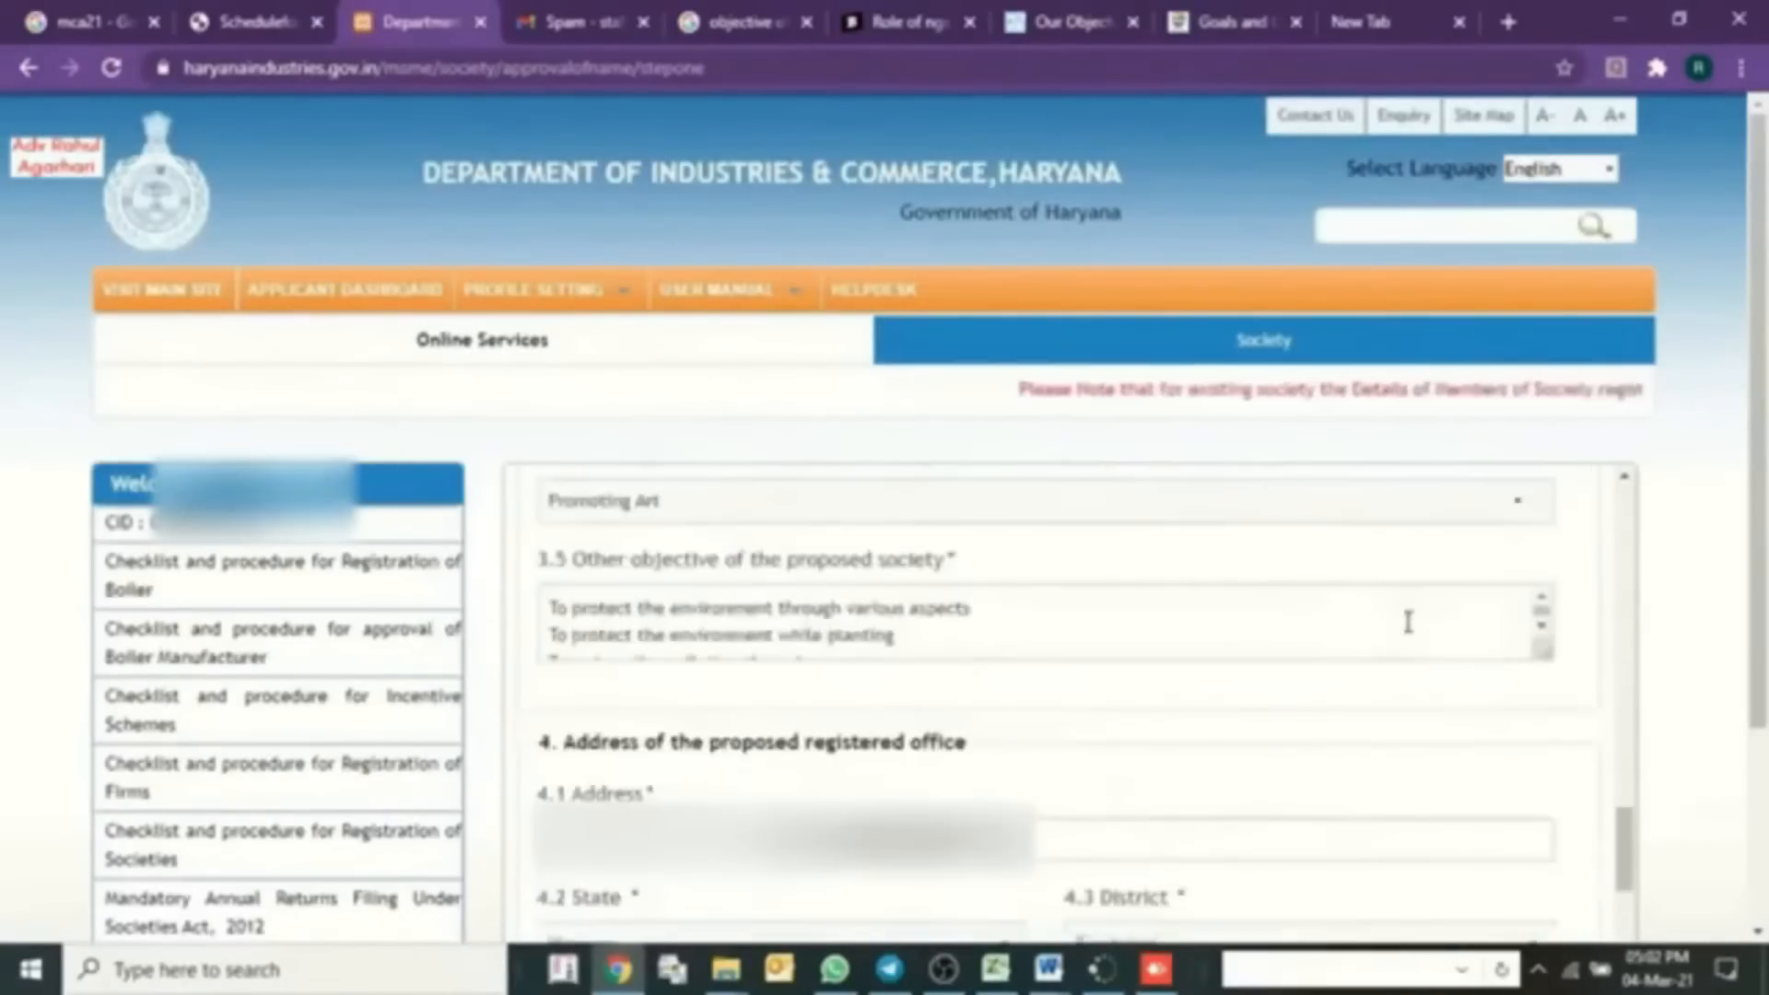
- Choose Environment Protection as the society objective and begin attaching a supporting document
{"action": "left_click", "coordinate": [905, 502]}
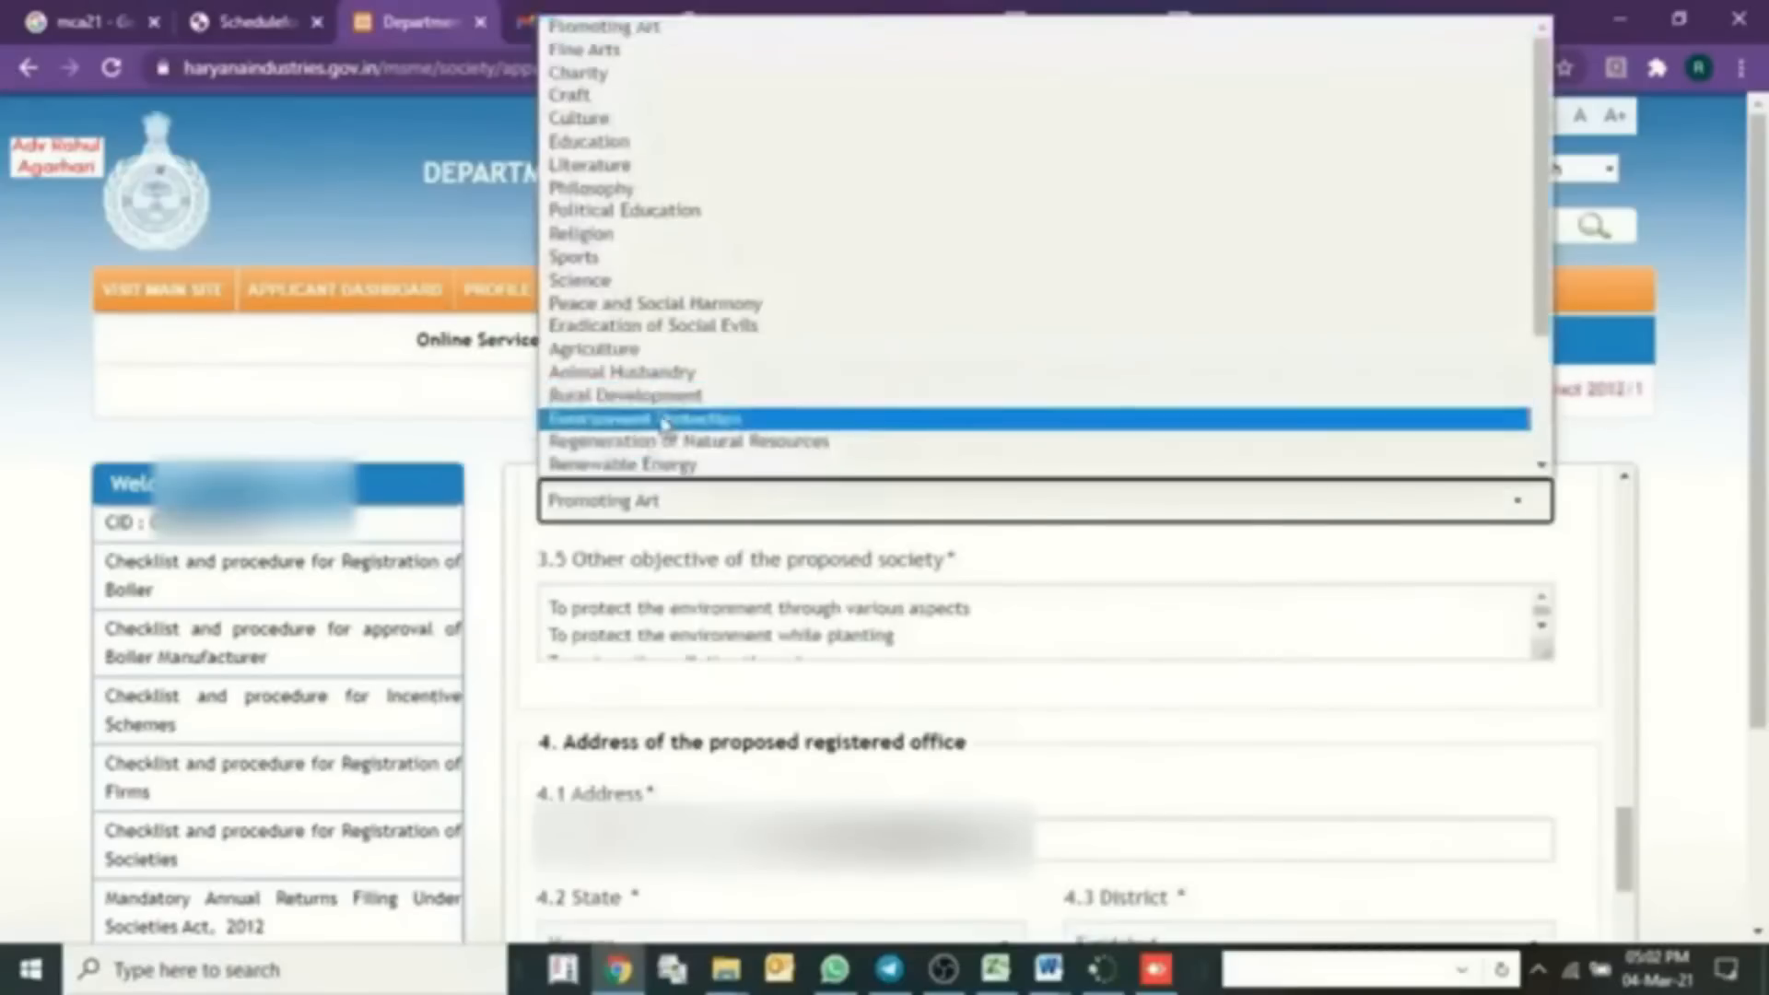
{"action": "left_click", "coordinate": [907, 411]}
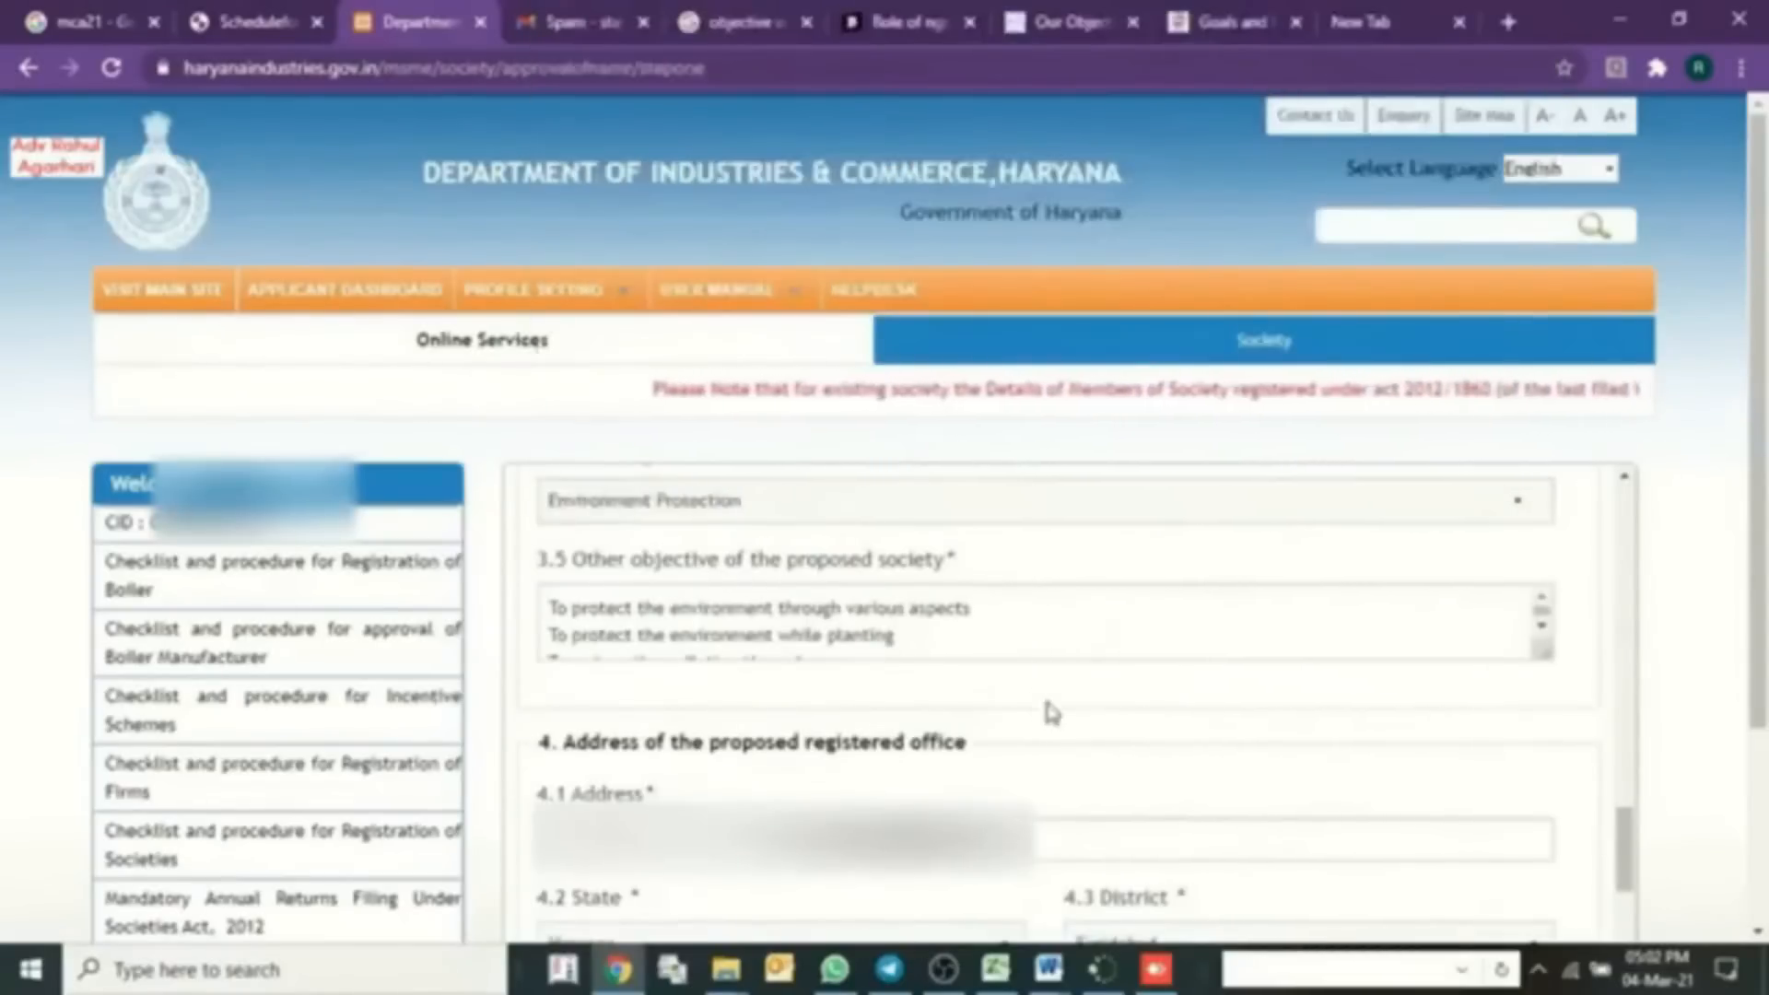
{"action": "scroll", "coordinate": [1047, 710], "scroll_direction": "down", "scroll_amount": 7}
{"action": "scroll", "coordinate": [1050, 712], "scroll_direction": "down", "scroll_amount": 5}
{"action": "left_click", "coordinate": [1308, 908]}
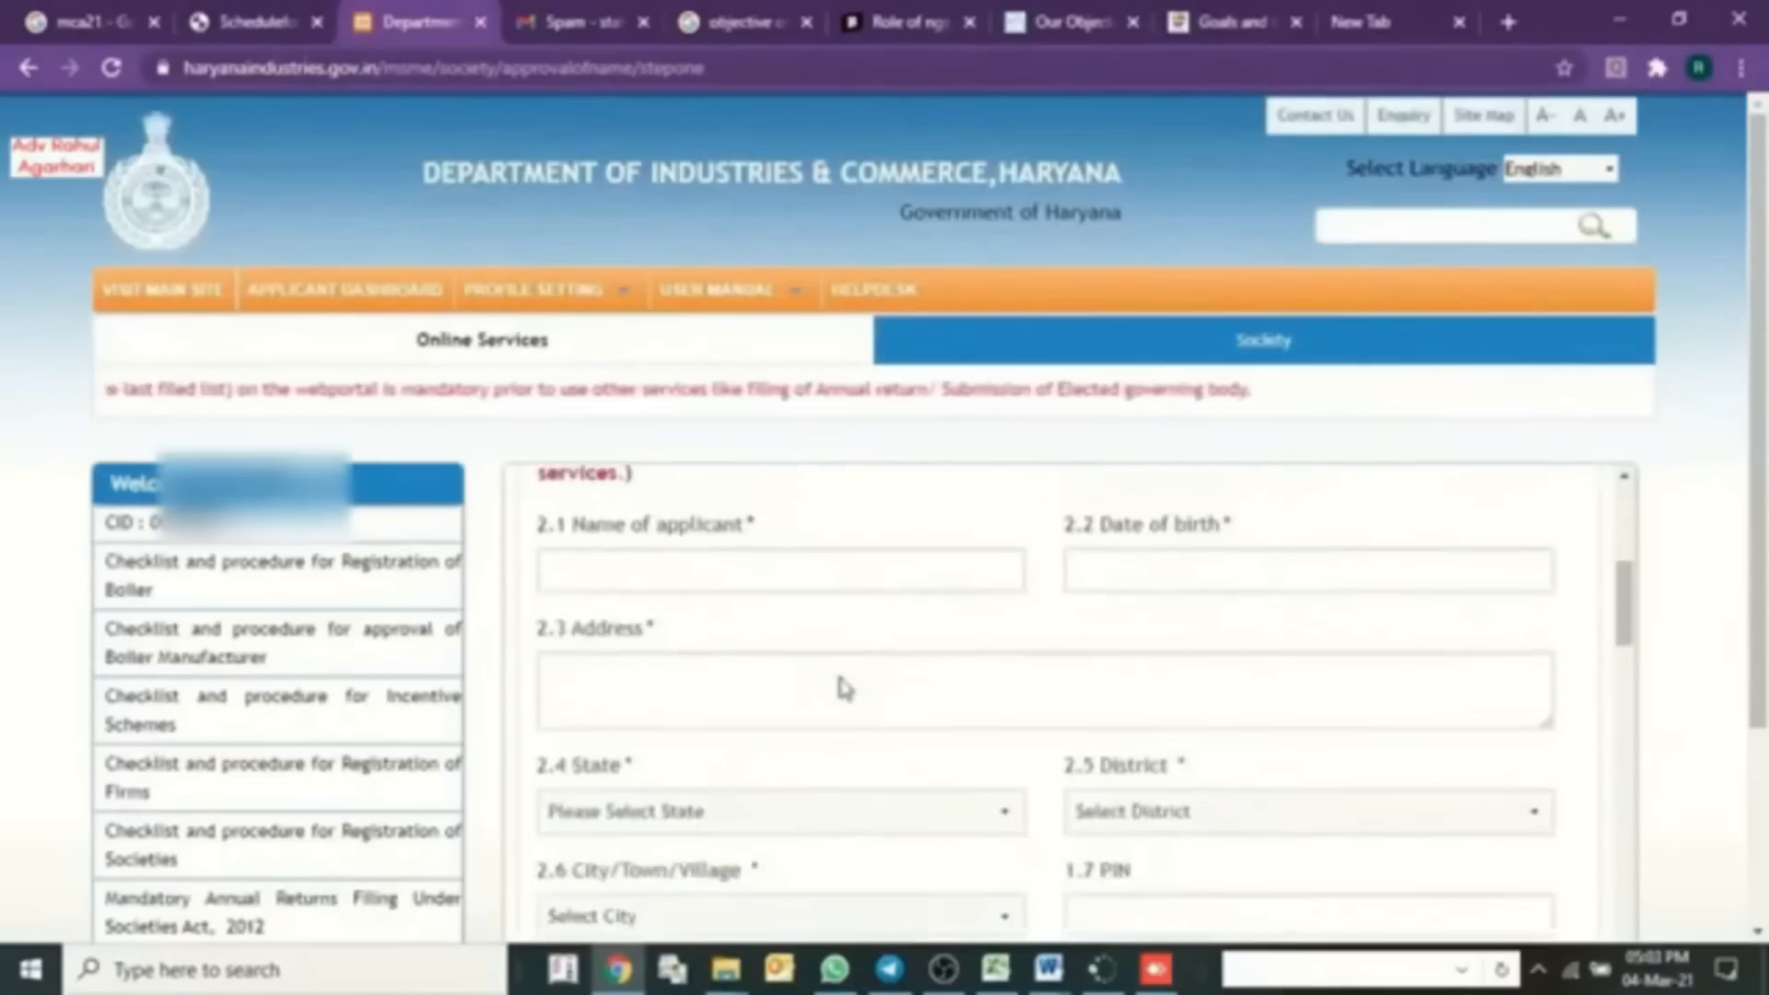
{"action": "scroll", "coordinate": [839, 677], "scroll_direction": "down", "scroll_amount": 10}
{"action": "scroll", "coordinate": [843, 687], "scroll_direction": "down", "scroll_amount": 15}
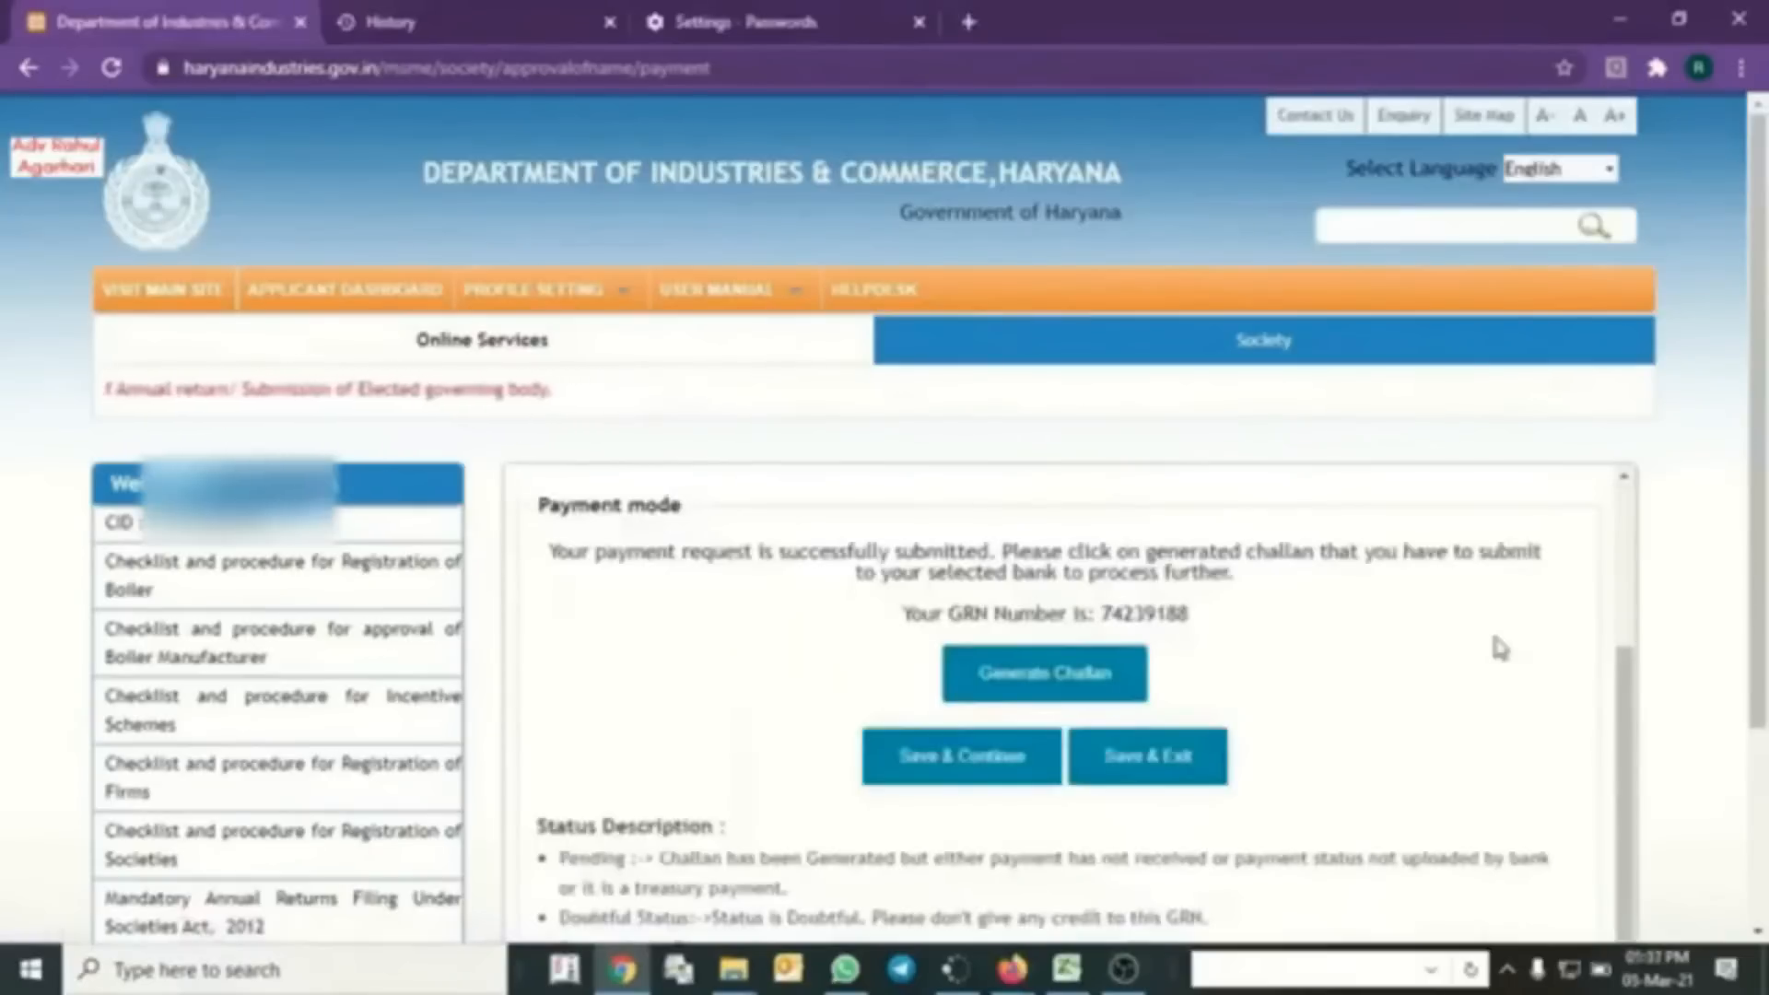
{"action": "scroll", "coordinate": [1490, 627], "scroll_direction": "up", "scroll_amount": 3}
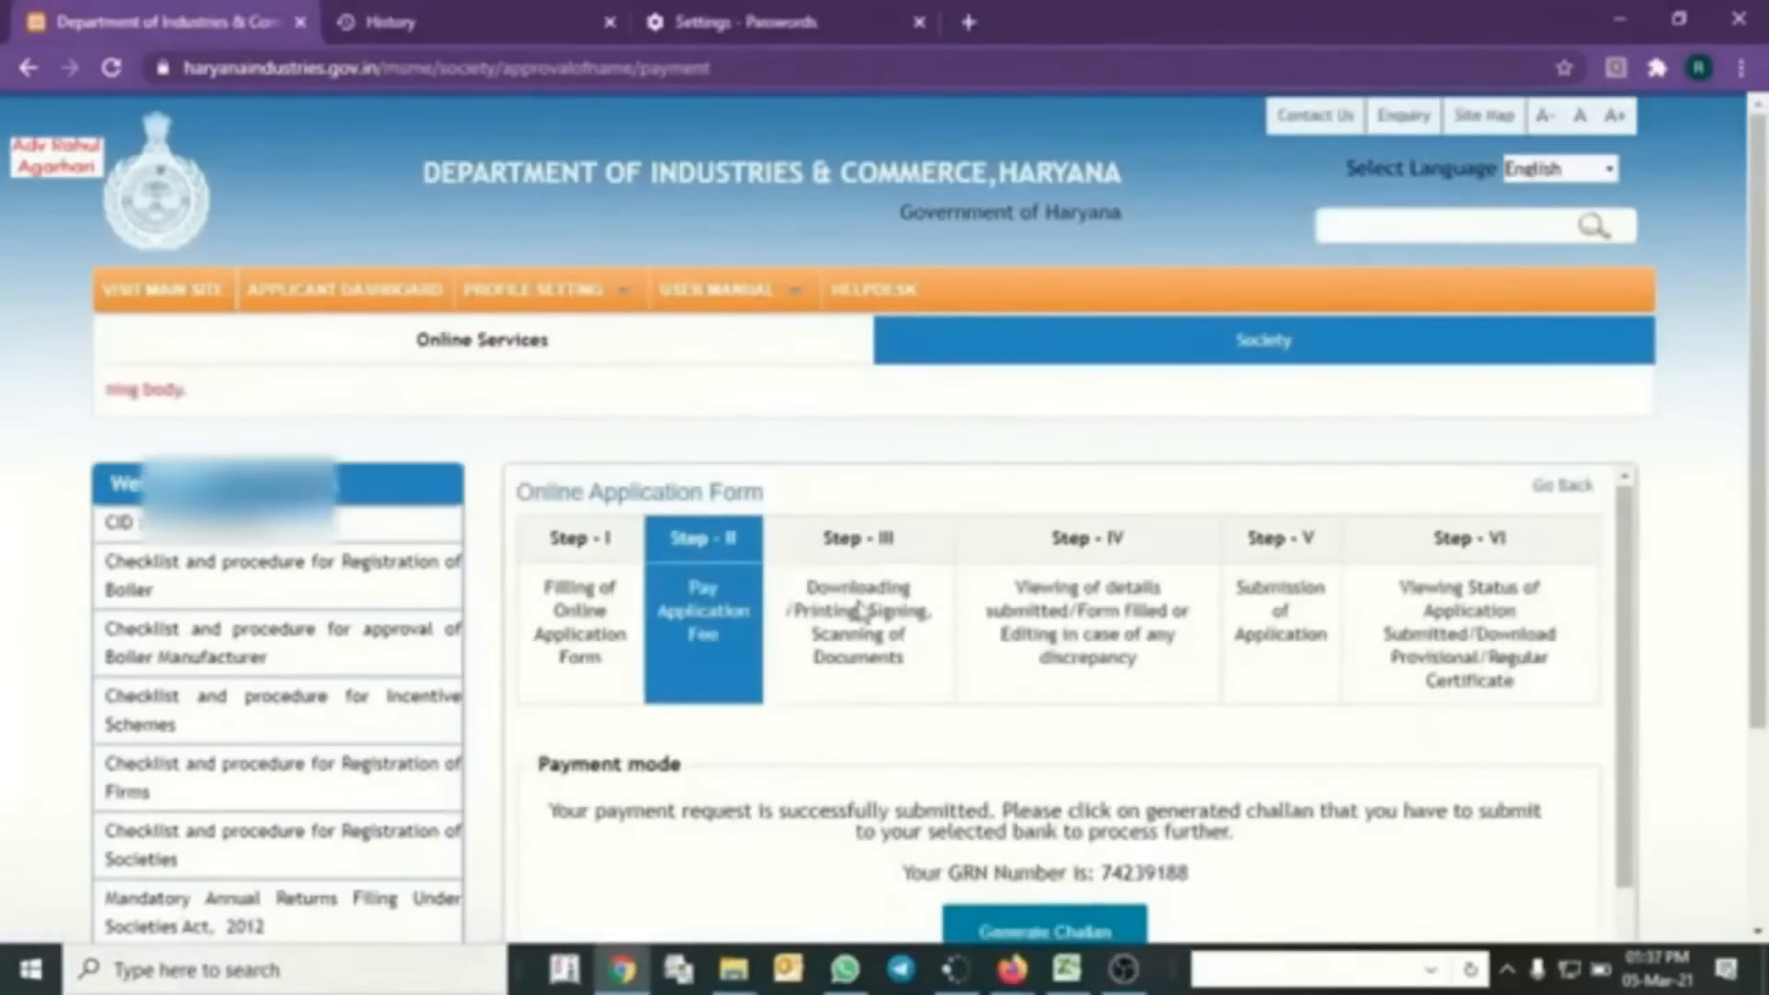
{"action": "scroll", "coordinate": [1039, 636], "scroll_direction": "down", "scroll_amount": 1}
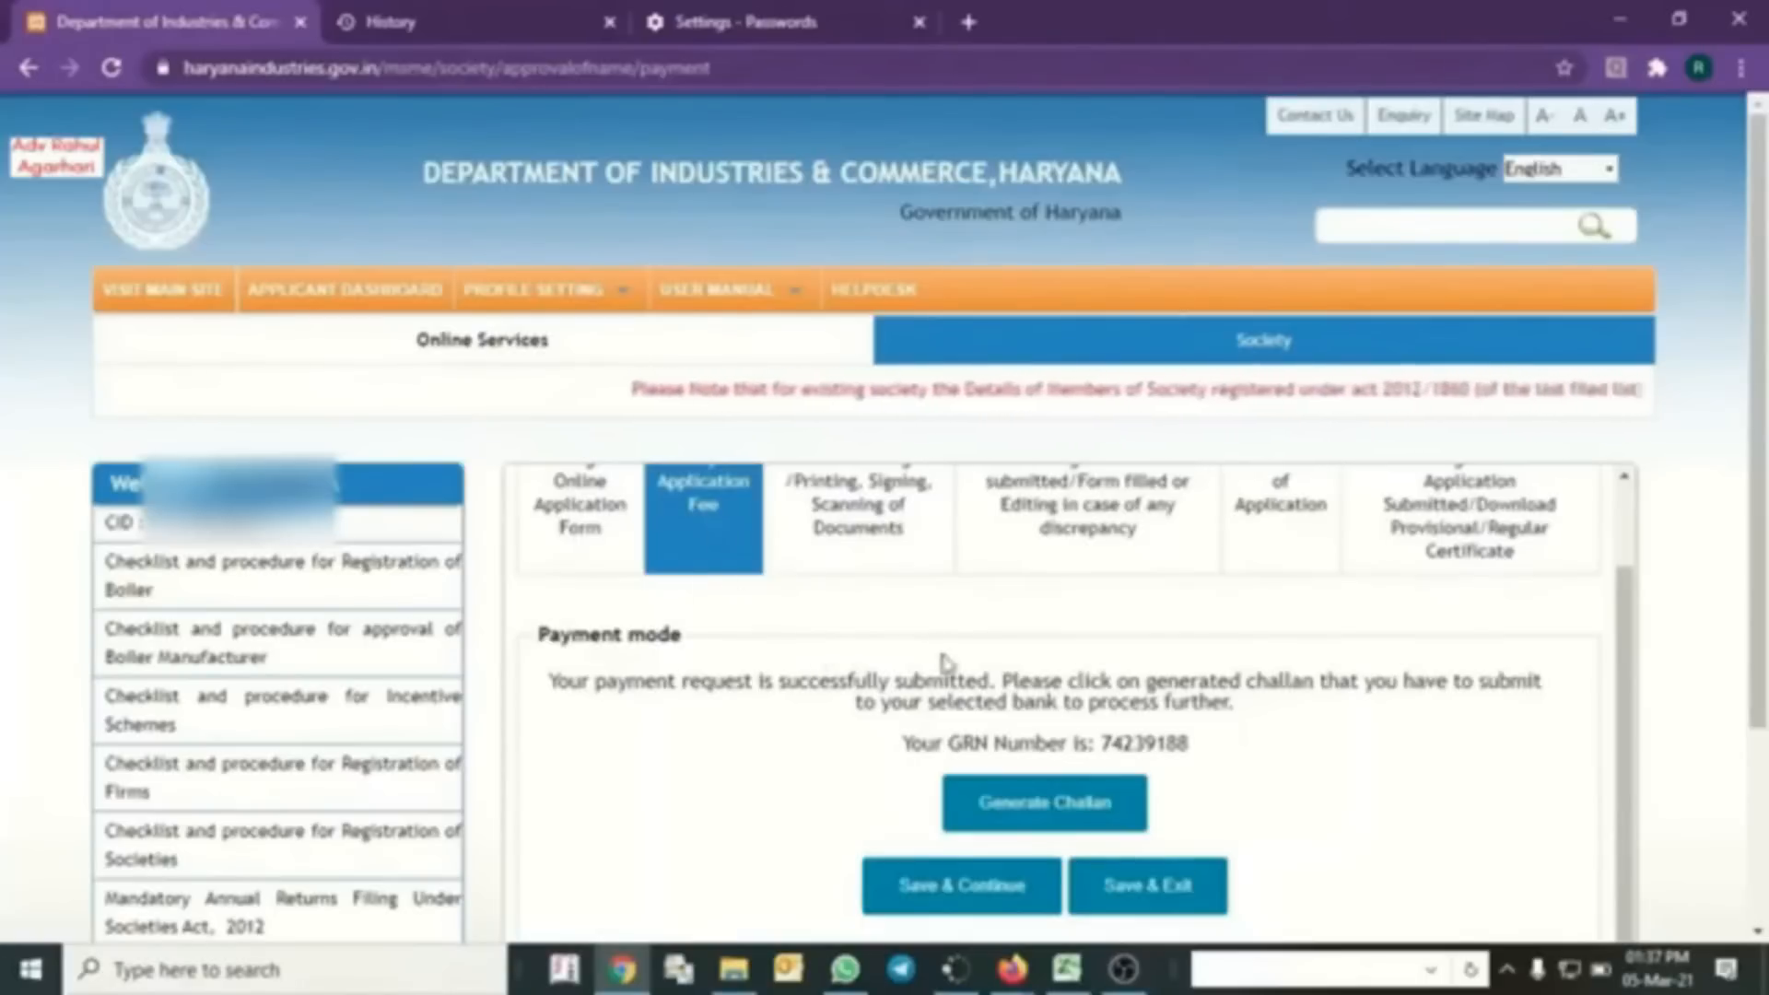
{"action": "scroll", "coordinate": [929, 729], "scroll_direction": "up", "scroll_amount": 1}
{"action": "scroll", "coordinate": [875, 642], "scroll_direction": "down", "scroll_amount": 1}
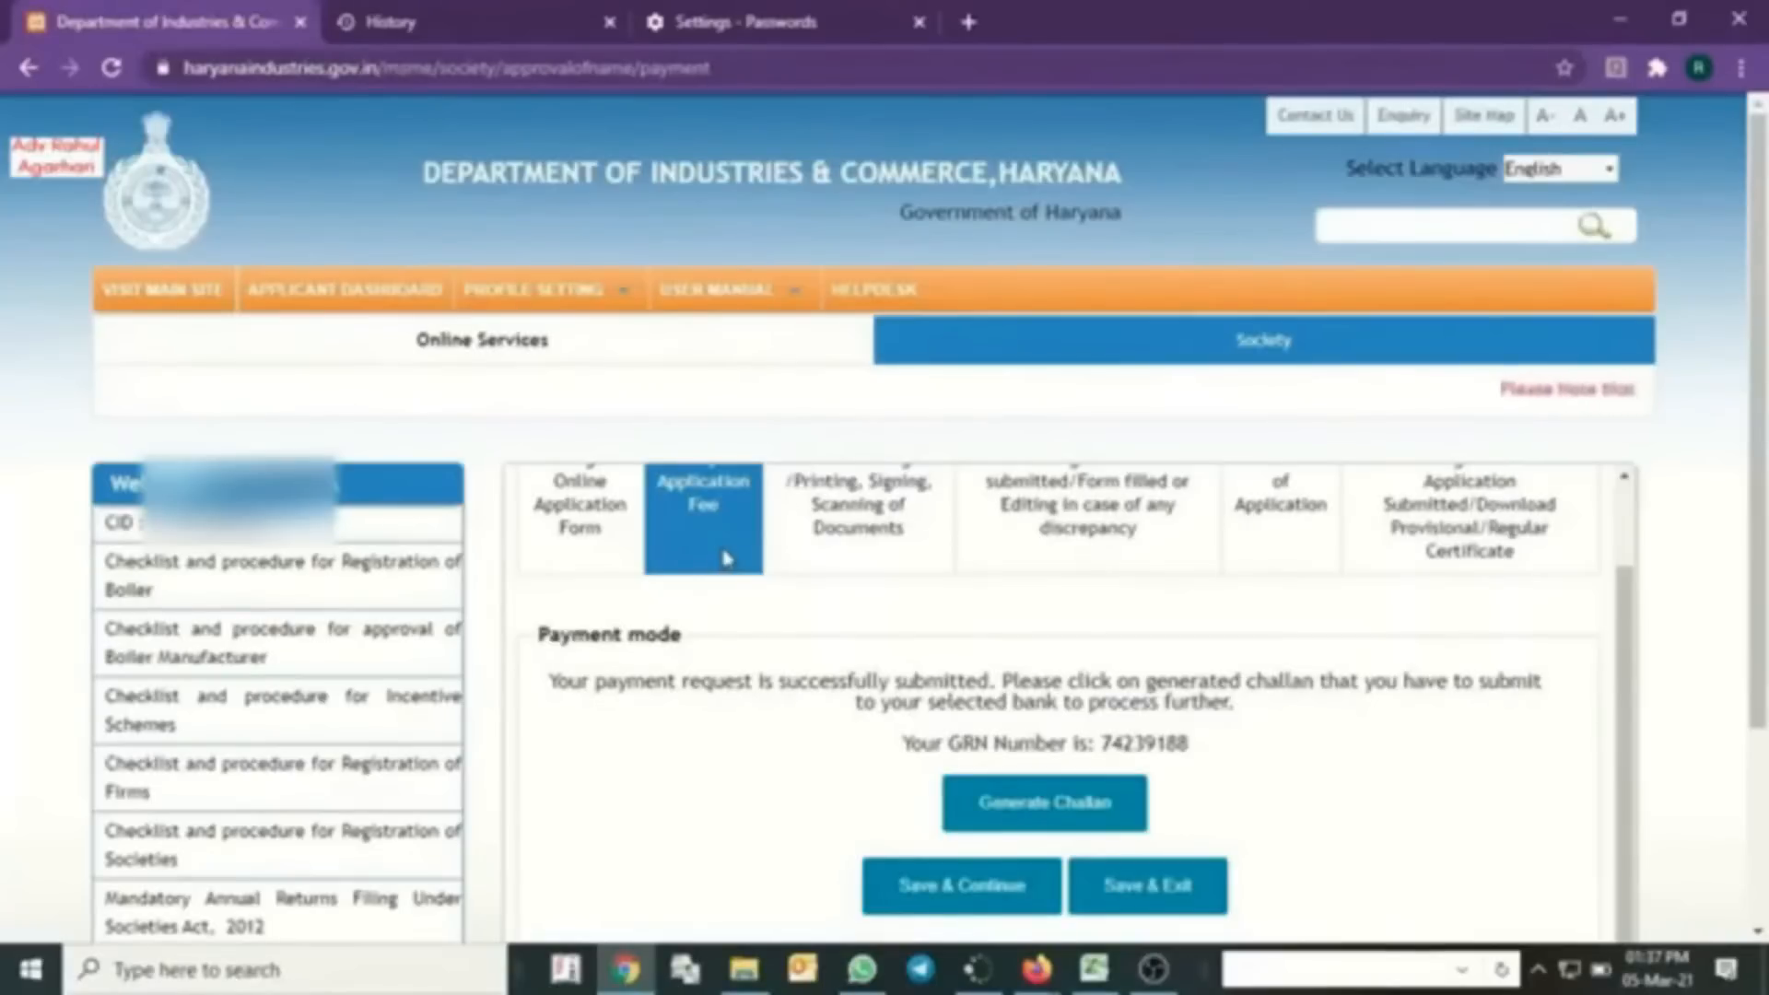
{"action": "middle_click", "coordinate": [1308, 120]}
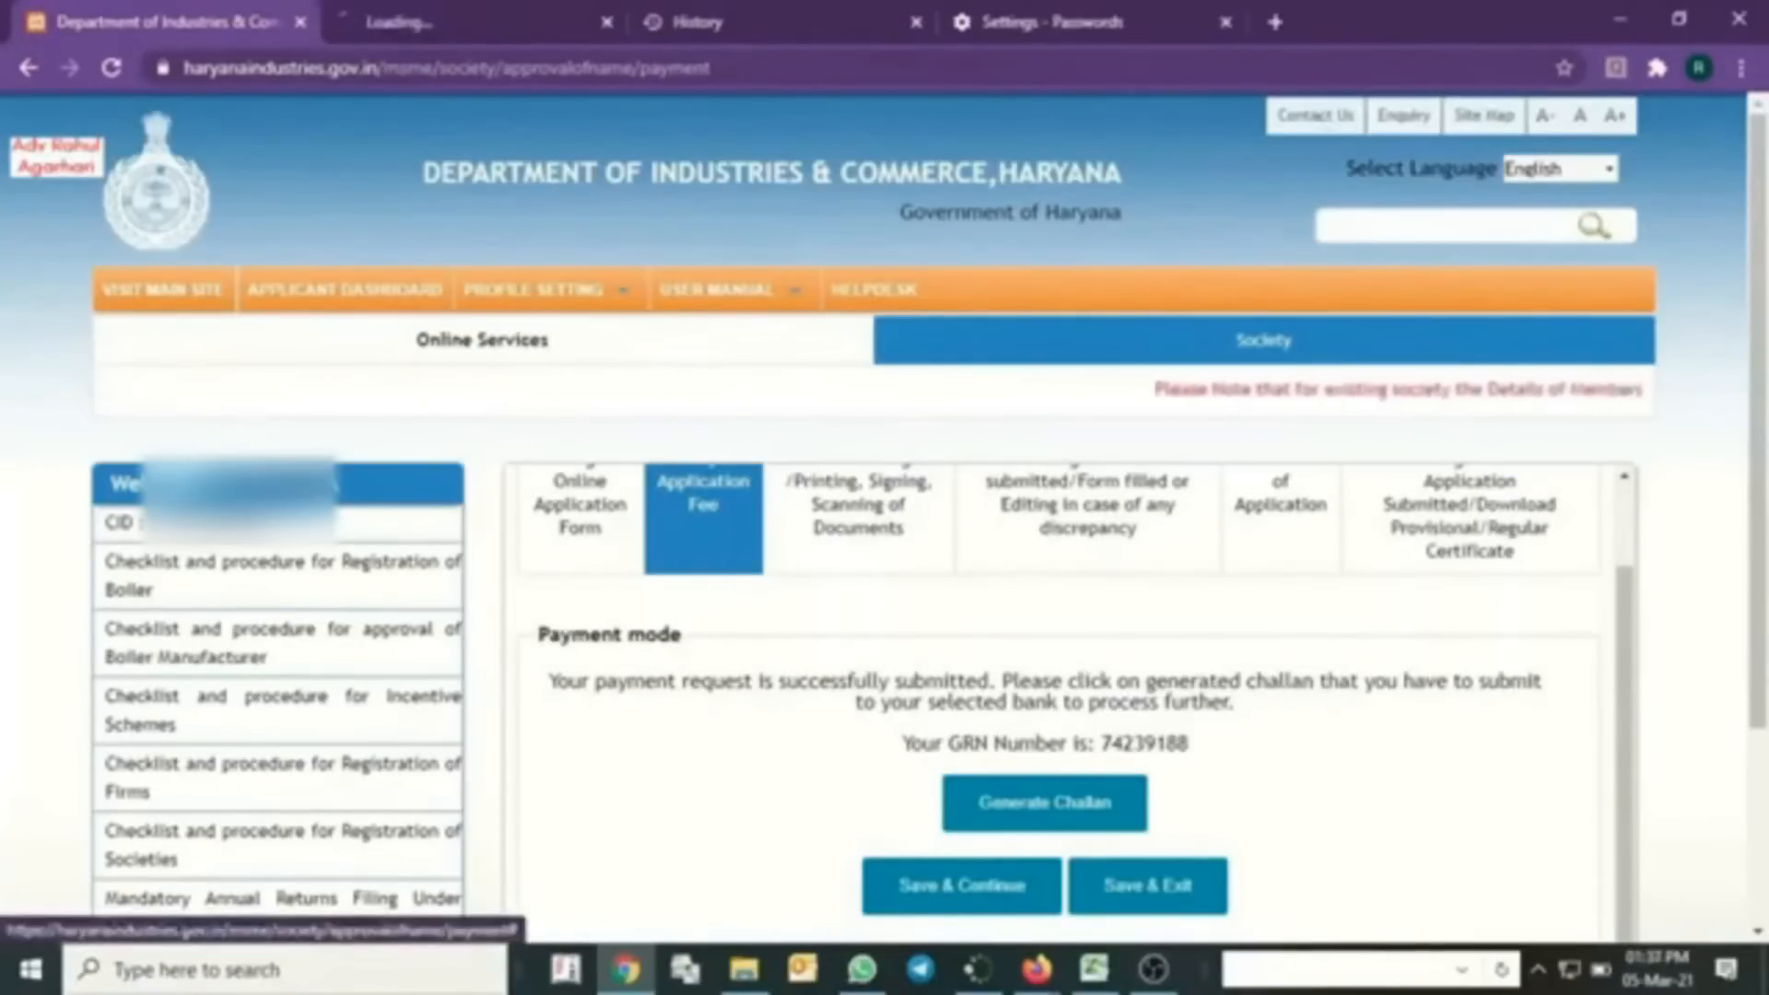
{"action": "left_click", "coordinate": [502, 11]}
{"action": "scroll", "coordinate": [1006, 660], "scroll_direction": "down", "scroll_amount": 2}
{"action": "scroll", "coordinate": [1006, 643], "scroll_direction": "up", "scroll_amount": 2}
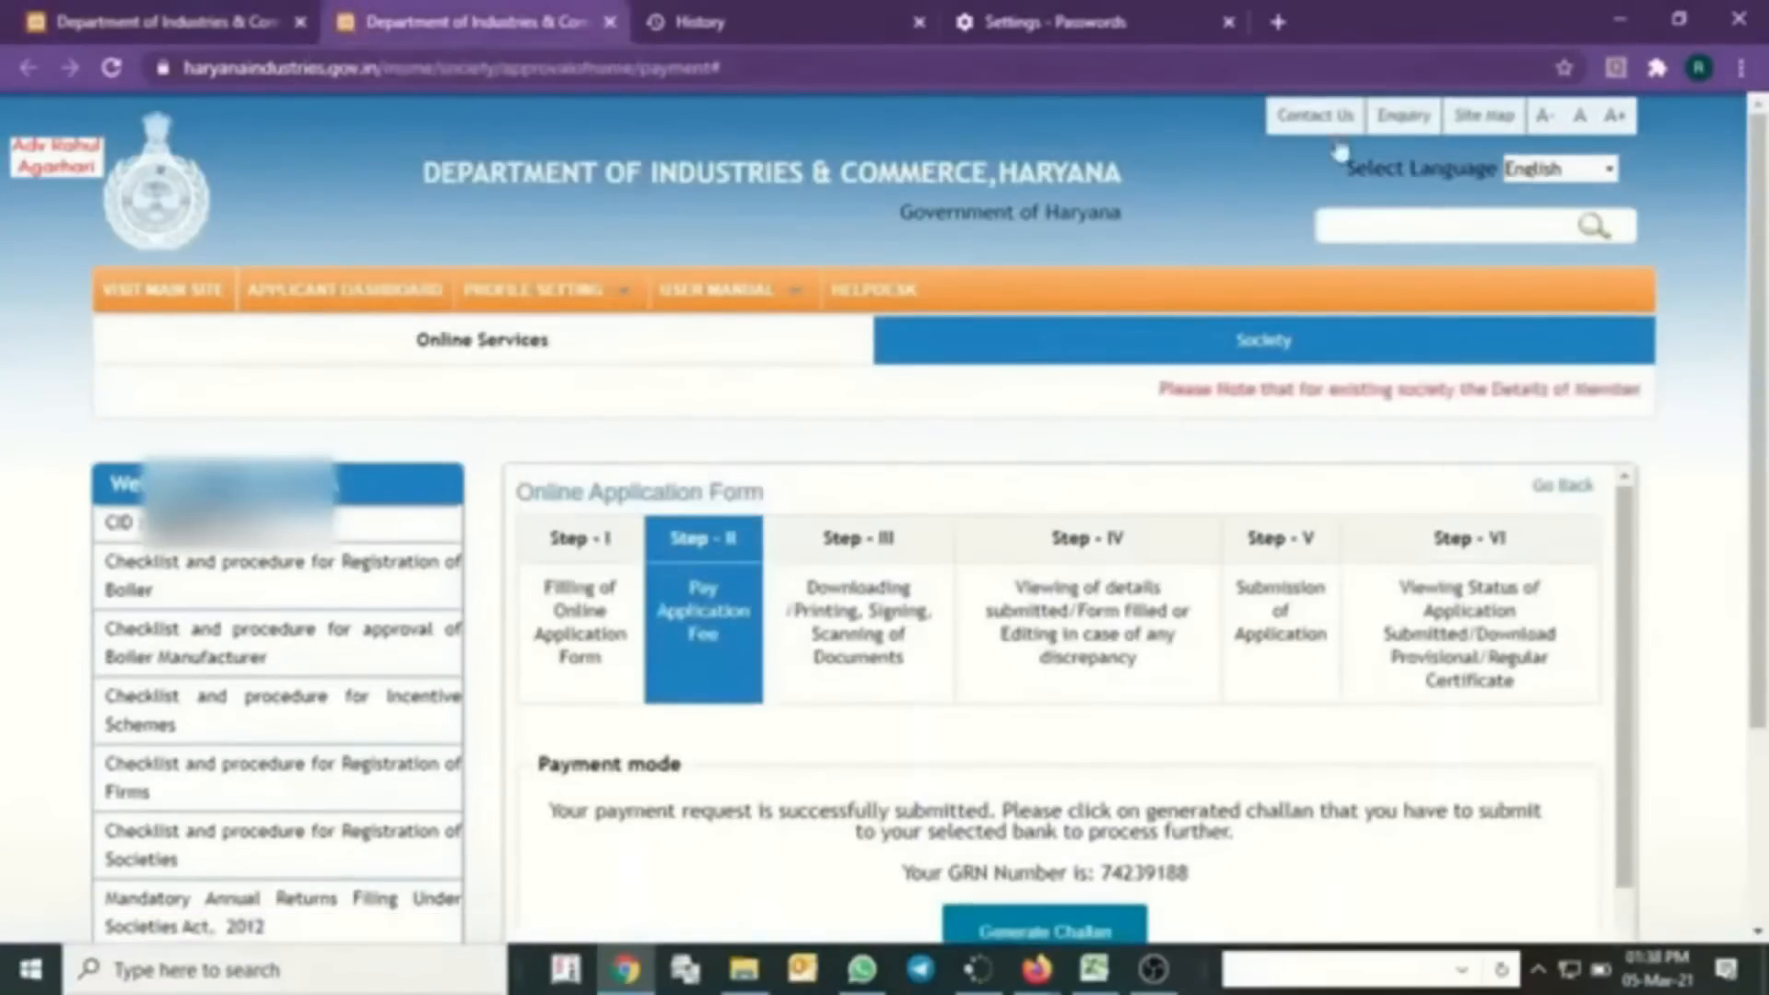
{"action": "key", "text": "ctrl+w"}
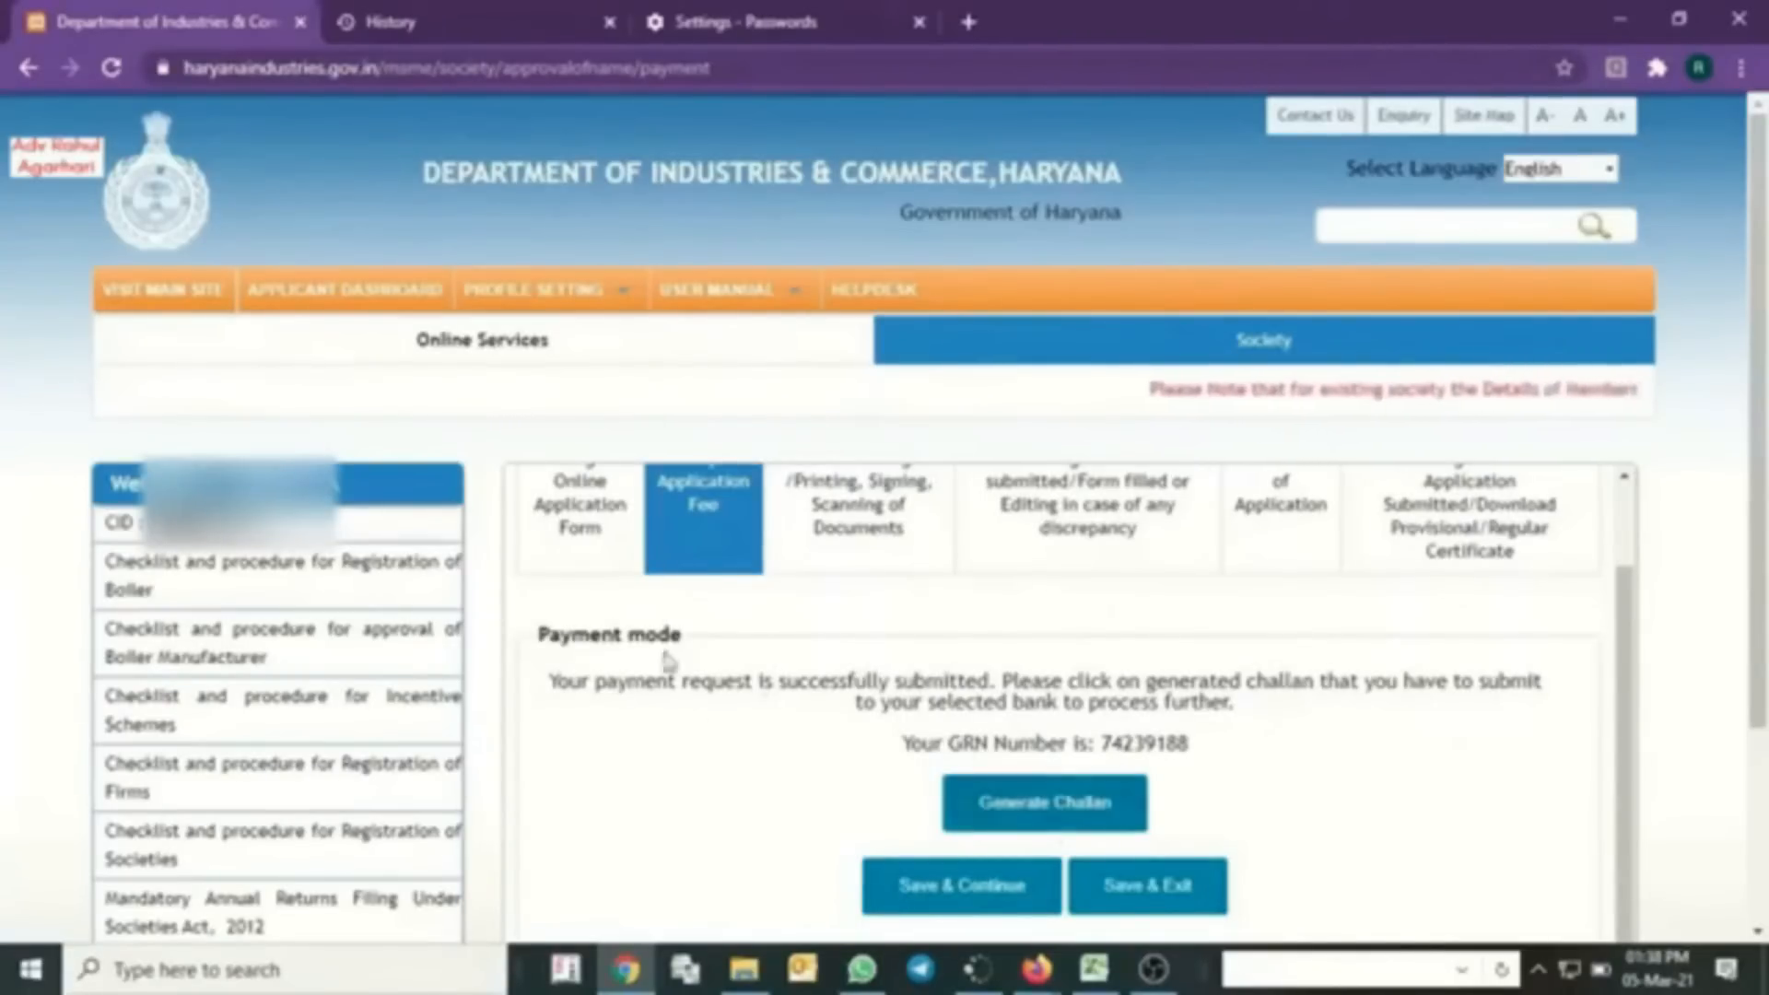
{"action": "left_click_drag", "start_coordinate": [1191, 754], "coordinate": [1103, 757]}
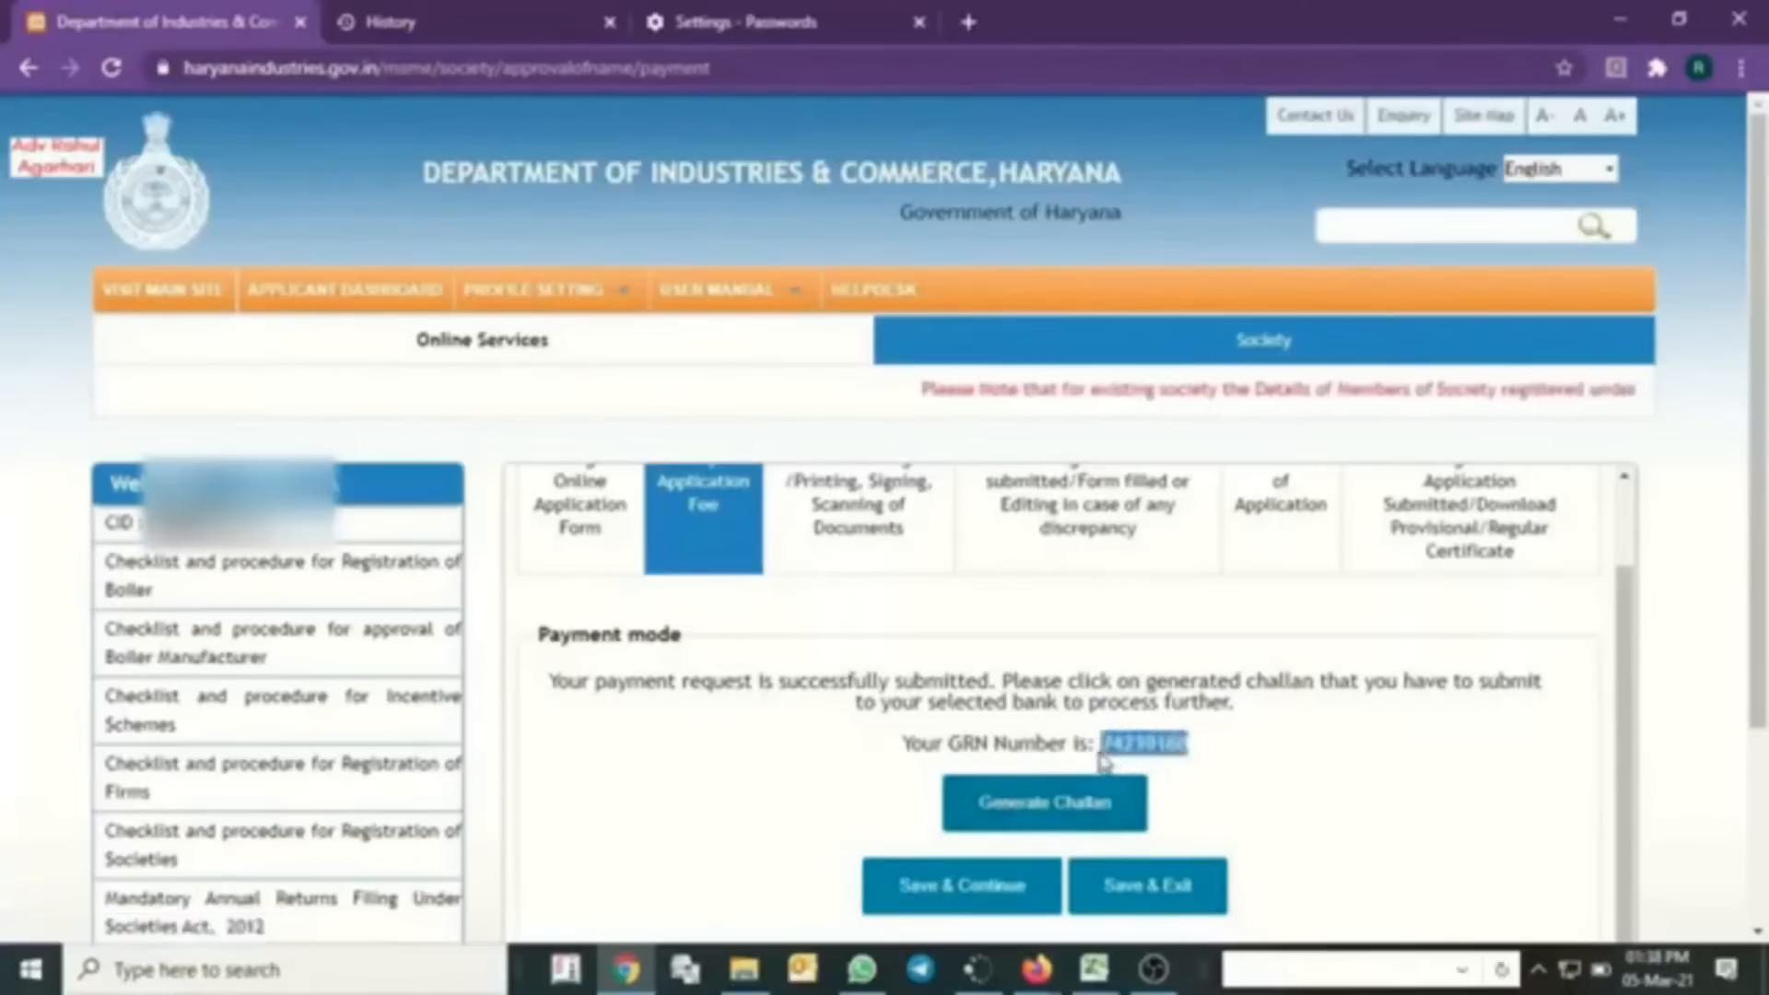
{"action": "left_click", "coordinate": [1075, 802]}
- Look up the GRN's challan status, confirm the ₹100 payment is Successful, and return to the portal
{"action": "left_click", "coordinate": [1137, 397]}
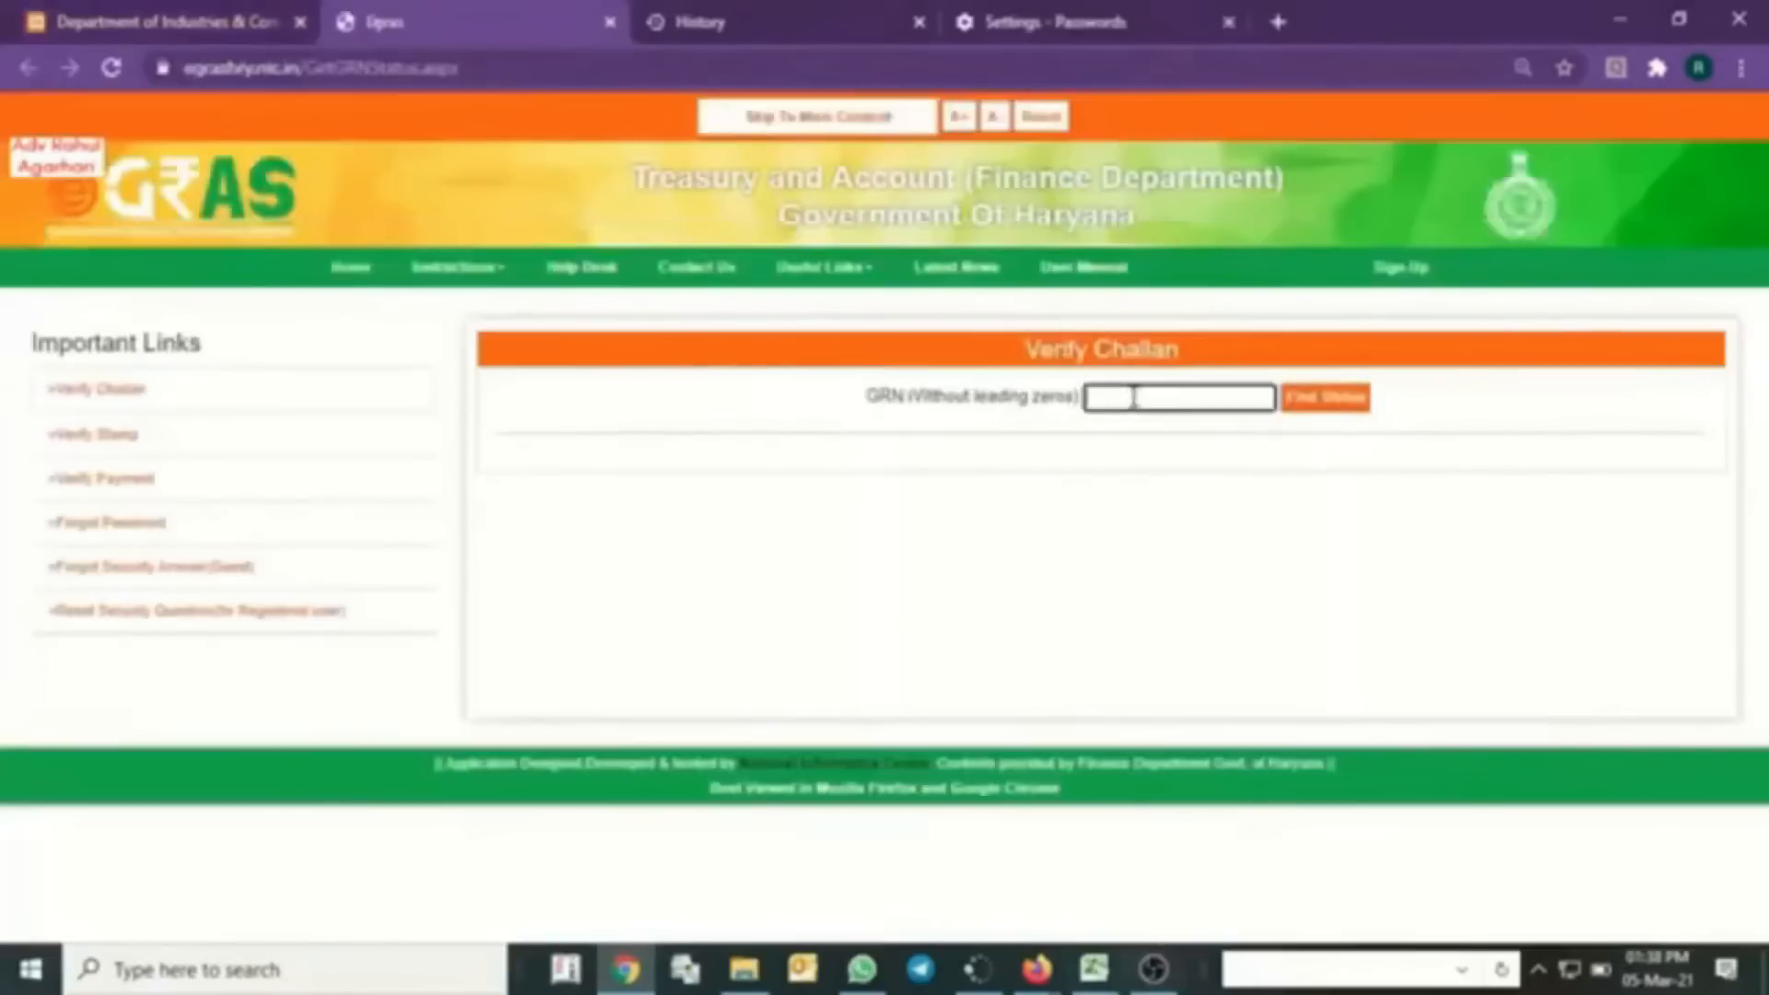
{"action": "left_click", "coordinate": [1324, 397]}
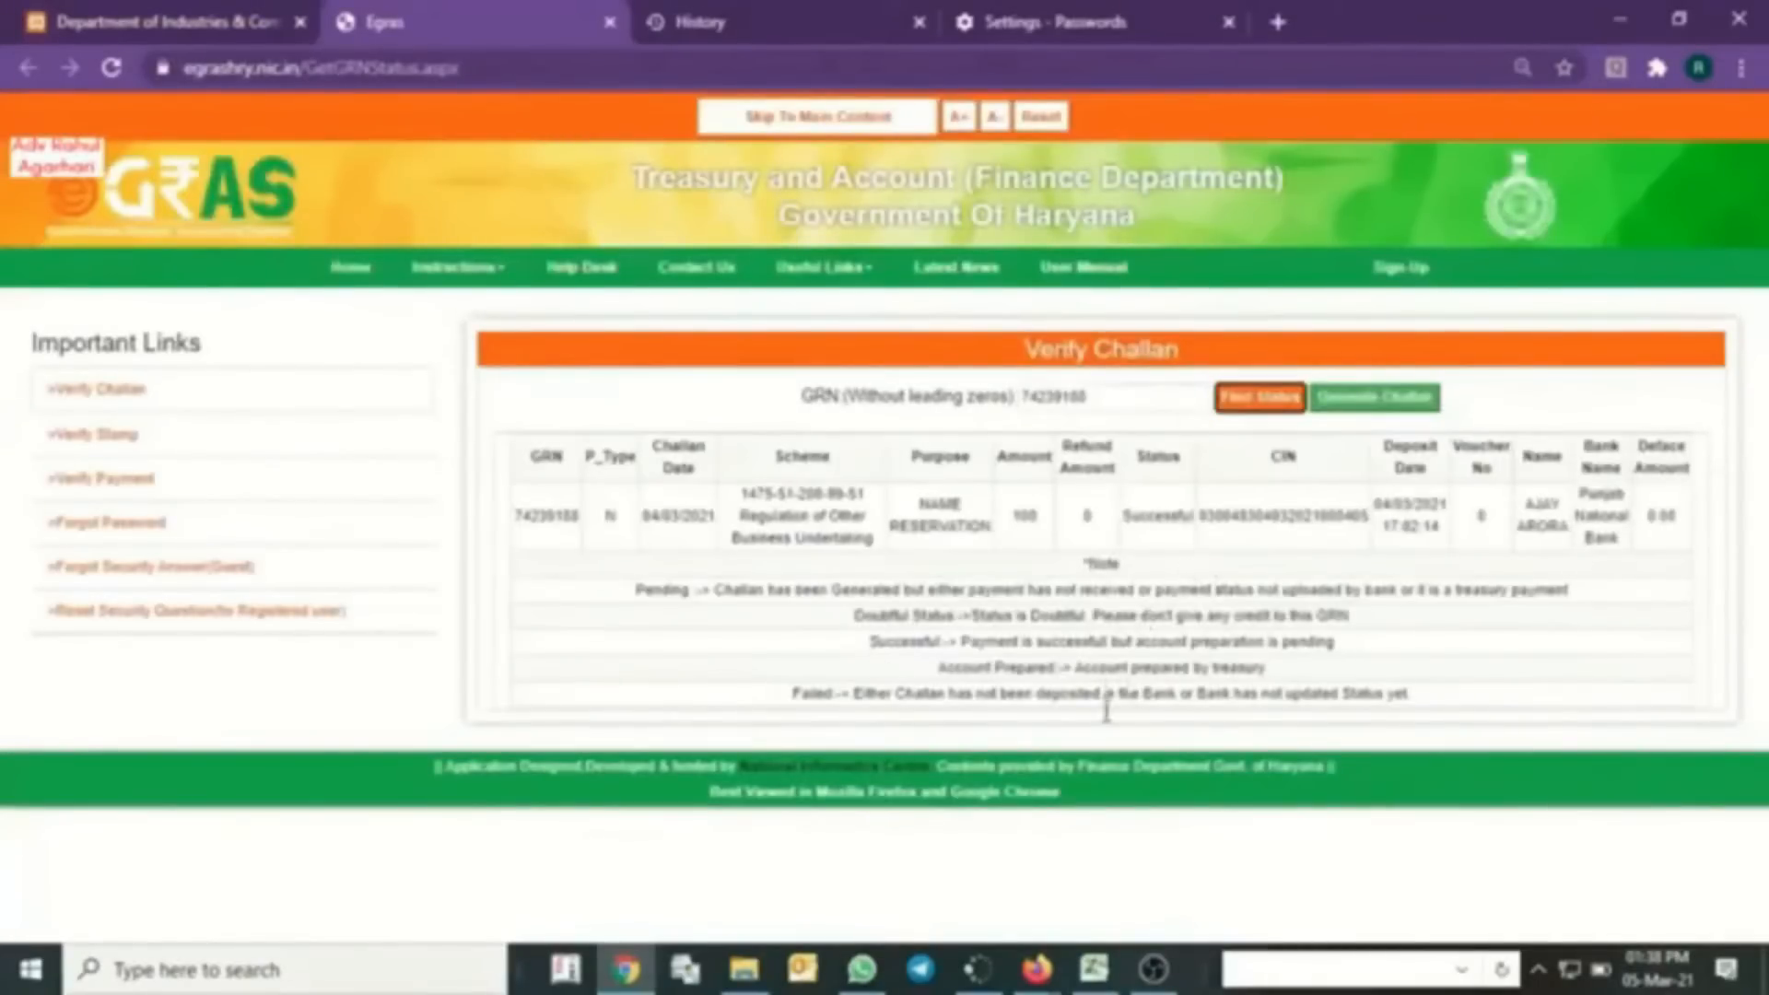
{"action": "left_click", "coordinate": [222, 13]}
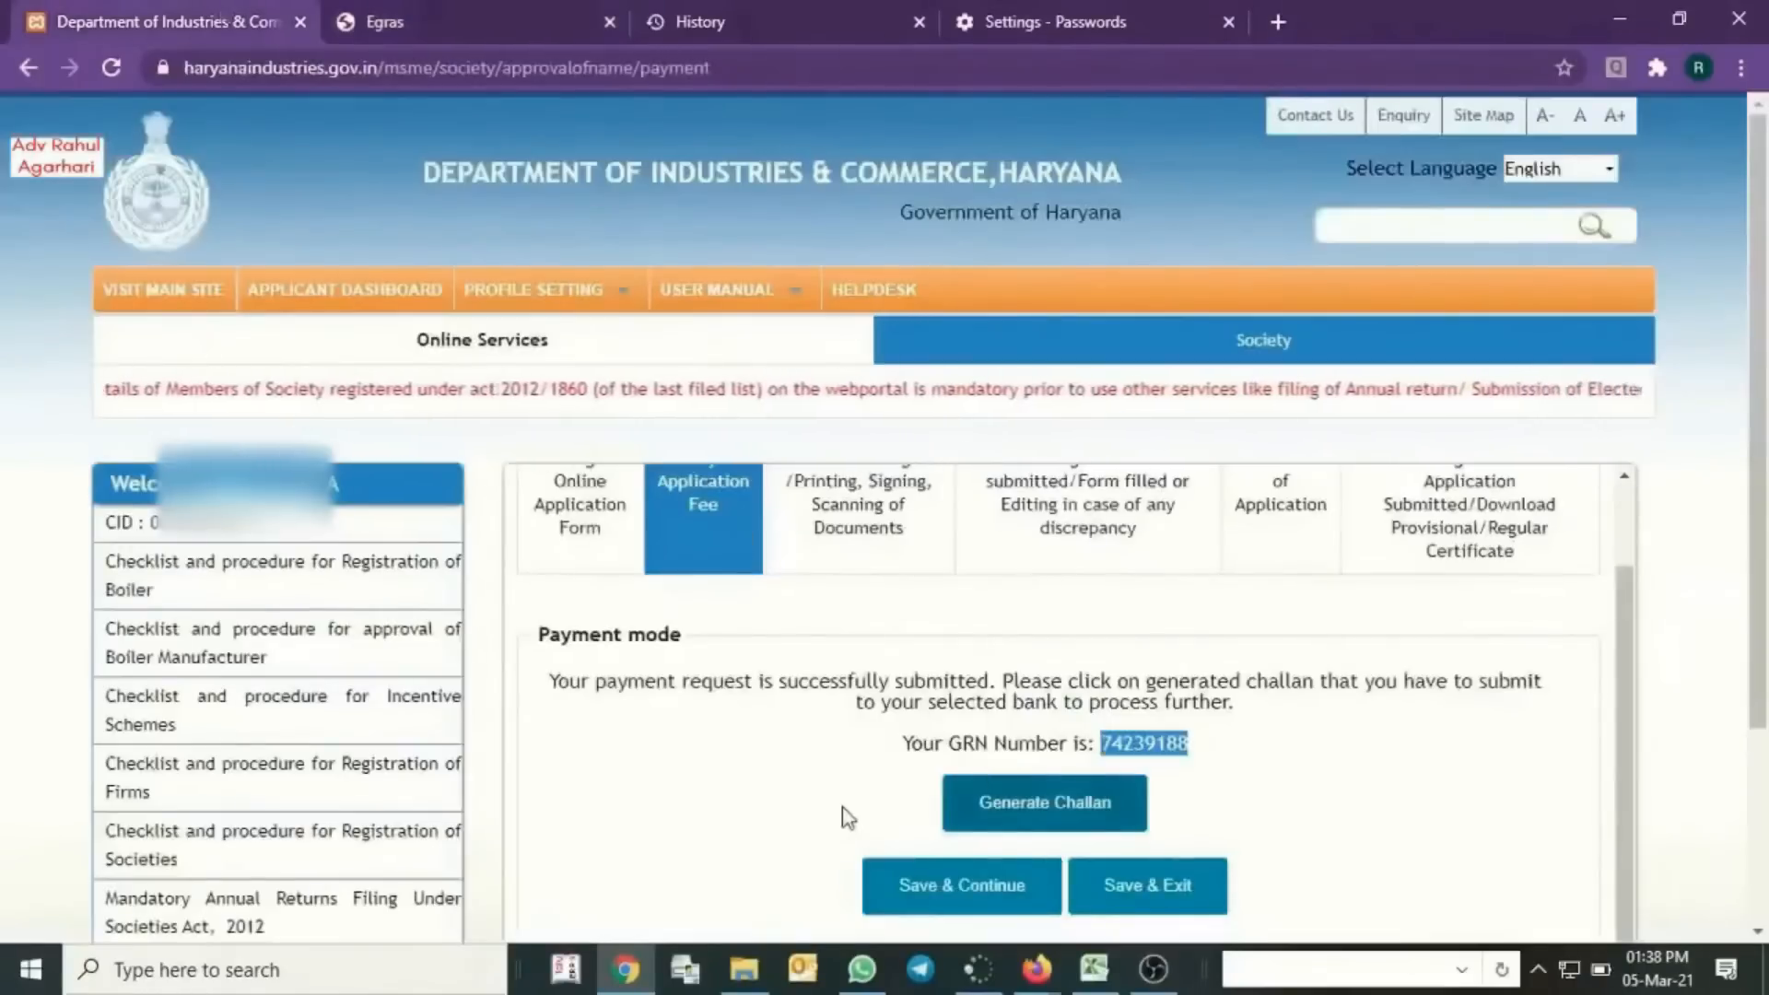
- Save the payment step to reach Step III and open the system-generated application form
{"action": "left_click", "coordinate": [937, 898]}
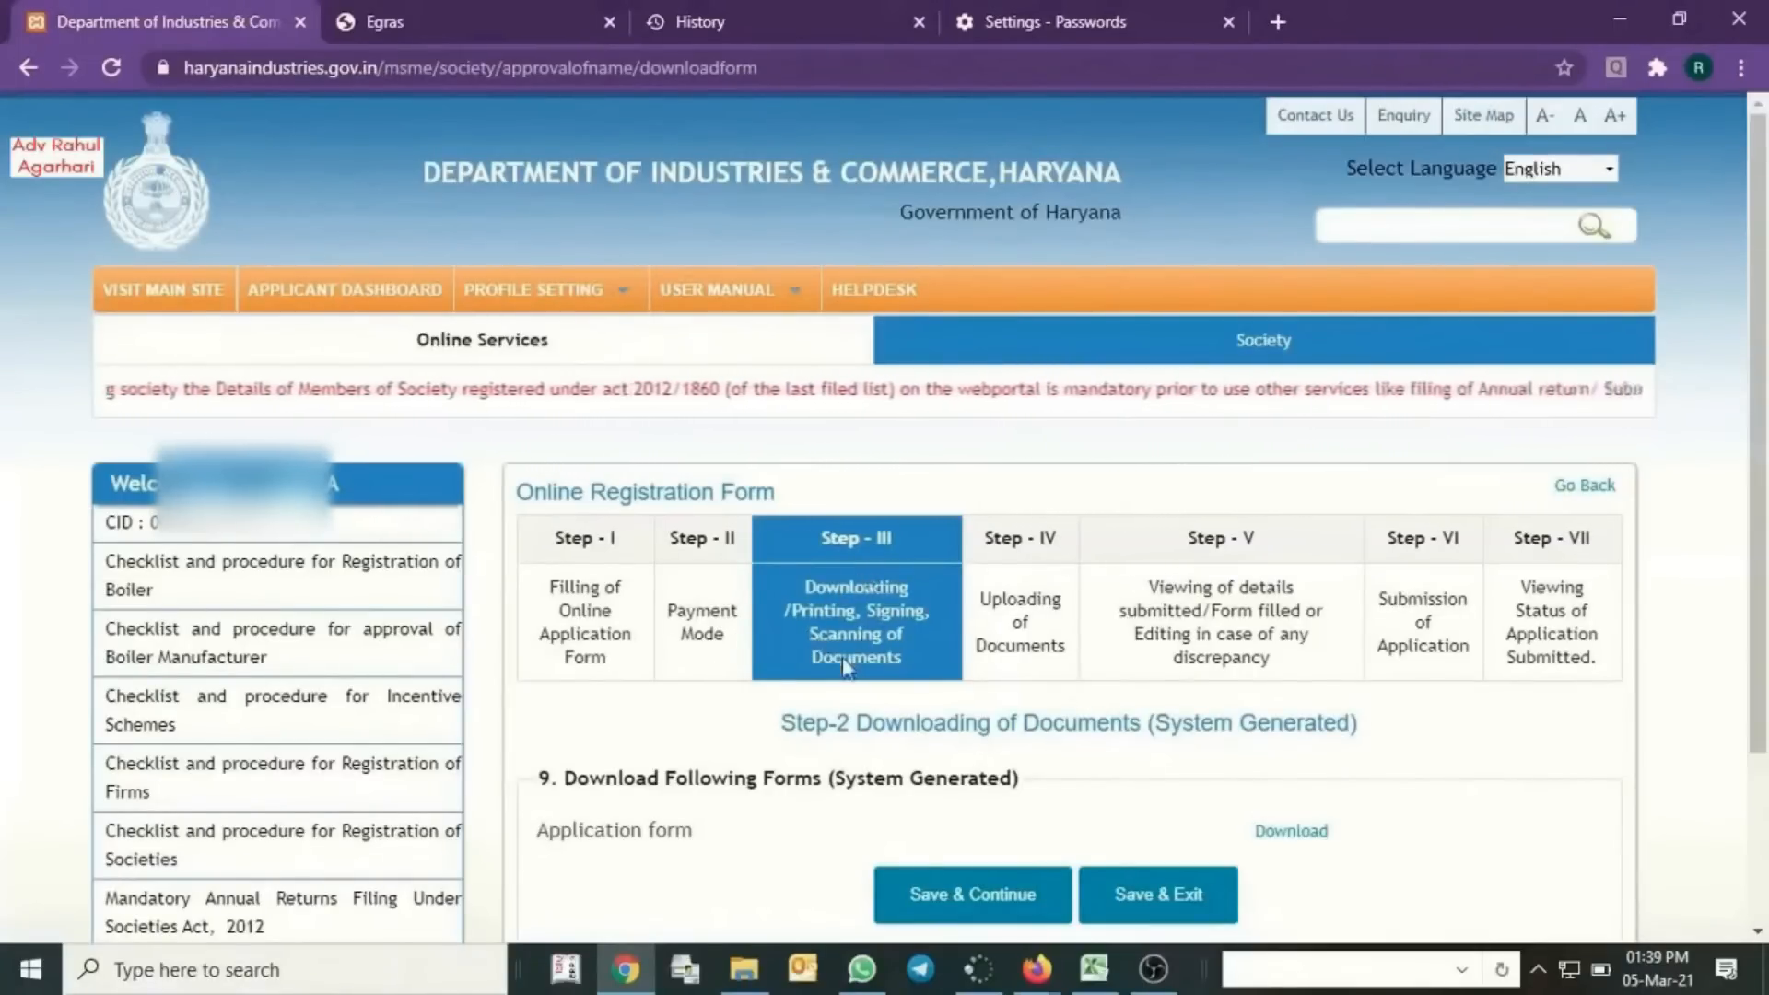
{"action": "scroll", "coordinate": [1059, 645], "scroll_direction": "down", "scroll_amount": 3}
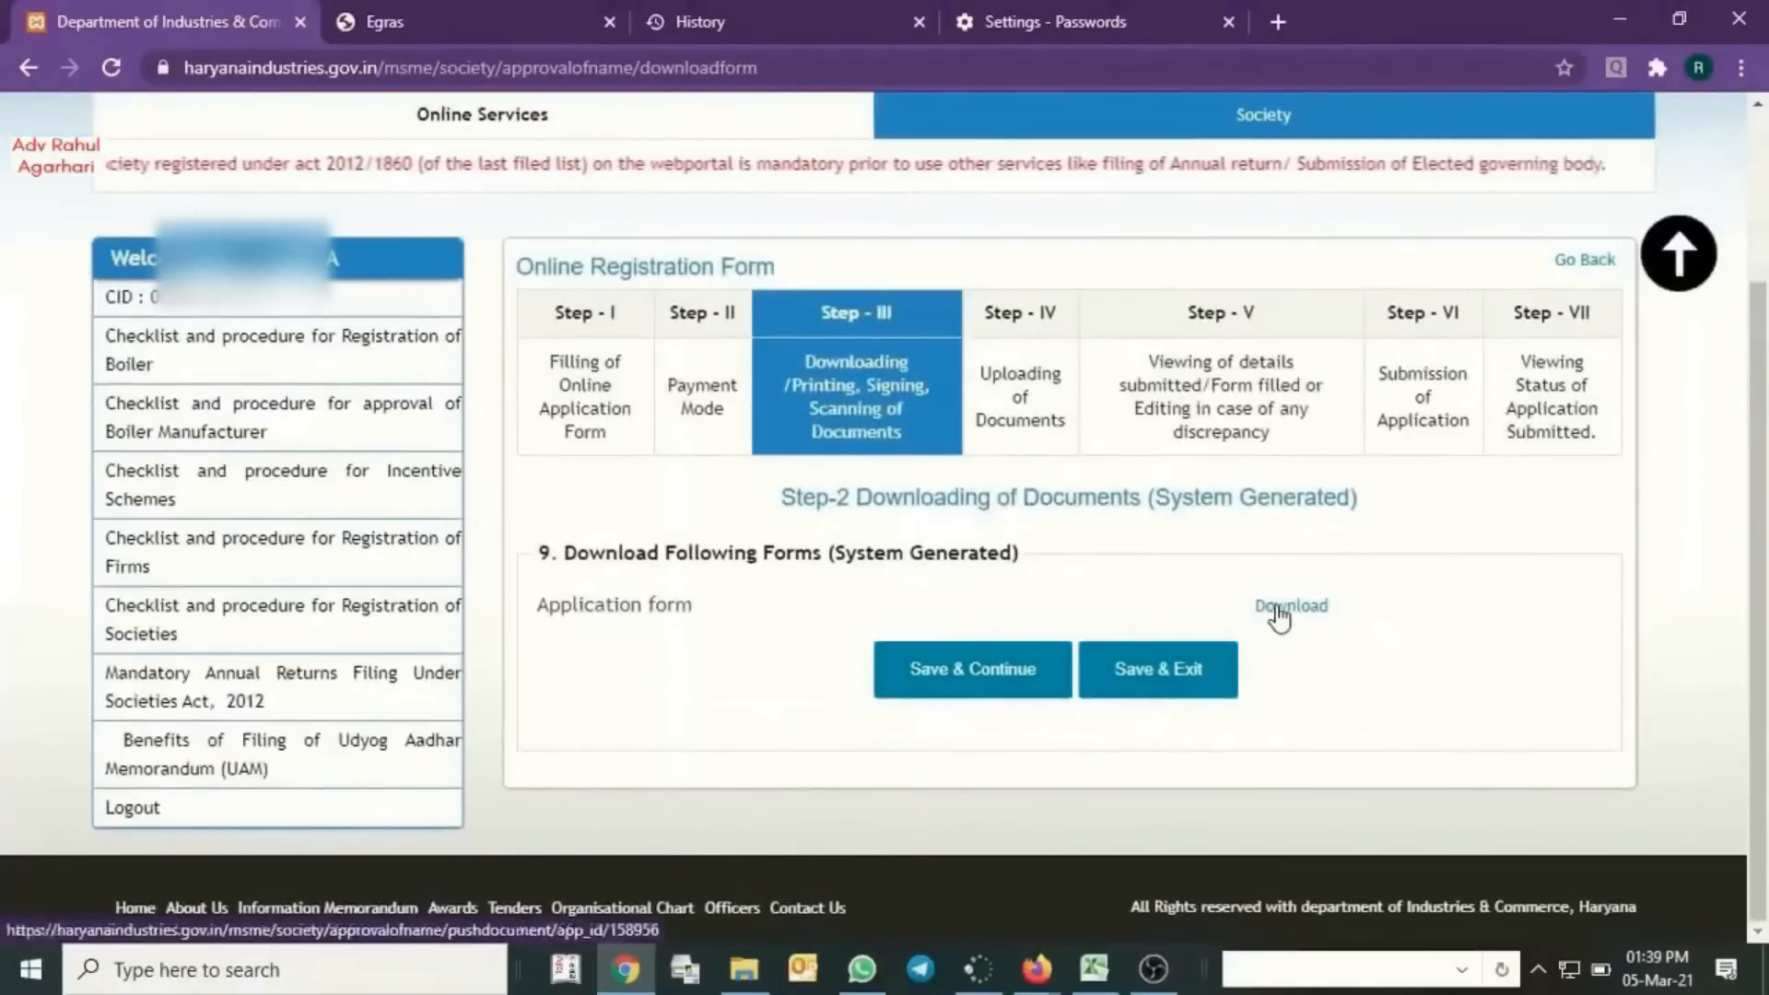
{"action": "left_click", "coordinate": [1281, 608]}
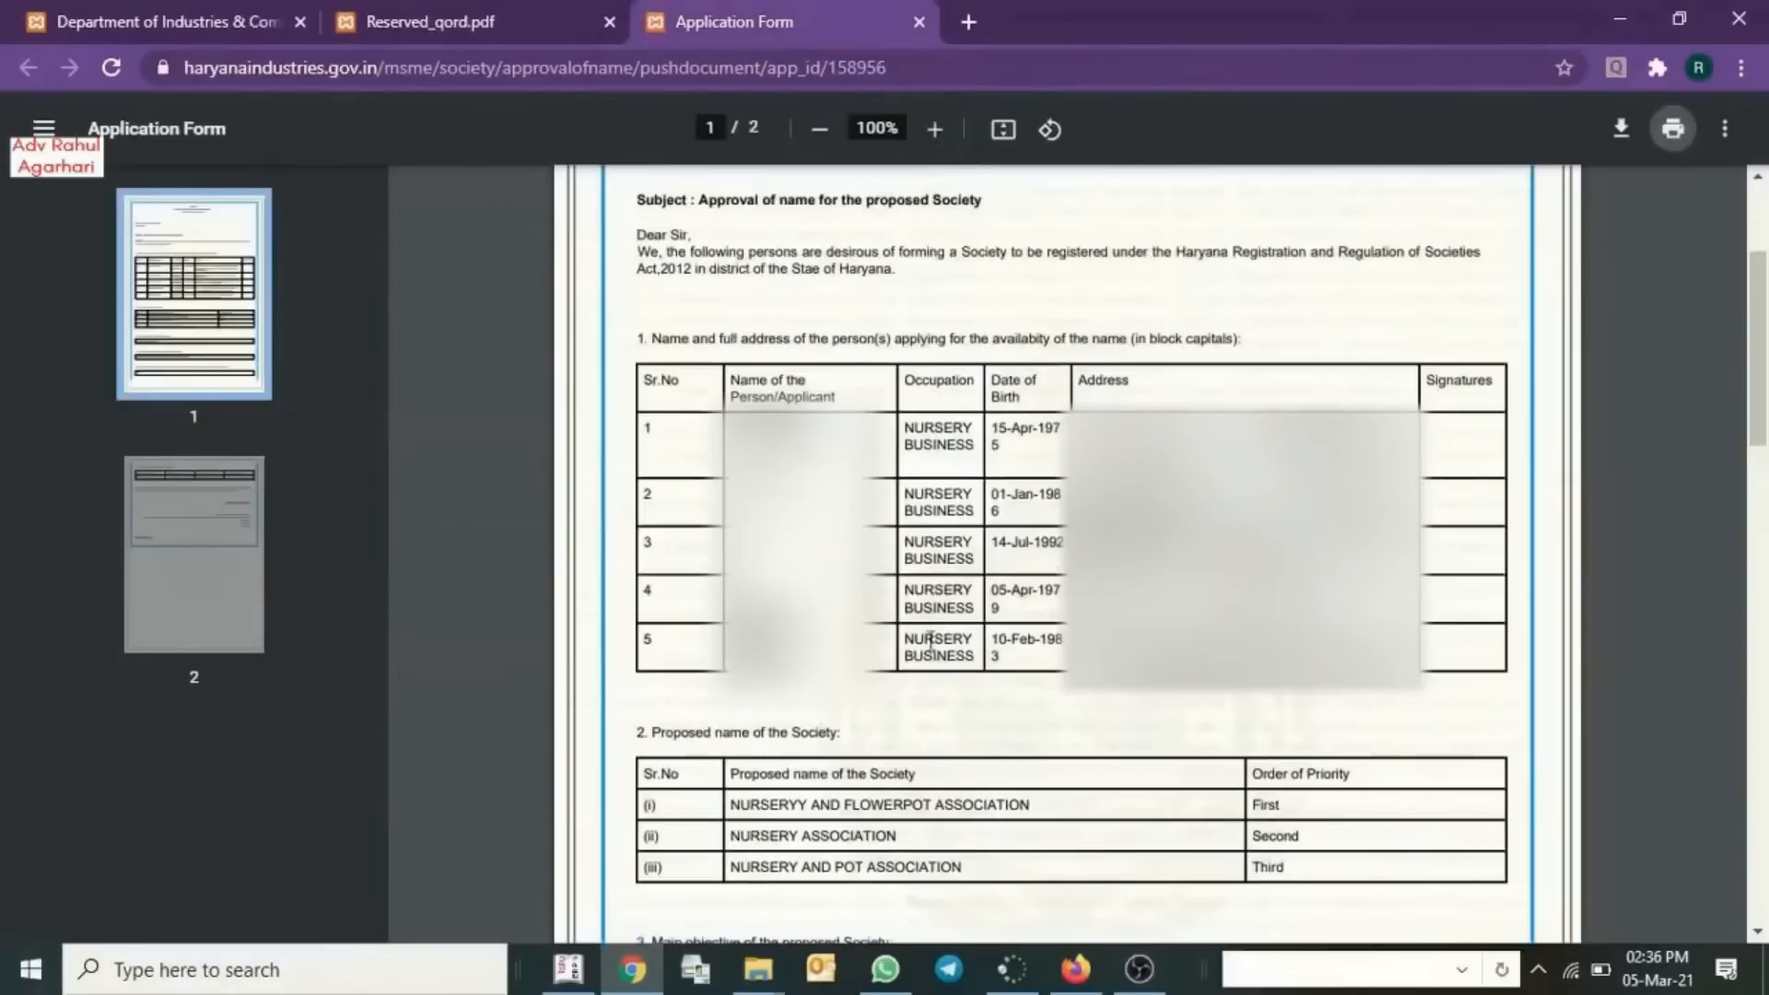
- Scroll through the generated application form PDF to review it
{"action": "scroll", "coordinate": [1472, 679], "scroll_direction": "down", "scroll_amount": 5}
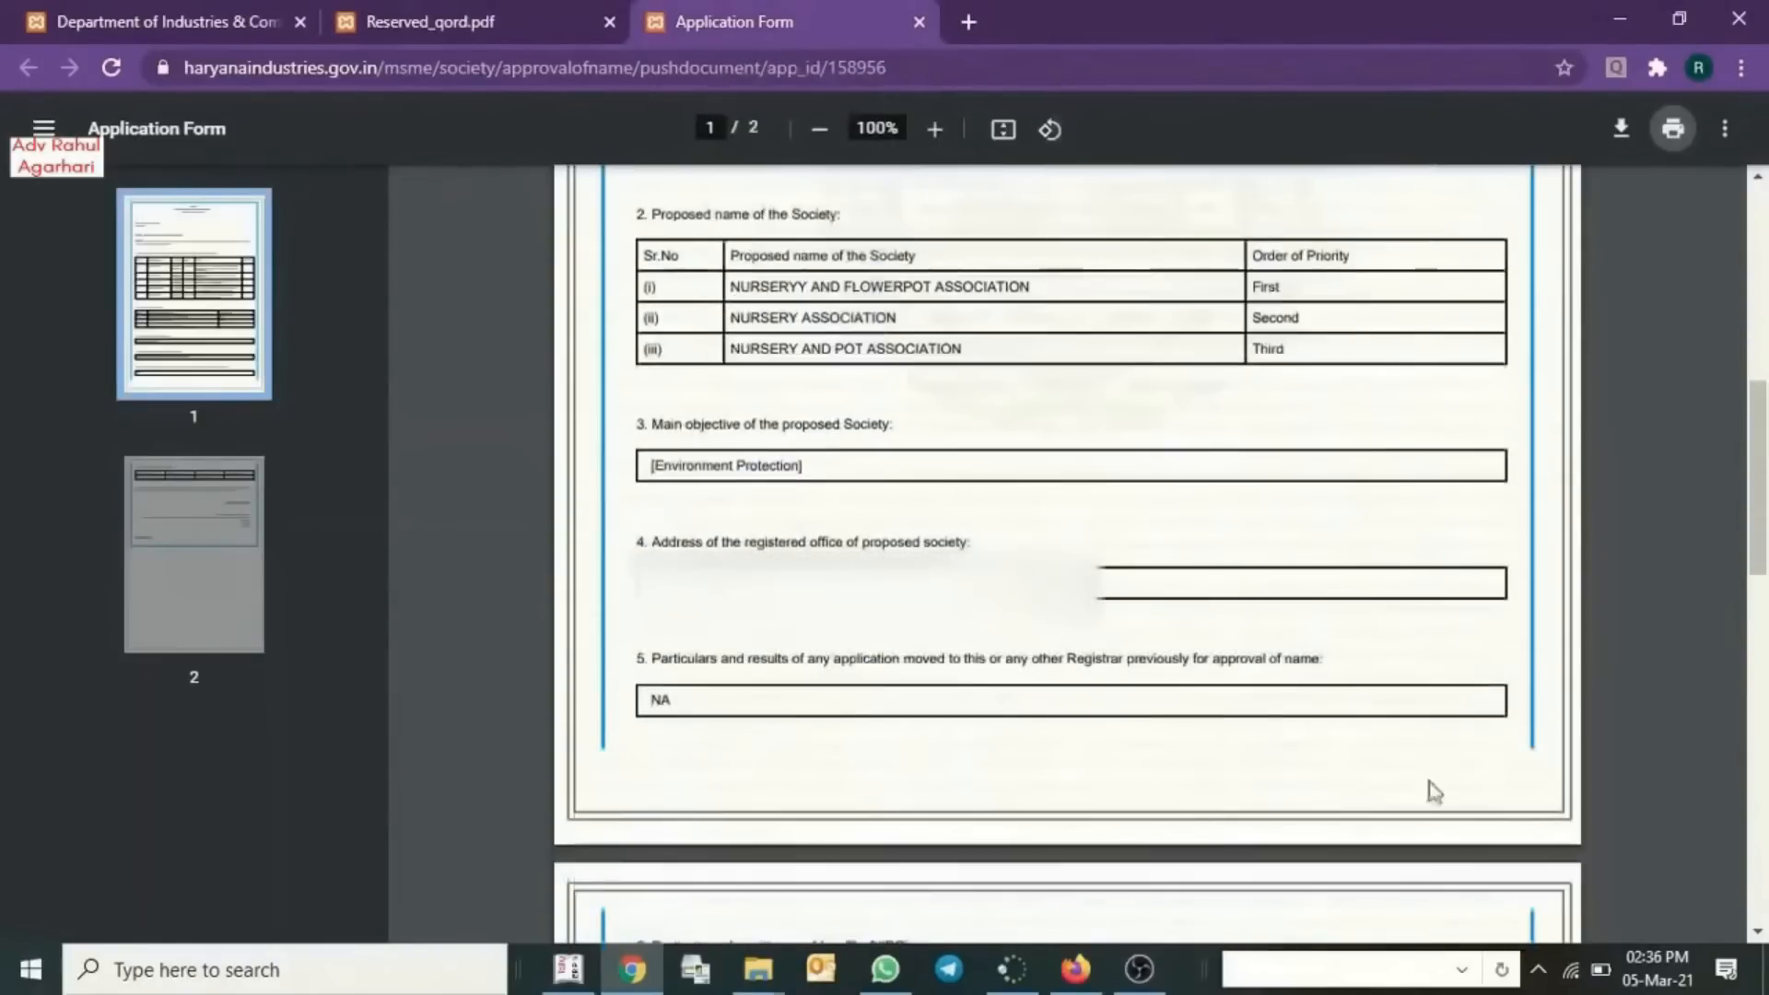
{"action": "scroll", "coordinate": [1450, 769], "scroll_direction": "down", "scroll_amount": 6}
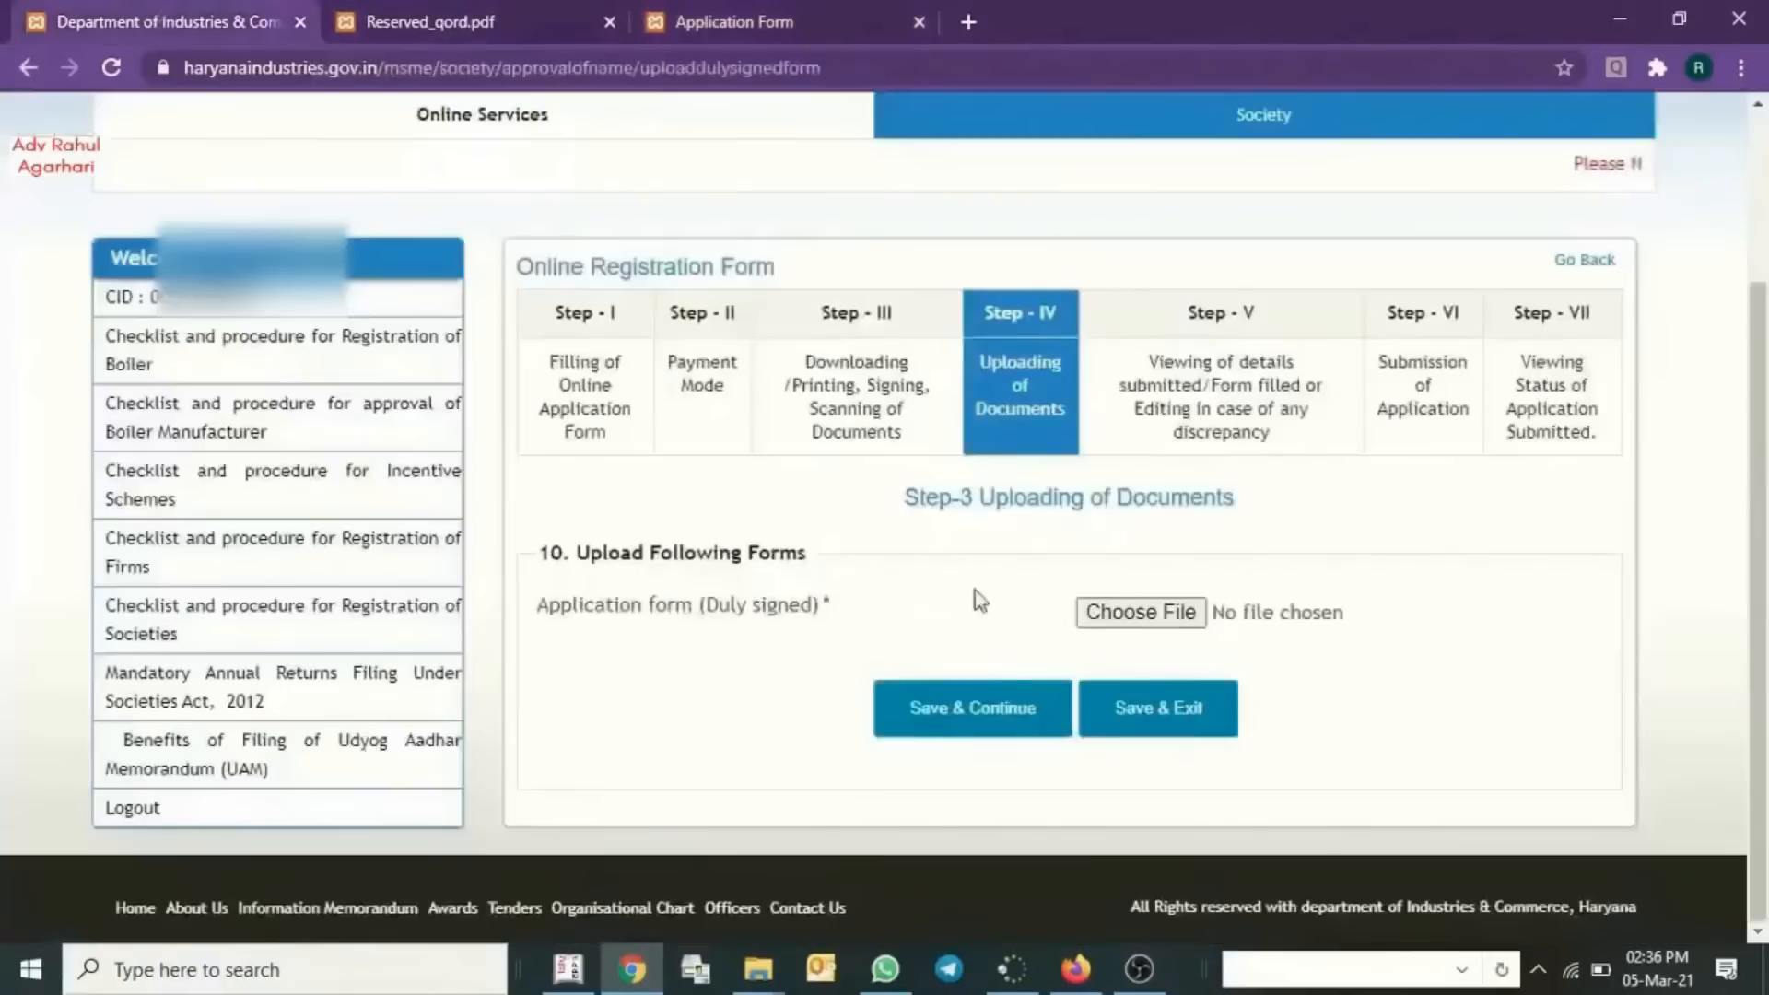
- Upload 'scaned application form .pdf' as the signed form and save to continue
{"action": "left_click", "coordinate": [1119, 612]}
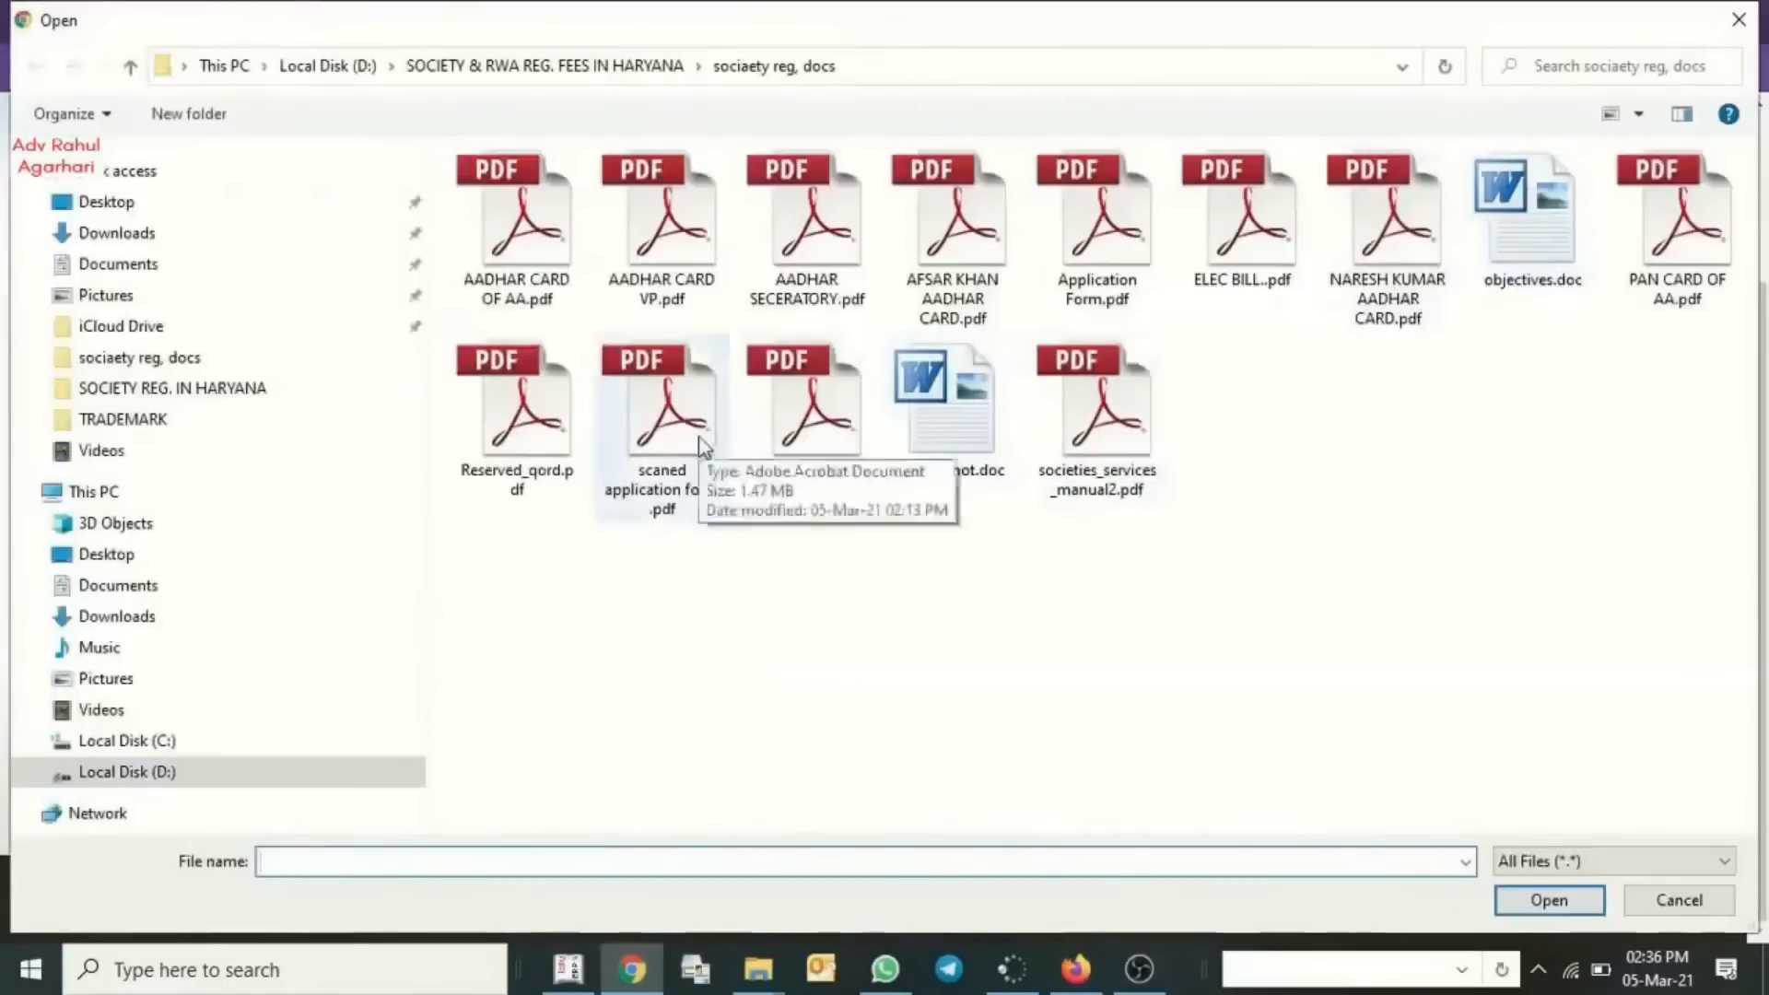
{"action": "left_click", "coordinate": [635, 479]}
{"action": "left_click", "coordinate": [1535, 913]}
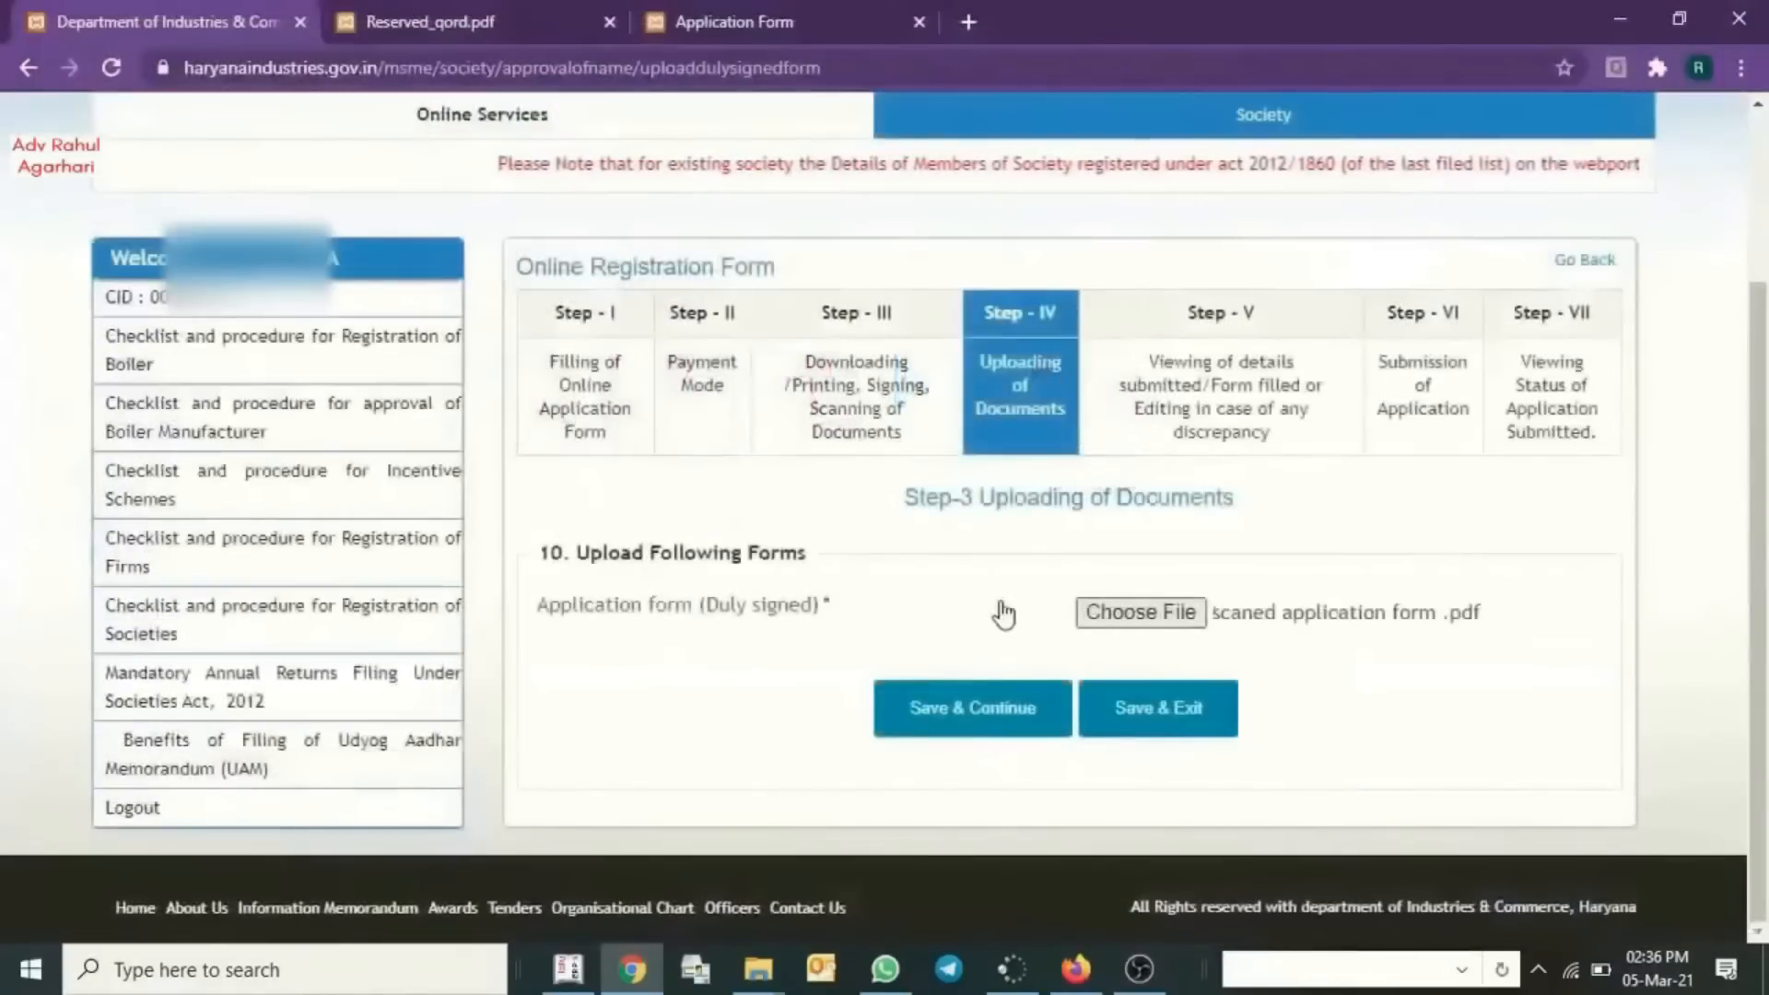
{"action": "left_click", "coordinate": [958, 728]}
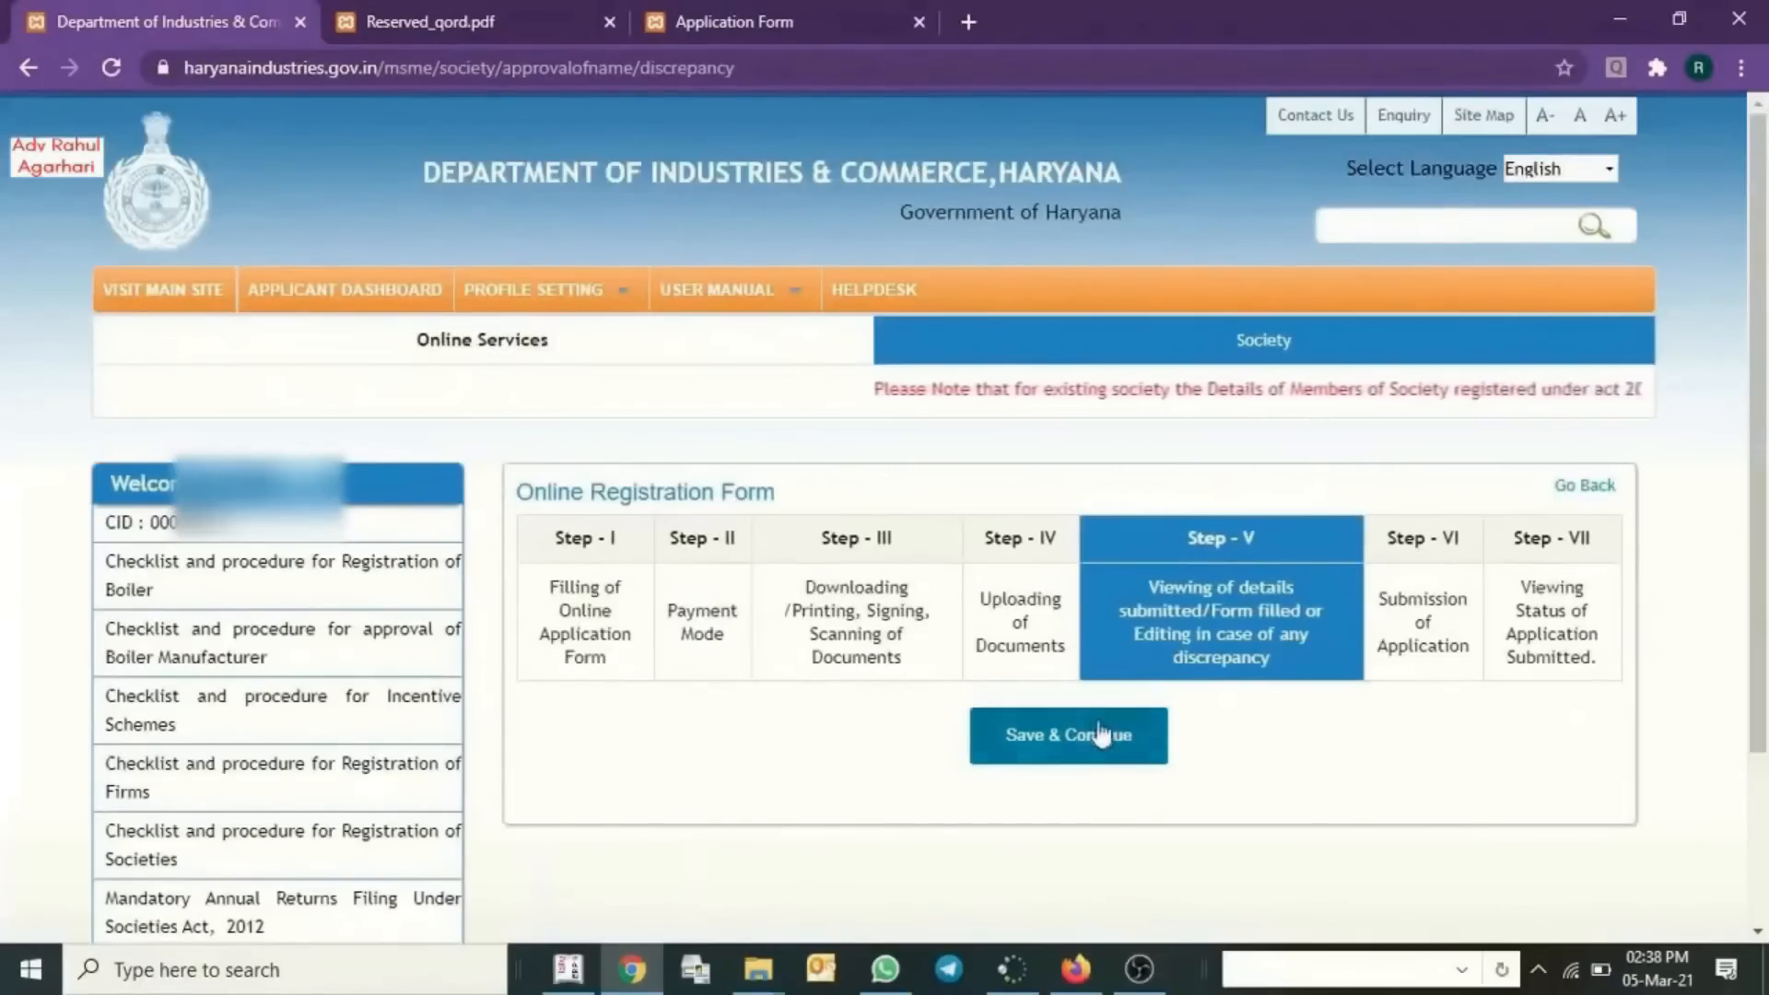
- Accept the Step V details, review the full two-page Form-I application PDF, then return to the portal
{"action": "scroll", "coordinate": [1115, 718], "scroll_direction": "down", "scroll_amount": 2}
{"action": "left_click", "coordinate": [1035, 530]}
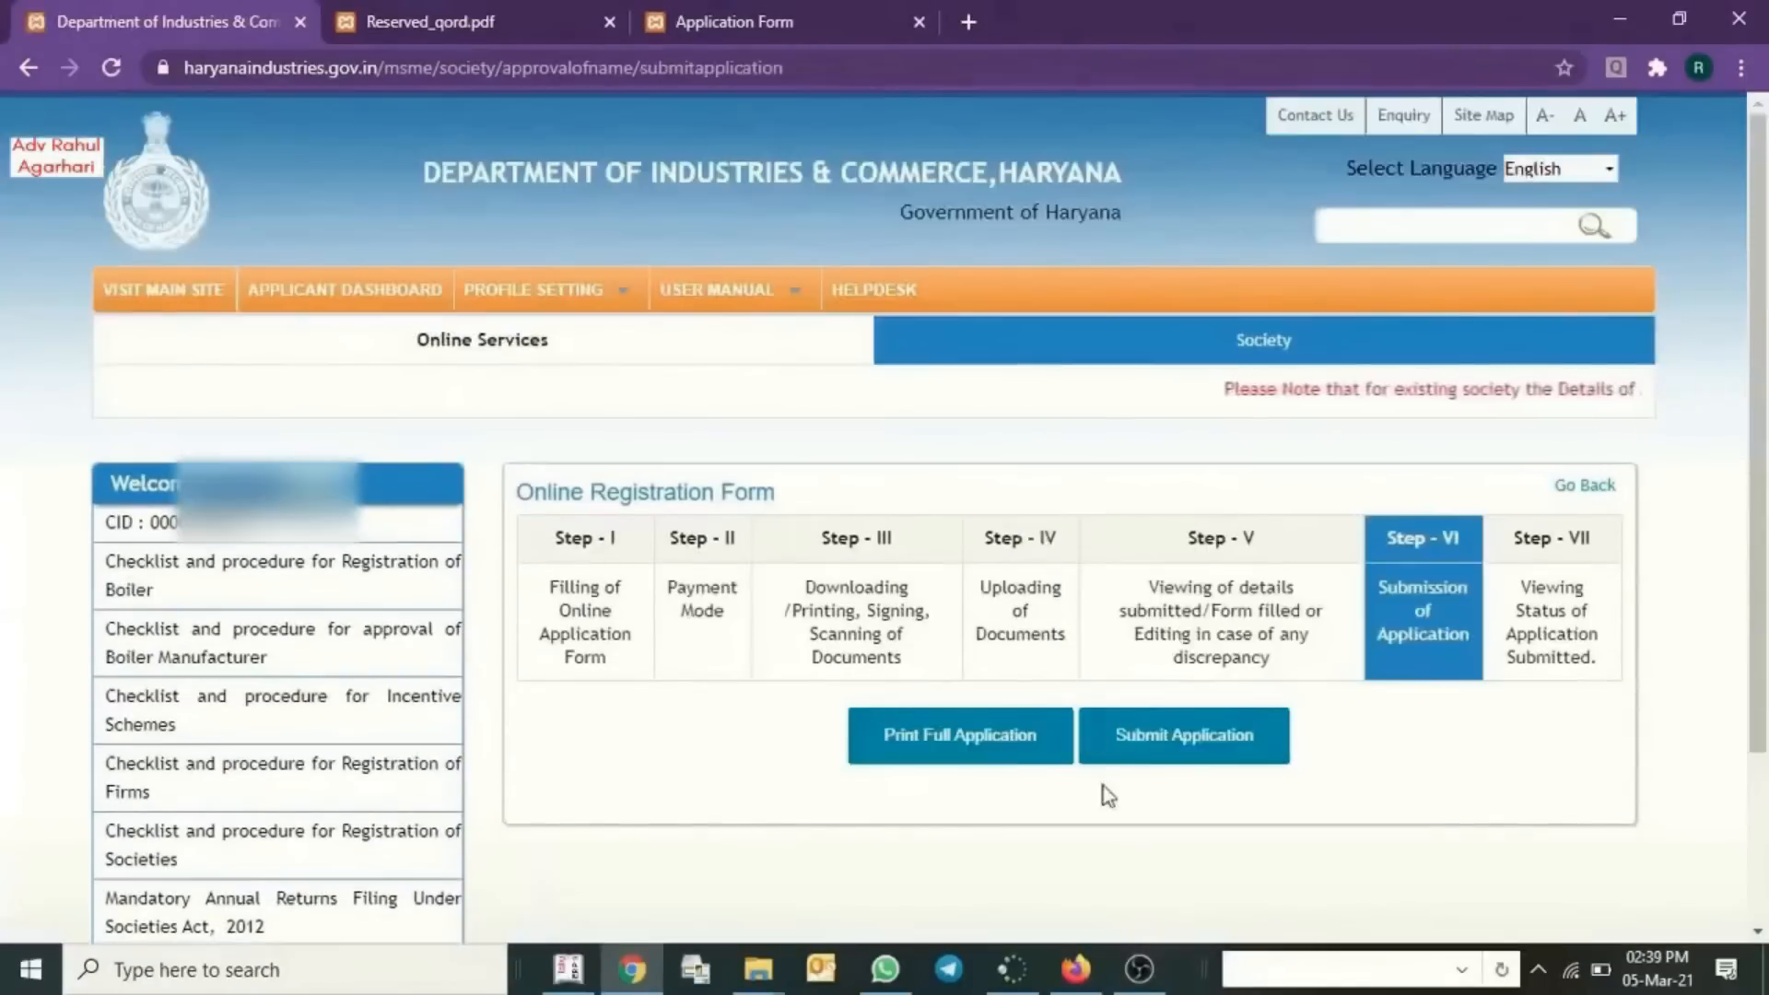
{"action": "left_click", "coordinate": [928, 755]}
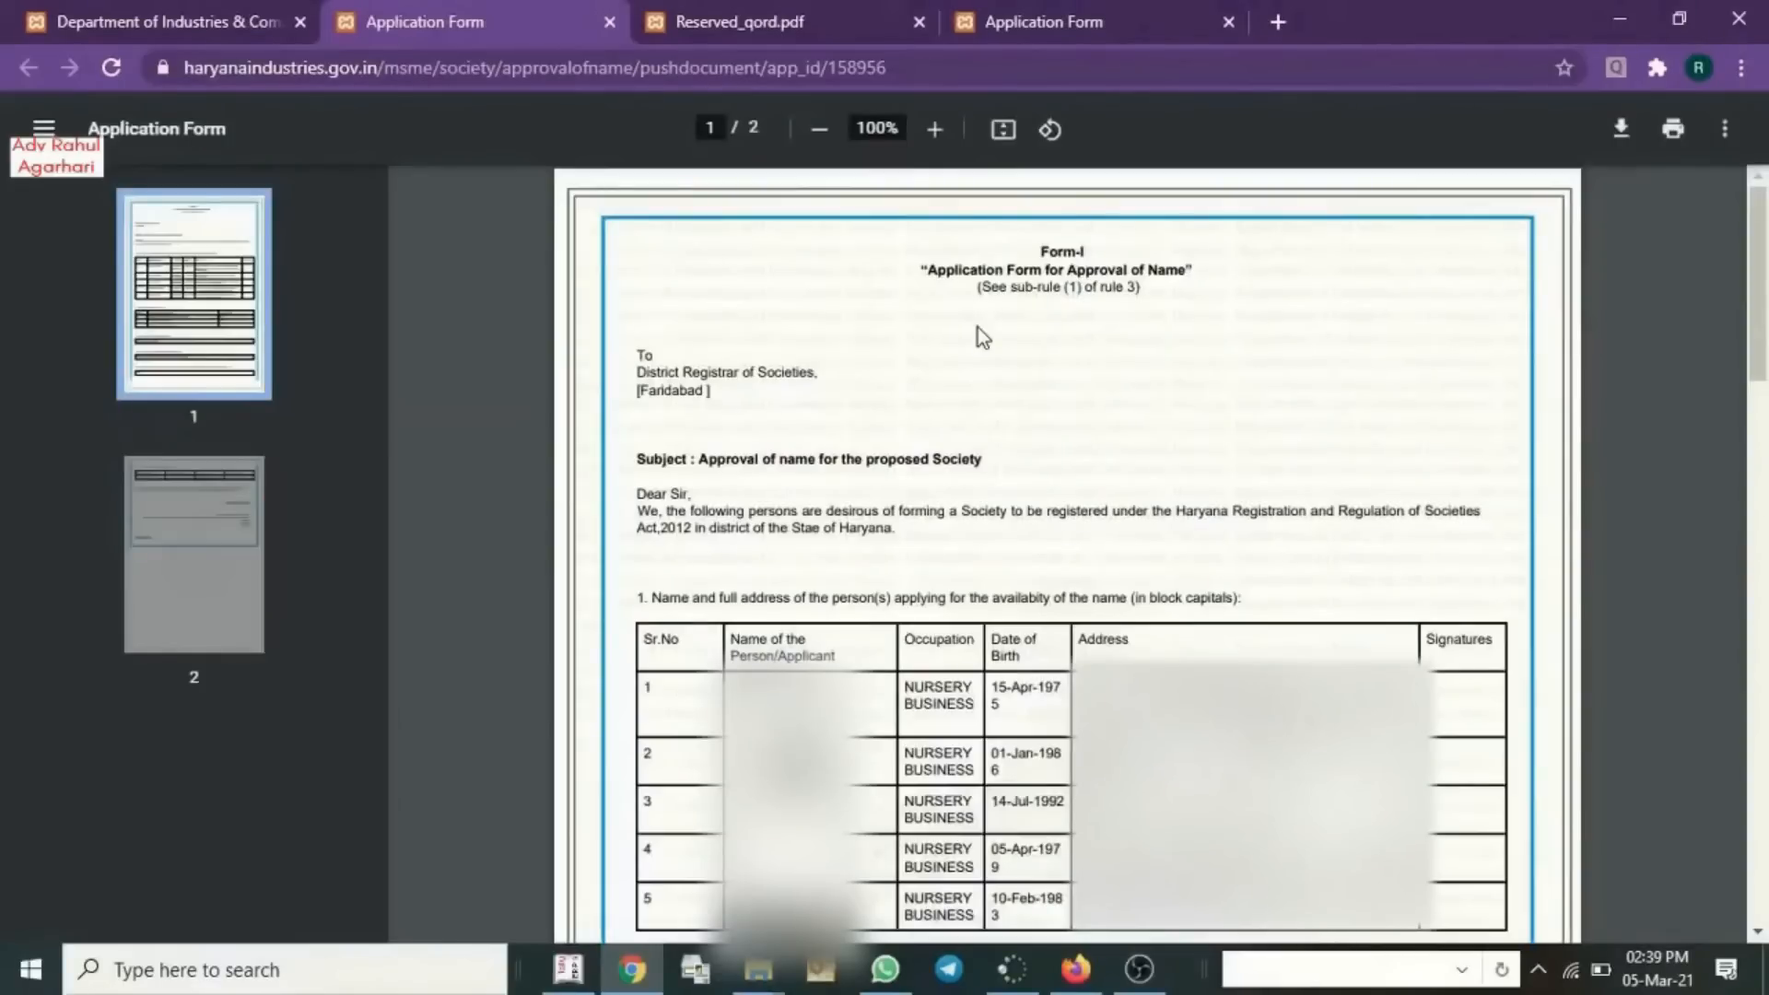
{"action": "scroll", "coordinate": [687, 591], "scroll_direction": "down", "scroll_amount": 7}
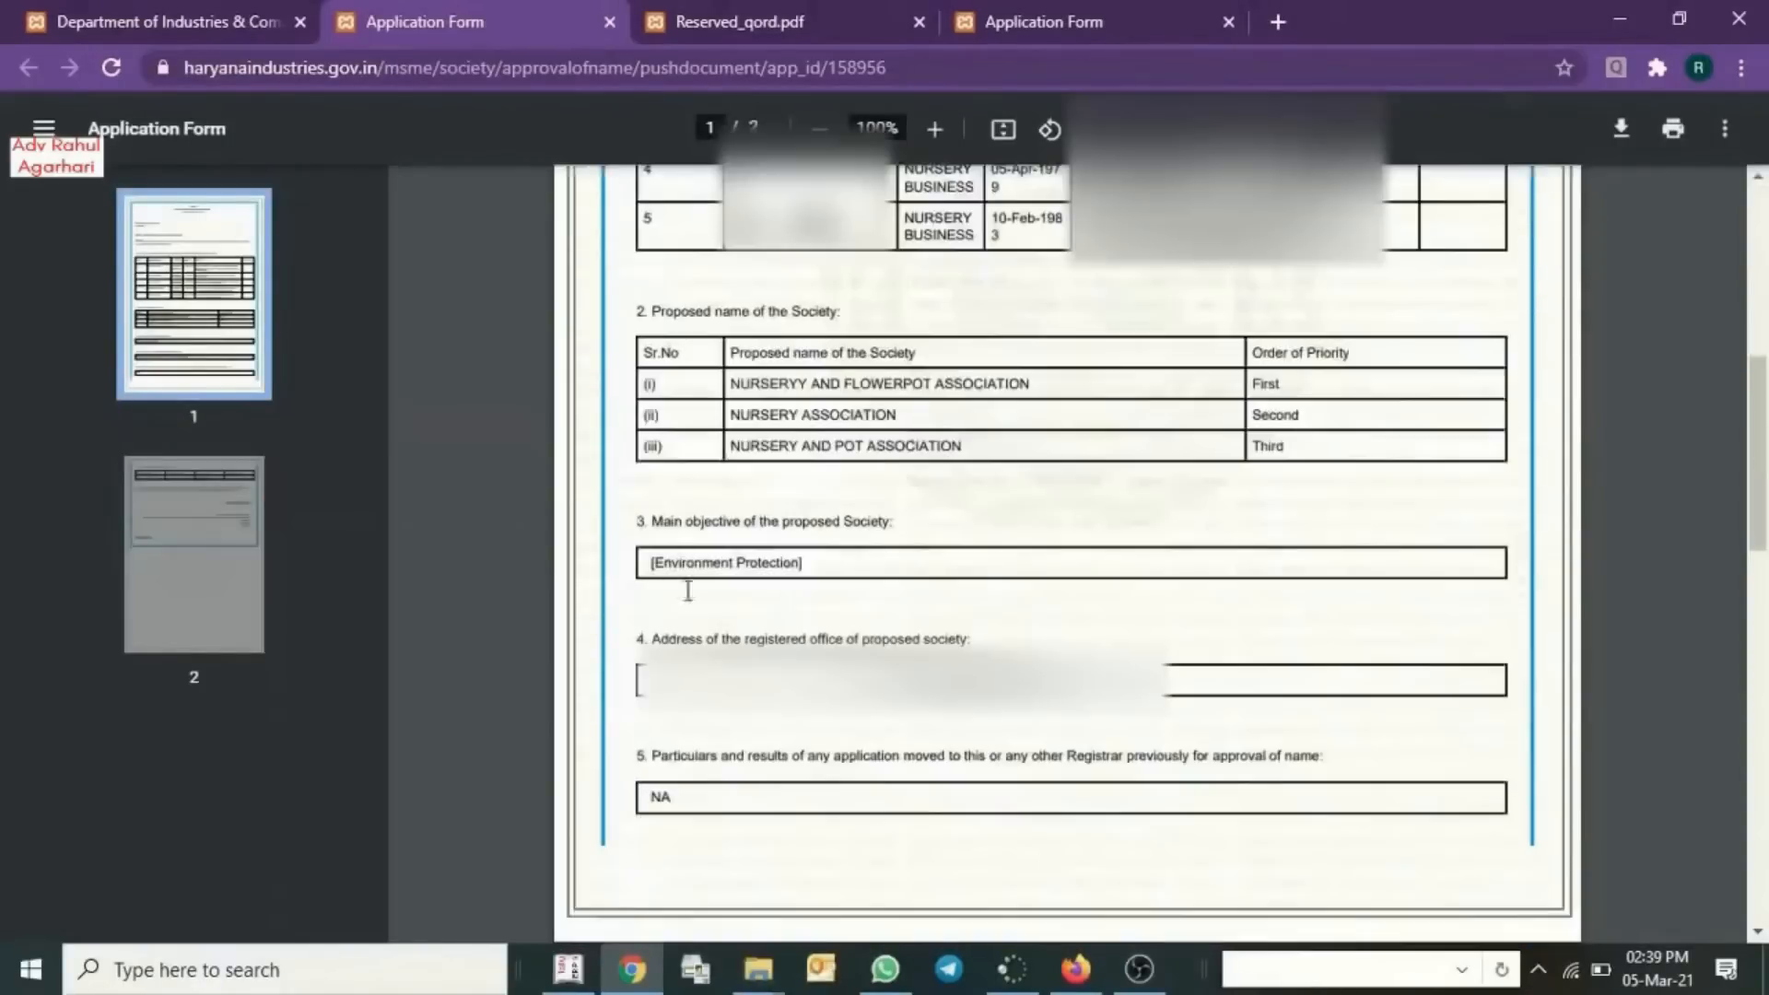
{"action": "scroll", "coordinate": [788, 734], "scroll_direction": "down", "scroll_amount": 10}
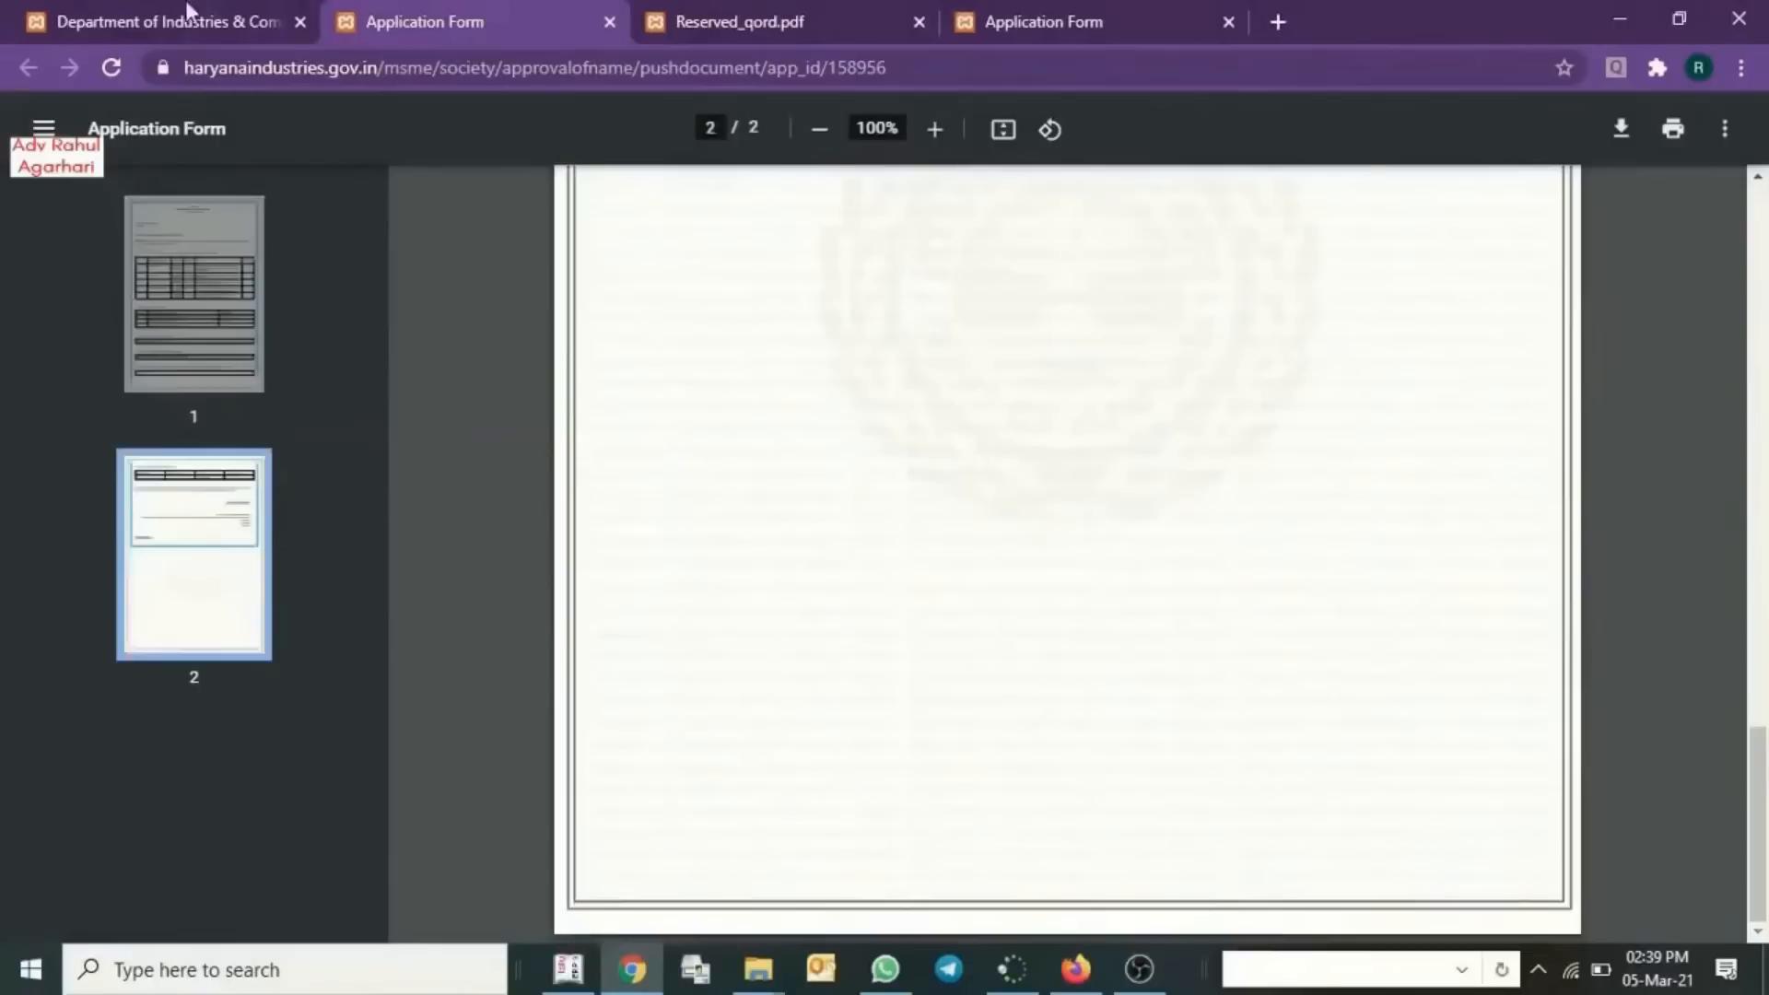
{"action": "left_click", "coordinate": [194, 21]}
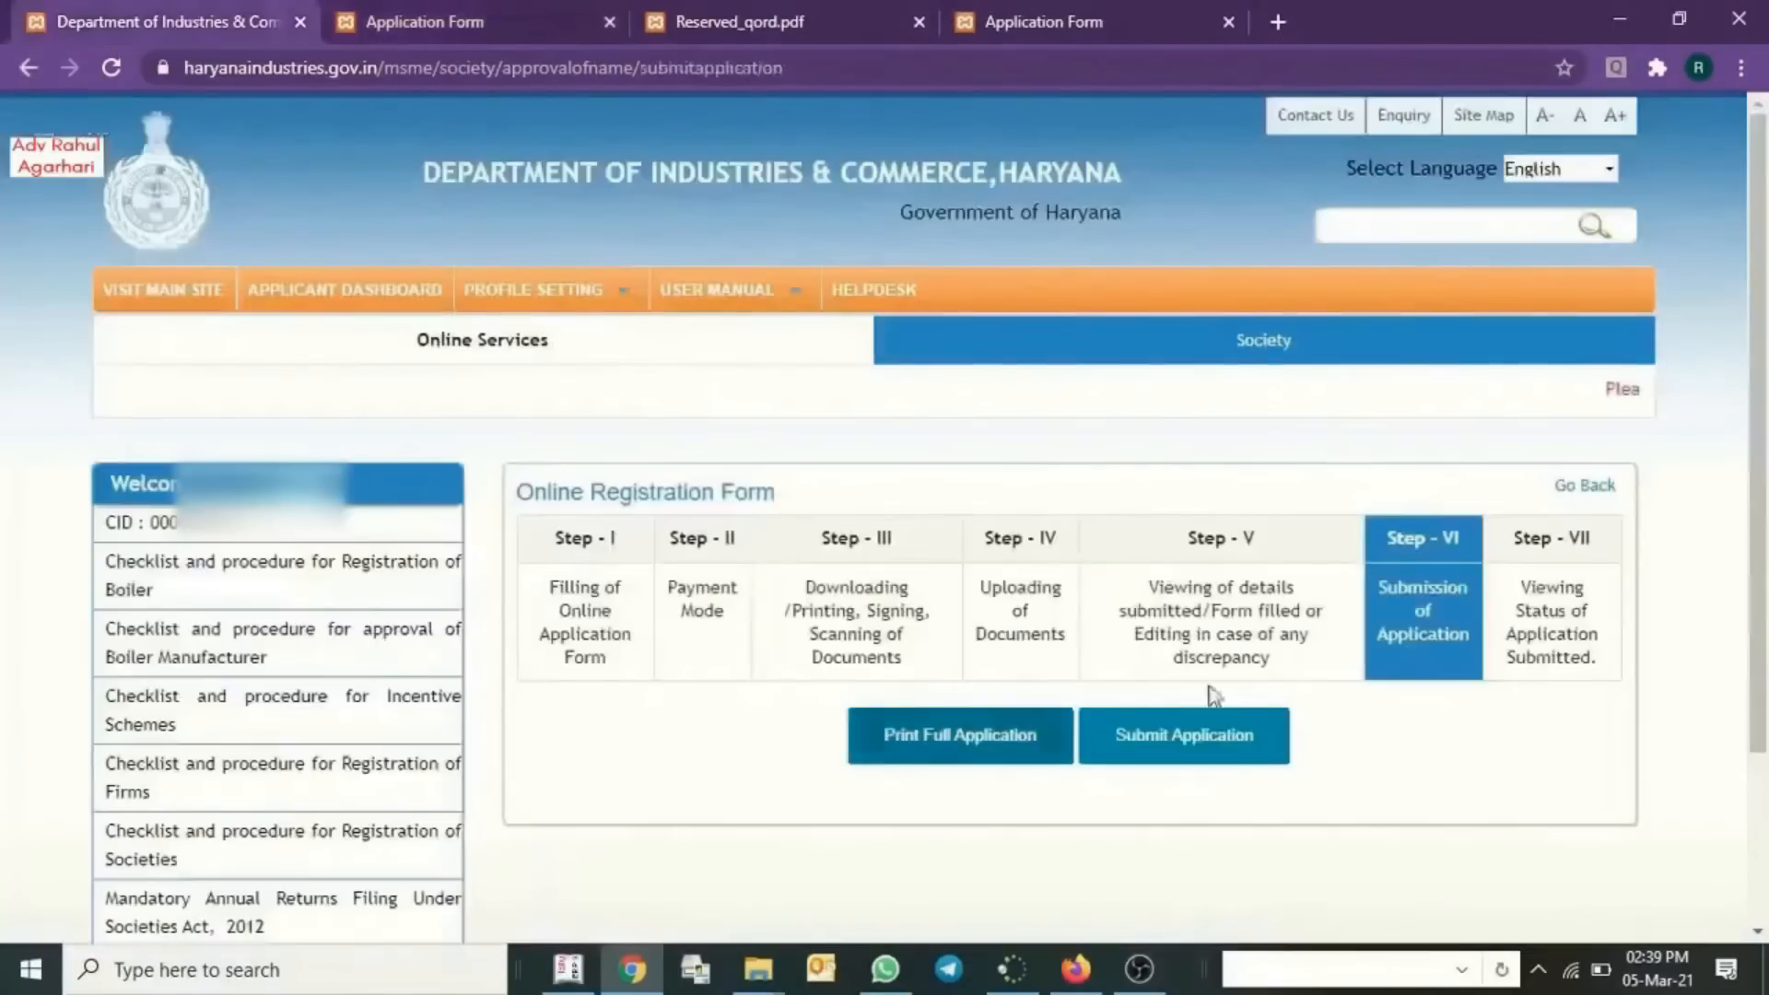
- Submit the application and check the Step VII status table showing it In Progress
{"action": "left_click", "coordinate": [1153, 758]}
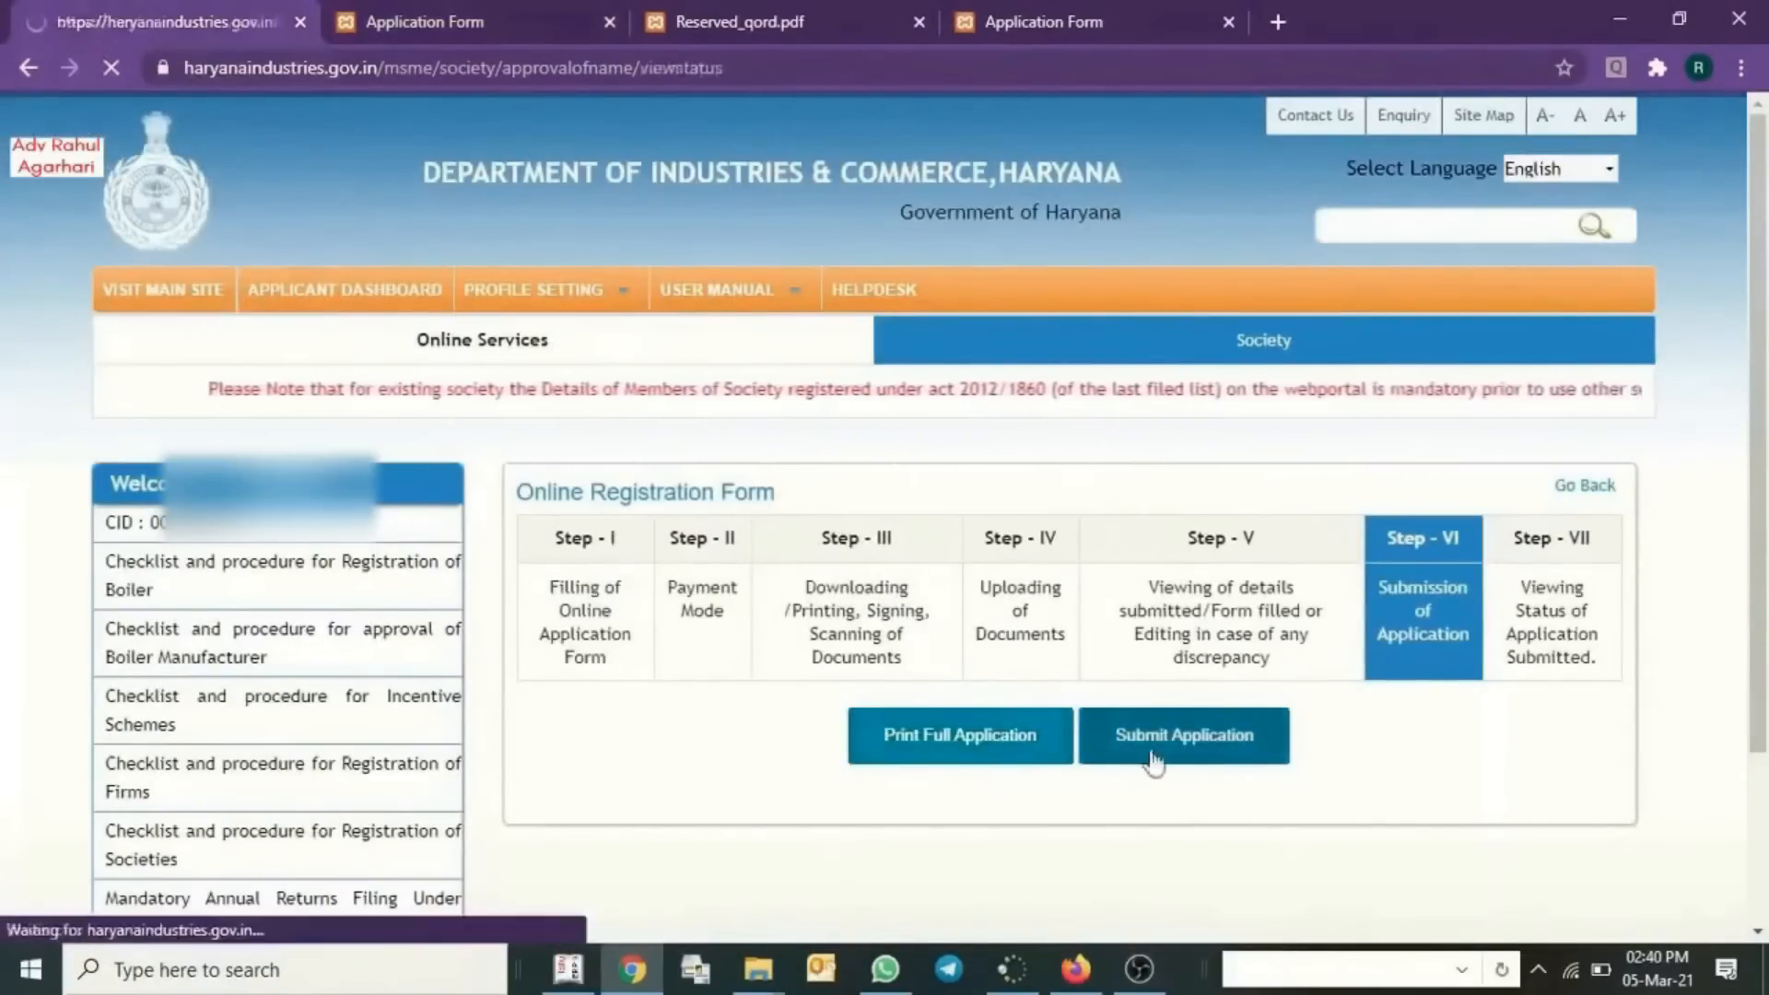
{"action": "scroll", "coordinate": [1153, 763], "scroll_direction": "down", "scroll_amount": 3}
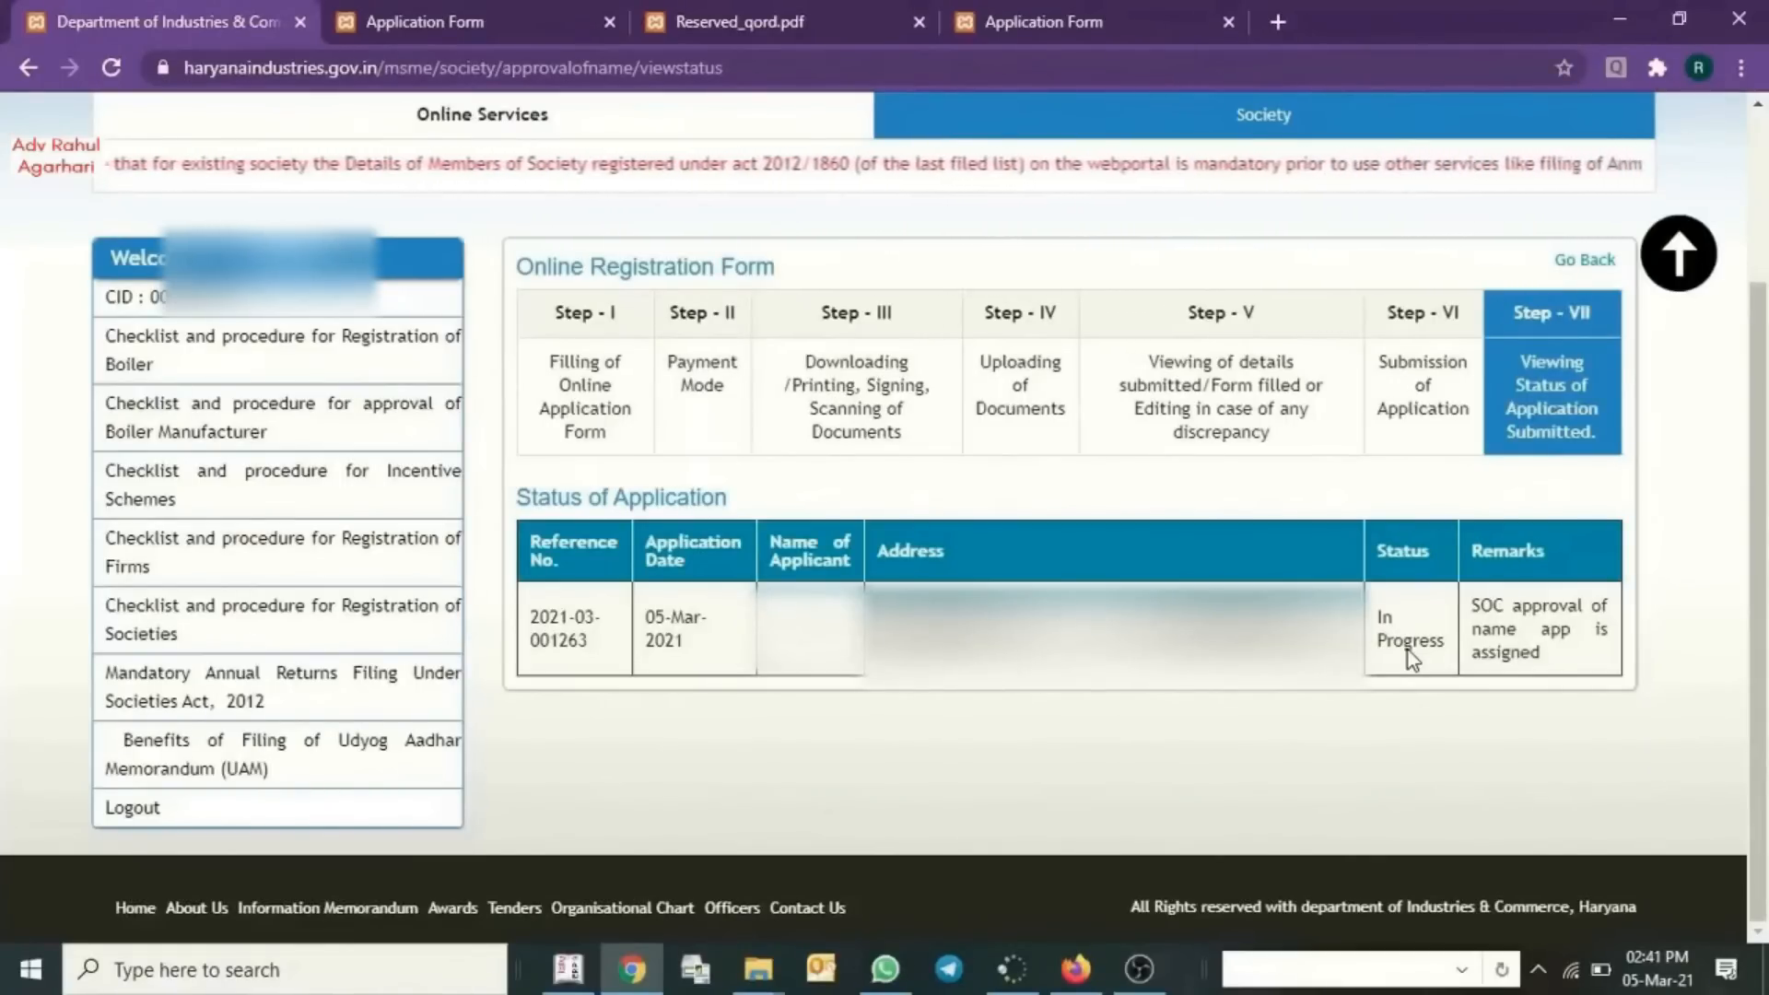
{"action": "left_click", "coordinate": [857, 18]}
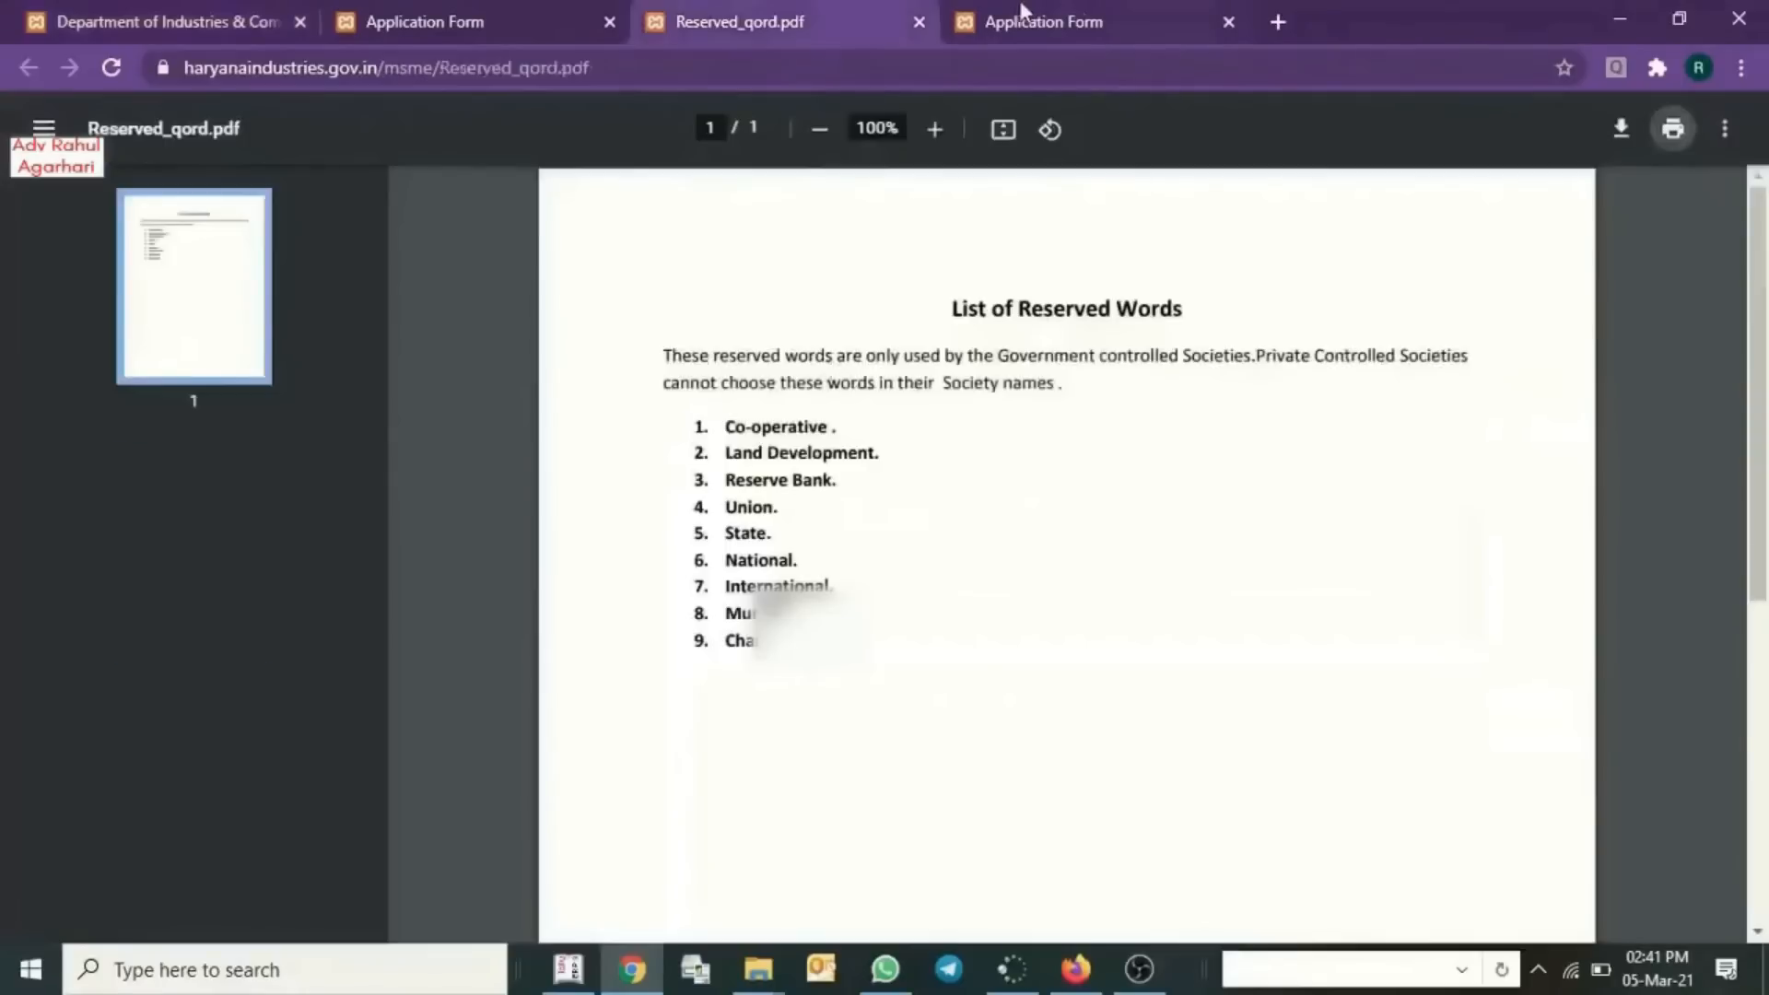
{"action": "left_click", "coordinate": [1022, 13]}
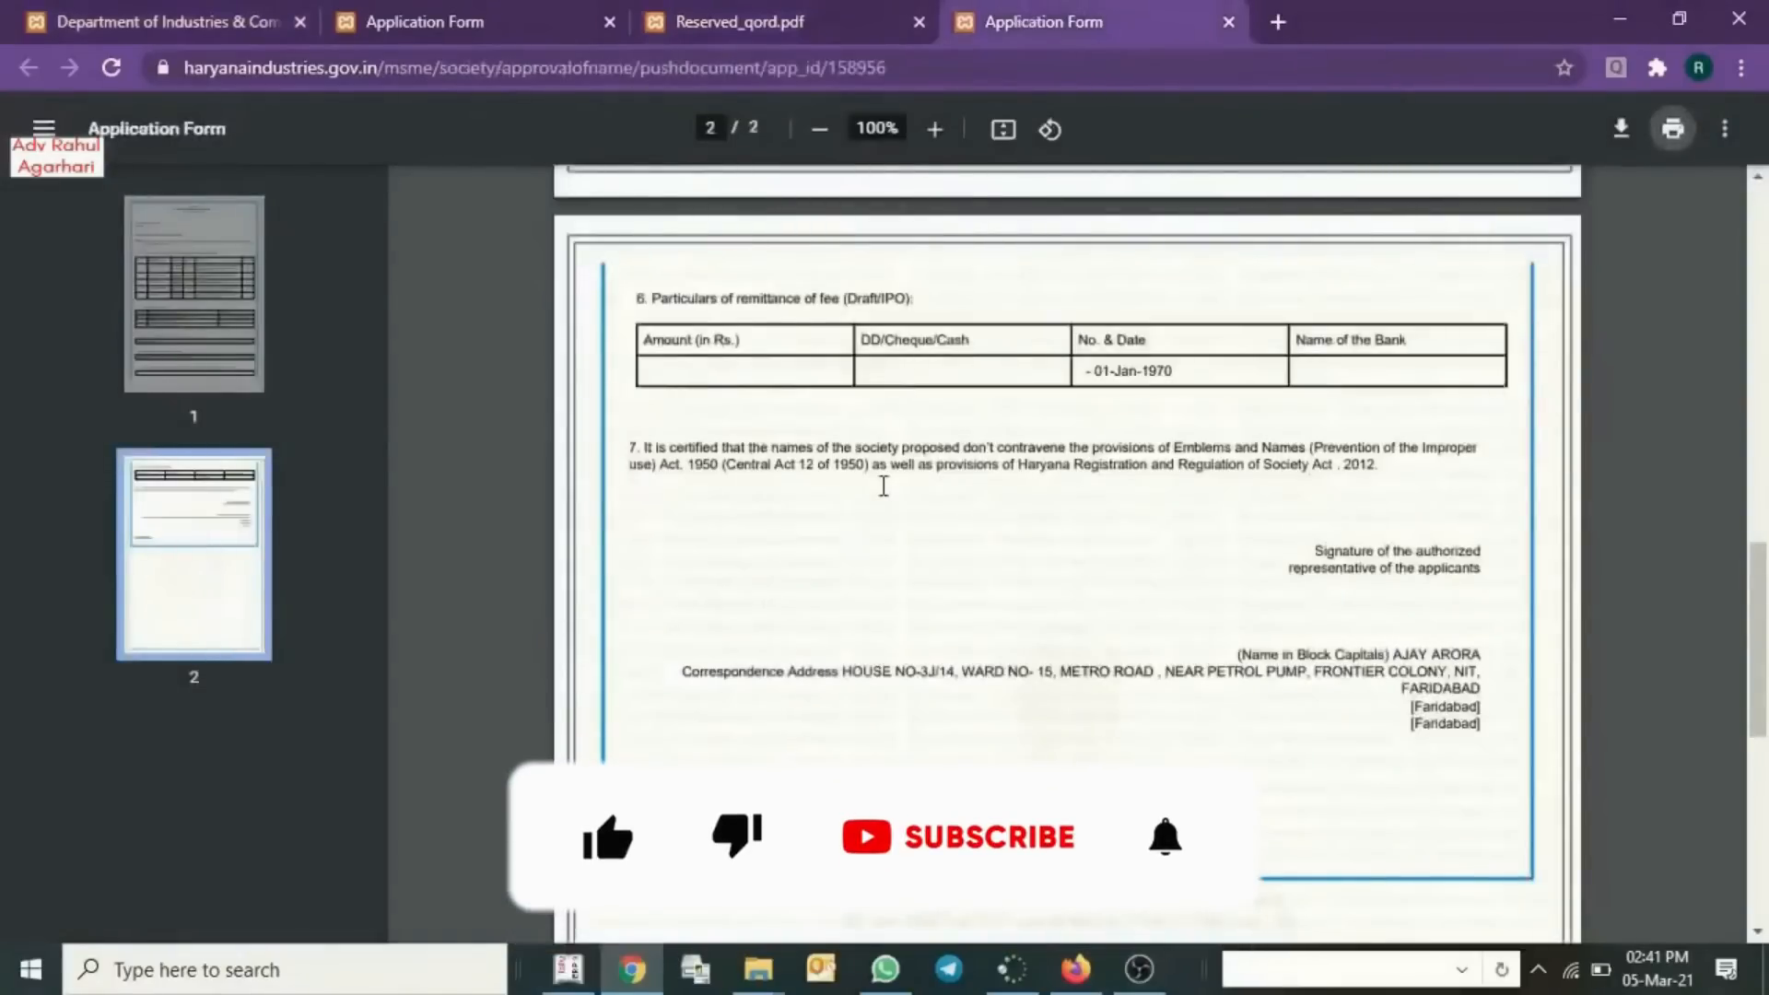
{"action": "scroll", "coordinate": [883, 487], "scroll_direction": "up", "scroll_amount": 7}
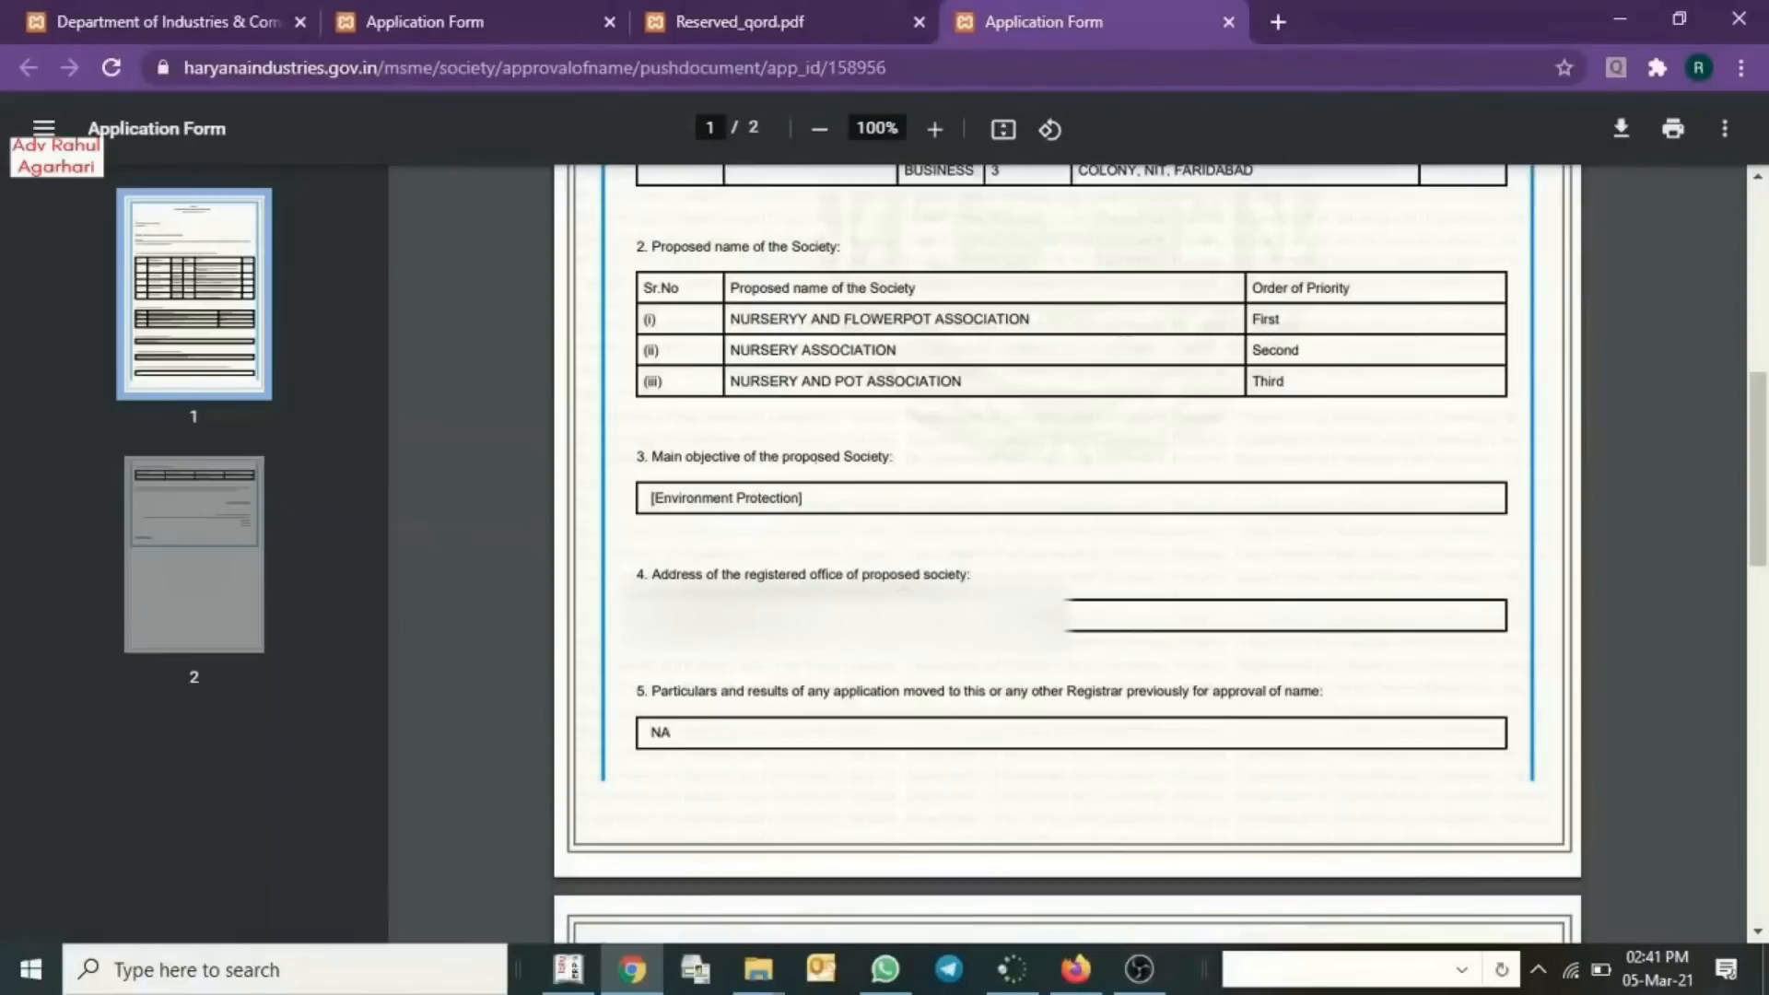
{"action": "left_click", "coordinate": [196, 11]}
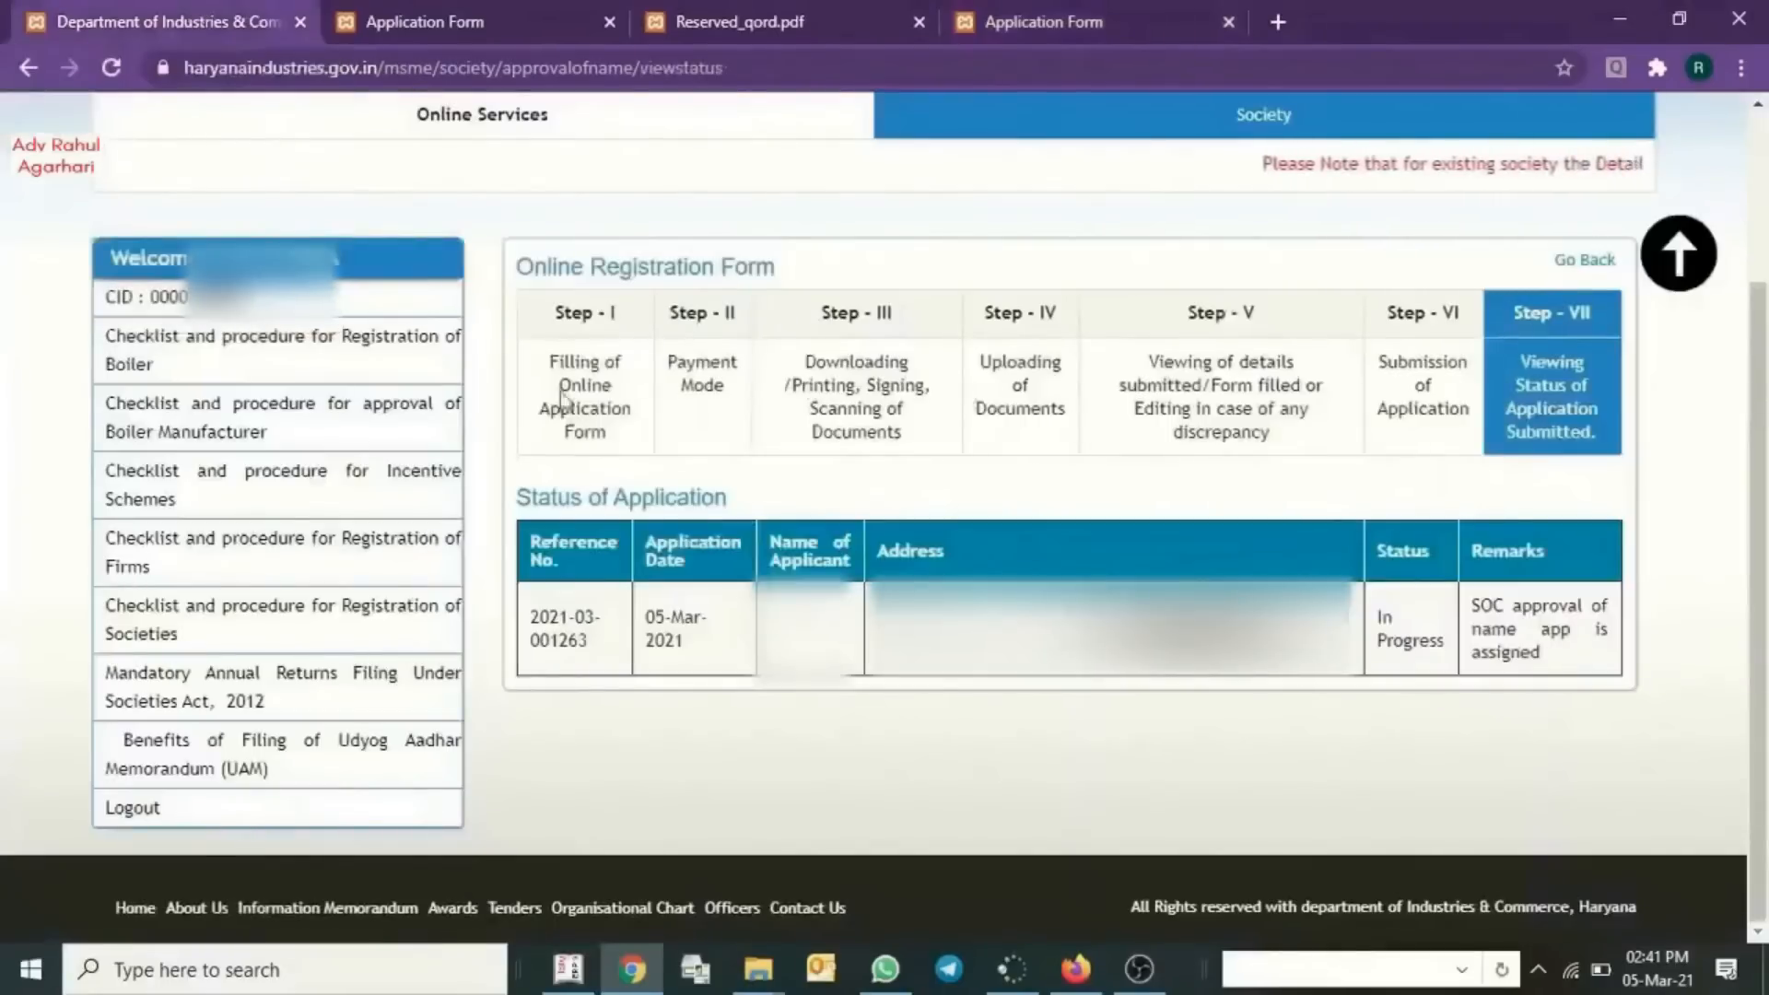